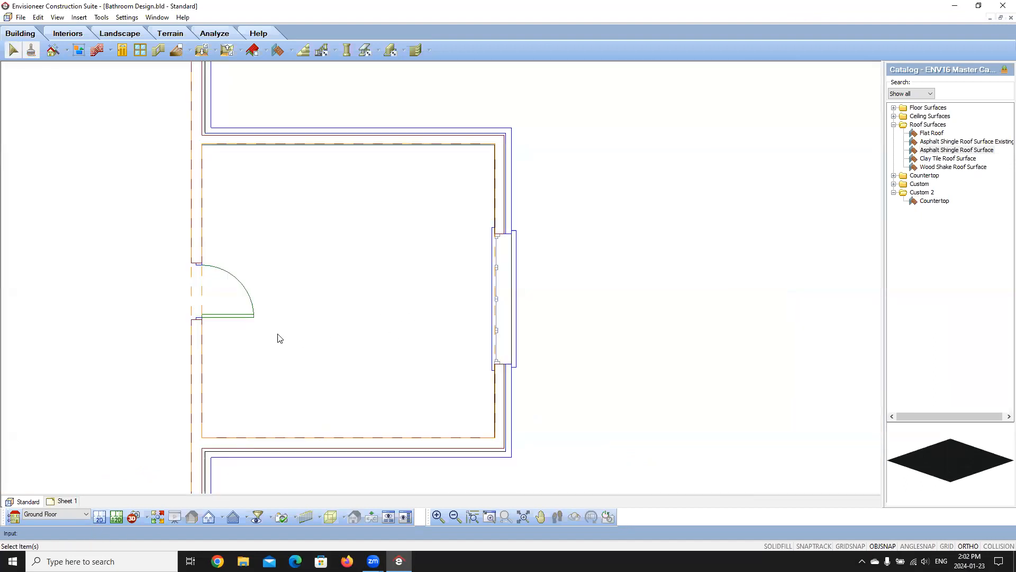
Start the Cabinets insertion command from the interior elements to bring up the cabinet catalog
middle_click_drag(286, 322, 336, 332)
scroll(321, 299, "up", 3)
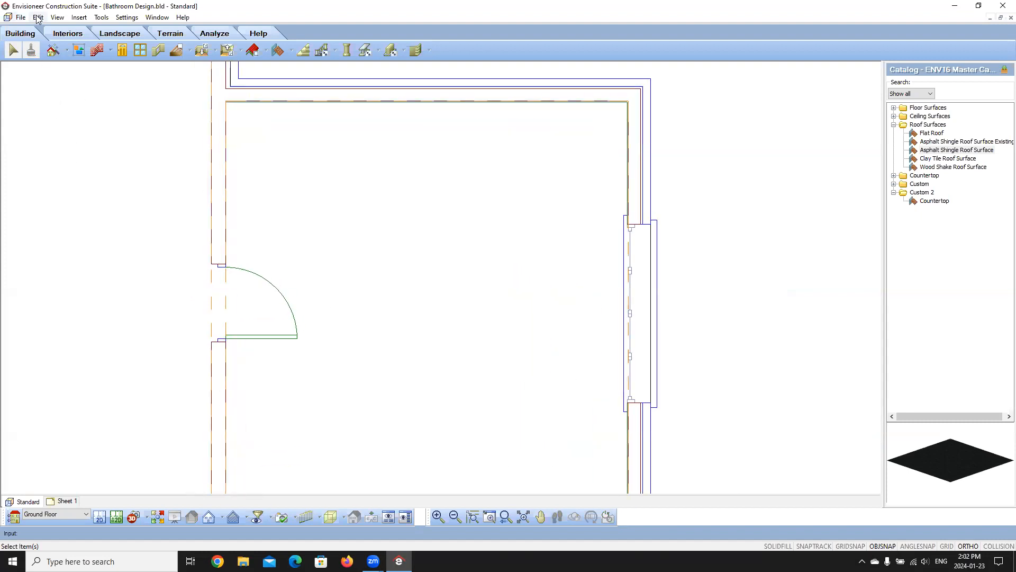
left_click(80, 19)
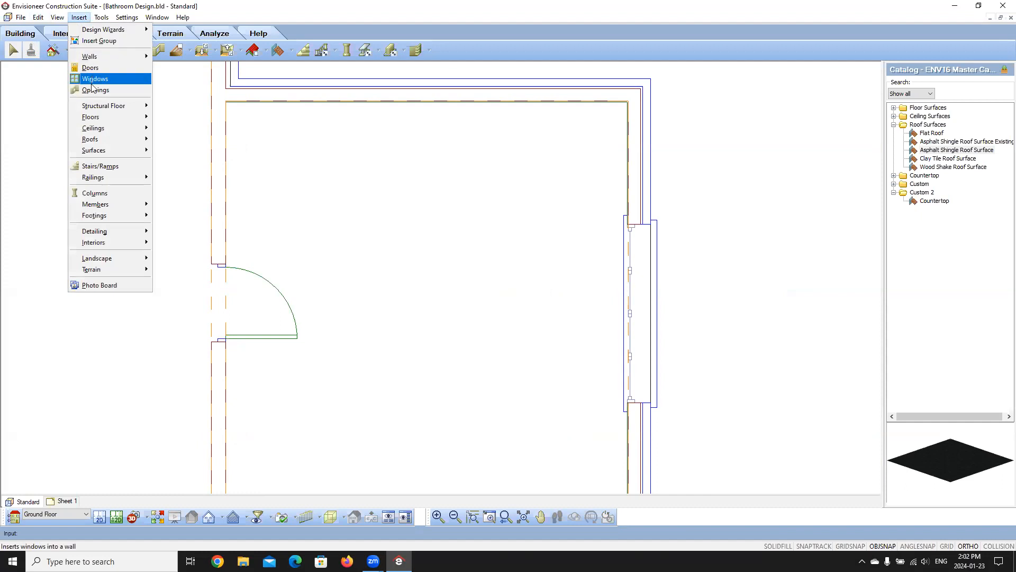
mouse_move(127, 243)
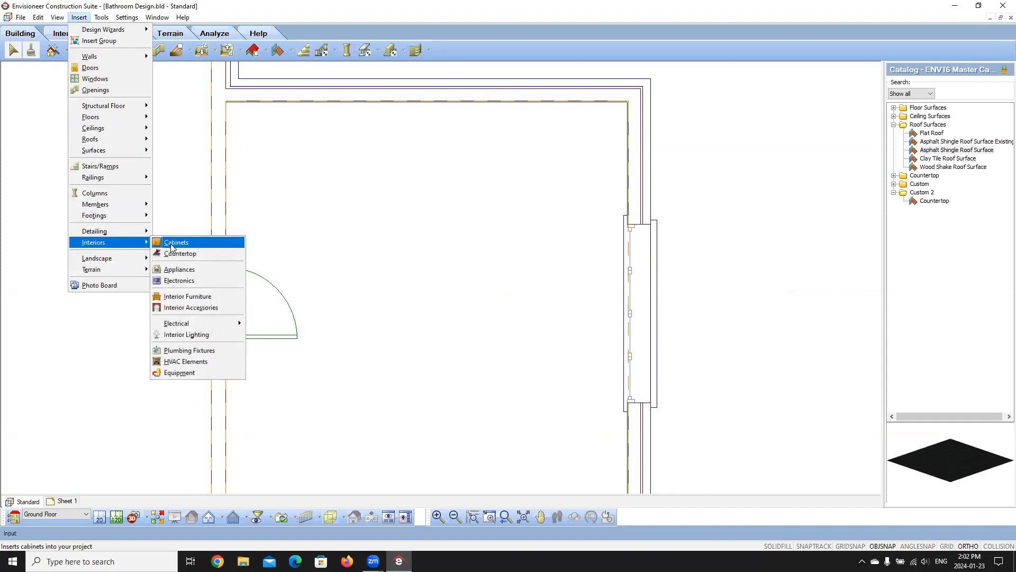
left_click(259, 3)
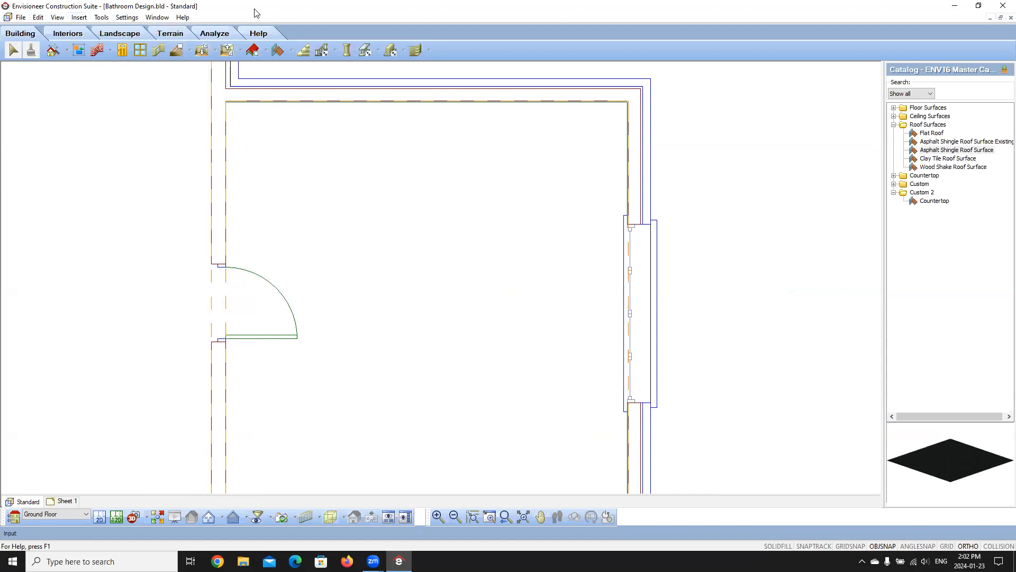
left_click(68, 35)
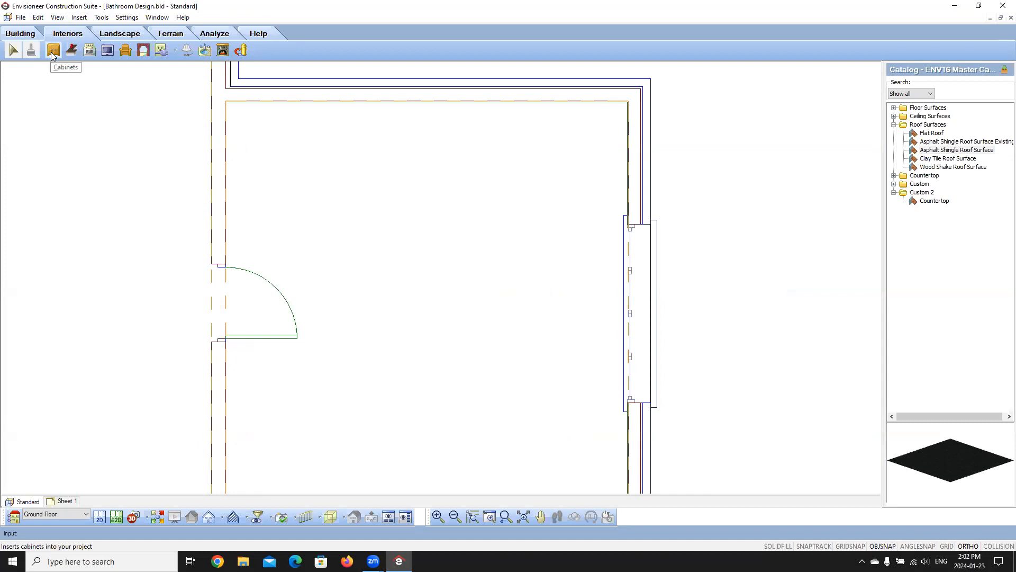
left_click(53, 53)
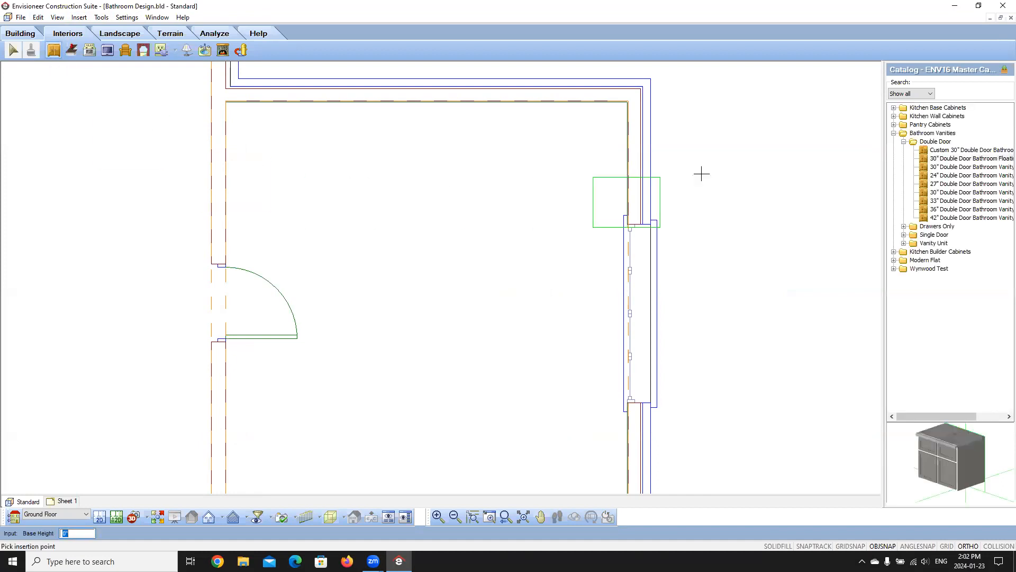
Delete the floating 30" and the Custom 30" double door vanities from the Double Door bathroom vanities in the catalog
right_click(948, 162)
left_click(947, 202)
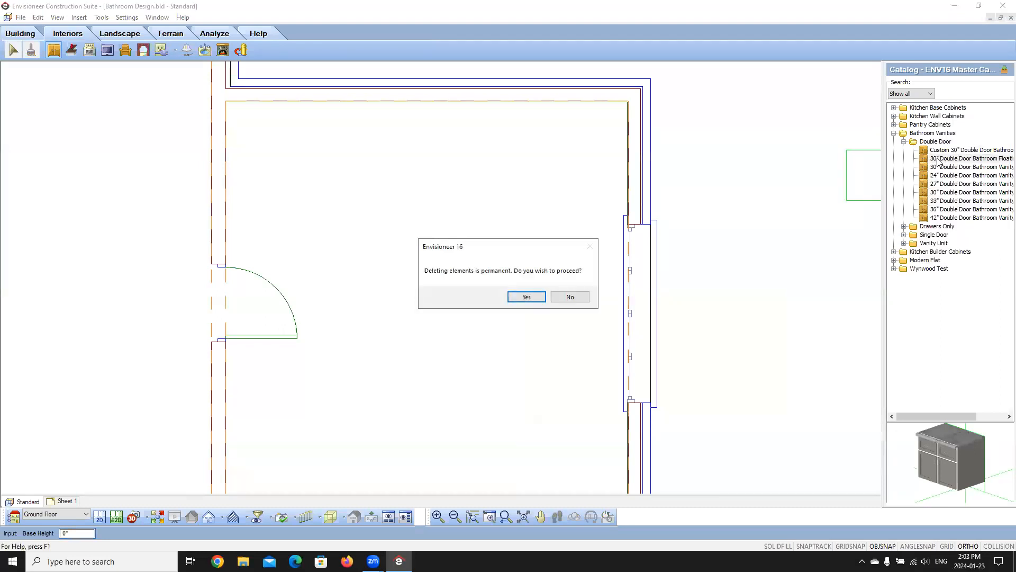
left_click(530, 296)
left_click(957, 157)
right_click(957, 150)
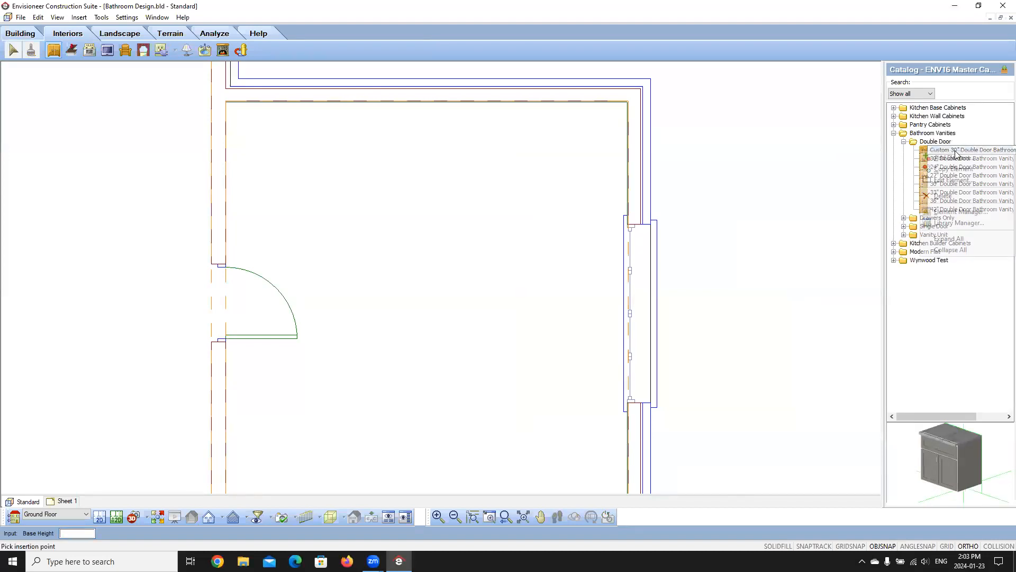
left_click(947, 195)
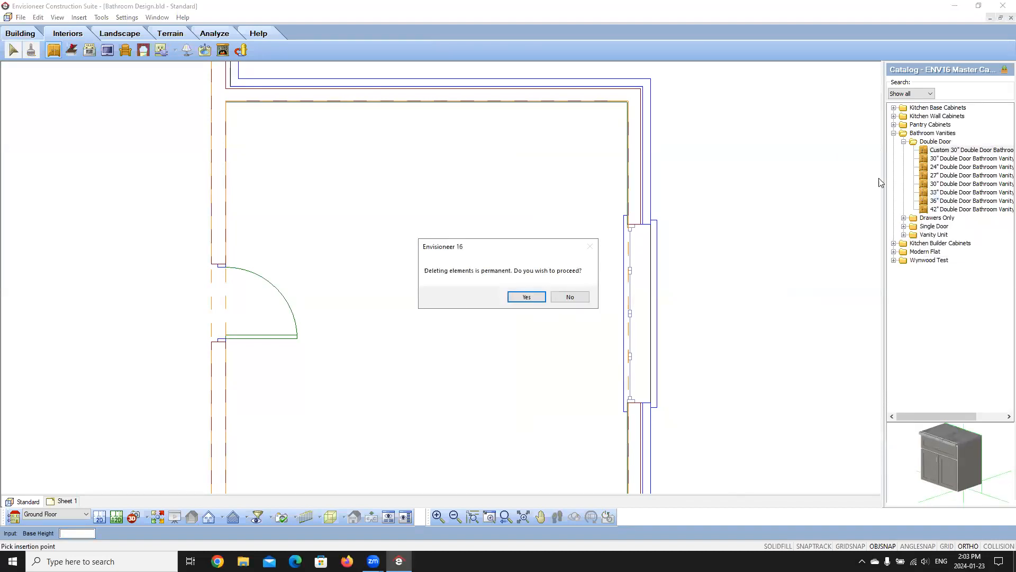
left_click(527, 297)
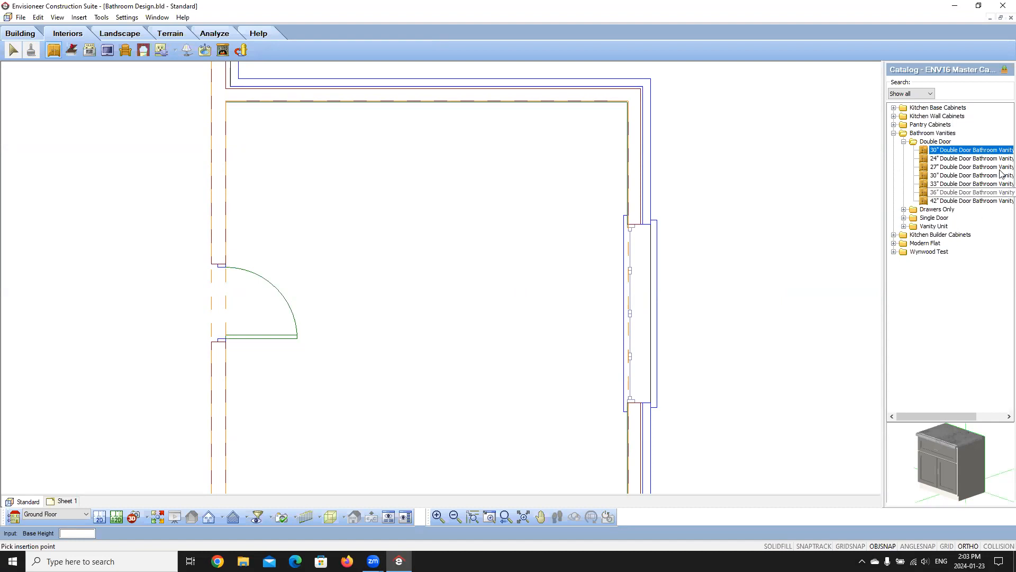
Add a new catalog element of type Cabinets based on the first 30" Double Door Bathroom Vanity
left_click(955, 159)
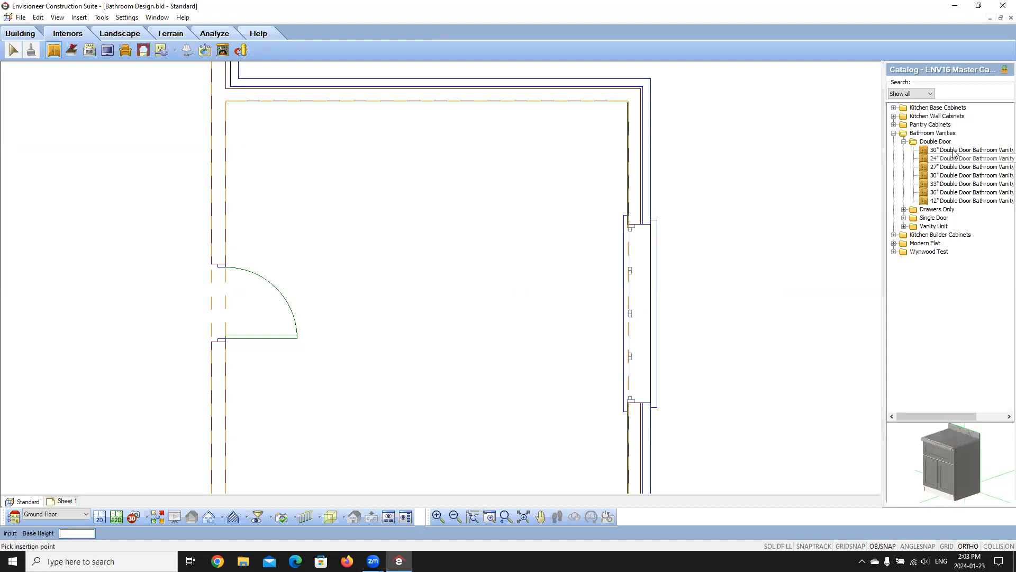
left_click(955, 151)
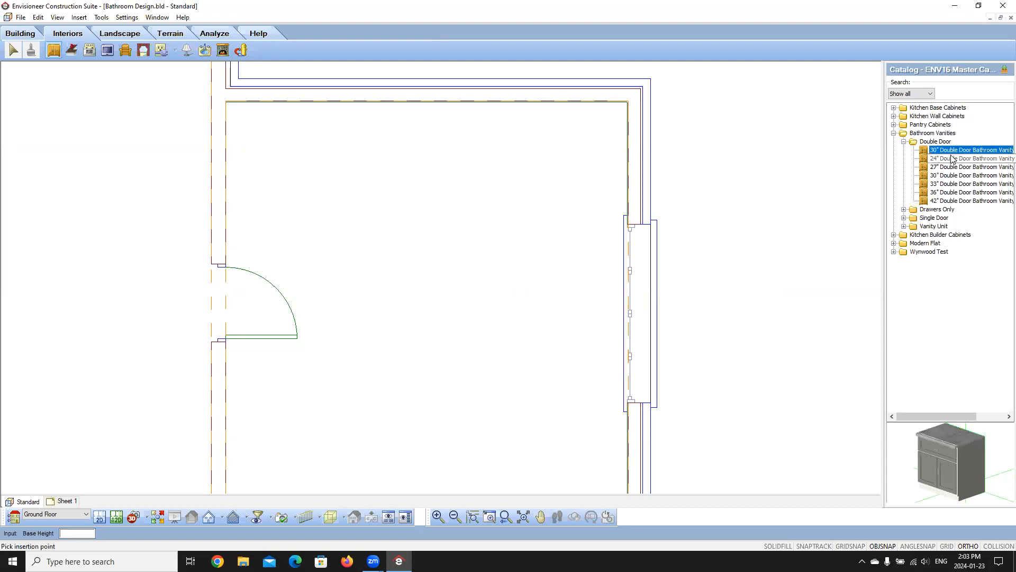
right_click(956, 153)
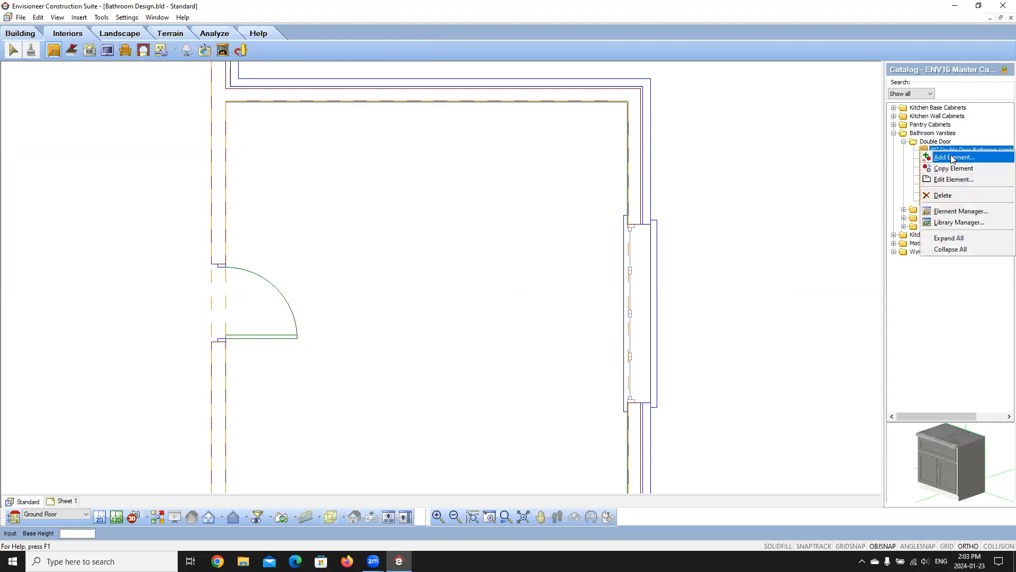
left_click(953, 157)
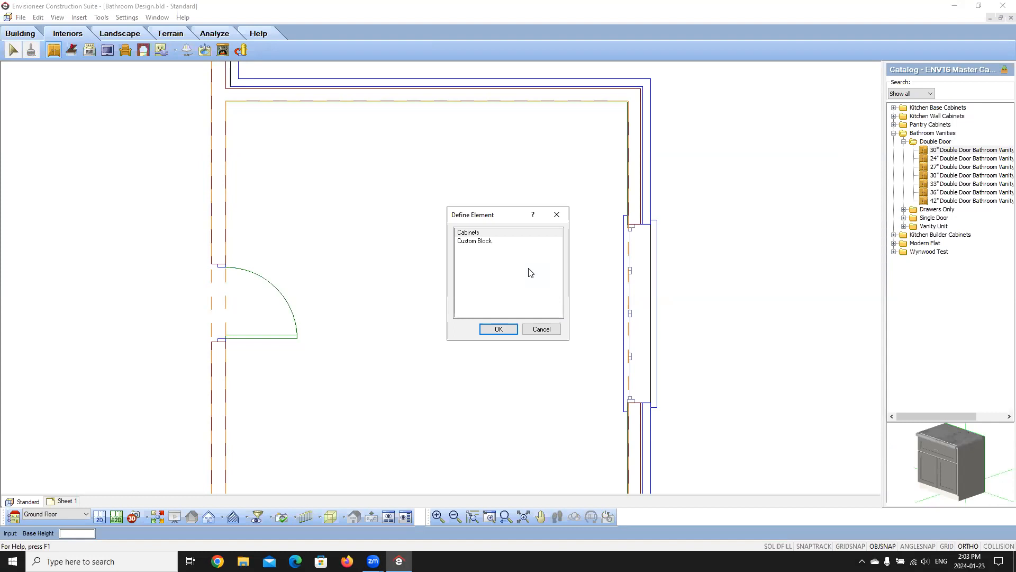
left_click(481, 235)
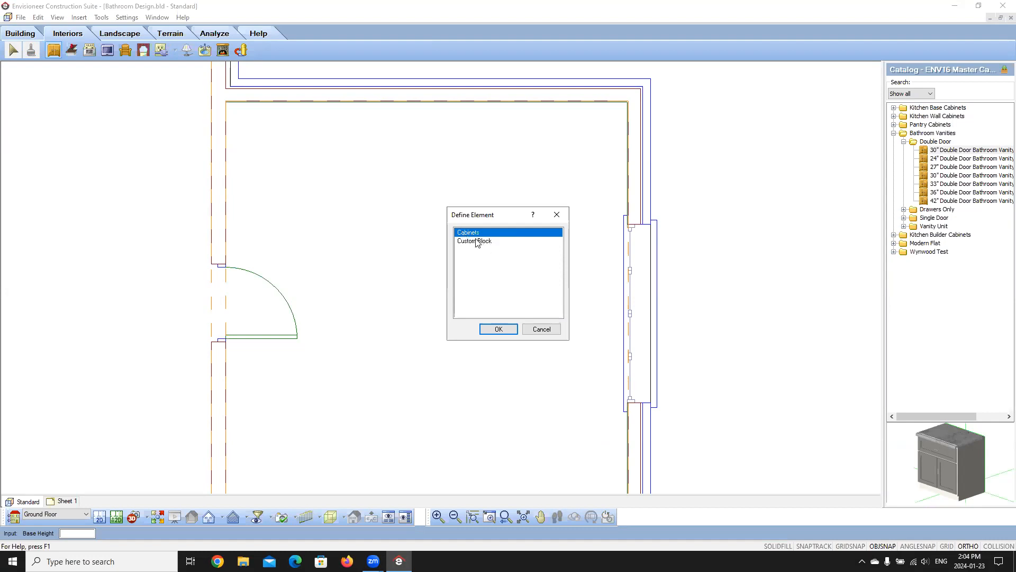
left_click(492, 330)
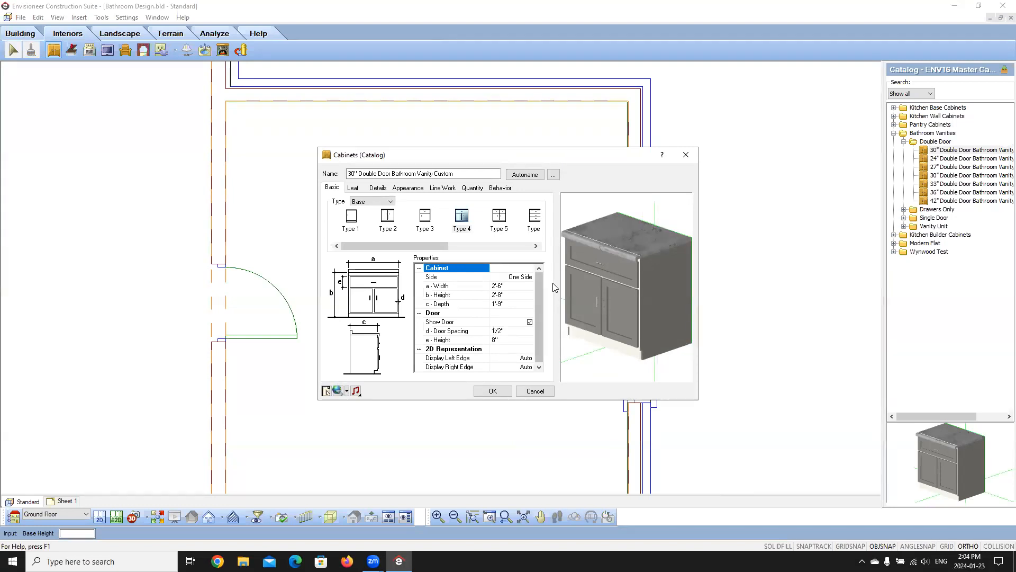
Name the new cabinet 30" Double Door Bathroom Floating Vanity
left_click(461, 174)
key("BackSpace")
key("BackSpace")
key("BackSpace")
key("BackSpace")
key("BackSpace")
key("BackSpace")
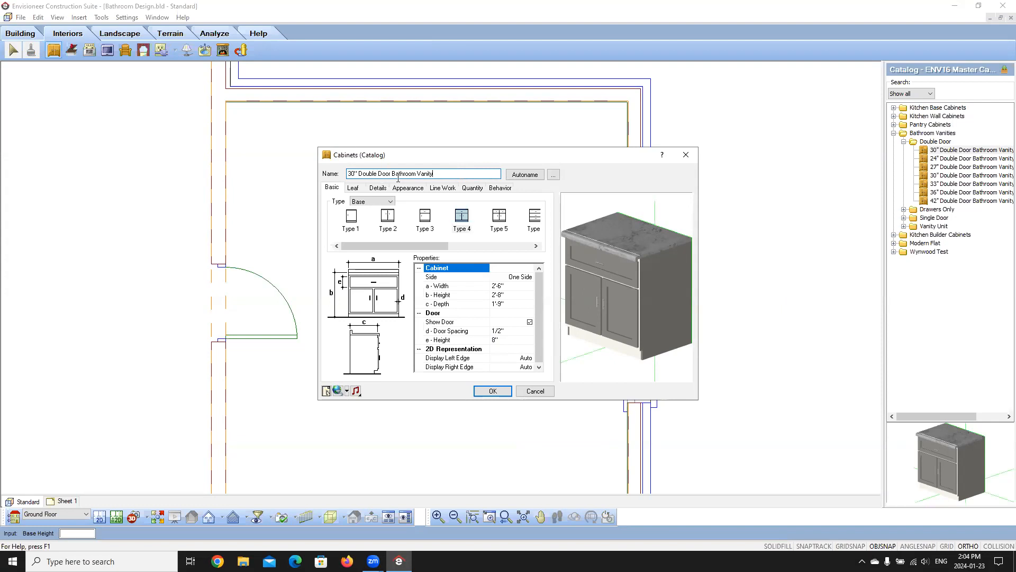
left_click(418, 174)
type("Floating")
Review the cabinet types, keep Base, and try the Show Door option off and on again
left_click(389, 202)
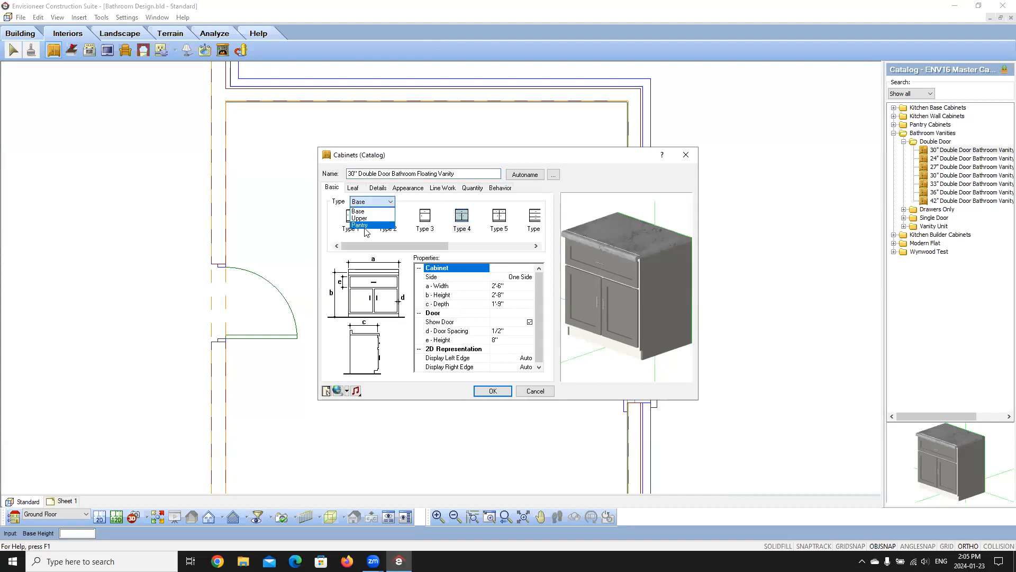
left_click(360, 211)
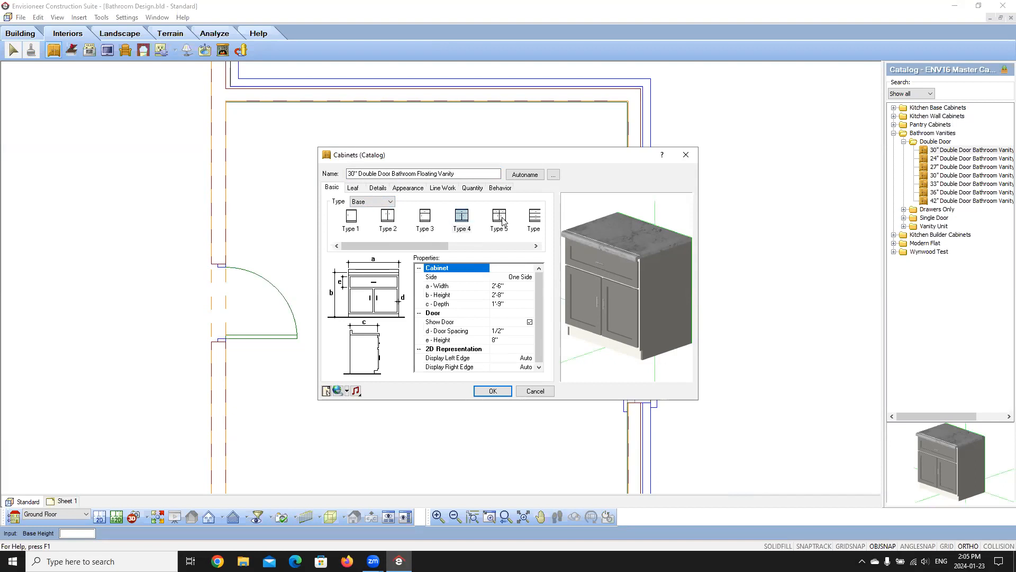
left_click_drag(438, 245, 413, 267)
left_click(530, 323)
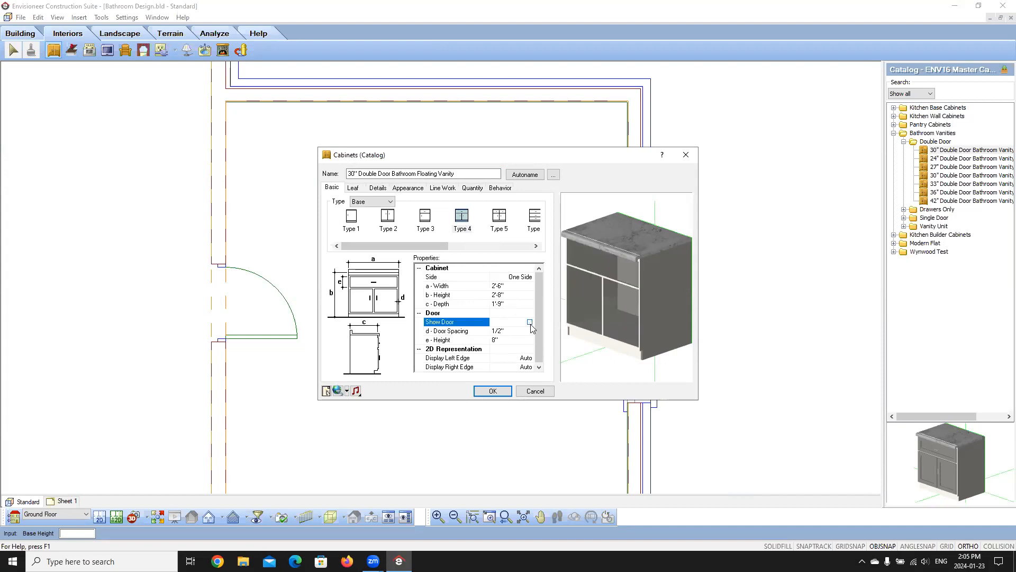
left_click(529, 323)
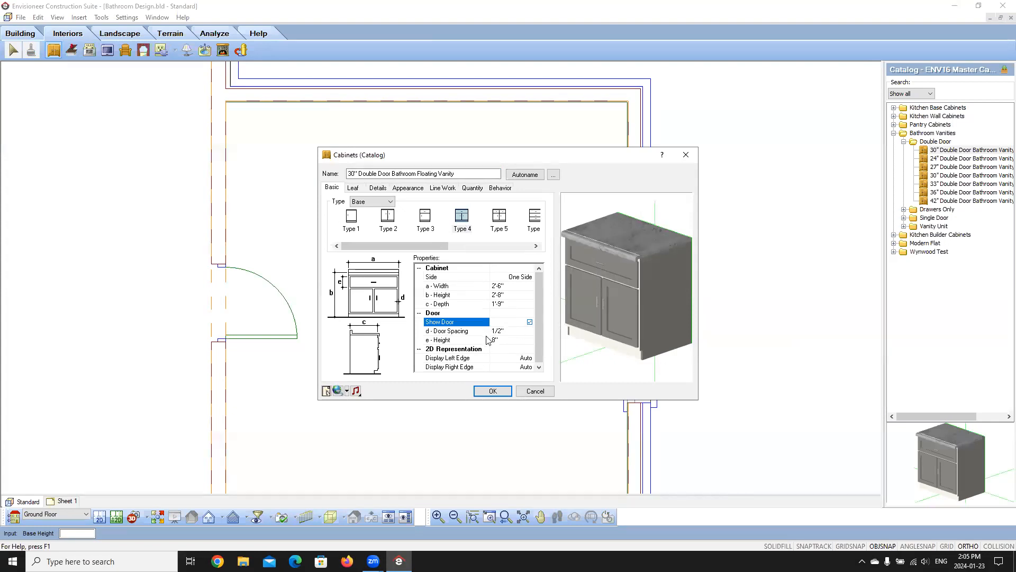
Display the cabinet preview as Rendered Outline and orbit it to examine the doors and drawer
left_click_drag(615, 310, 621, 288)
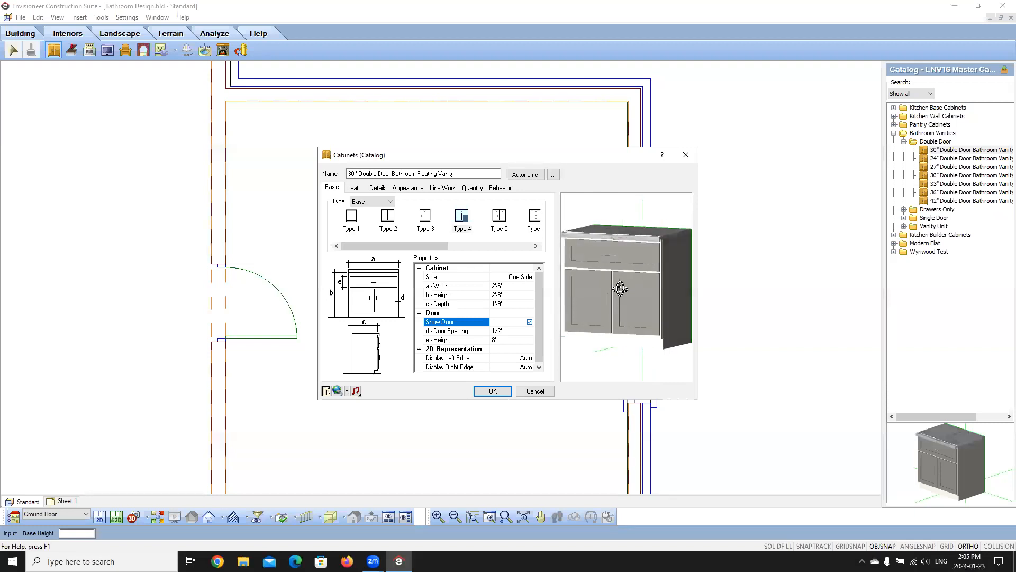
right_click(608, 293)
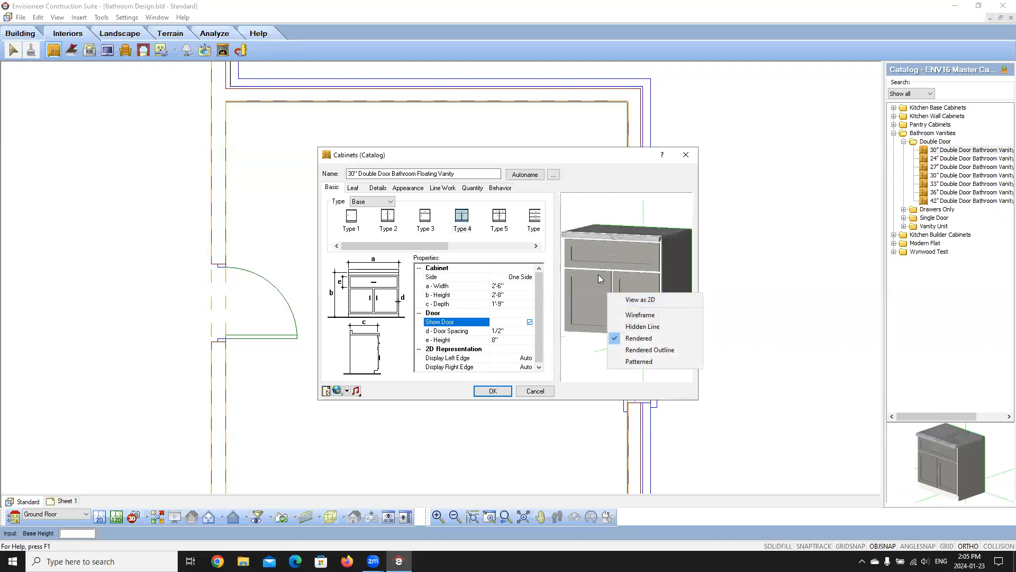
left_click(639, 350)
left_click_drag(617, 305, 615, 306)
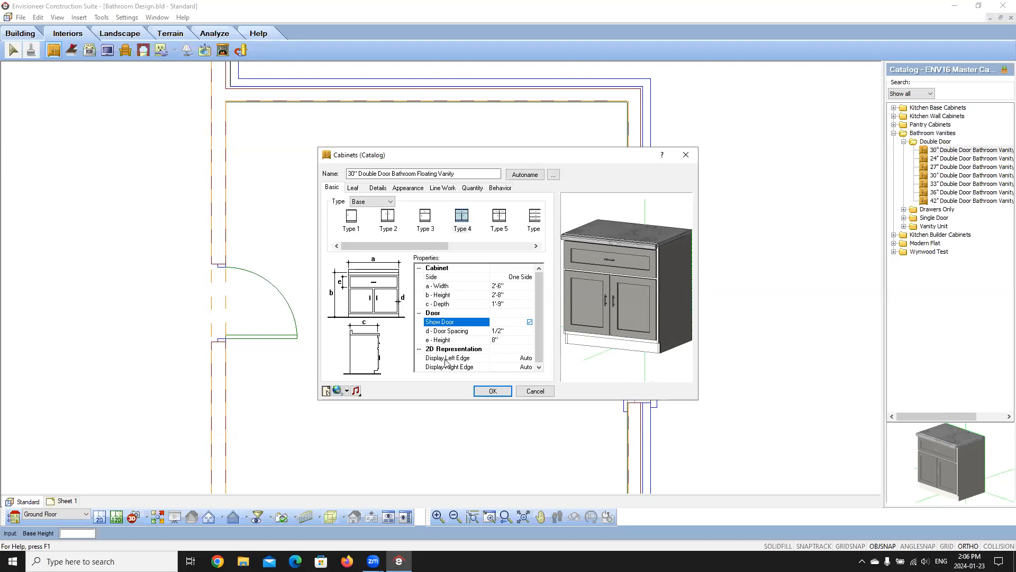
View the cabinet preview in 2D and examine the Display Left Edge options without changing them
right_click(655, 307)
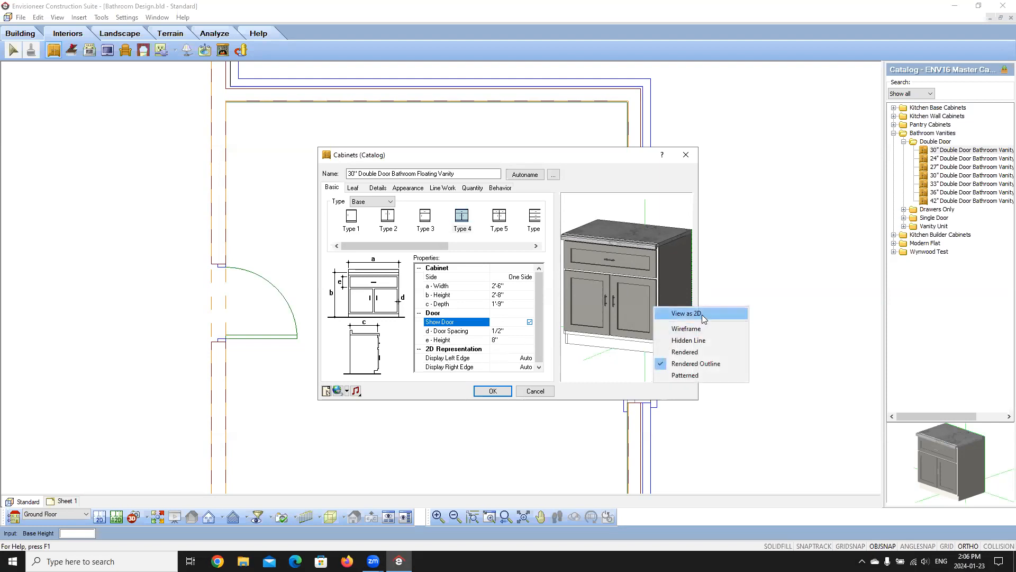
left_click(702, 314)
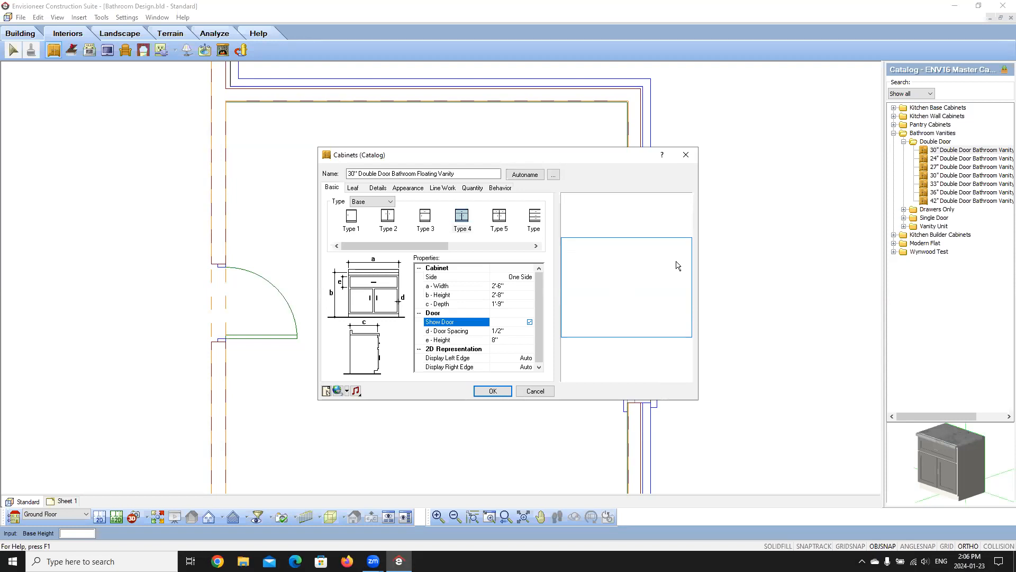
left_click(534, 359)
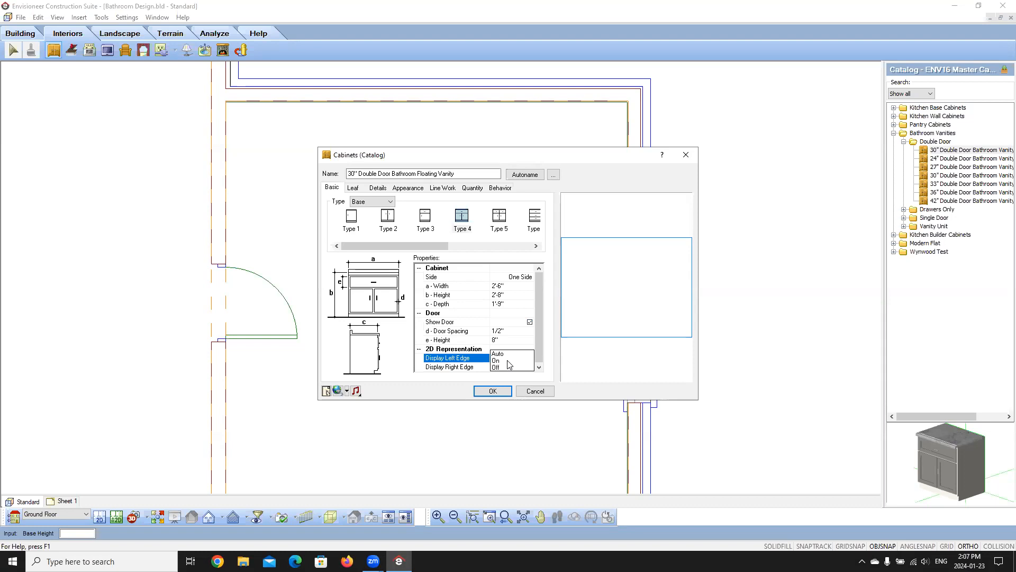
left_click(517, 342)
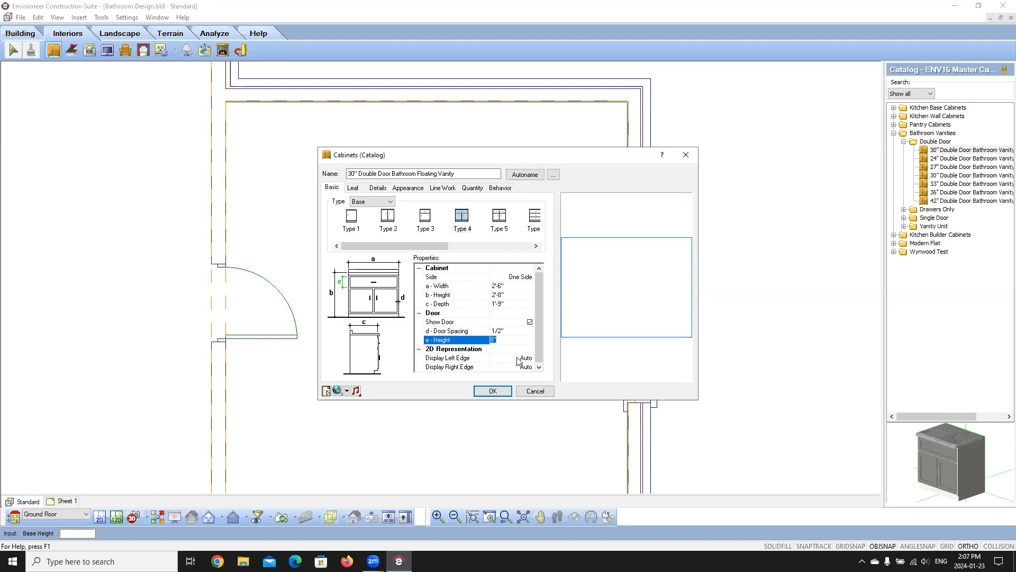
Open the cabinet's leaf settings and return the preview to 3D in Rendered Outline style
left_click(360, 190)
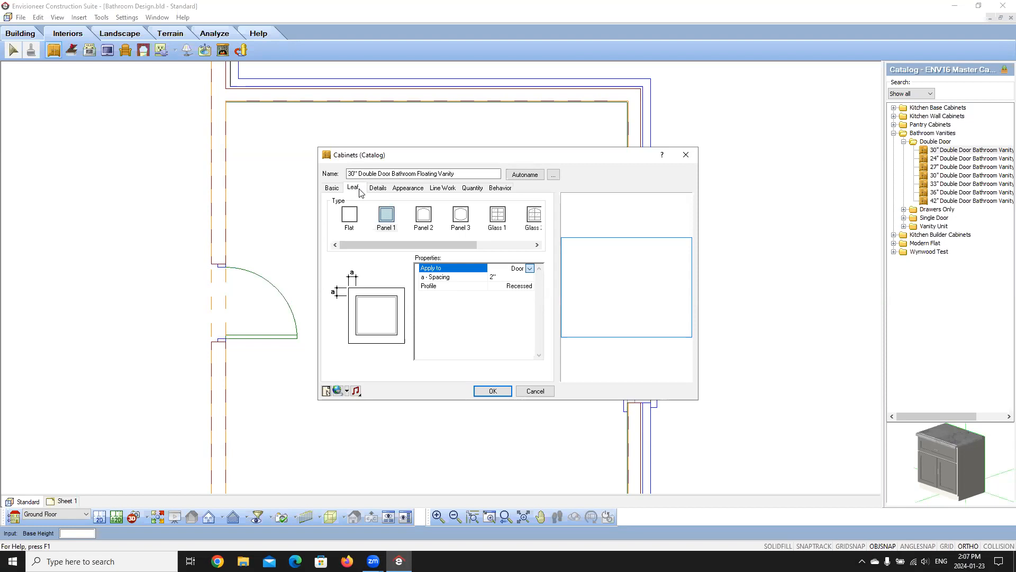
right_click(618, 266)
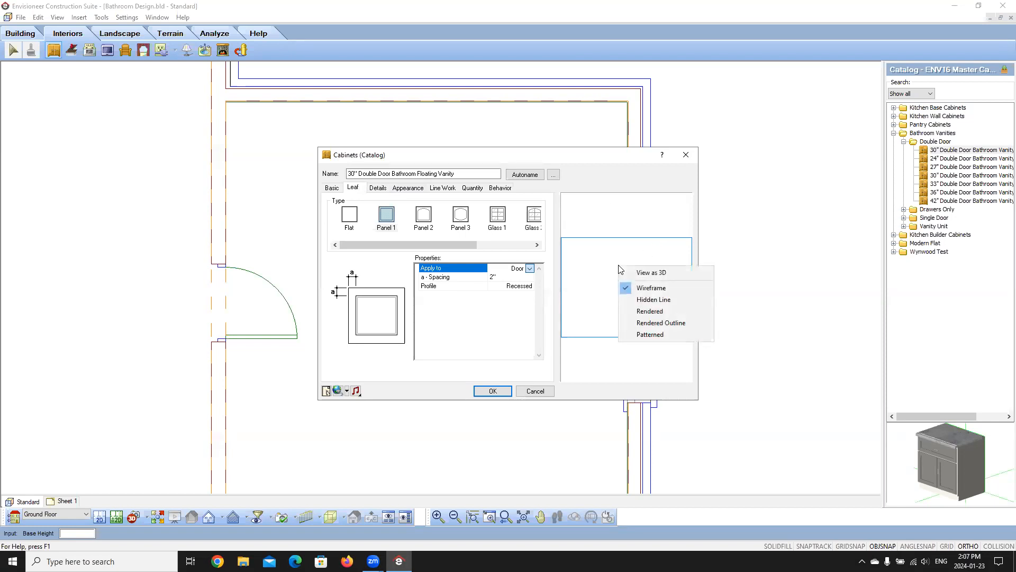
left_click(644, 272)
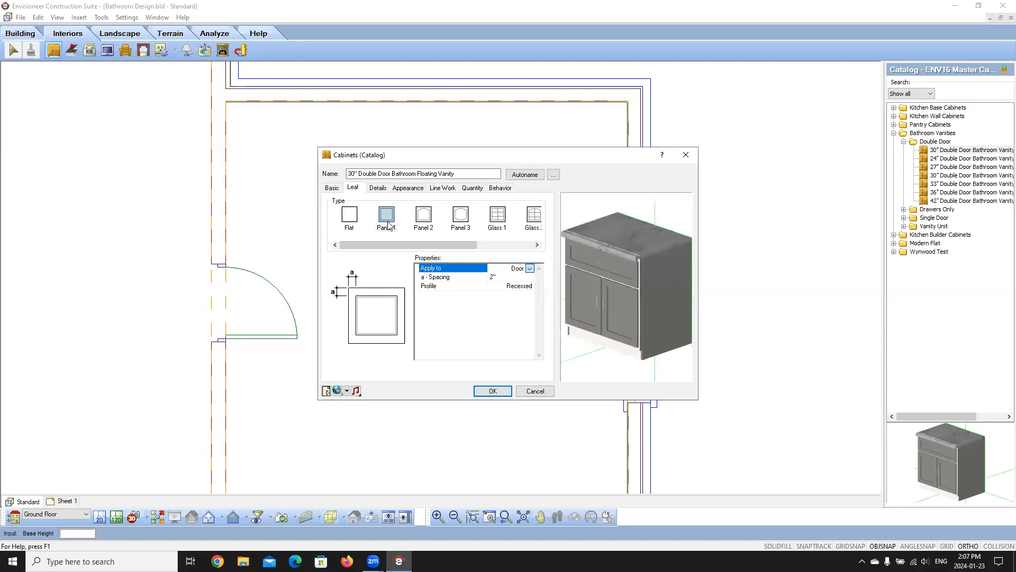
right_click(625, 284)
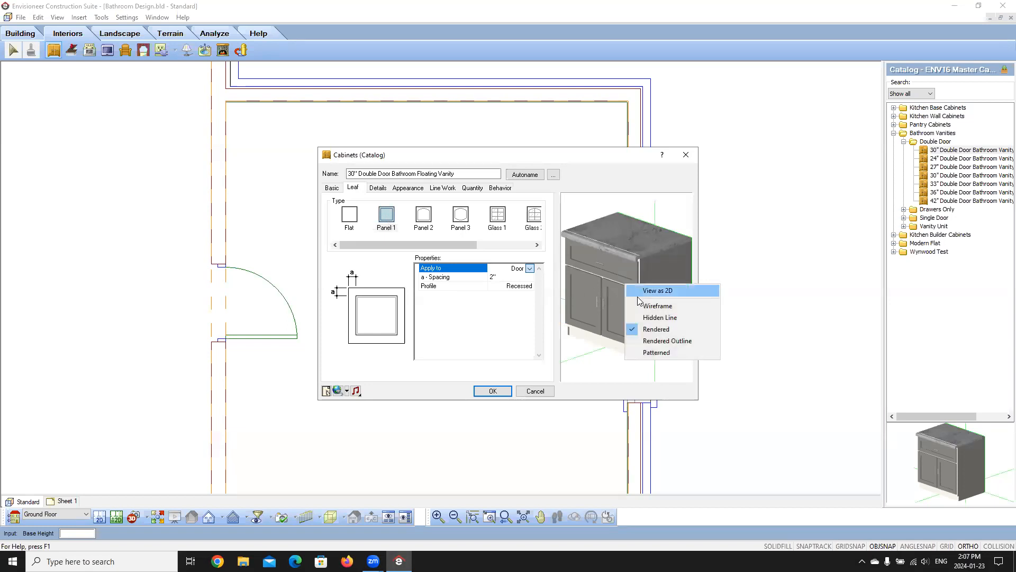
left_click(675, 345)
left_click_drag(645, 314, 647, 280)
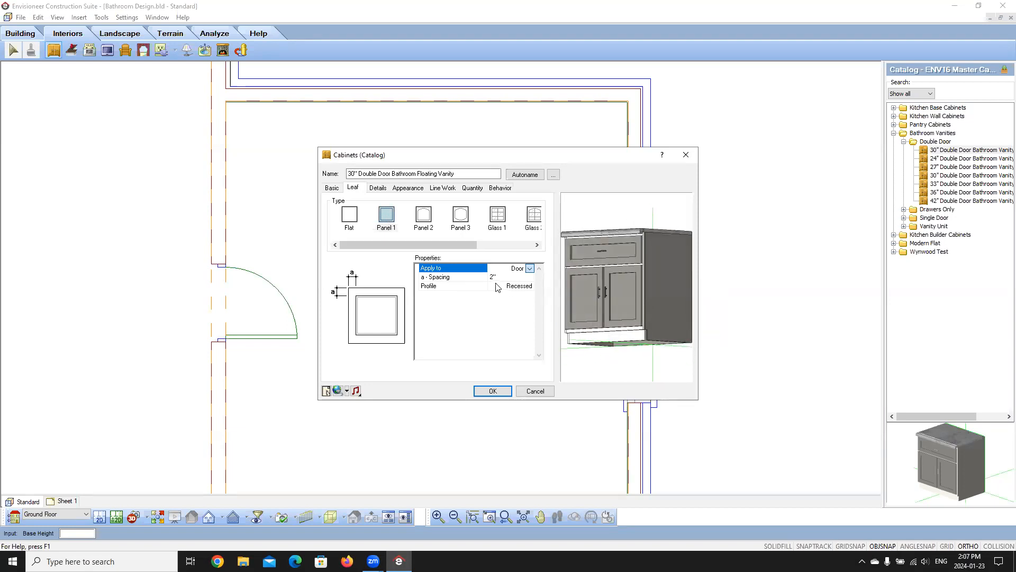
Switch the leaf settings' target to Drawer to check its panel types, and return it to Door
left_click(529, 268)
left_click(503, 284)
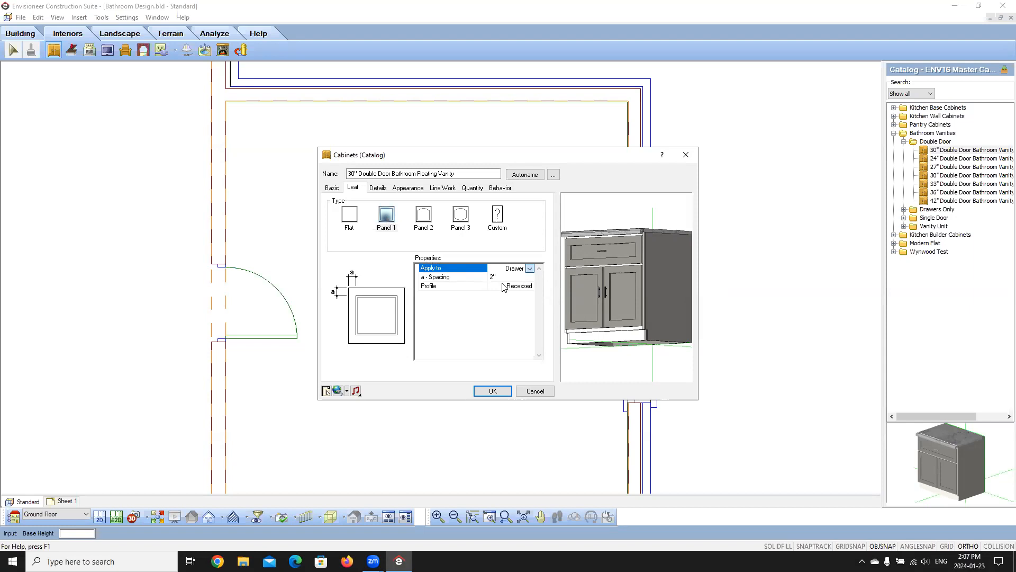
left_click(530, 268)
left_click(500, 277)
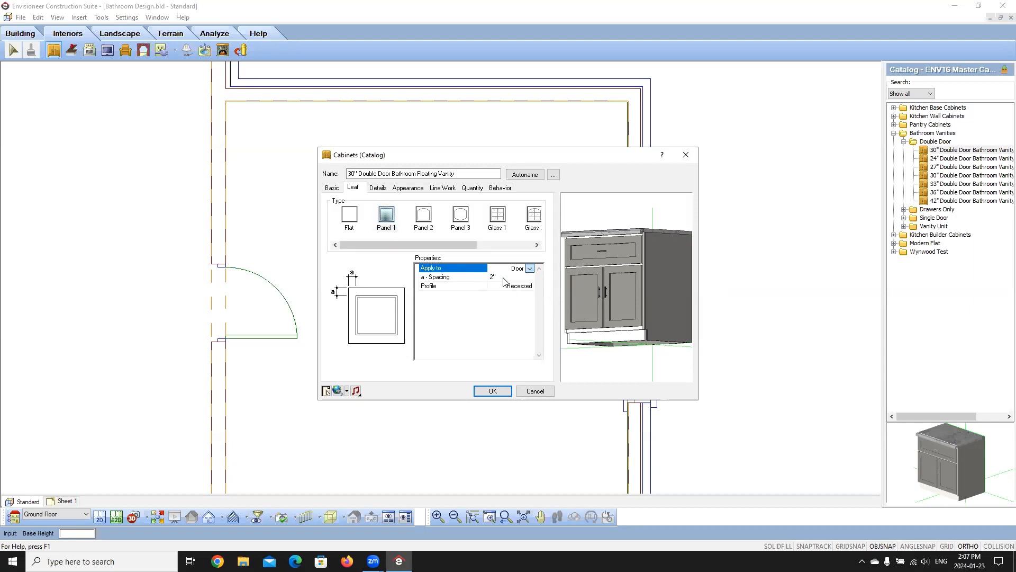
Open the cabinet's detail settings and compare the counter preview with and without the backsplash, leaving the backsplash off
left_click(378, 188)
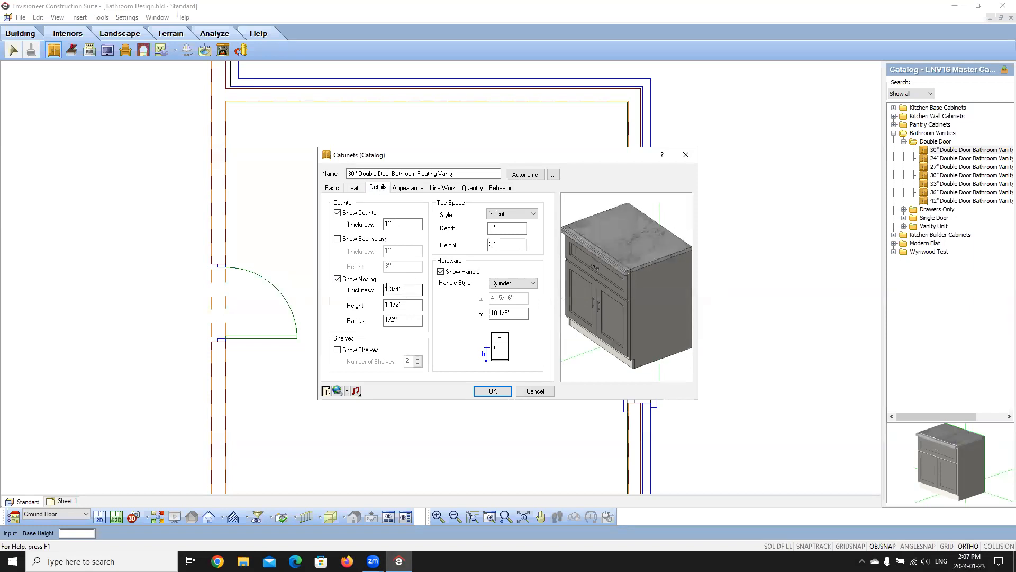
left_click(337, 239)
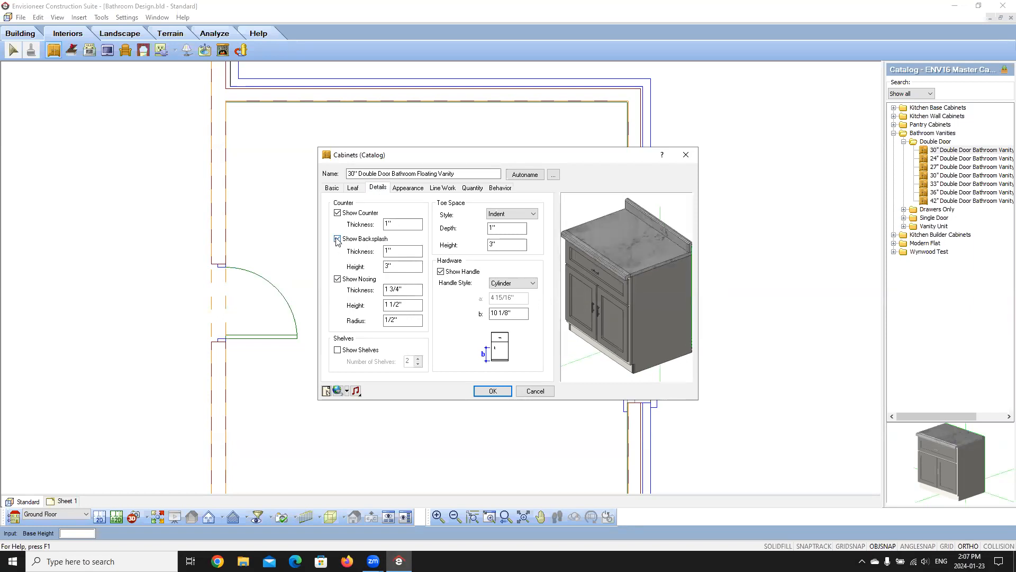
left_click(337, 239)
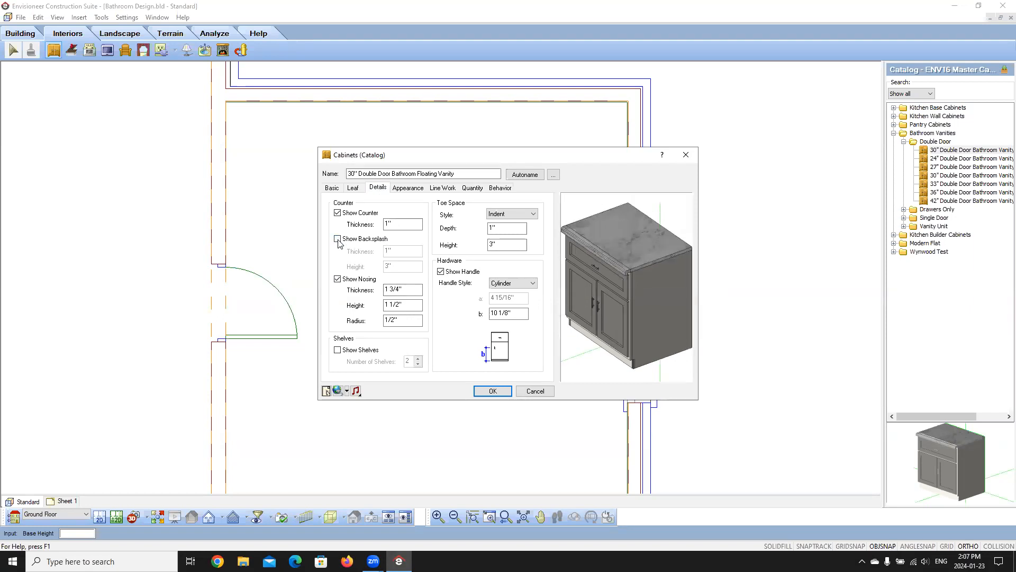
left_click(337, 239)
left_click(402, 266)
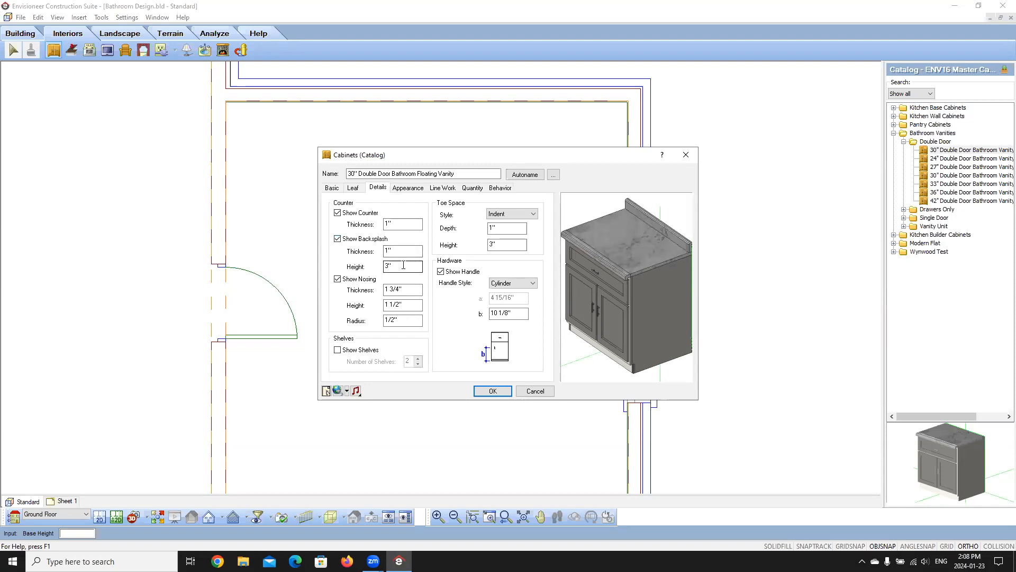
left_click(337, 238)
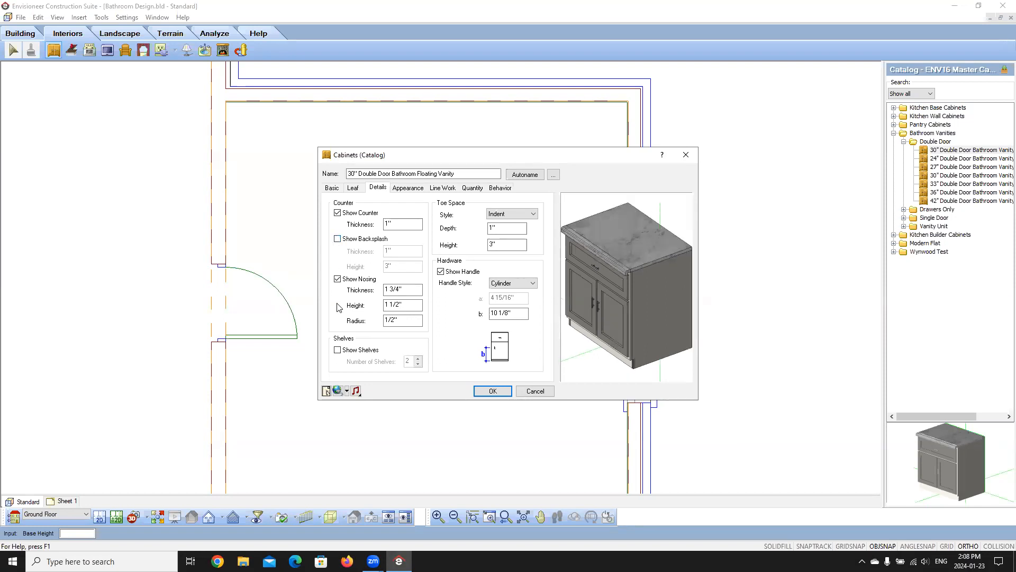
left_click(392, 320)
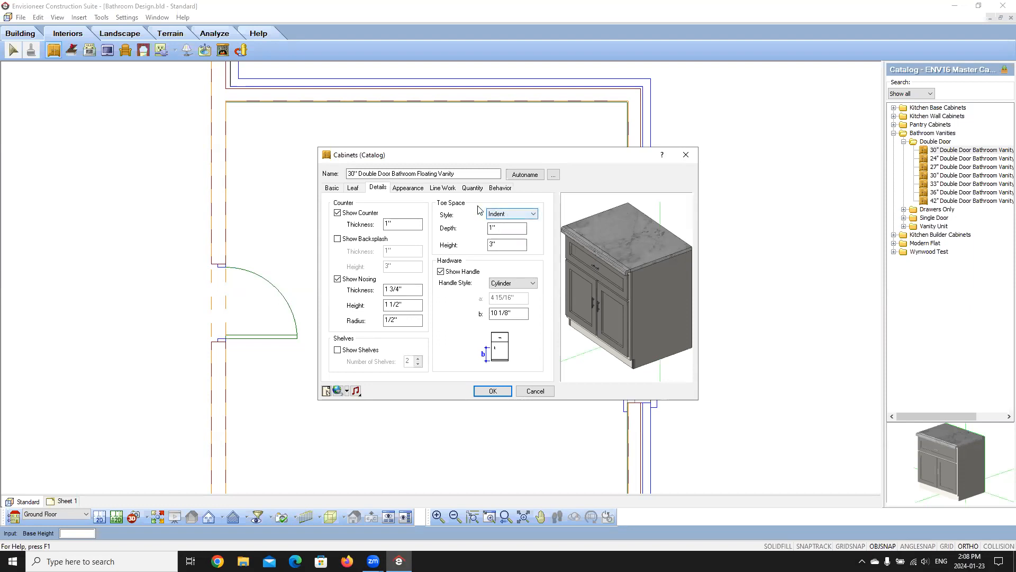
Set the cabinet's toe space style to Floating with a height of 6"
left_click_drag(623, 355, 610, 347)
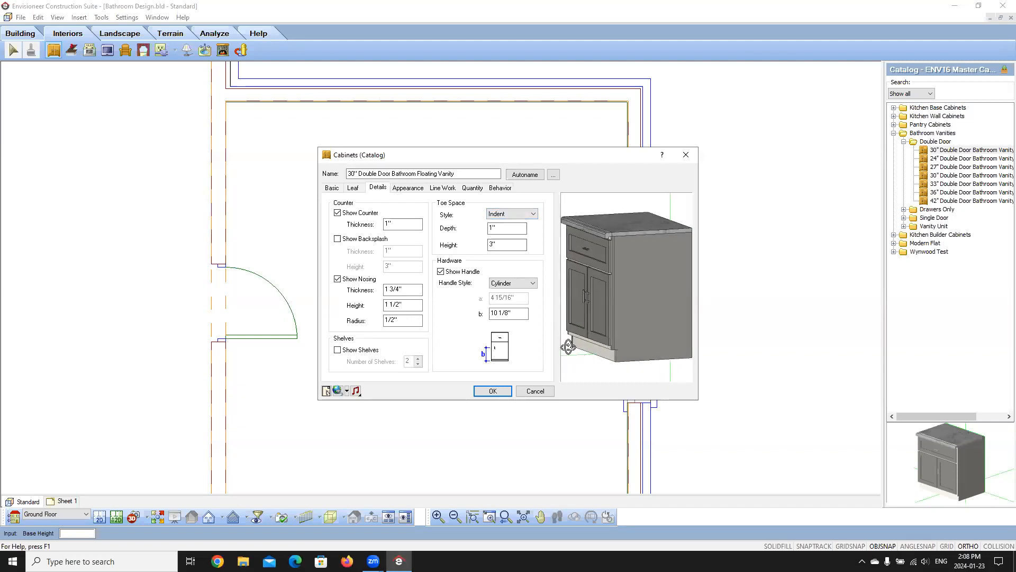
left_click(534, 214)
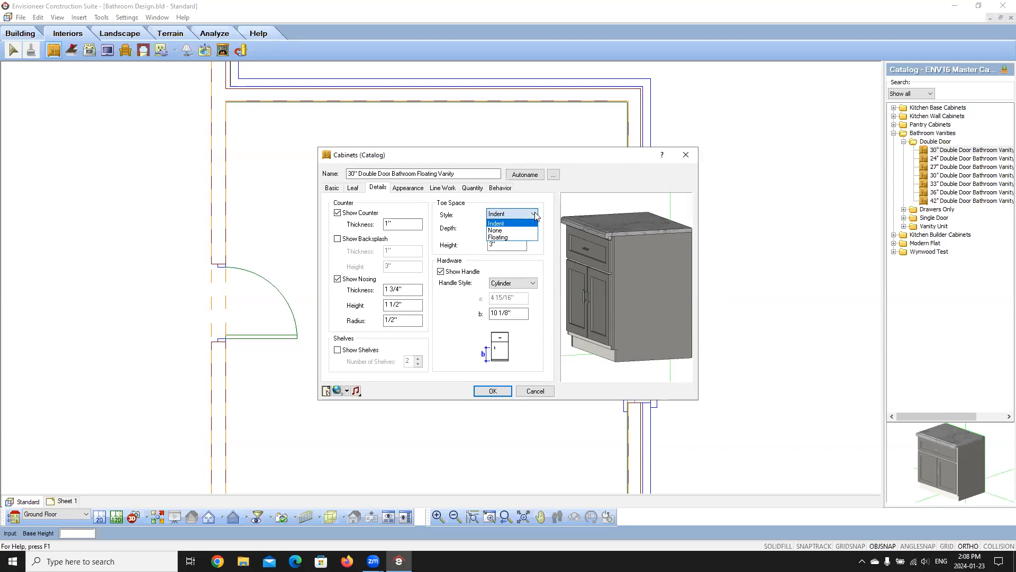
left_click(508, 236)
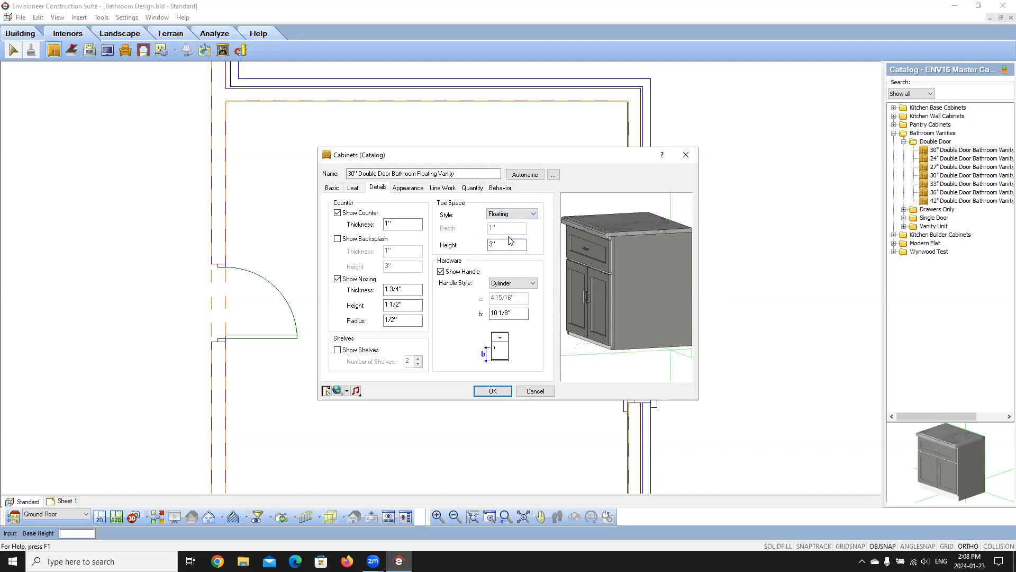
left_click_drag(581, 271, 617, 269)
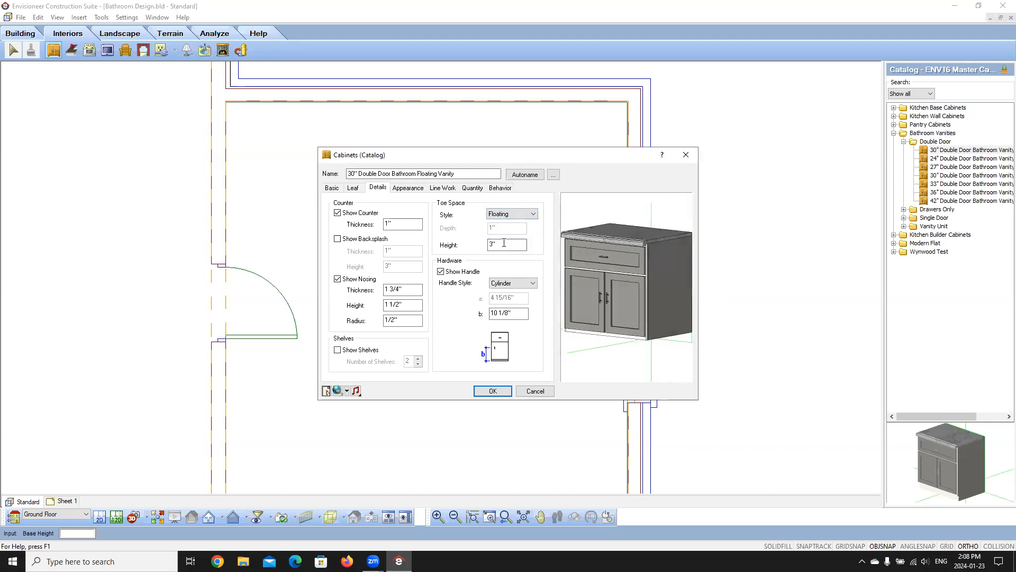
left_click(526, 245)
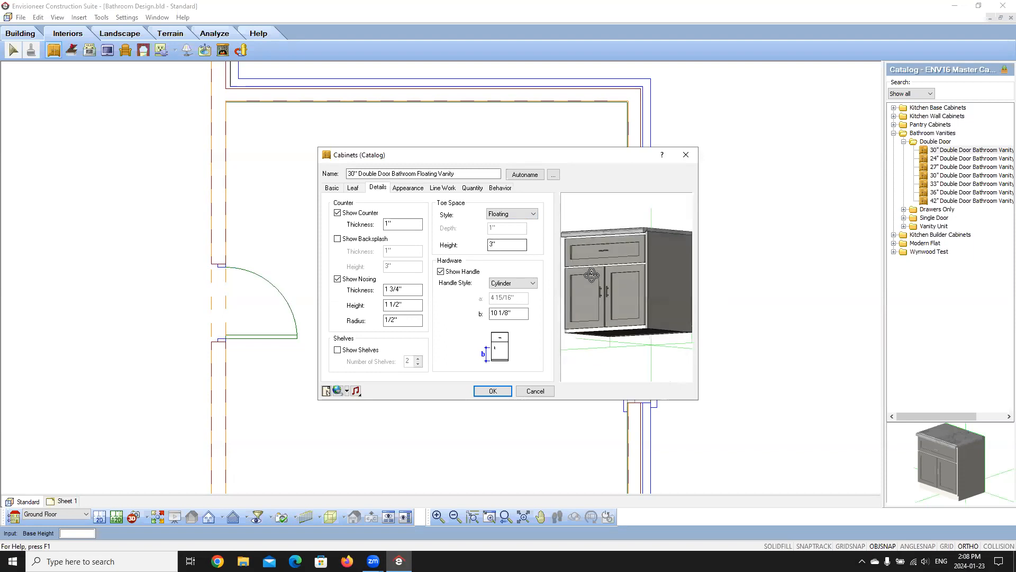
double_click(501, 245)
type("6")
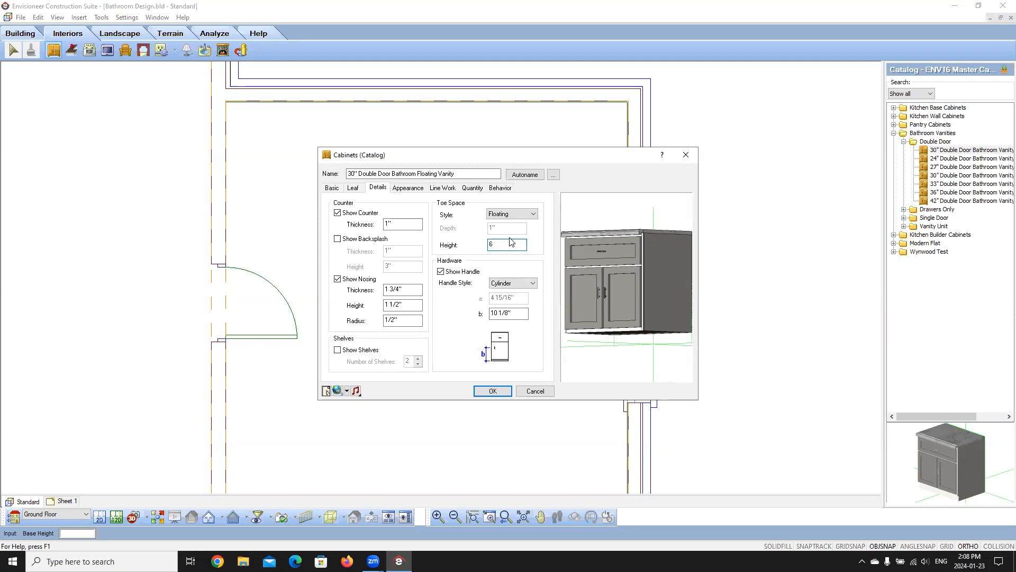
key("Tab")
left_click_drag(622, 275, 625, 284)
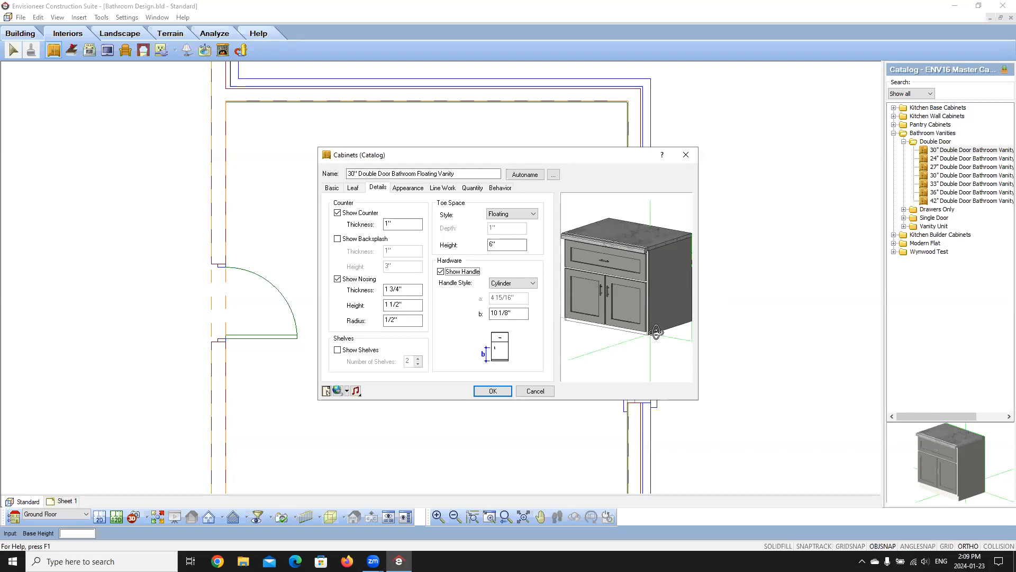
Review the cabinet's handle display, style options and offset b, keeping the handle shown in the Cylinder style
left_click(441, 271)
left_click(532, 284)
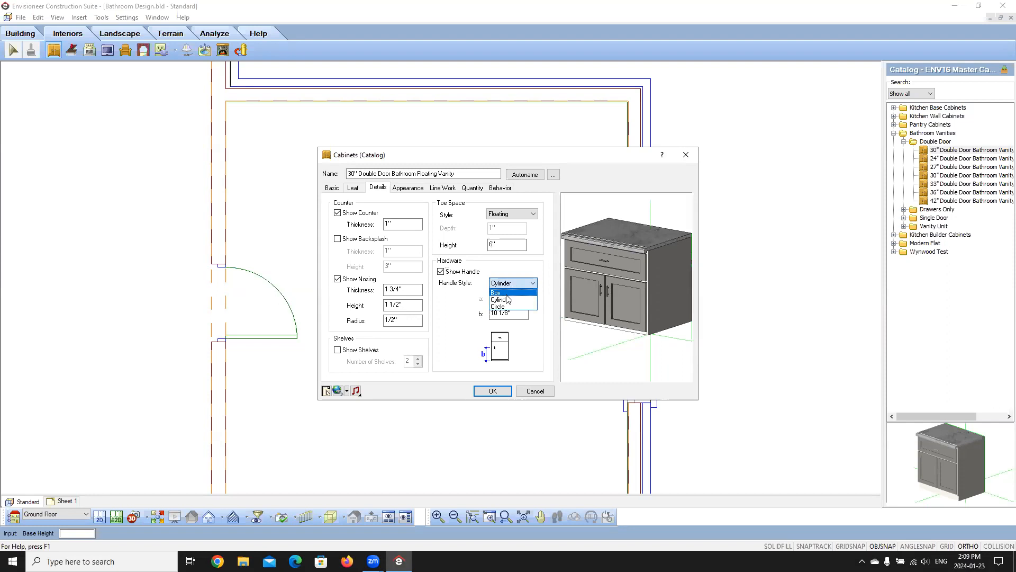
left_click(520, 301)
left_click(515, 312)
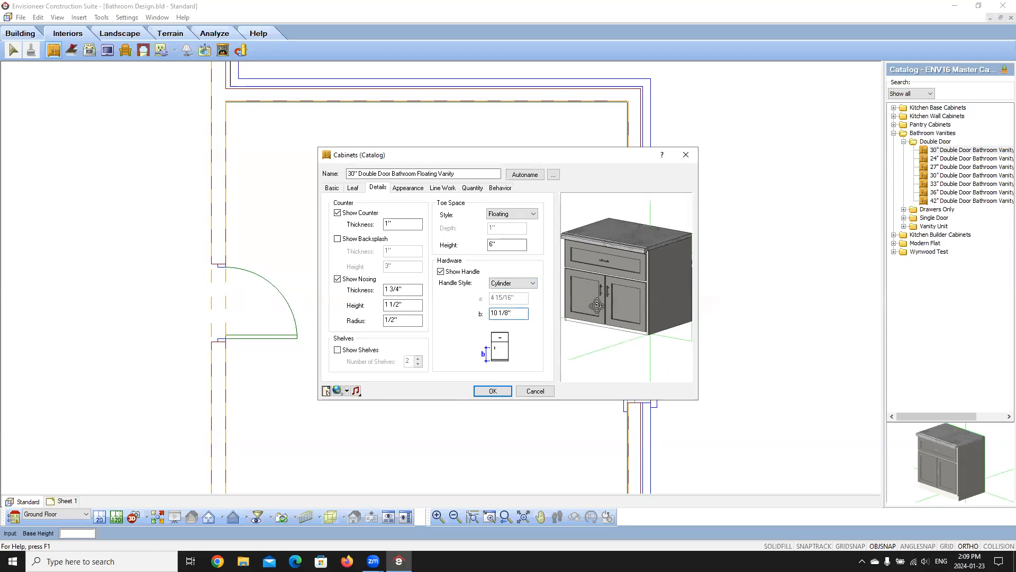
Review the vanity's appearance, line work and quantity settings, and save it to the cabinet catalog
left_click(416, 189)
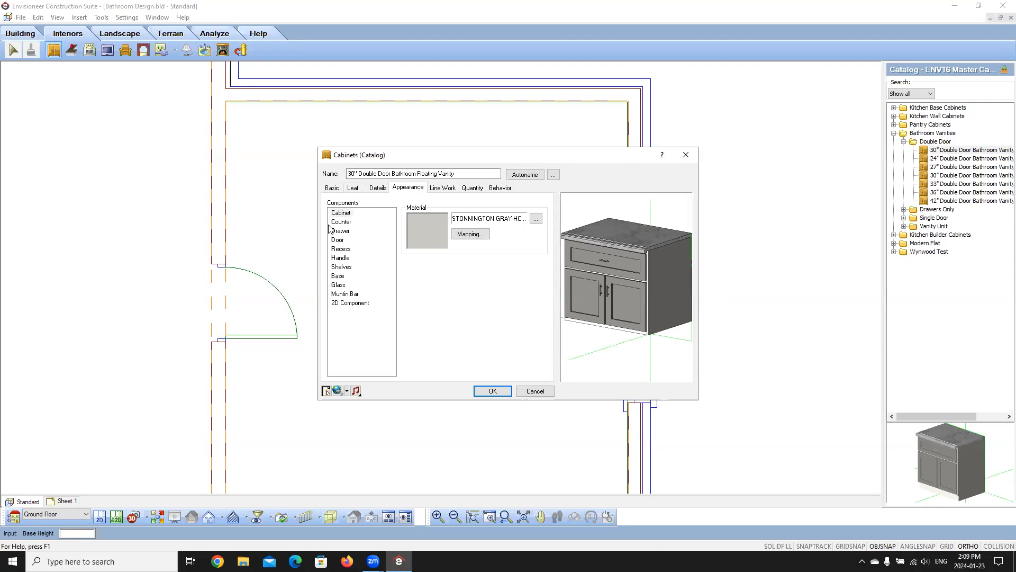
left_click(442, 188)
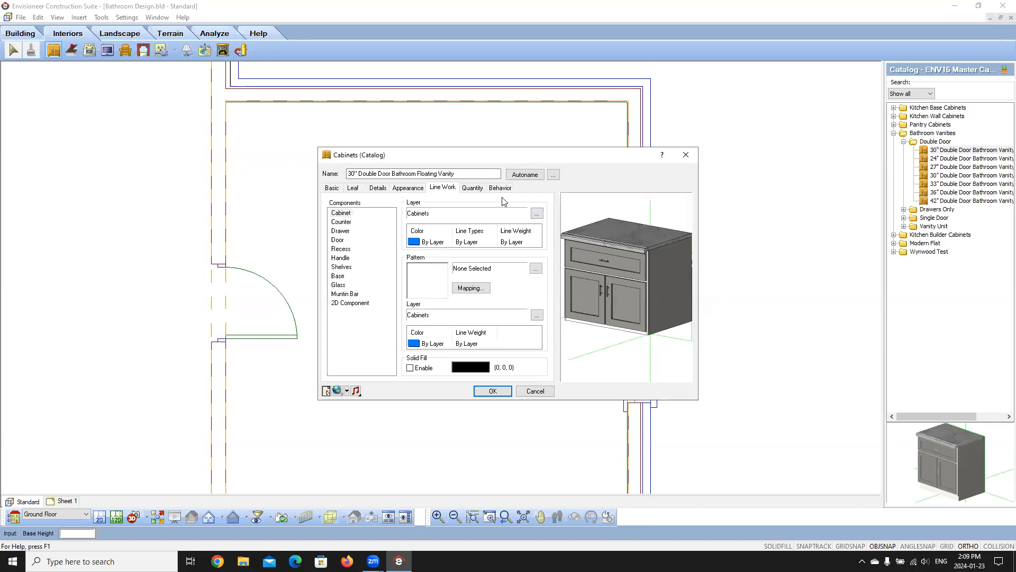
left_click(473, 188)
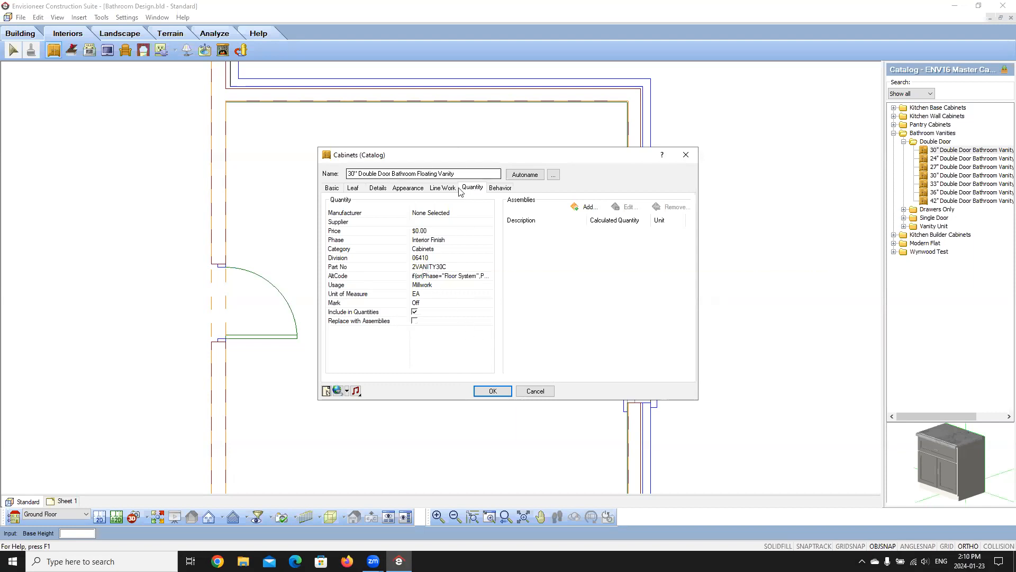
left_click(492, 390)
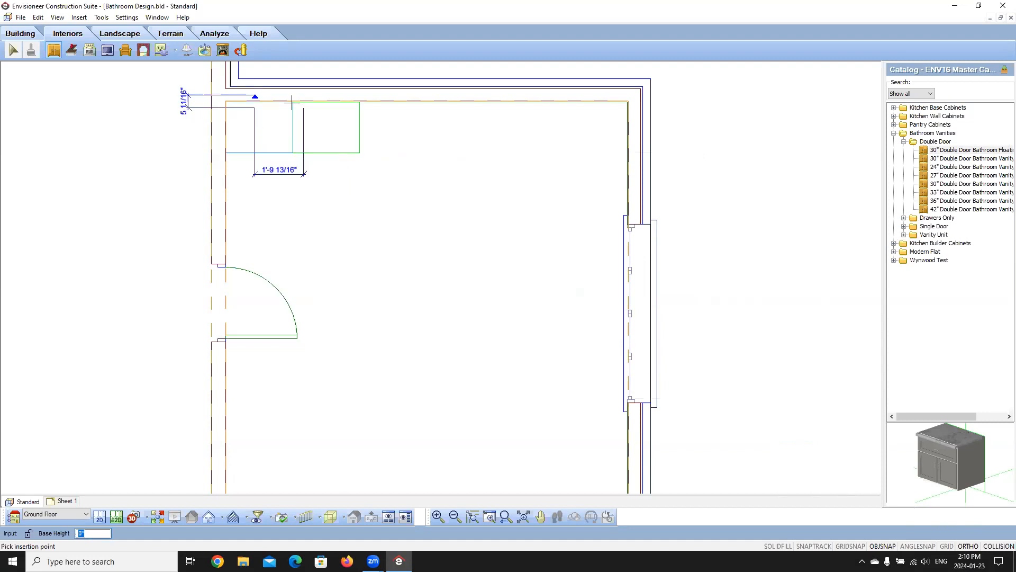
Finish inserting the floating vanities side by side in the room's upper-left corner, and select one briefly to check it
right_click(405, 235)
left_click(406, 235)
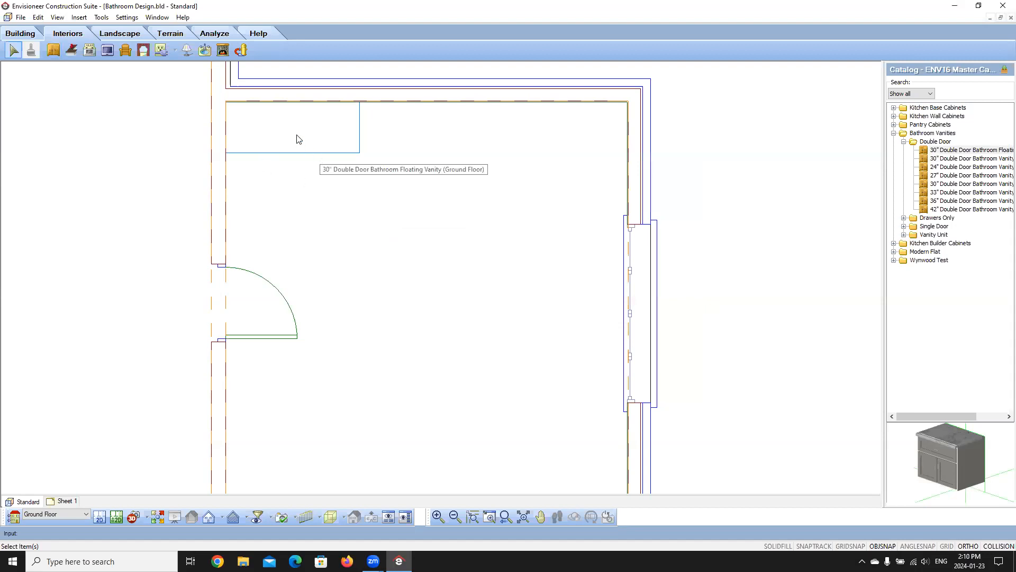
left_click(312, 137)
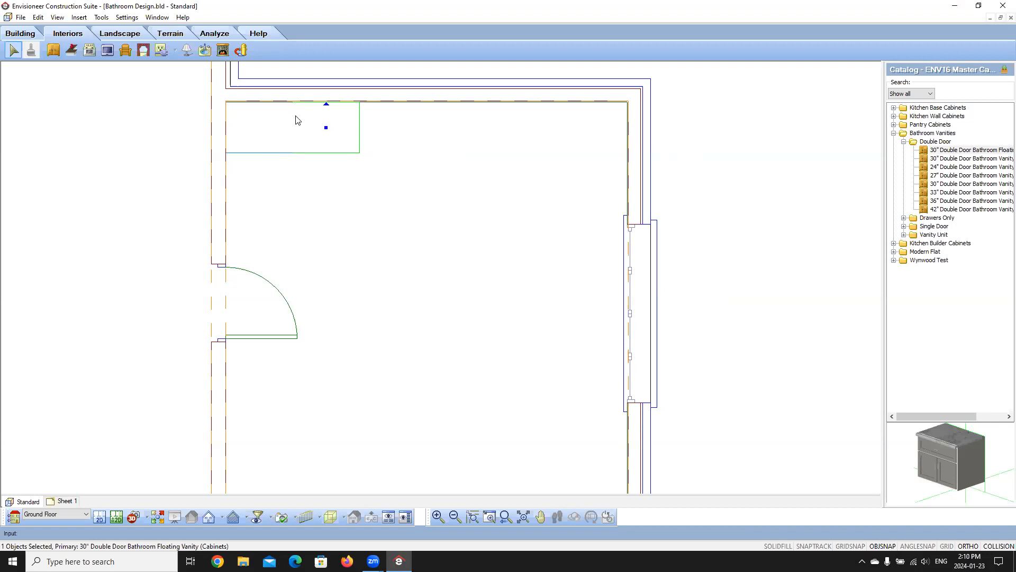
left_click(396, 125)
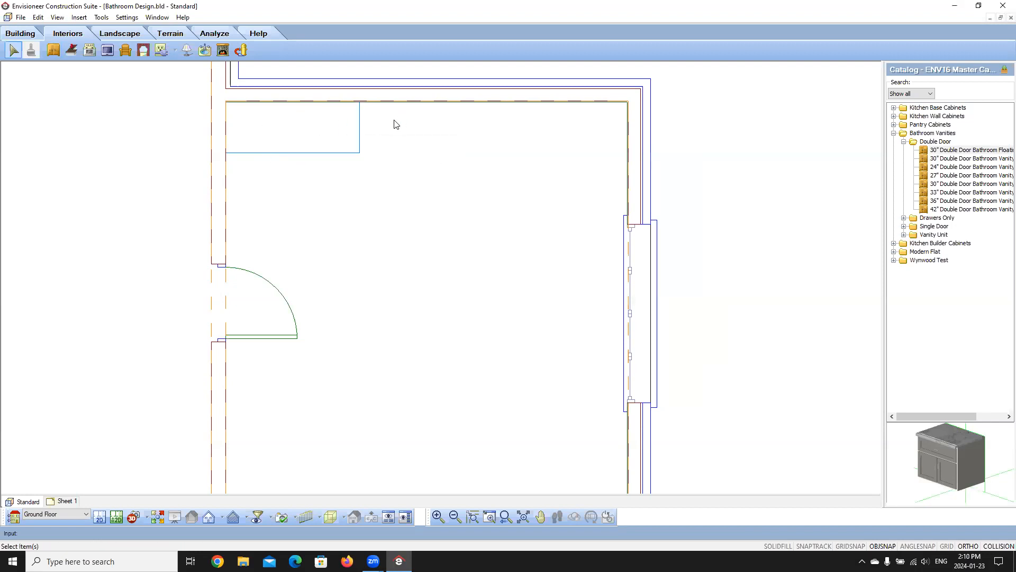
Select both floating vanities and set their Display Left Edge and Display Right Edge properties to On
left_click(311, 137)
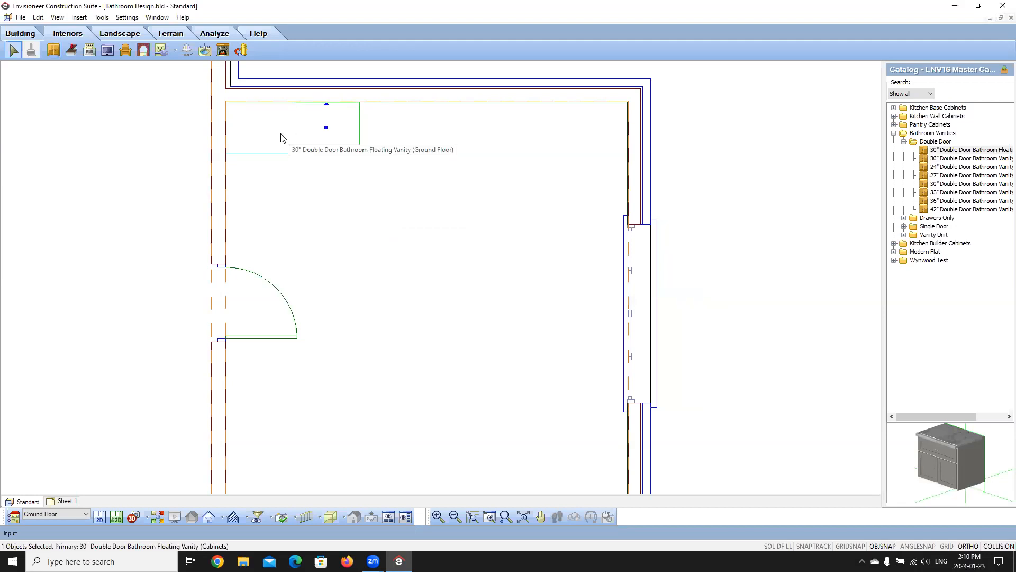
right_click(267, 133)
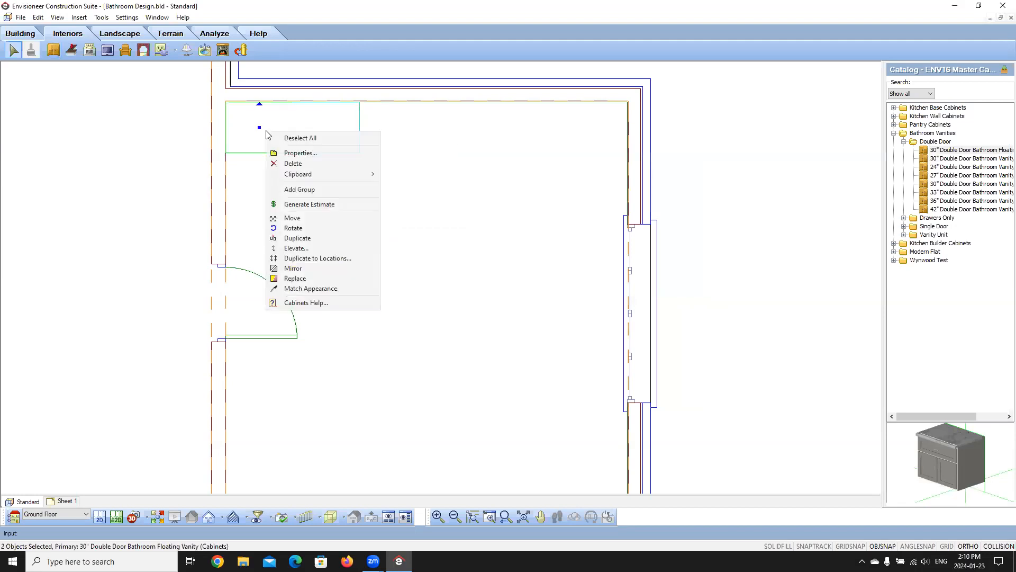
left_click(294, 153)
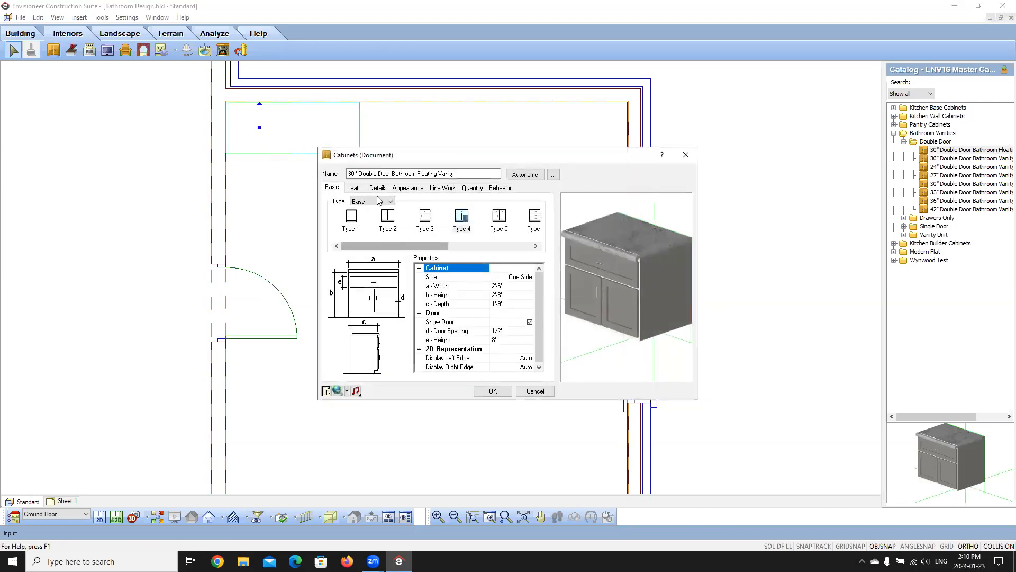
left_click(528, 358)
left_click(503, 360)
left_click(521, 366)
left_click(529, 367)
left_click(504, 363)
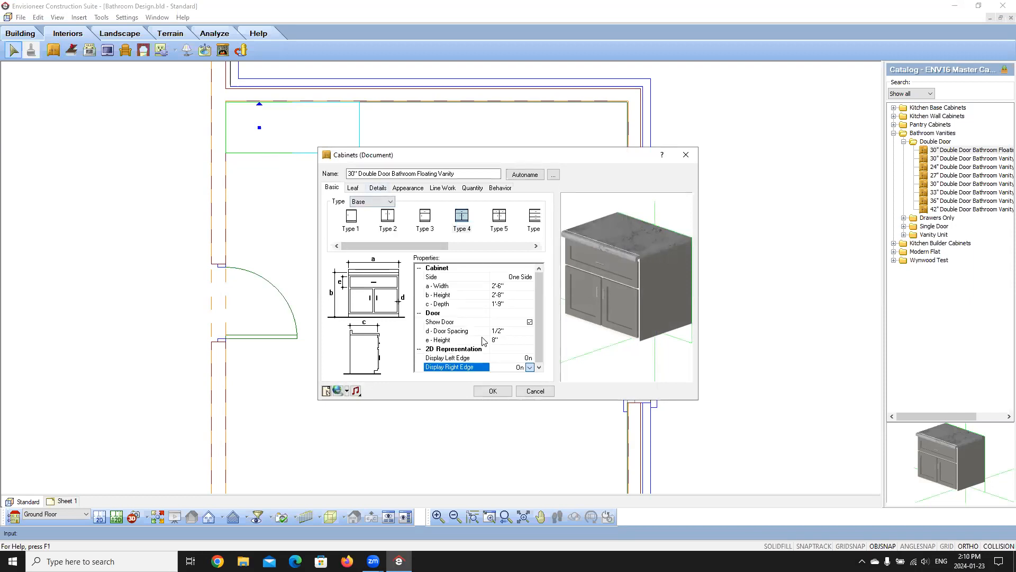
left_click(508, 393)
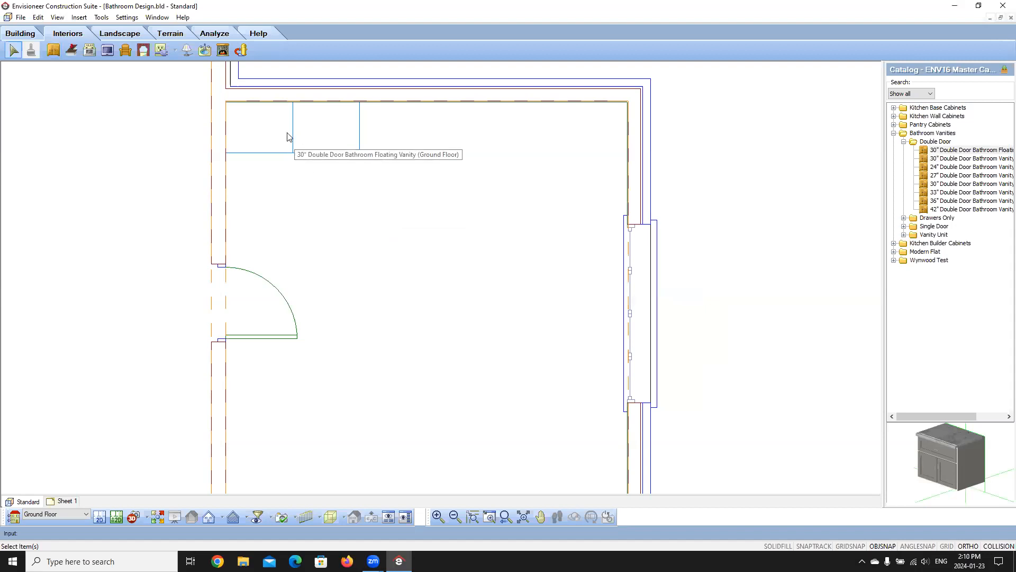
Select both floating vanities and return their Display Left Edge and Display Right Edge properties to Auto
left_click(350, 150)
right_click(239, 149)
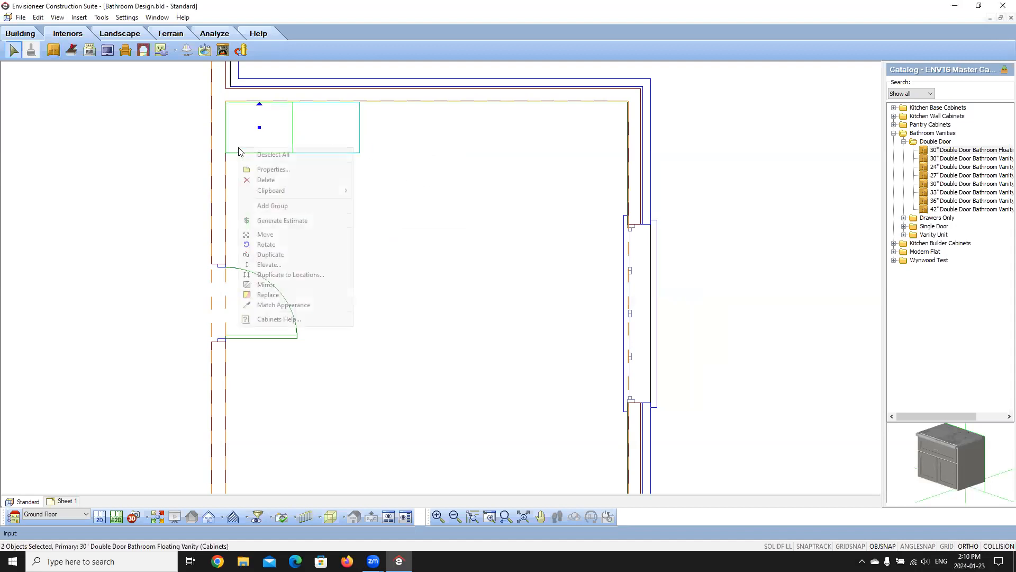
left_click(273, 170)
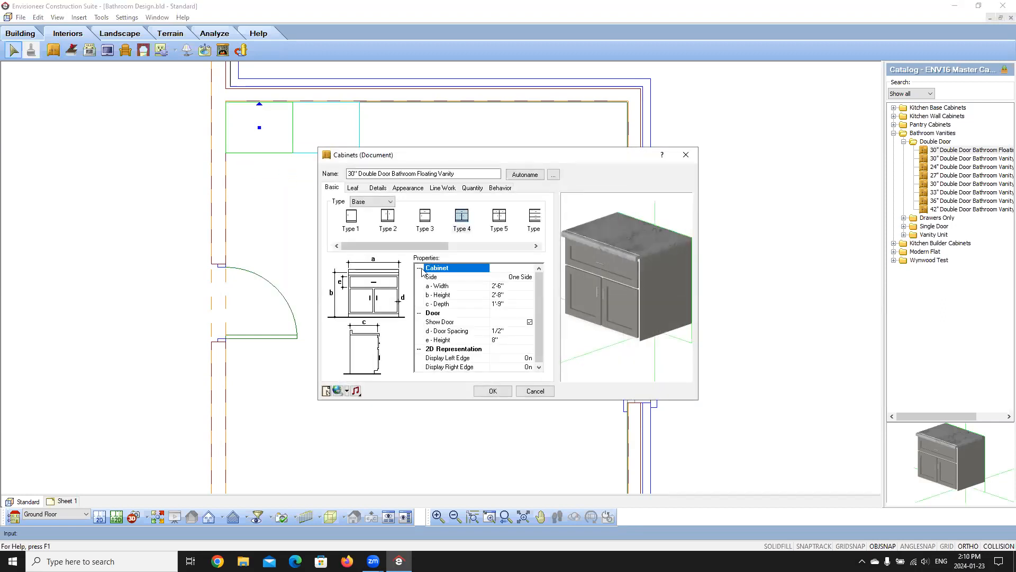
left_click(516, 359)
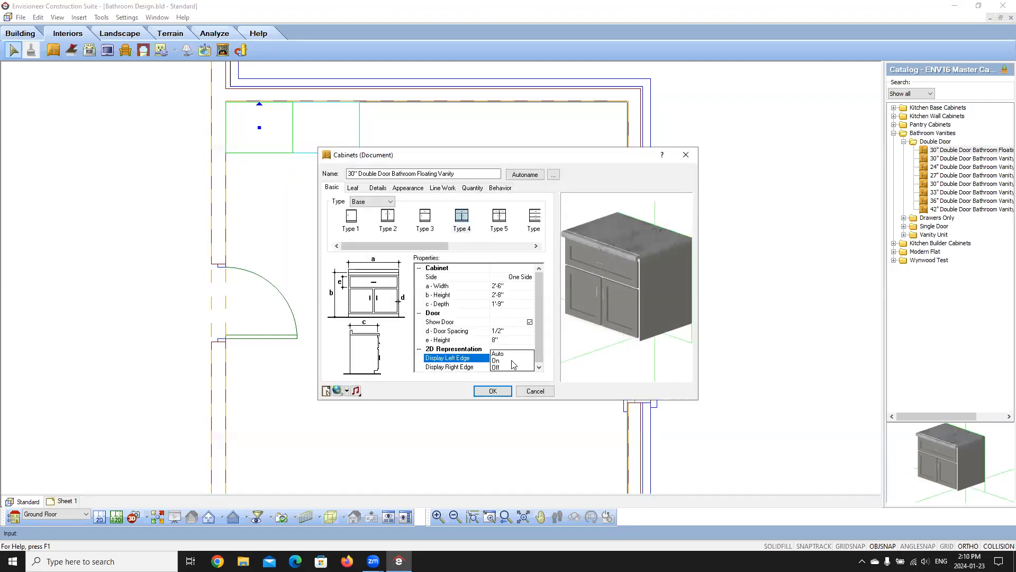
left_click(503, 356)
left_click(525, 367)
left_click(527, 367)
left_click(498, 356)
left_click(499, 360)
left_click(492, 390)
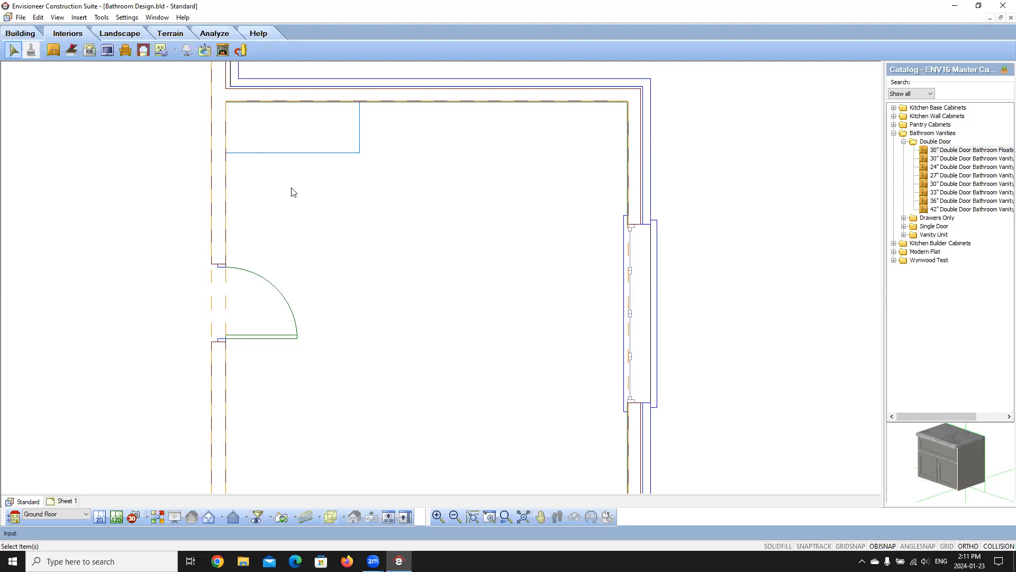
Start inserting plumbing fixtures and narrow the catalog down to the bathroom showers
left_click(86, 19)
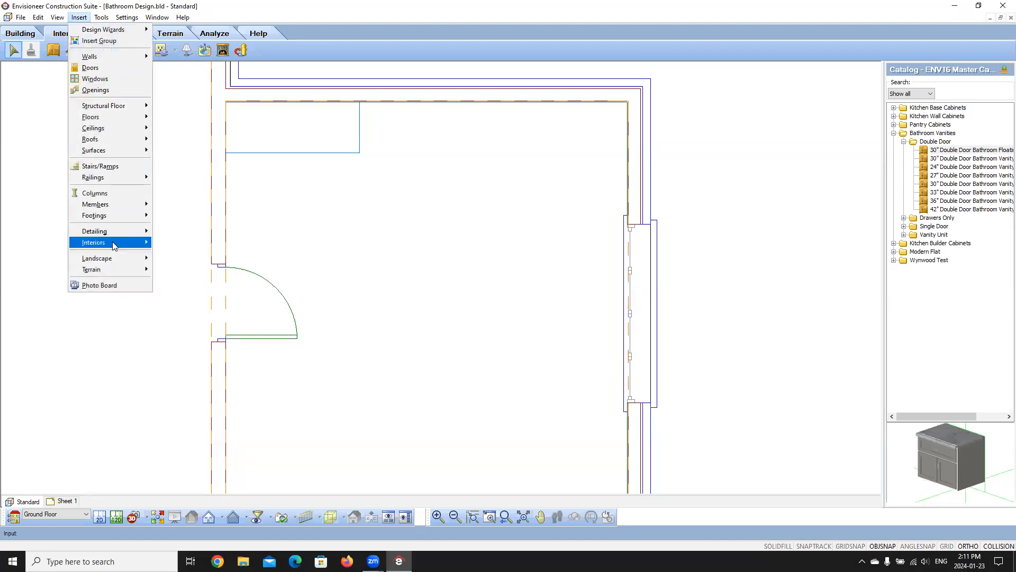
mouse_move(114, 245)
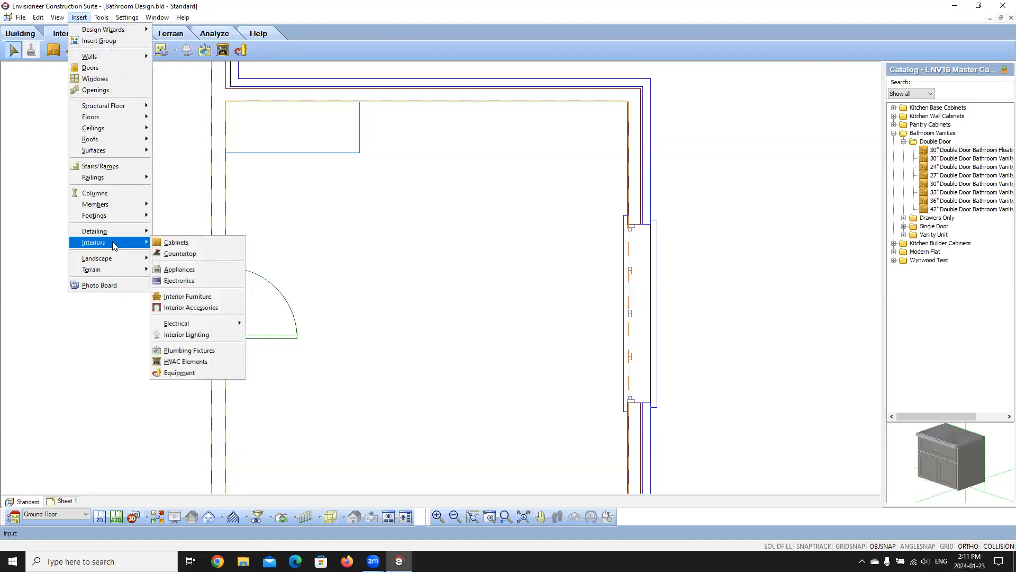
left_click(175, 352)
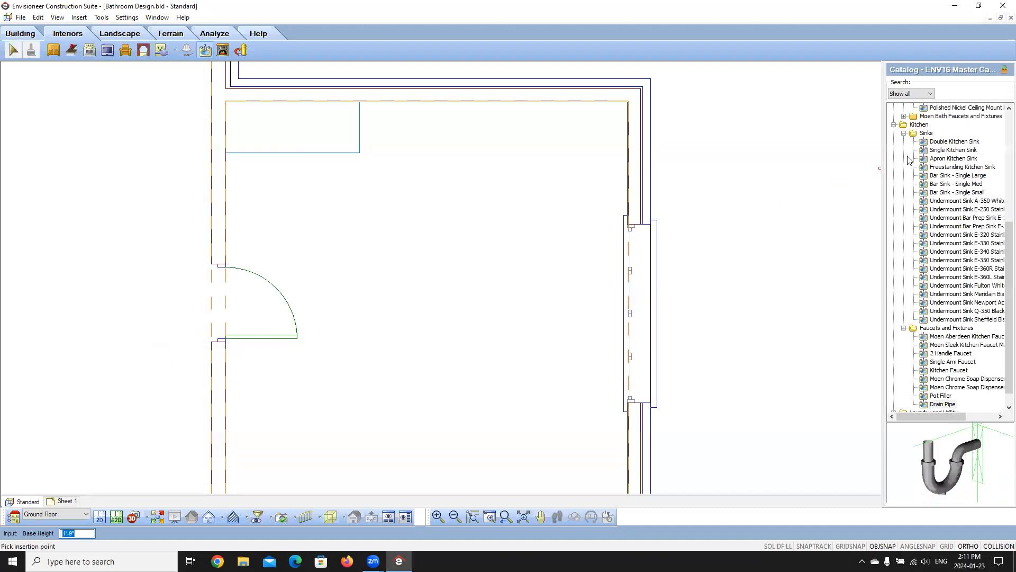
left_click(894, 125)
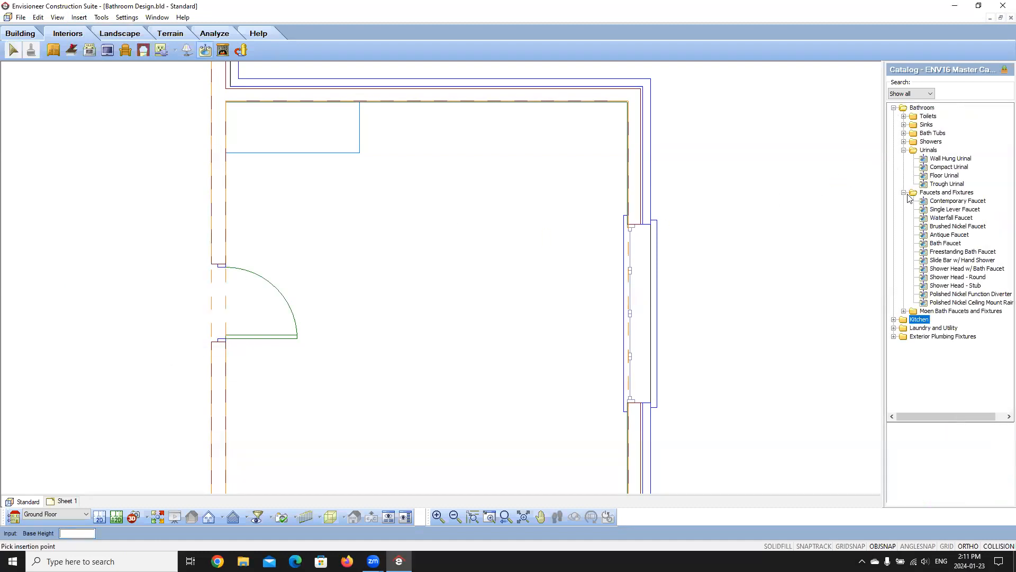
left_click(904, 150)
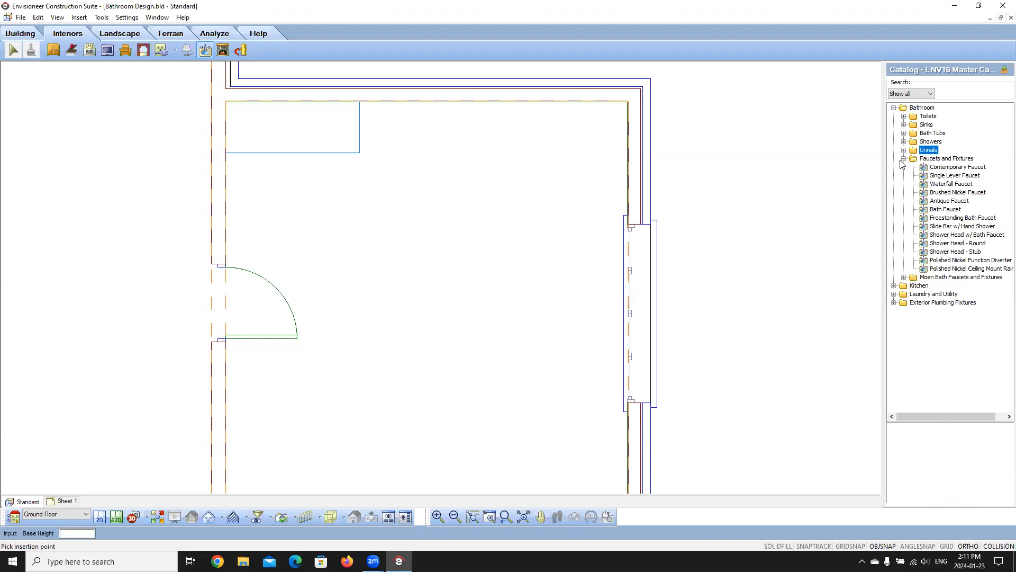
left_click(904, 159)
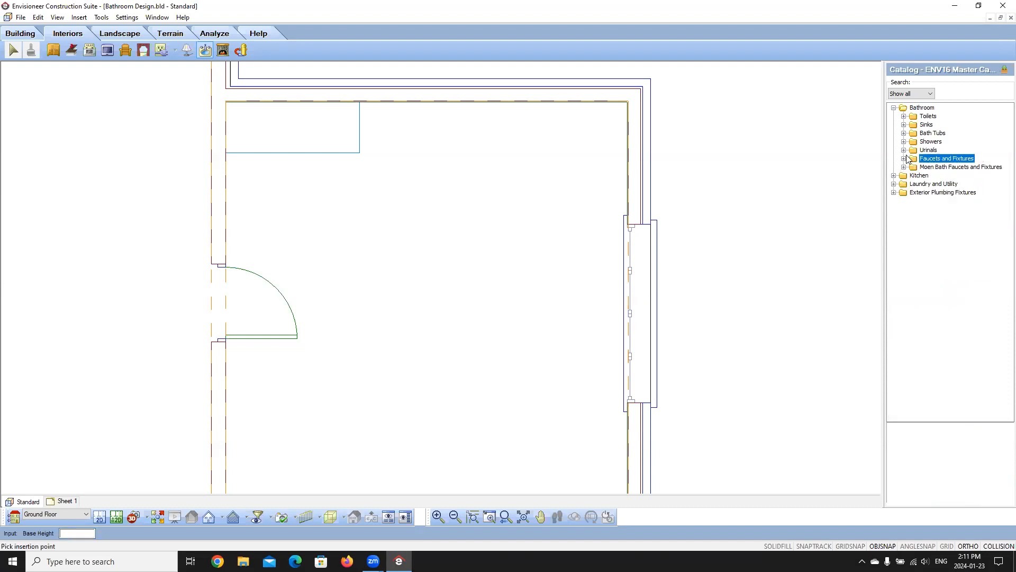
left_click(904, 141)
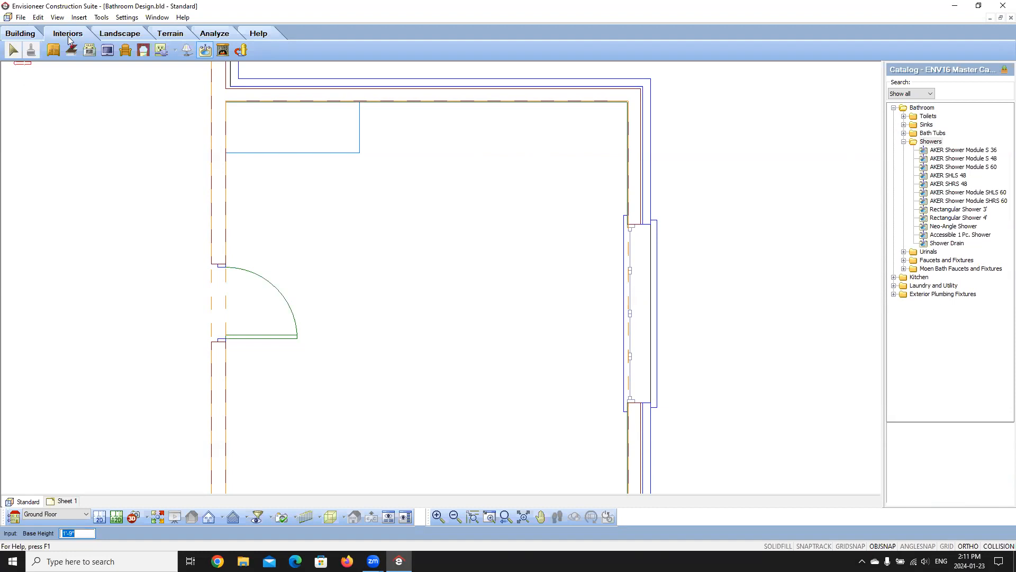
Preview the shower models in the catalog, from AKER Shower Module S 36 through Rectangular Shower 4'
left_click(205, 51)
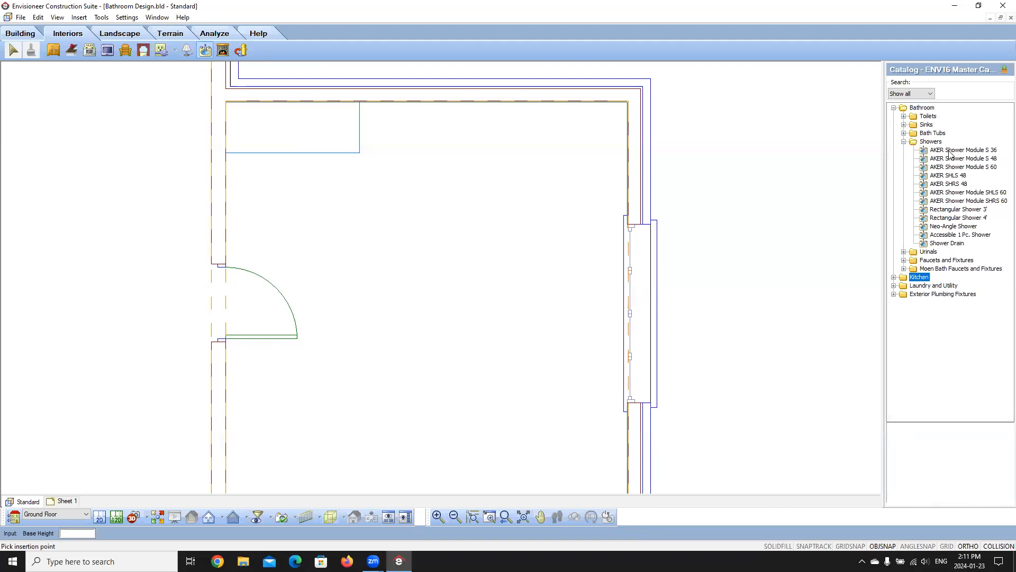
left_click(950, 152)
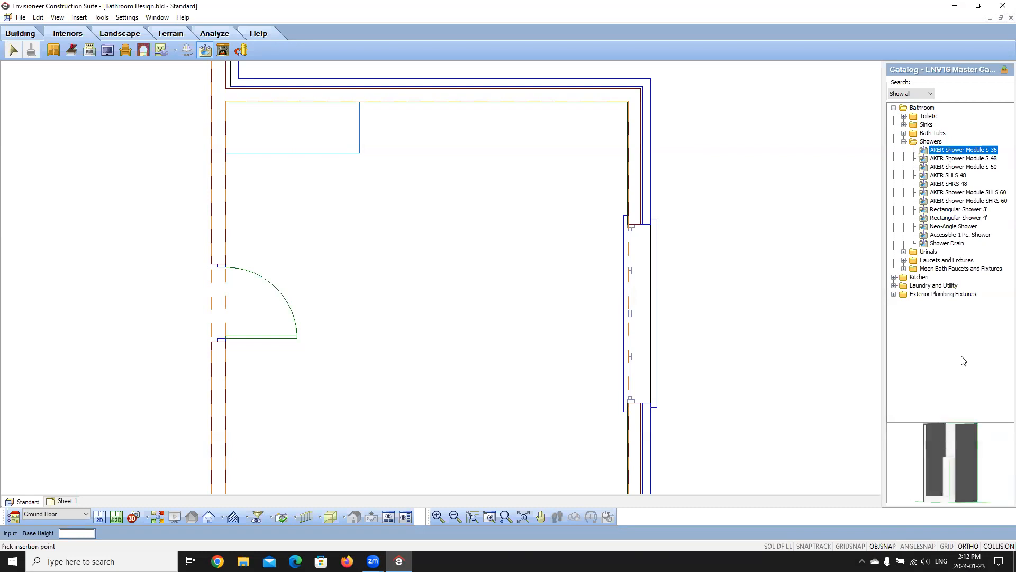
left_click(973, 159)
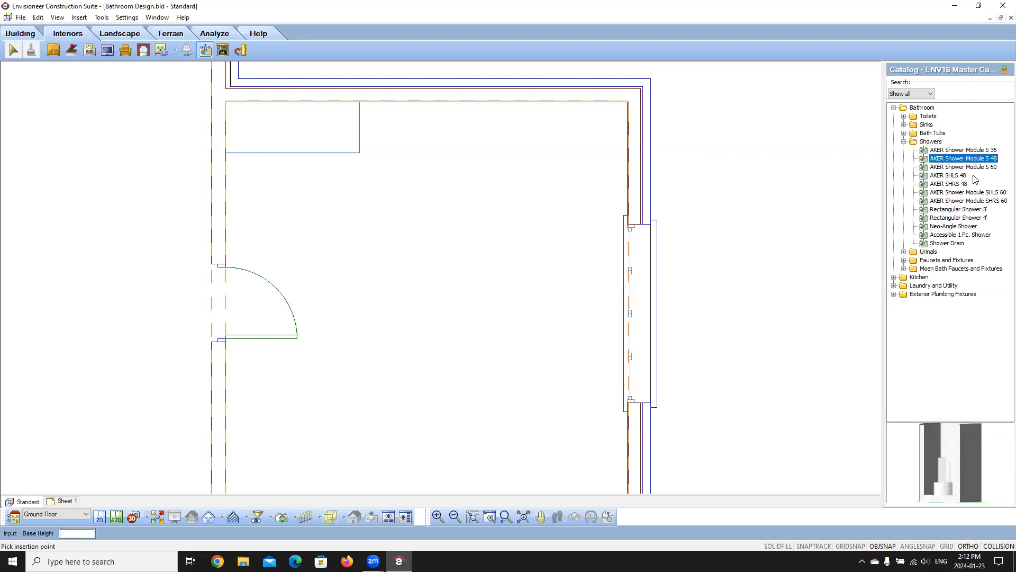
left_click(976, 168)
left_click(960, 176)
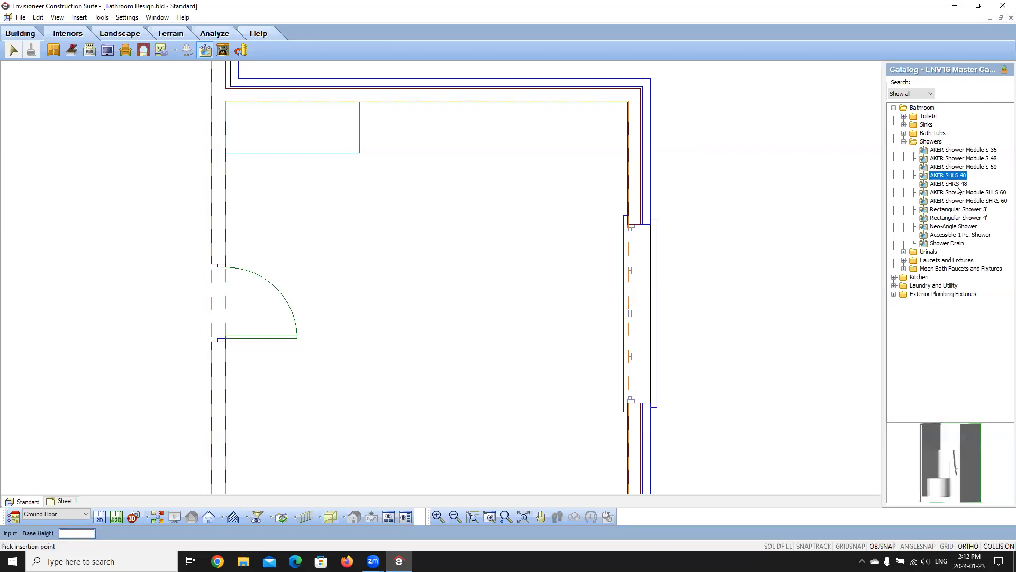
left_click(959, 185)
left_click(952, 194)
left_click(949, 202)
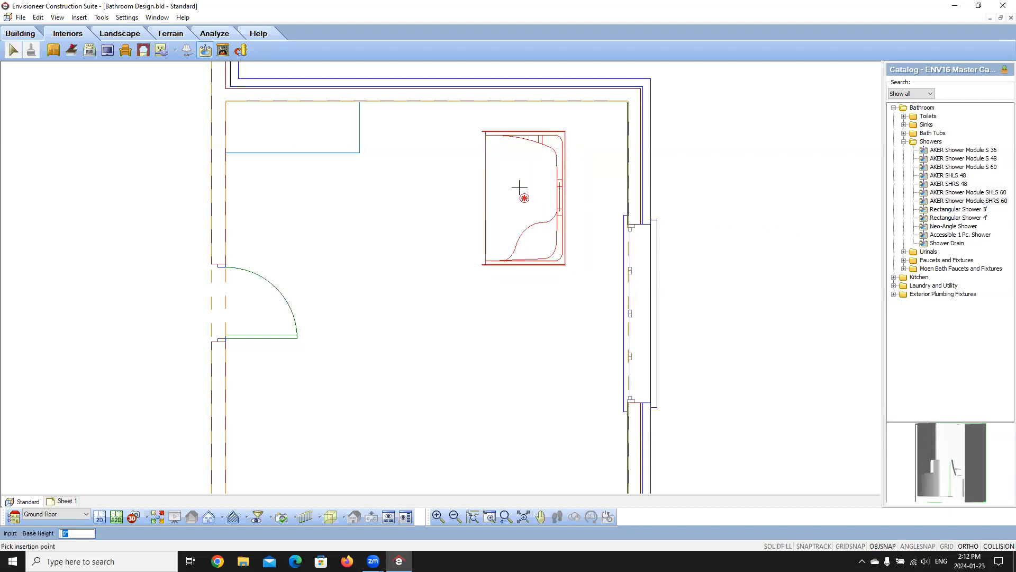
left_click(948, 210)
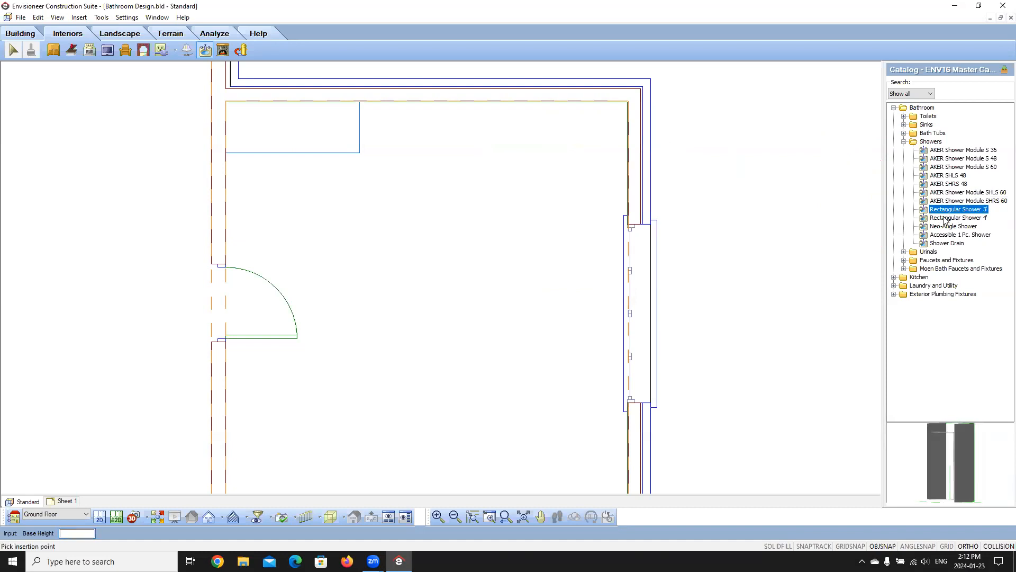
left_click(945, 218)
Insert a Neo-Angle Shower into the room's upper-right corner and finish the insertion
left_click(945, 227)
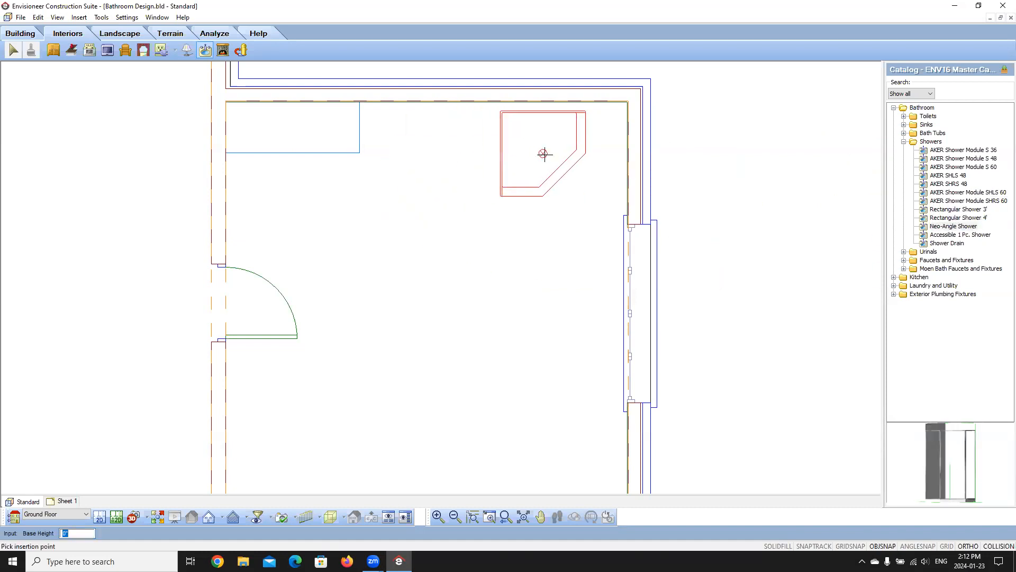
left_click(613, 140)
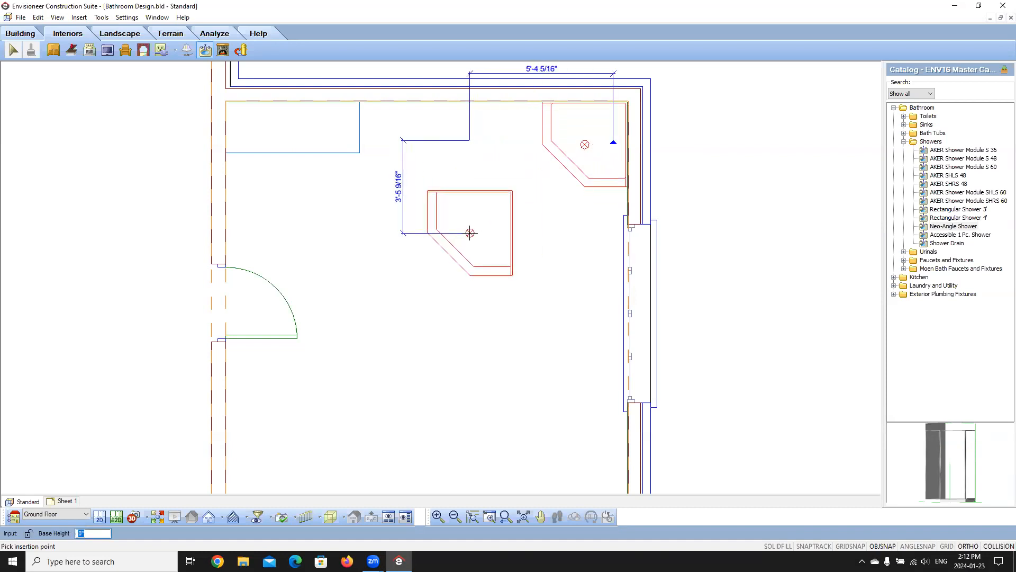
right_click(463, 239)
left_click(484, 247)
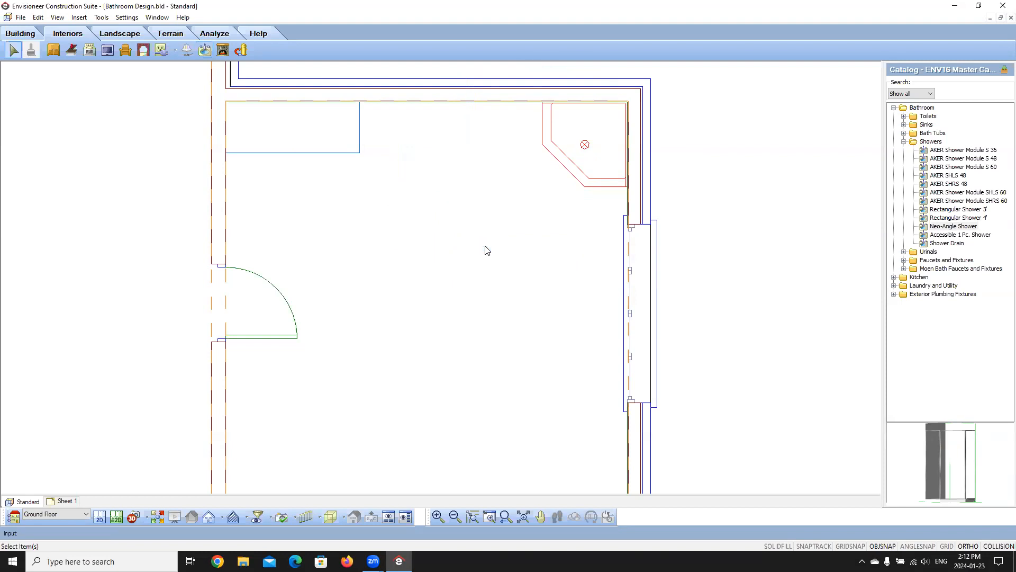
View the room through the Bathroom camera and render it with outlined edges to examine the shower
left_click(133, 519)
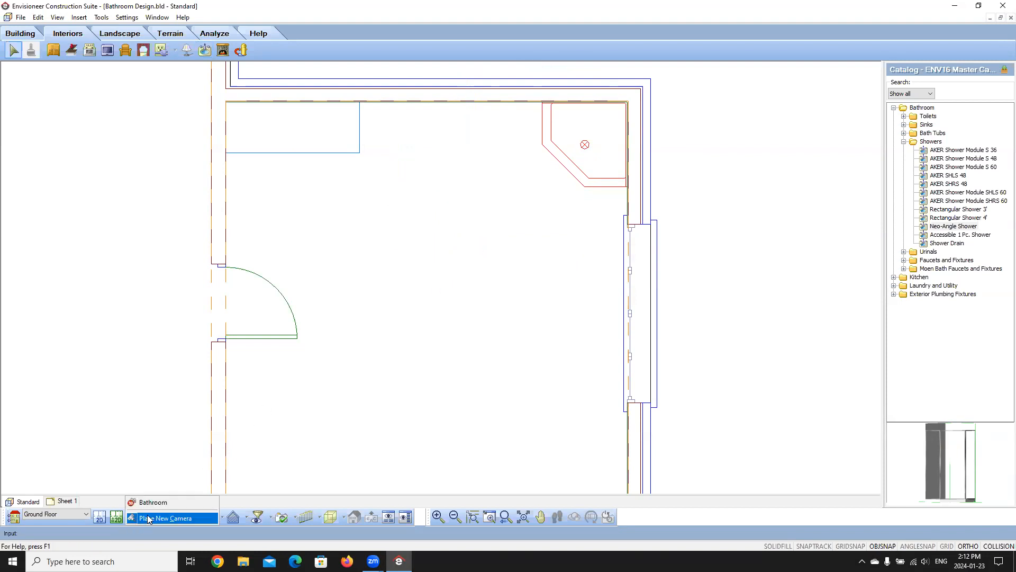
left_click(153, 502)
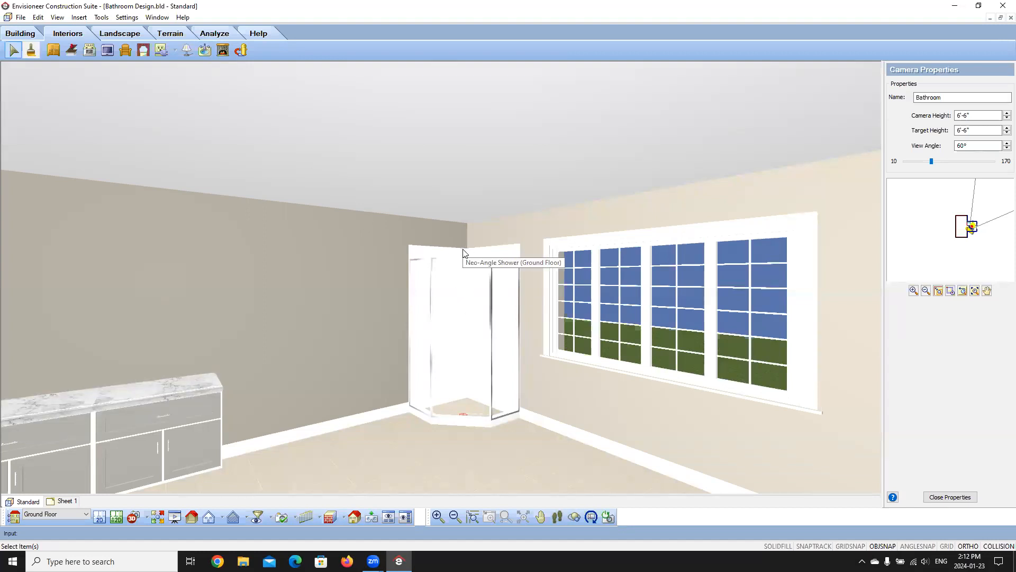
left_click(352, 519)
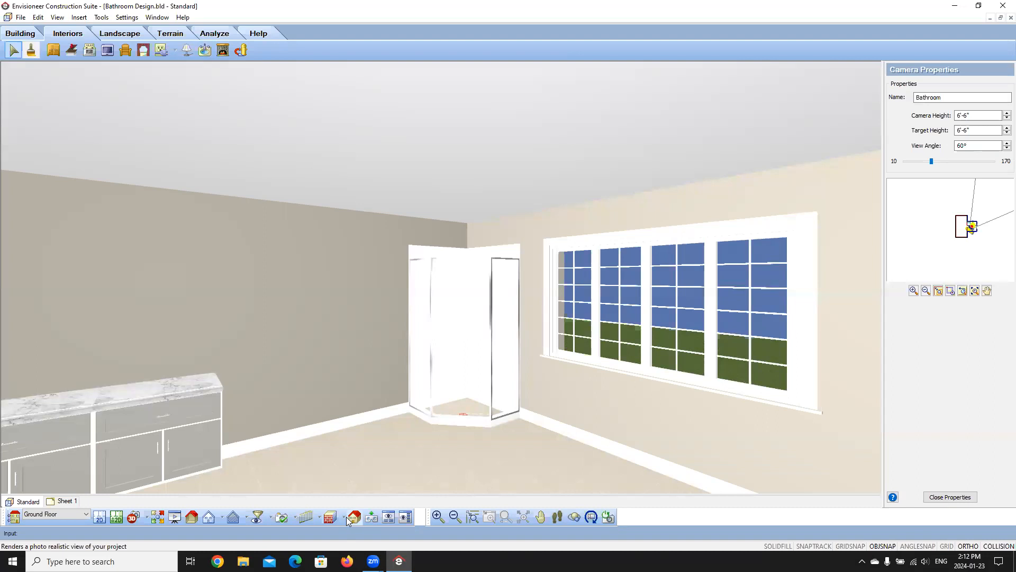
left_click(357, 497)
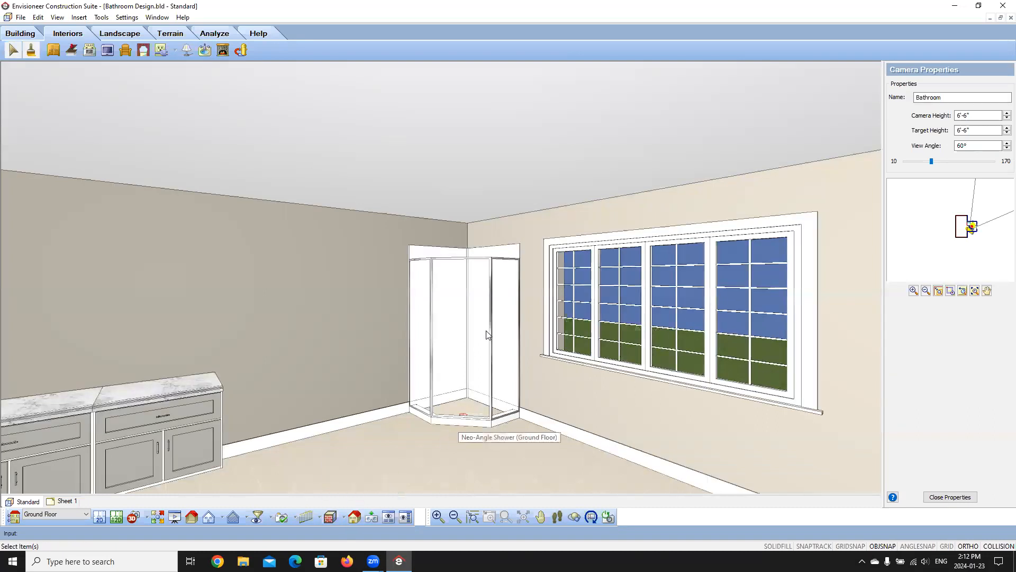
Elevate the Neo-Angle Shower by 1/4" from its current location and deselect it
left_click(429, 279)
right_click(430, 278)
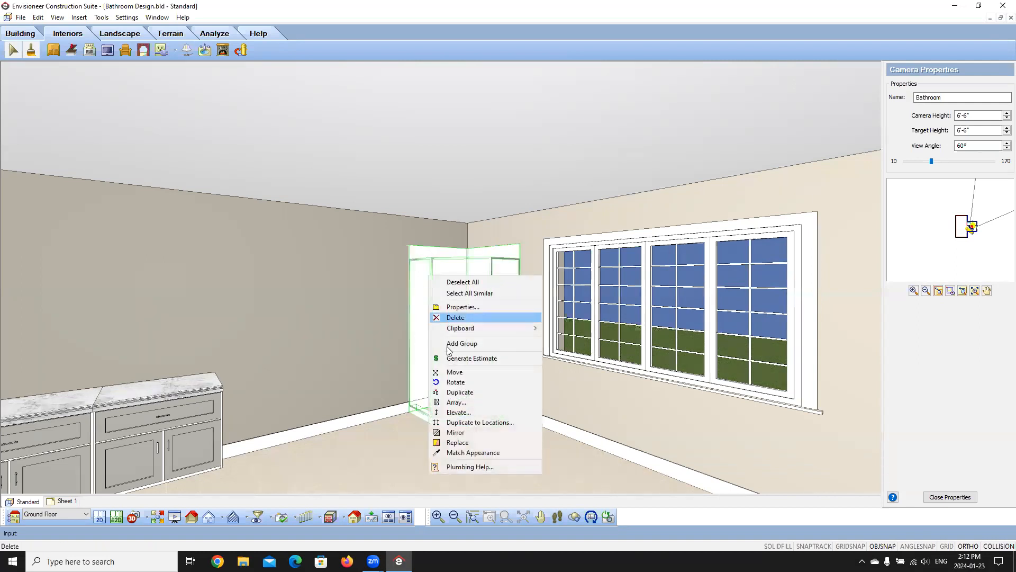
left_click(466, 411)
type("1/4\"")
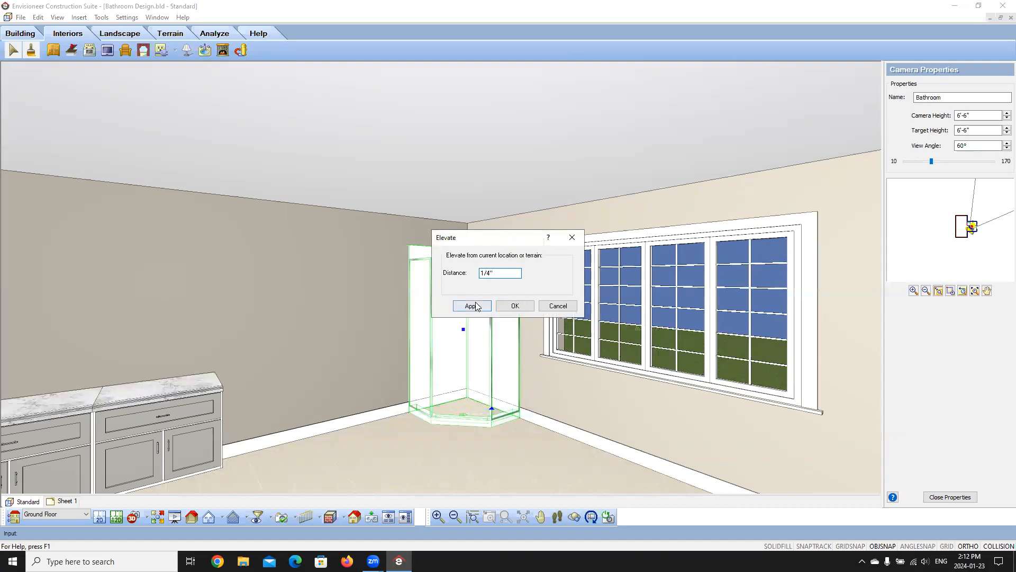
left_click(476, 306)
left_click(516, 307)
key("Escape")
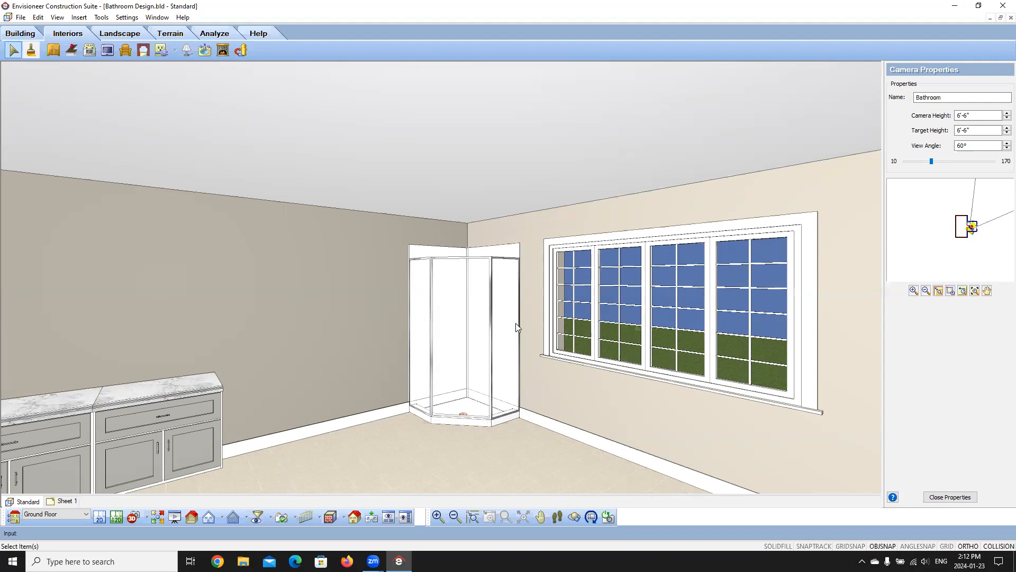
Return to the 2D floor plan and delete the Neo-Angle Shower from the corner
left_click(101, 518)
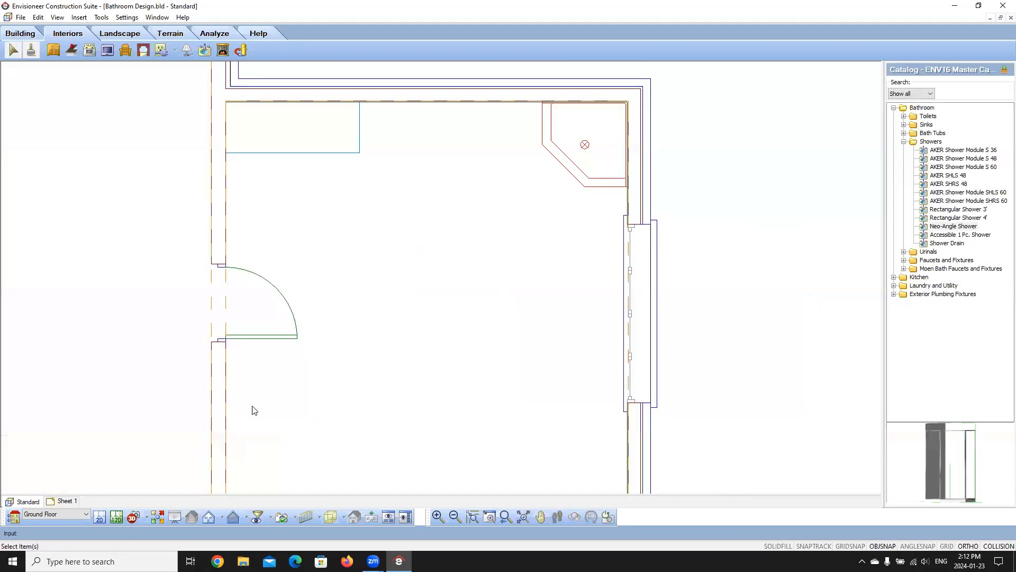
left_click(572, 171)
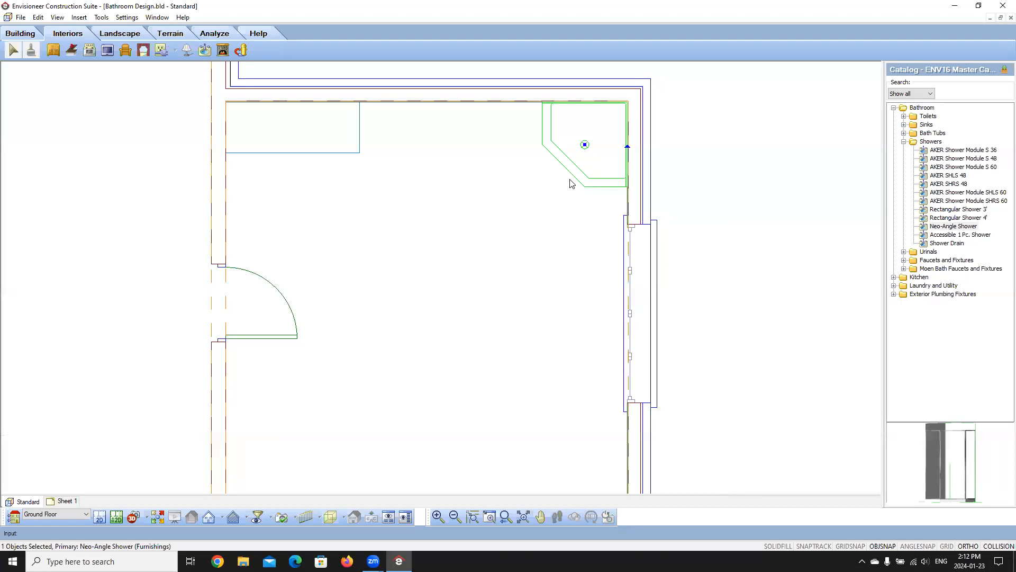
key("Delete")
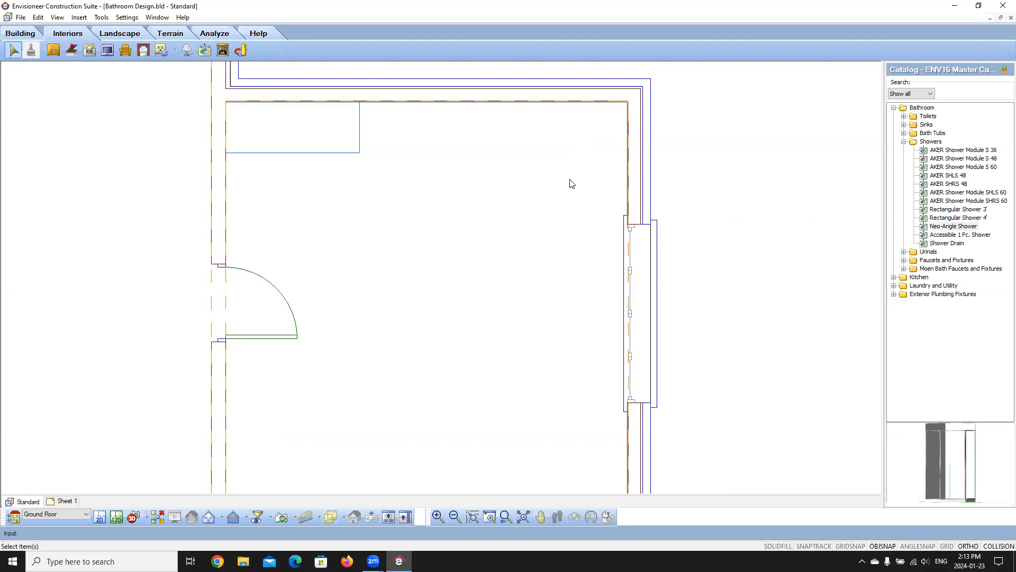
Start a 2x6 Interior Wall with an insertion offset of 4' from the room's right wall
left_click(18, 36)
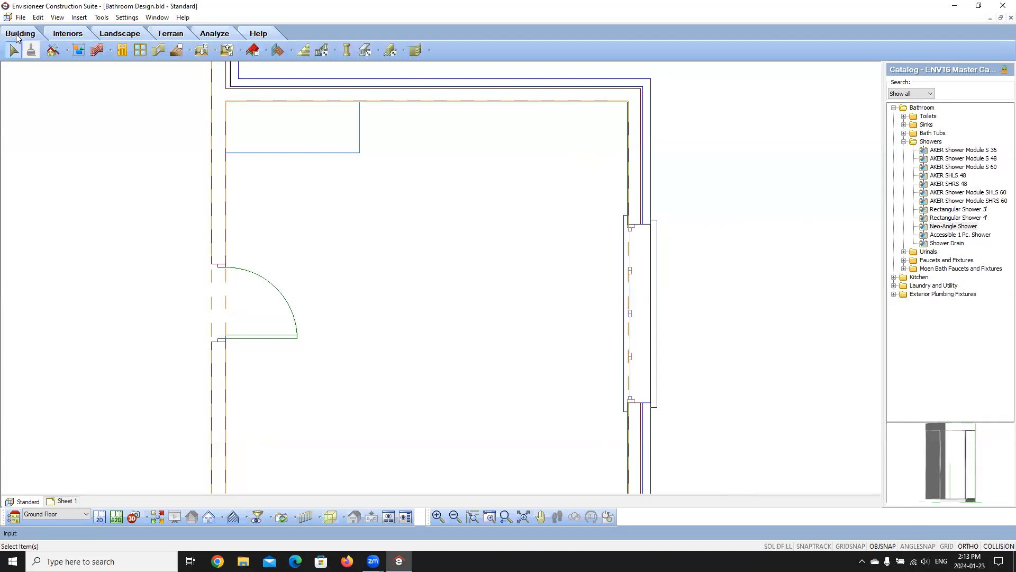
left_click(111, 52)
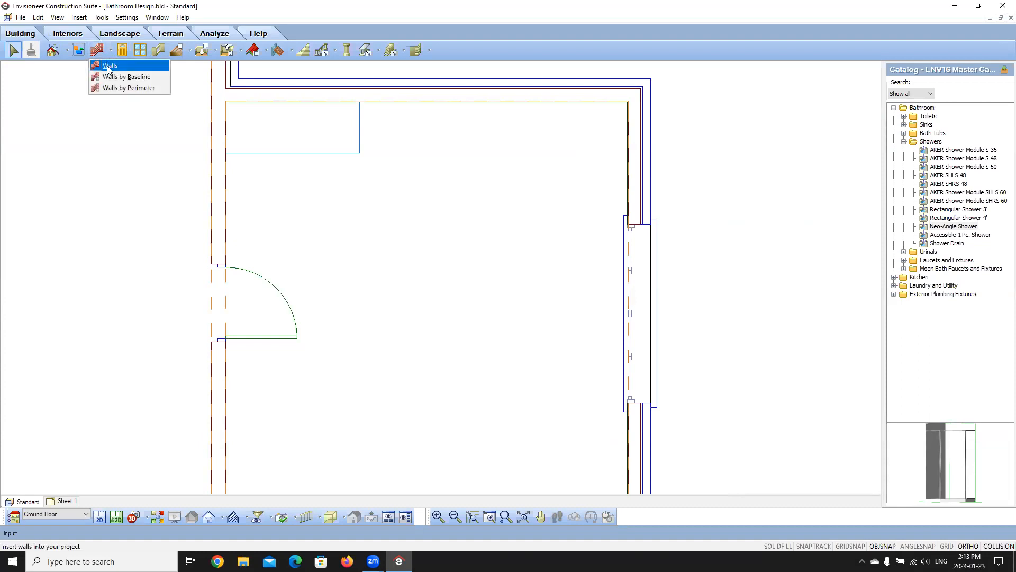
left_click(109, 68)
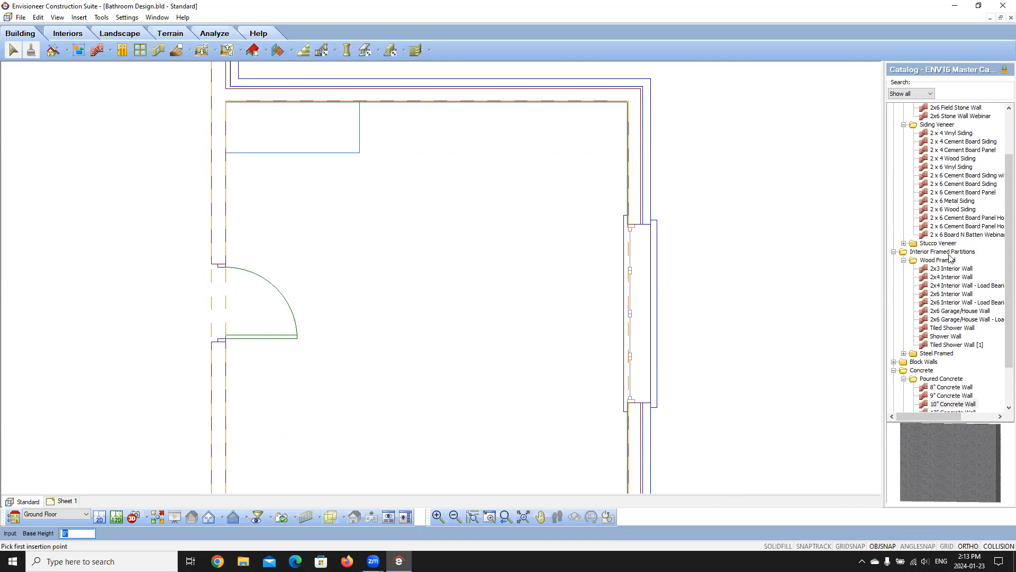
left_click(943, 295)
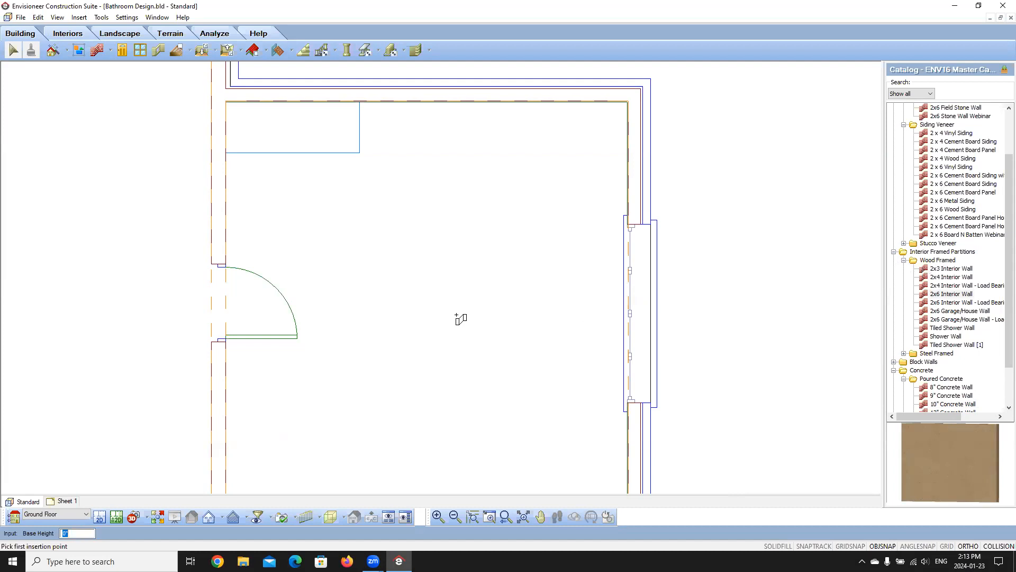
right_click(542, 148)
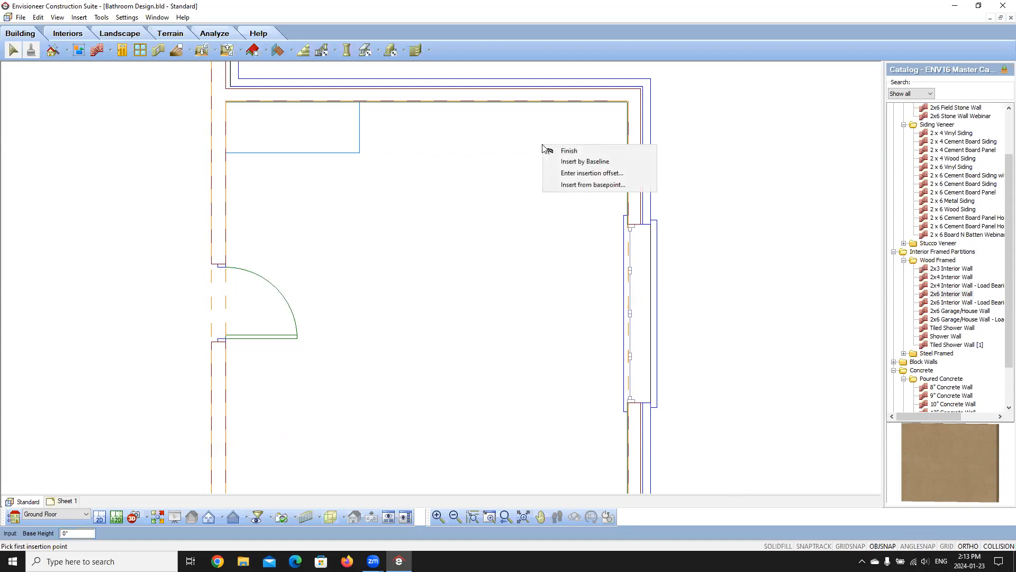
left_click(573, 176)
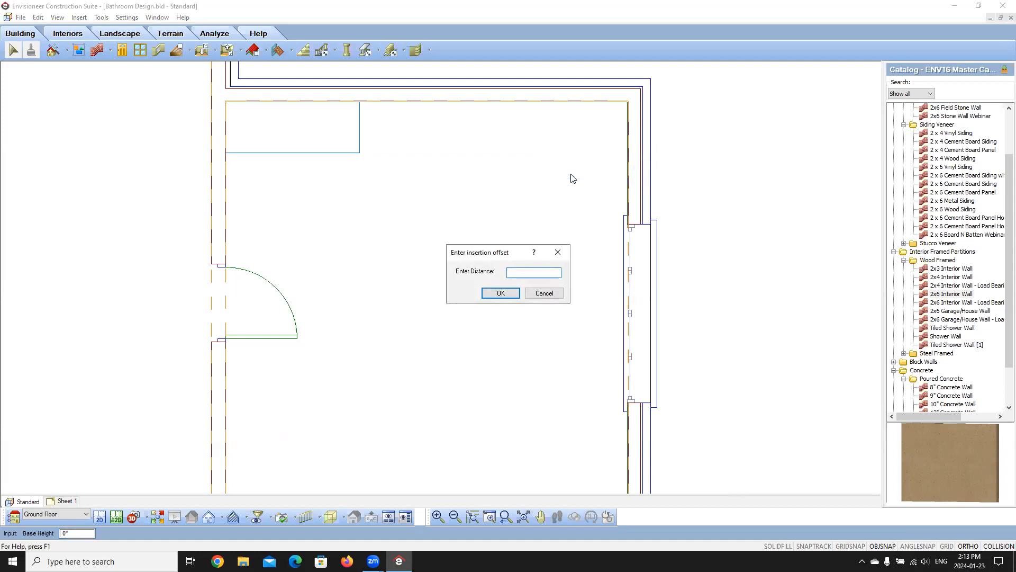
type("4'")
left_click(501, 292)
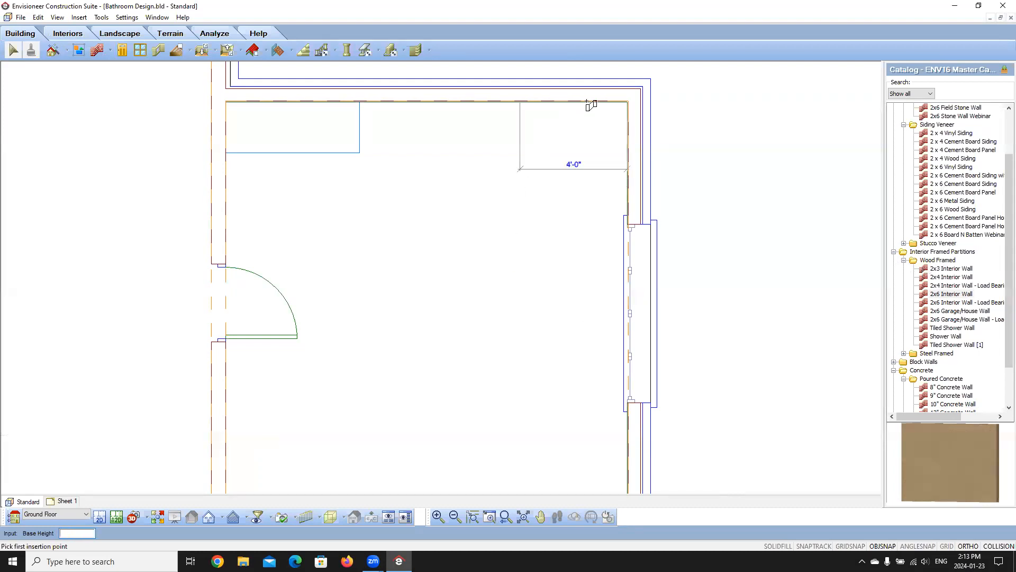
Draw the offset interior wall 4' long, straight down from the room's upper wall
left_click(545, 106)
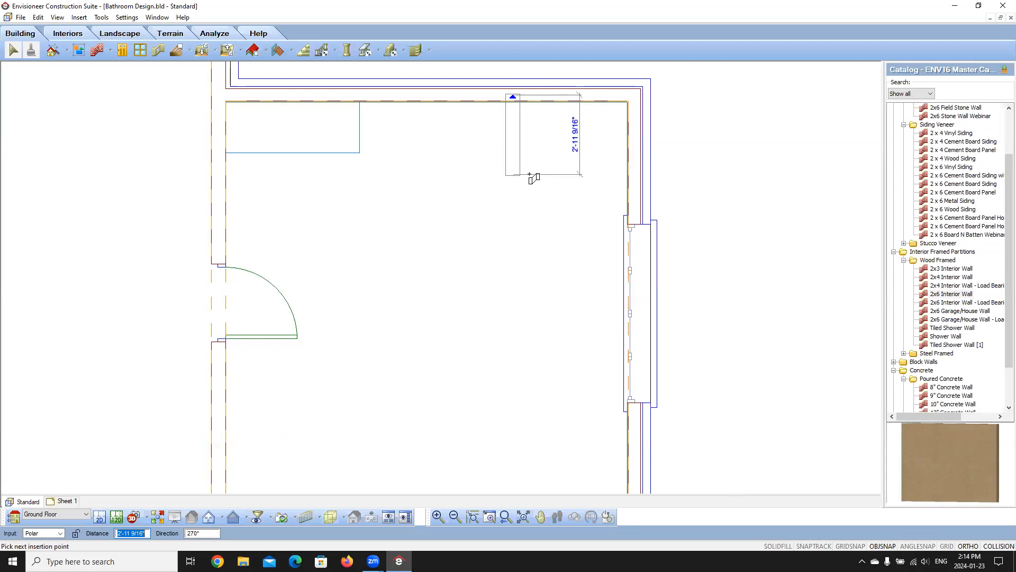
type("4")
key("Return")
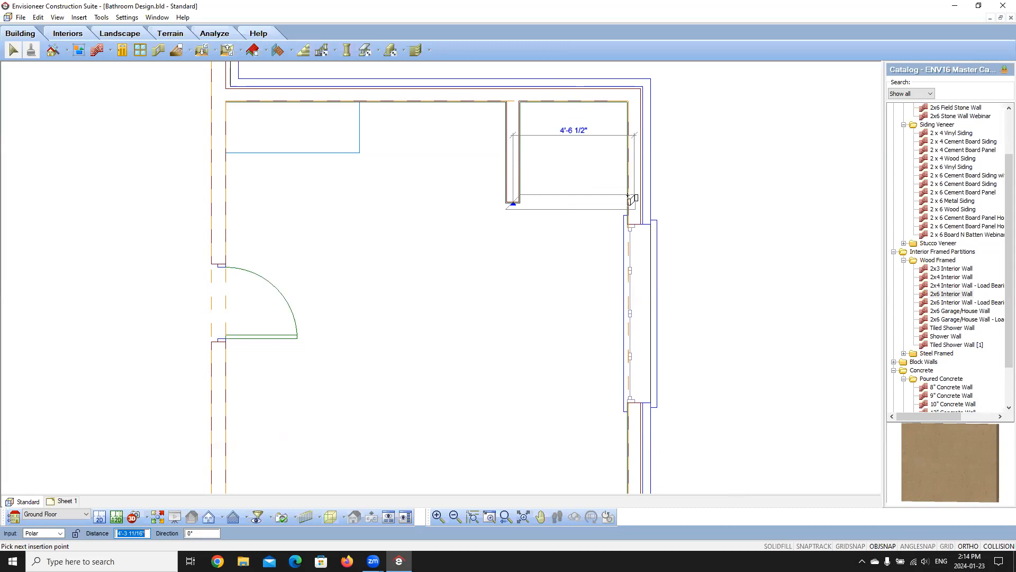
Close off the shower corner with a second 2x6 Interior Wall running to the room's right wall, and finish wall insertion
left_click(629, 196)
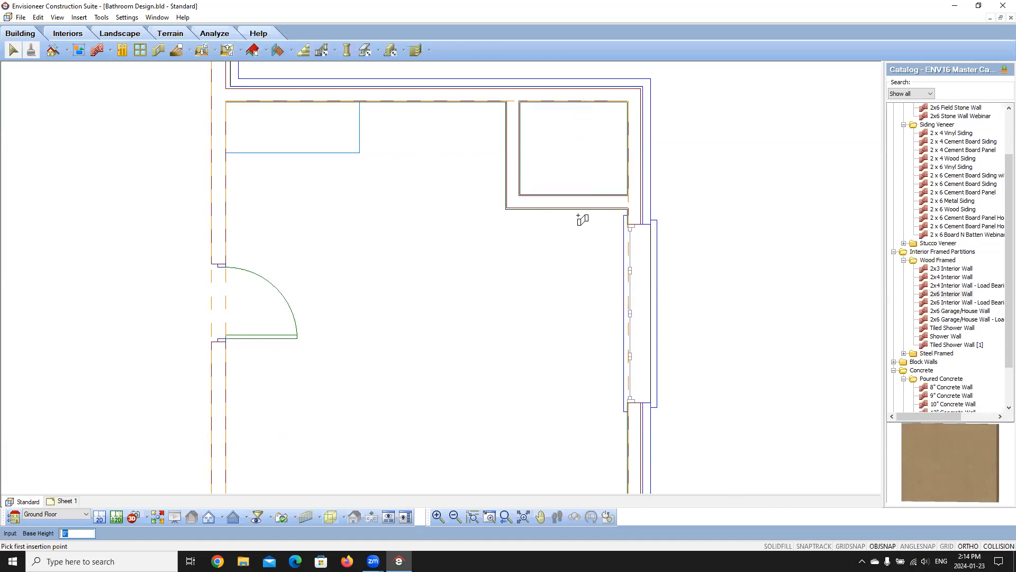
right_click(559, 267)
left_click(597, 272)
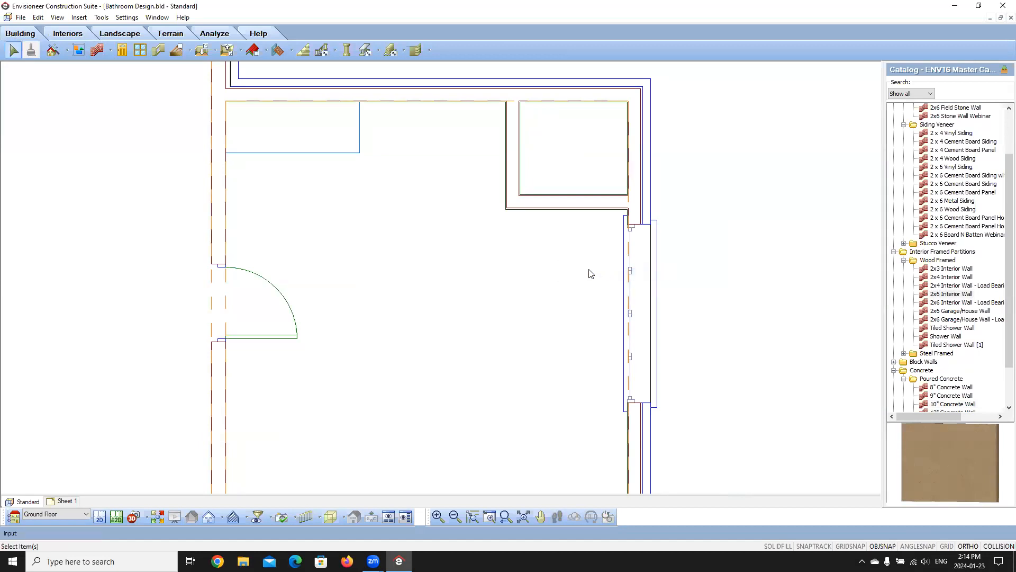
Select both new shower walls together and rename them Tiled Shower Wall in their properties
left_click(547, 199)
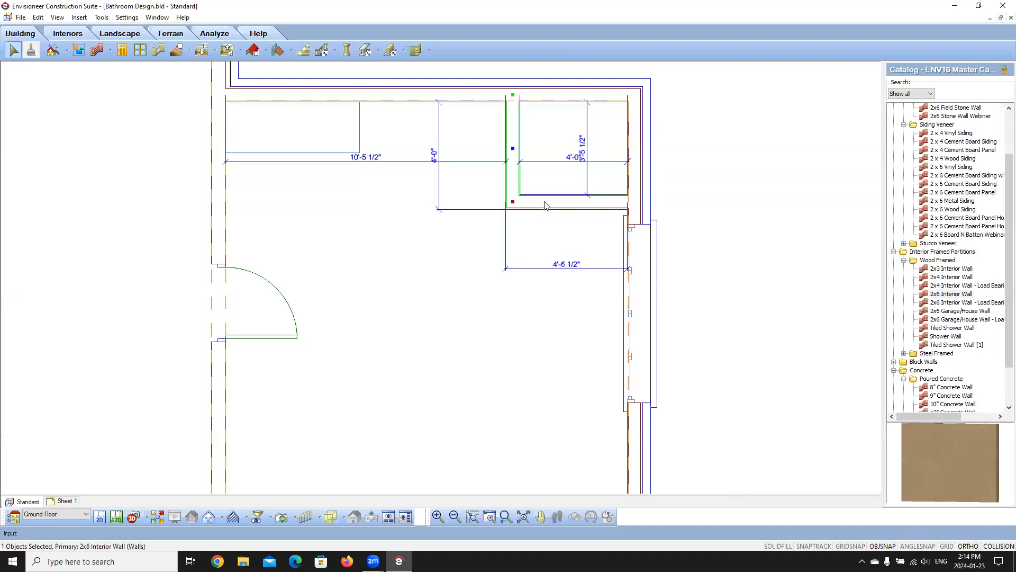
left_click(547, 201, "shift")
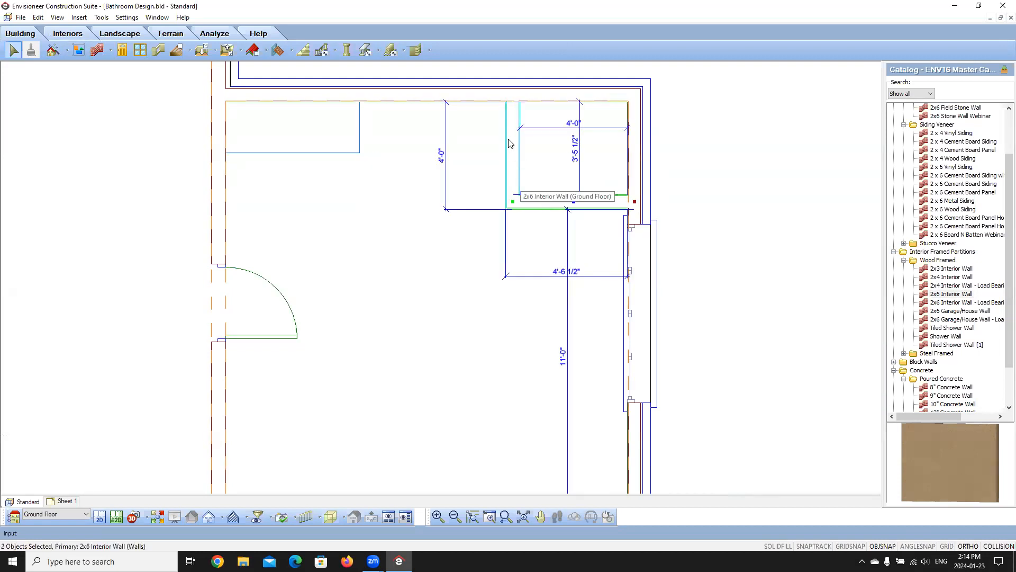
right_click(540, 213)
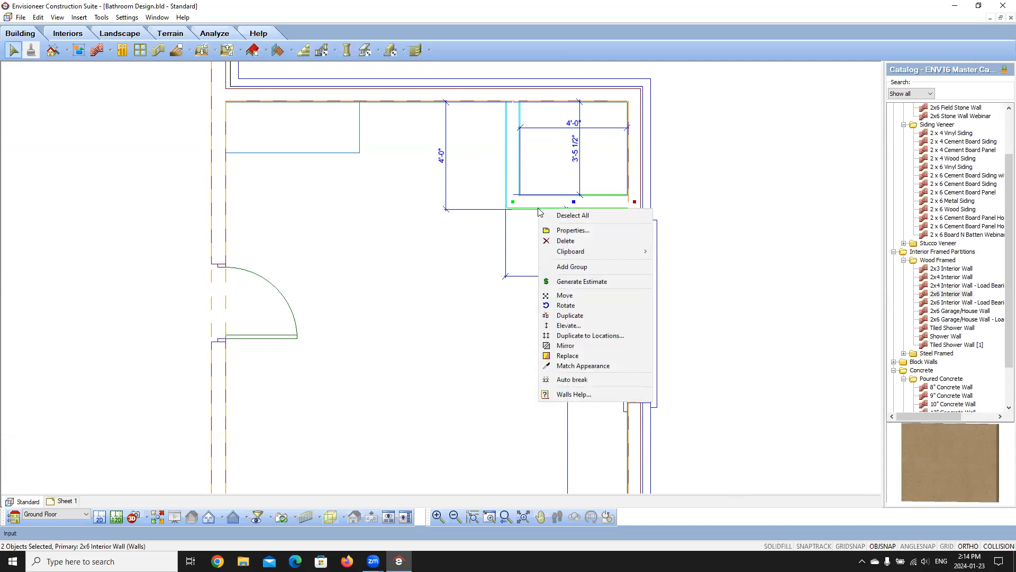
left_click(563, 230)
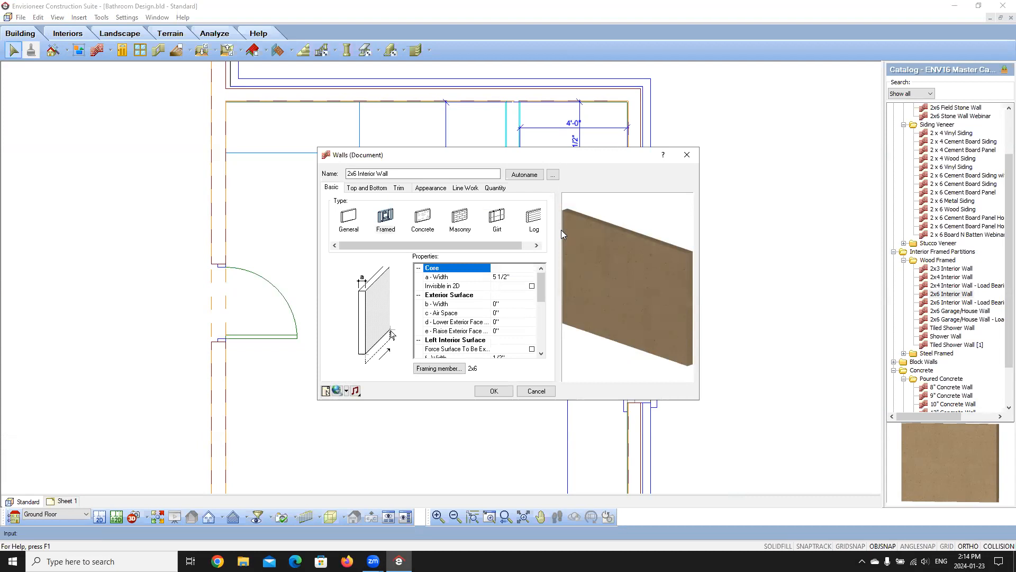
left_click_drag(393, 174, 332, 183)
type("Tikled")
key("BackSpace")
key("BackSpace")
key("BackSpace")
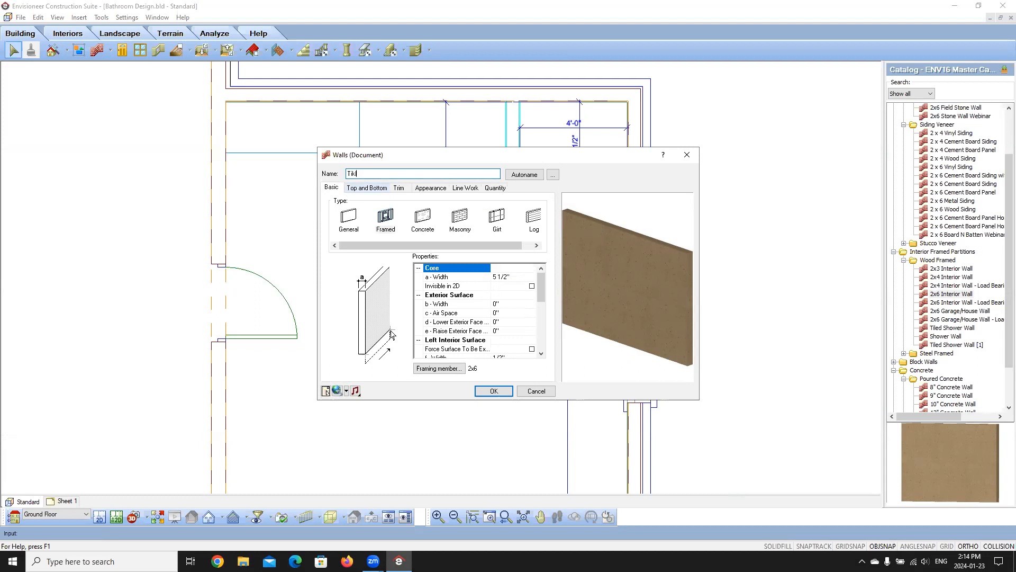
type("led Shower Wall")
Set the wall height of the two shower walls to 4'
left_click(362, 188)
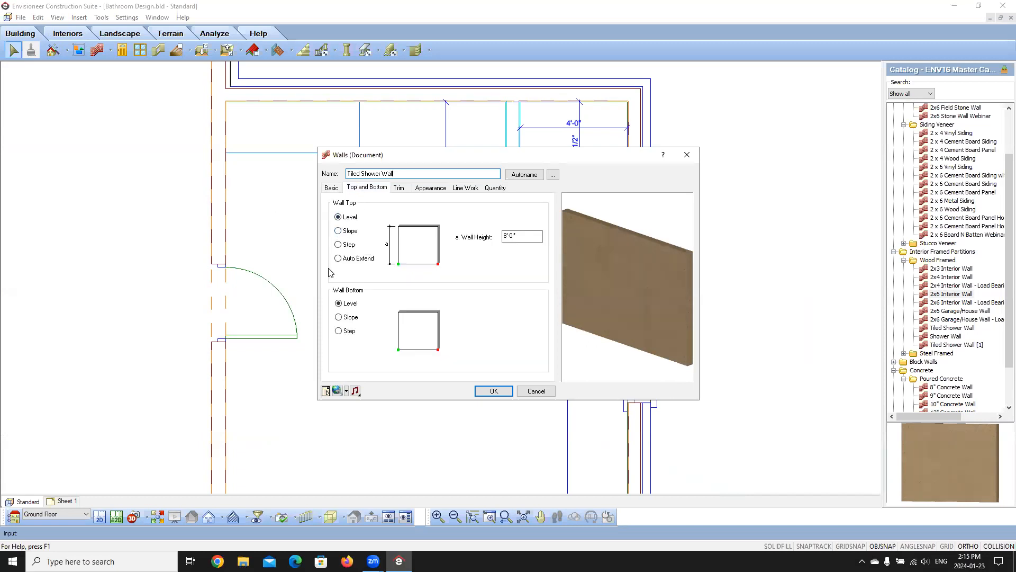
left_click_drag(531, 236, 454, 256)
type("4")
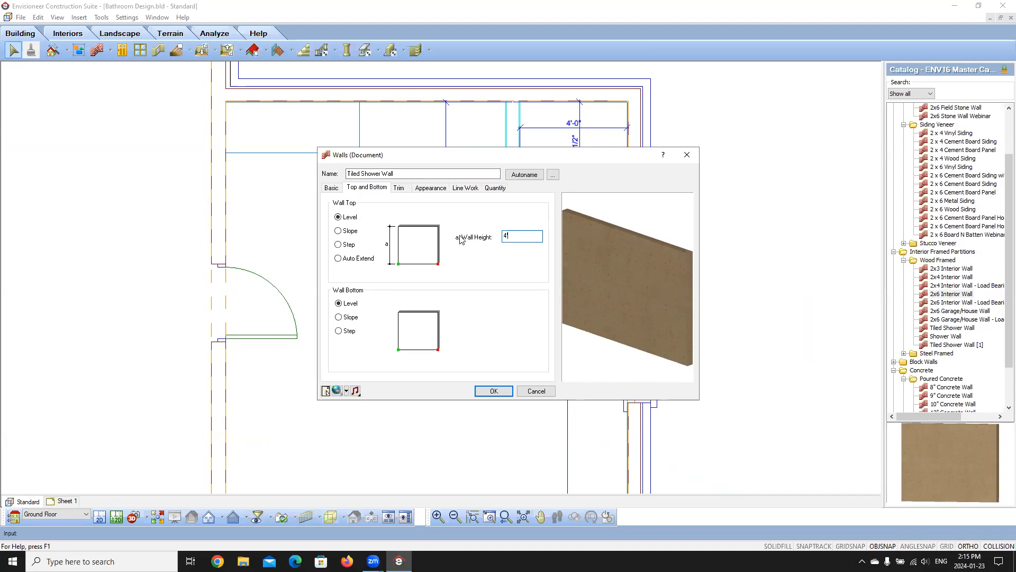
Remove the baseboard and opening trim from the shower walls' left interior surface
left_click(403, 190)
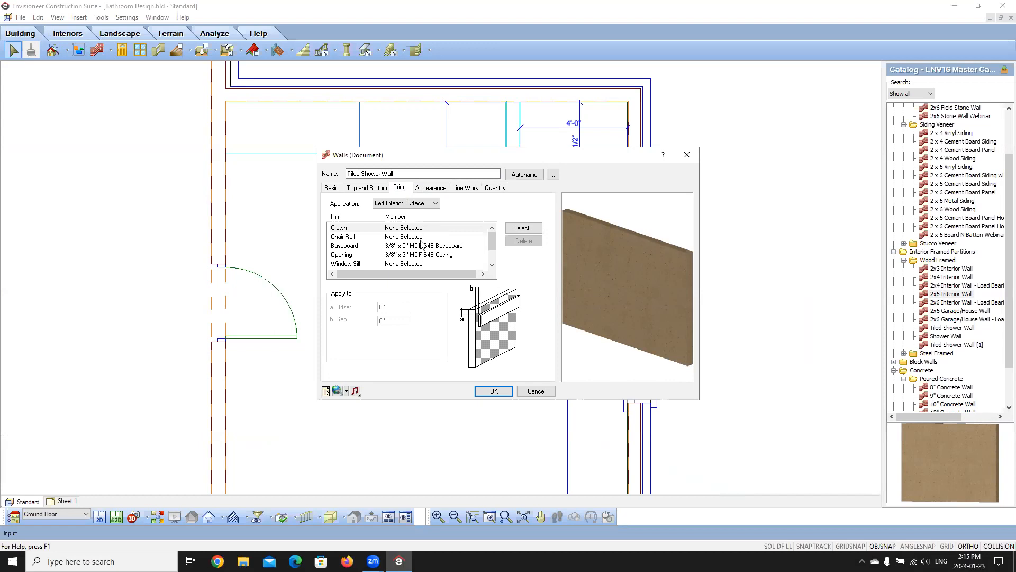
left_click(419, 204)
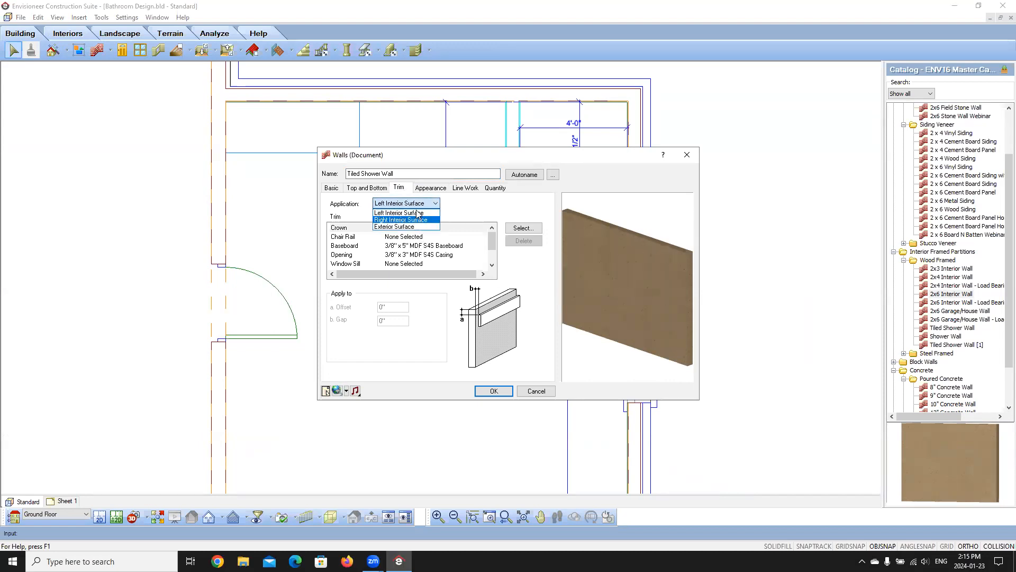
left_click(418, 214)
left_click(428, 246)
left_click(514, 240)
left_click(434, 255)
left_click(523, 242)
Remove the baseboard and opening trim from the shower walls' right interior surface
left_click(428, 205)
left_click(401, 219)
left_click(406, 247)
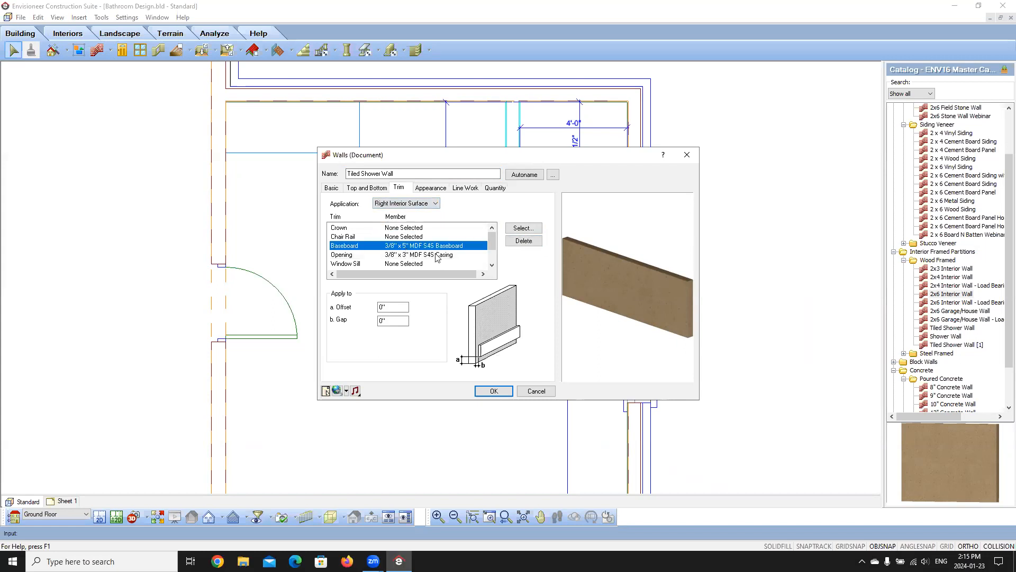
left_click(524, 241)
left_click(432, 254)
left_click(523, 241)
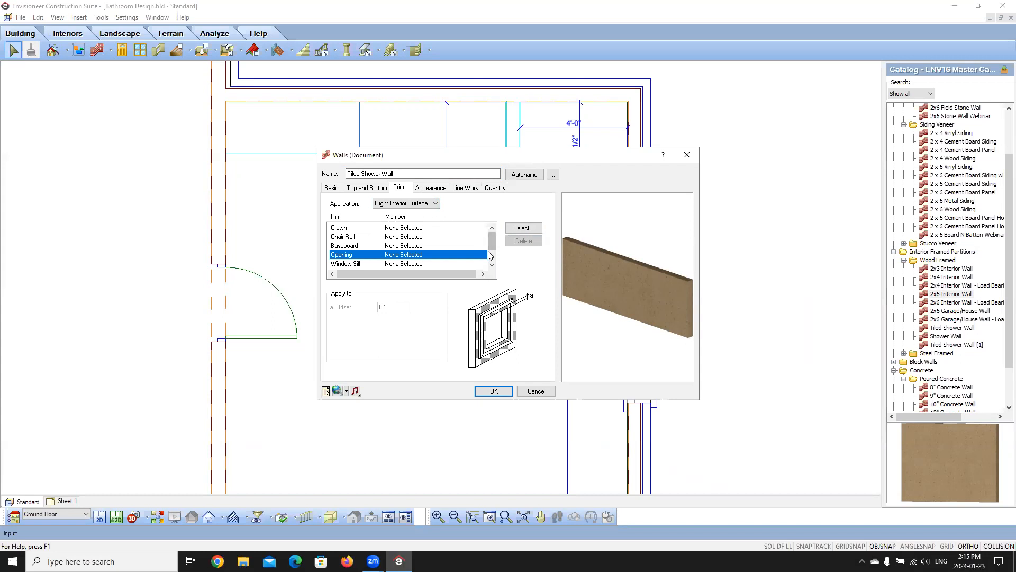
Assign the Subway Tile material from Tile - Generic Wall Tile to the walls' exterior, left interior, right interior and openings components
left_click(429, 188)
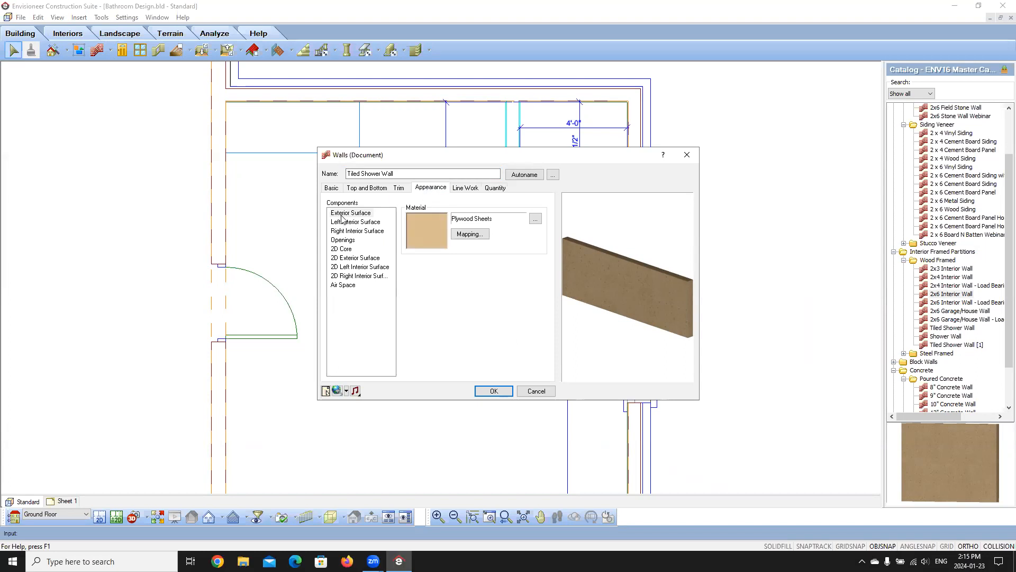
left_click(344, 213)
left_click(340, 240, "shift")
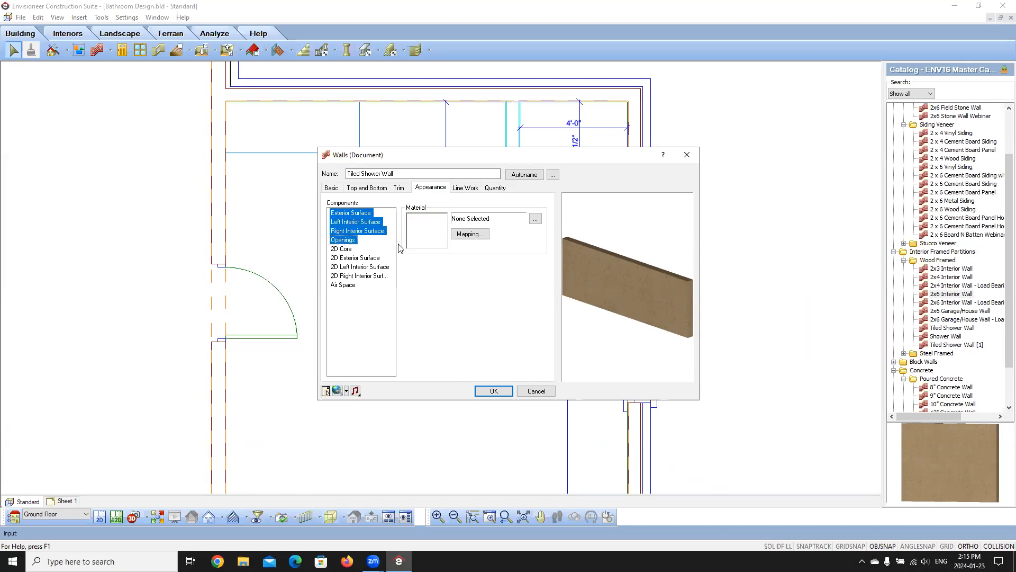
left_click(428, 236)
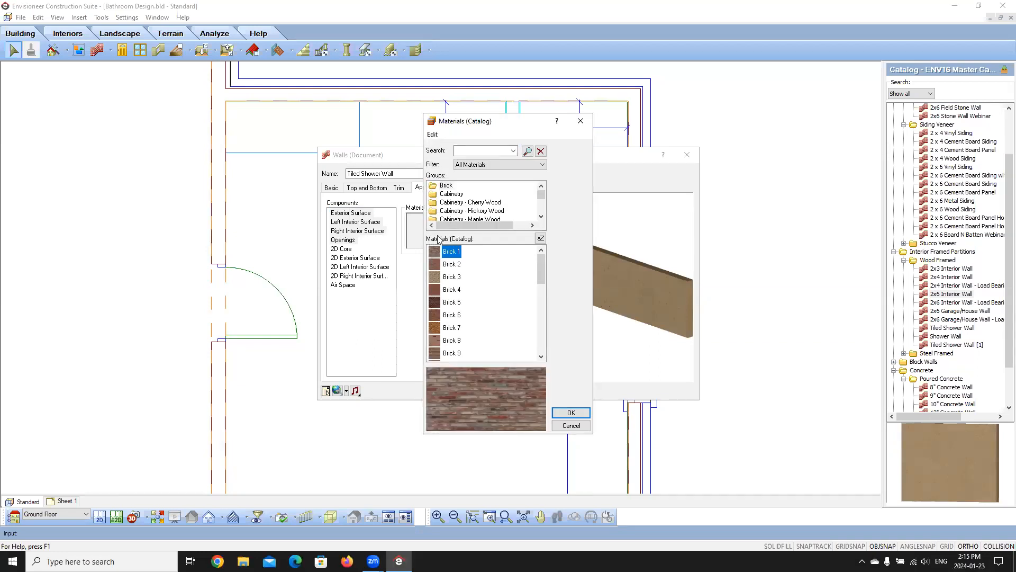
scroll(471, 197, "down", 10)
scroll(482, 203, "down", 6)
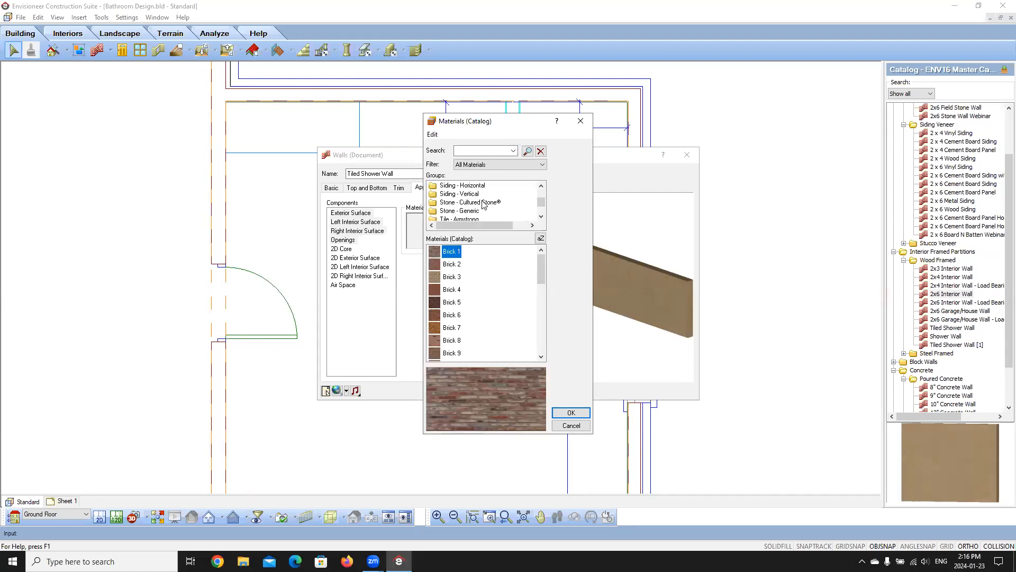
scroll(484, 206, "down", 2)
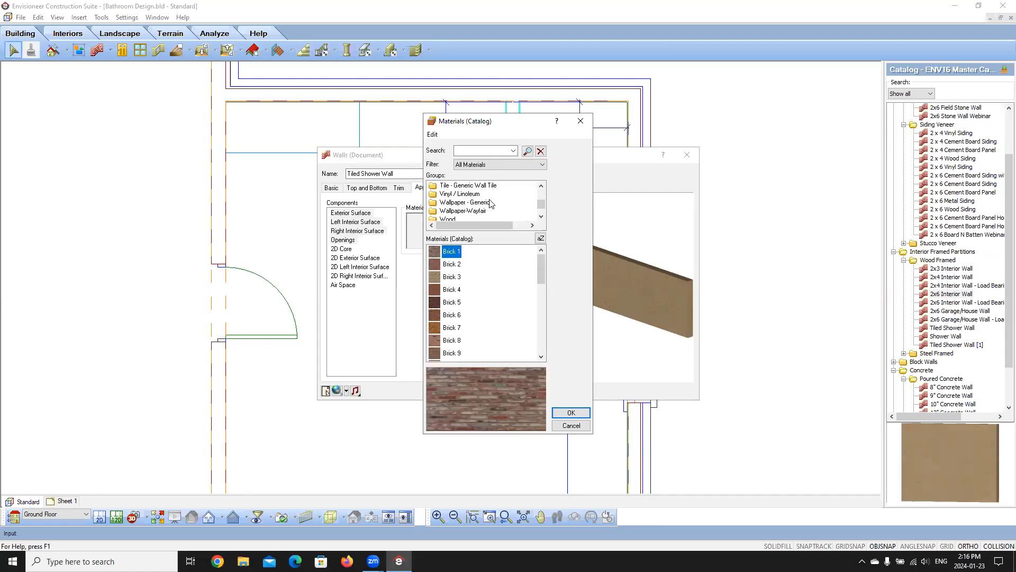
left_click(490, 188)
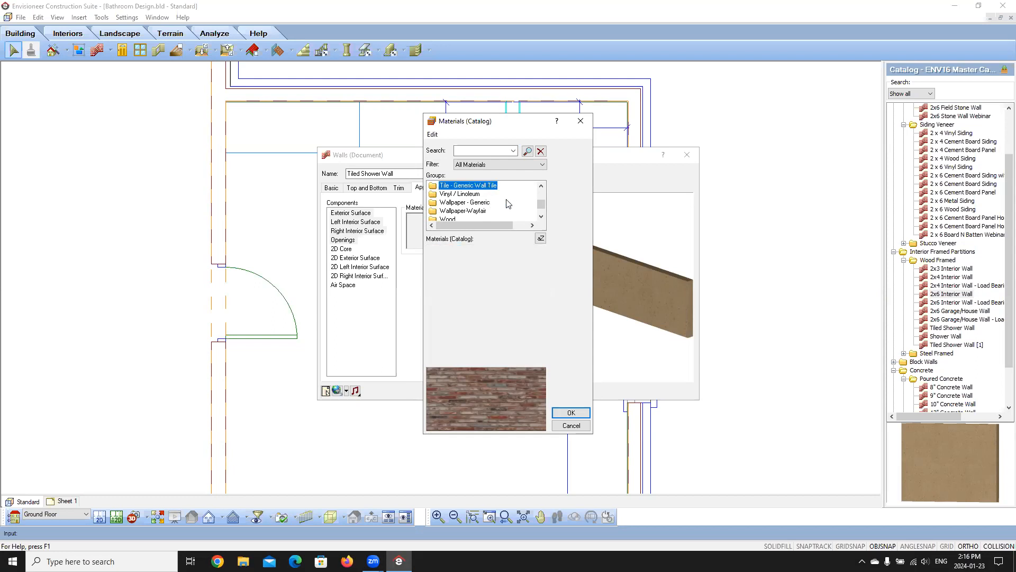
left_click_drag(542, 264, 545, 309)
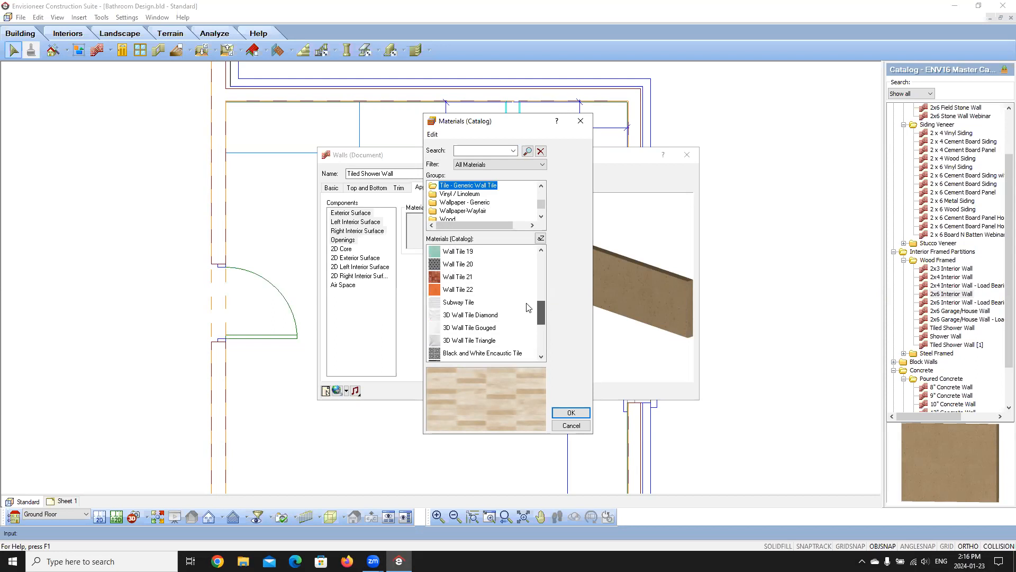
left_click(435, 306)
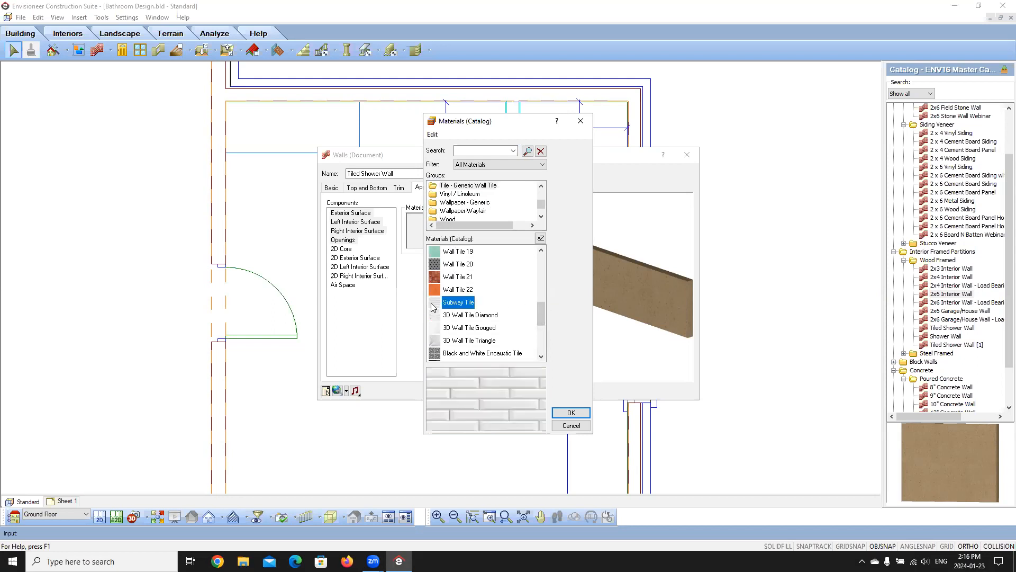
left_click(572, 414)
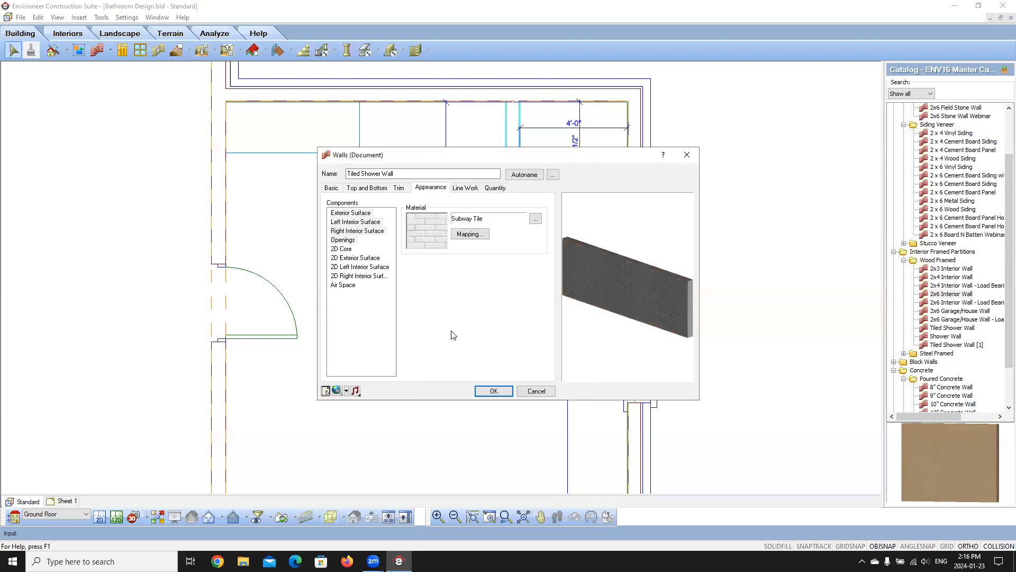
Review the tiled wall's preview, line work and quantity settings, then apply the wall properties and deselect the walls
mouse_move(593, 300)
left_mouse_down()
mouse_move(628, 296)
mouse_move(588, 293)
mouse_move(610, 296)
left_mouse_up()
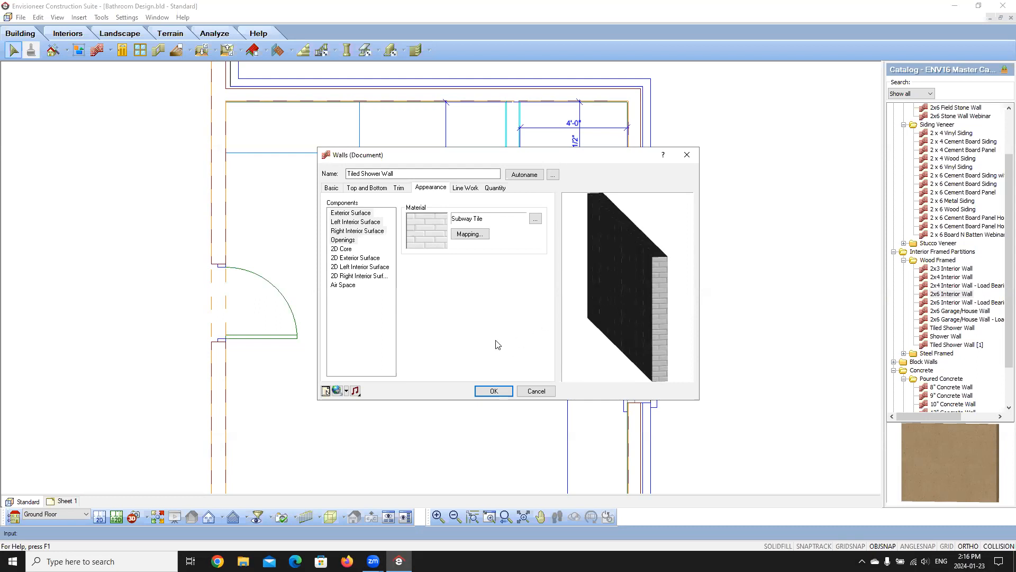
left_click(469, 188)
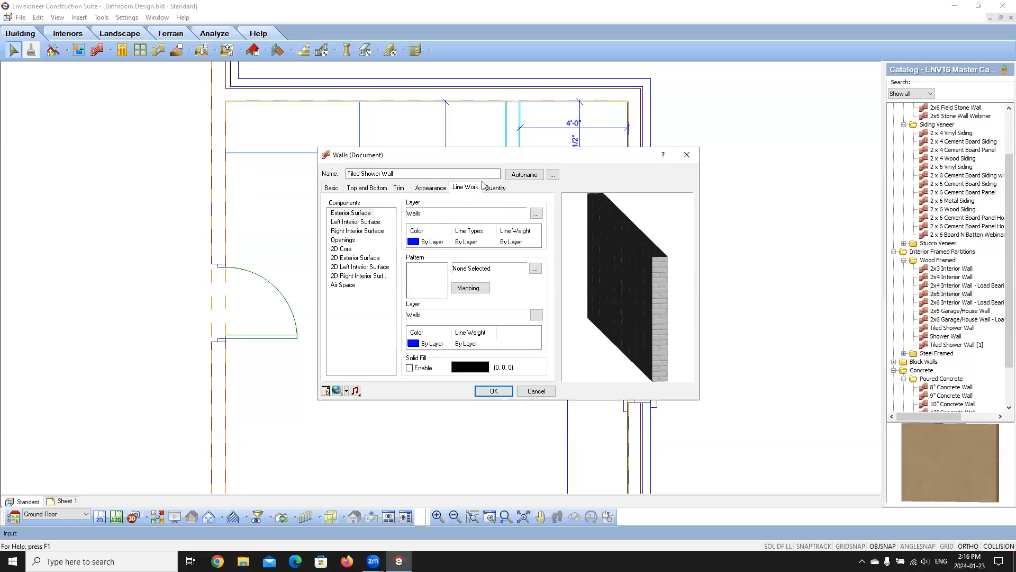
left_click(496, 189)
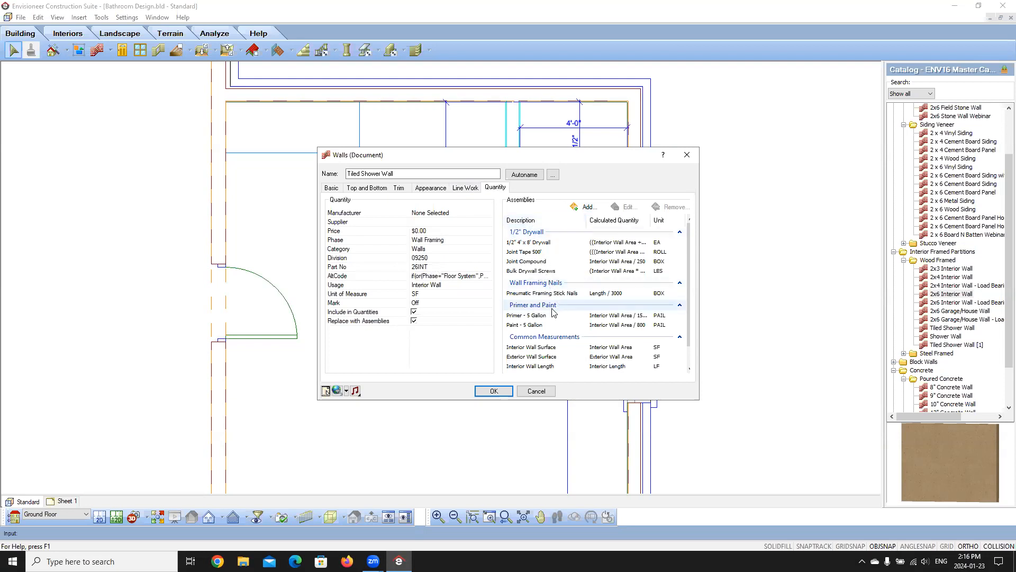
left_click(493, 391)
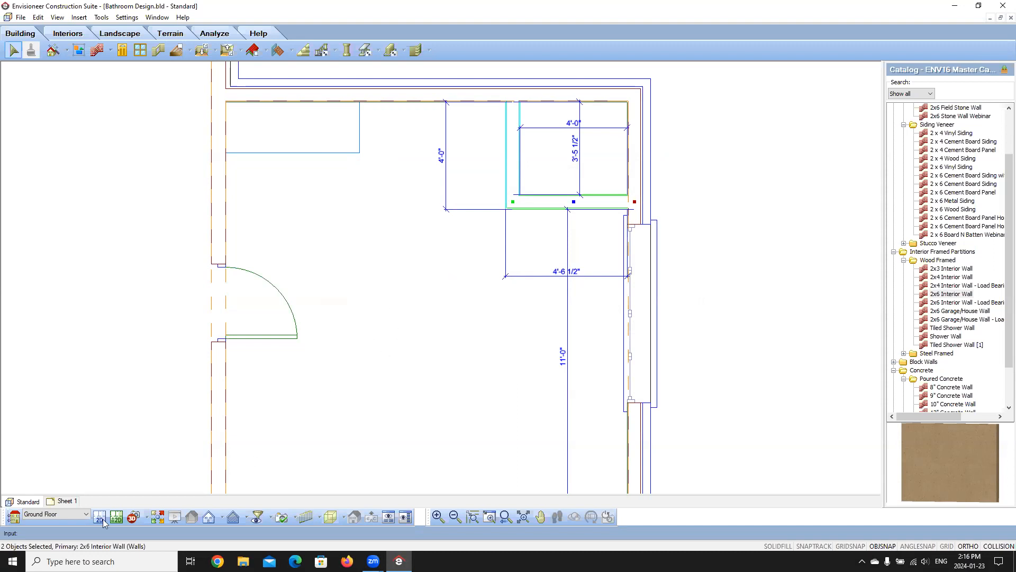
left_click(373, 292)
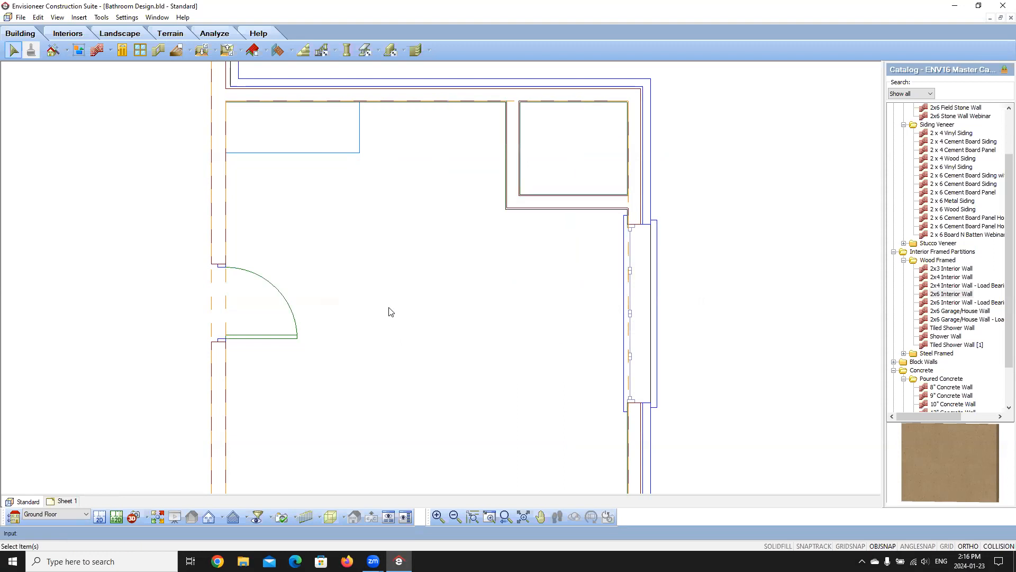
Start a new building location calculated from an existing location
left_click(12, 523)
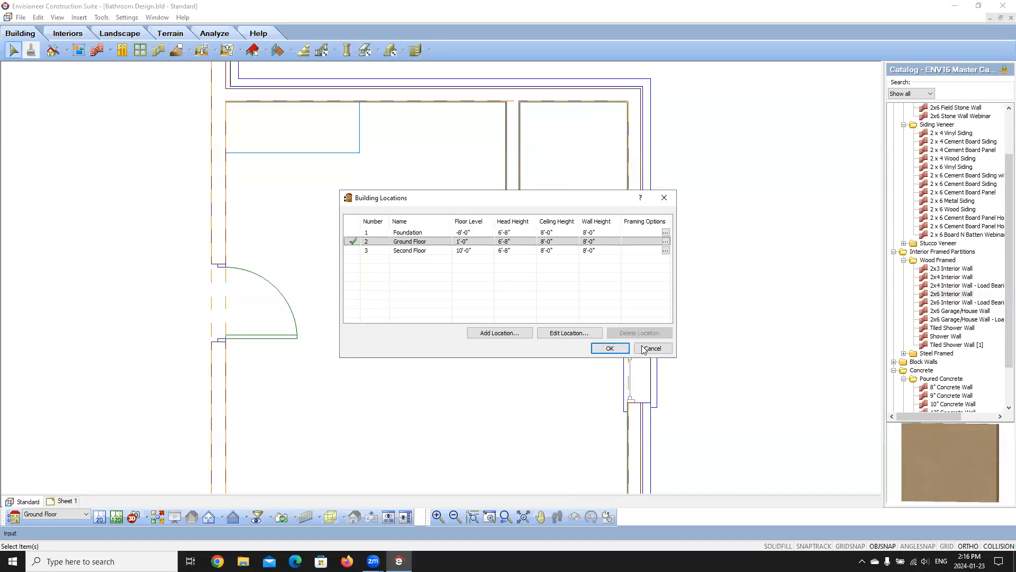
left_click(614, 349)
left_click(125, 18)
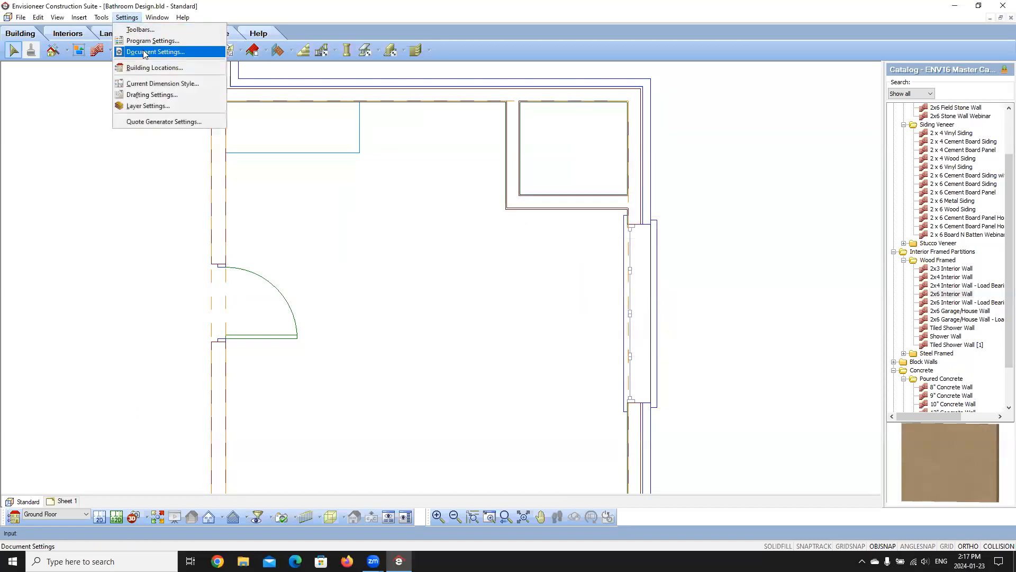
left_click(155, 69)
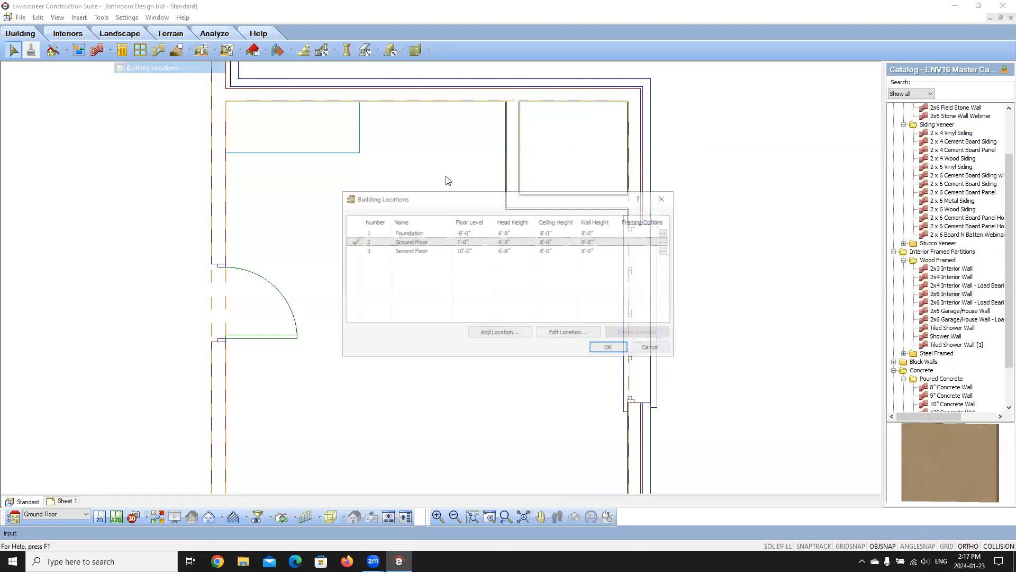
left_click(505, 335)
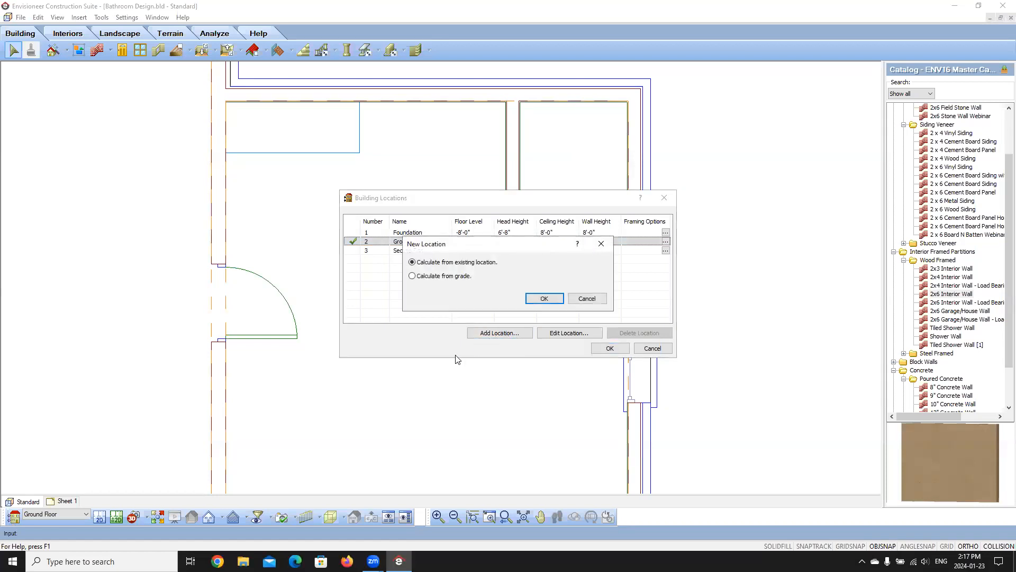
left_click(544, 298)
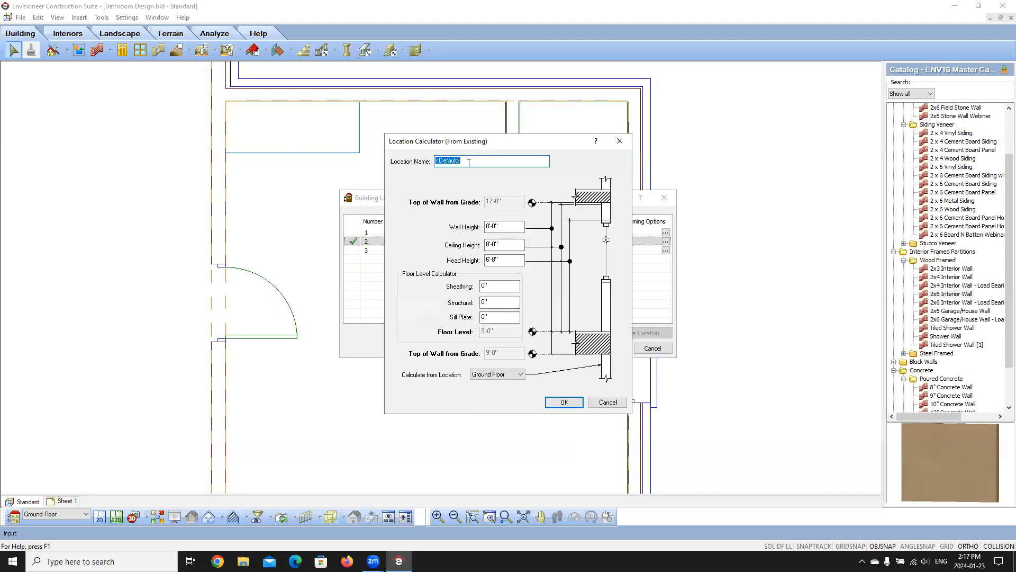
Name the new location Shower Glass, set its wall height to 4' and add it to the building locations
type("Glas")
key("BackSpace")
key("BackSpace")
key("BackSpace")
type("Shower Glass")
key("Tab")
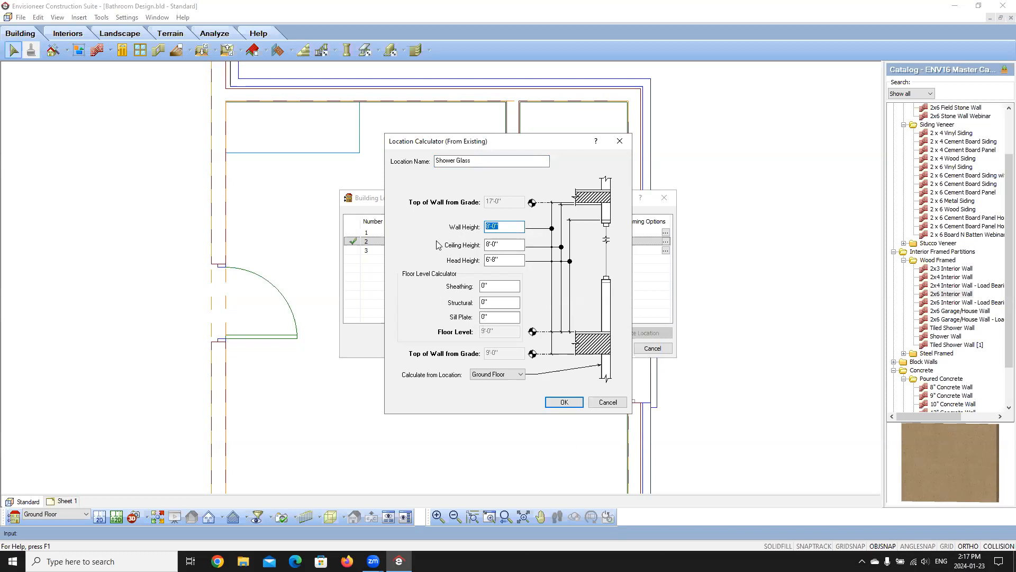
type("4")
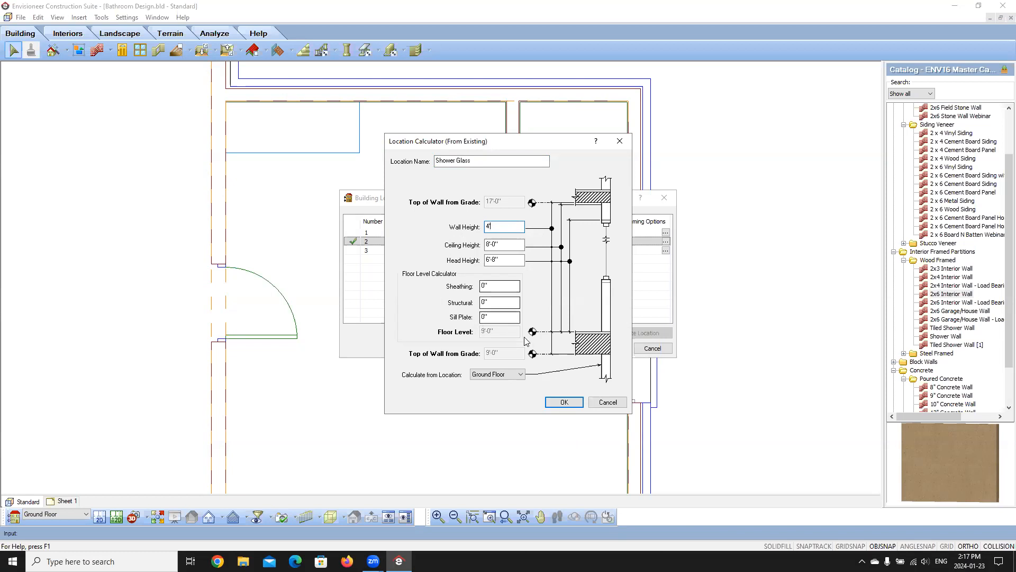
left_click(565, 402)
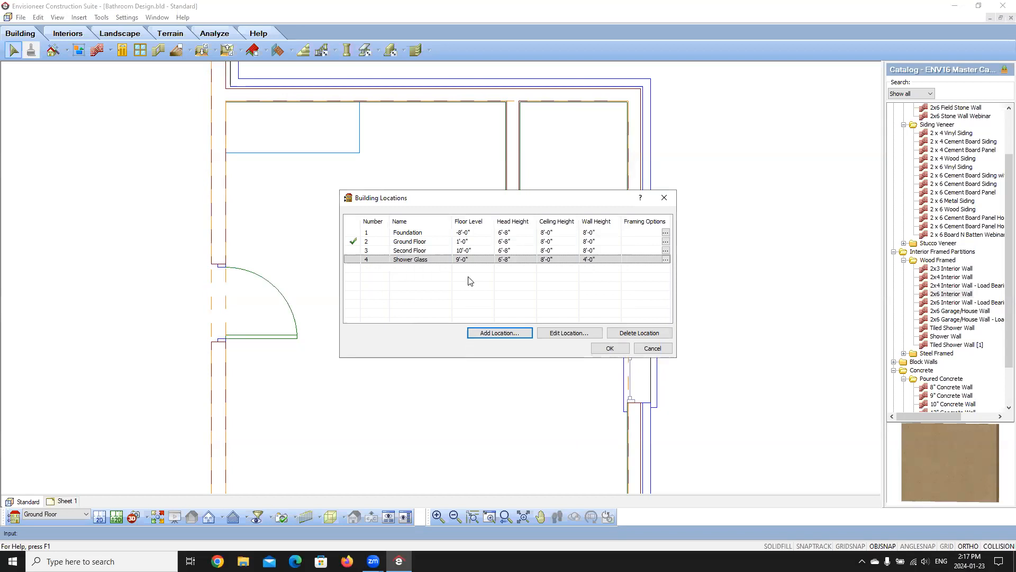
Set the Shower Glass location's floor level to 5' and apply the building locations
left_click(470, 259)
left_click(470, 259)
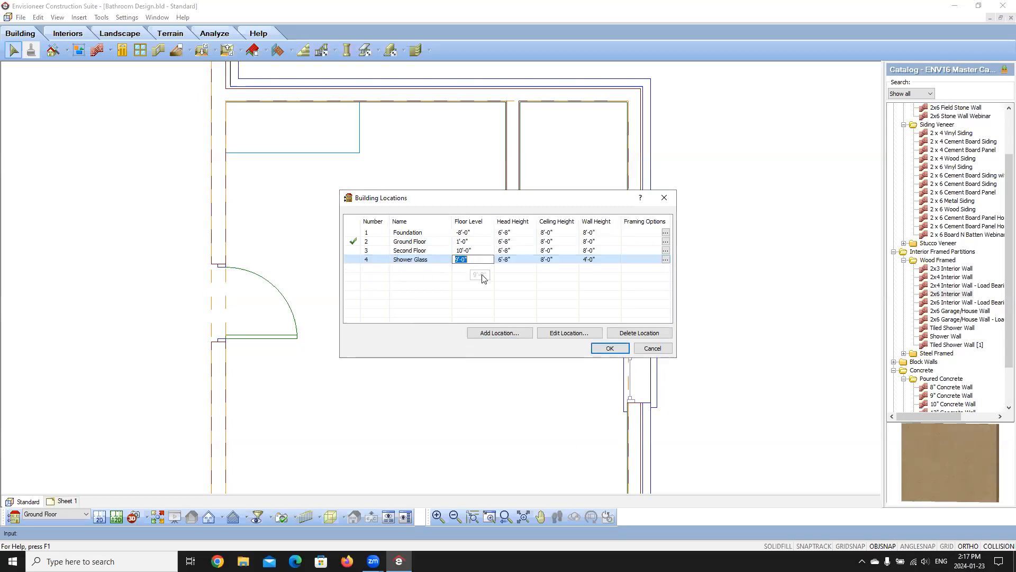
type("5")
left_click(614, 351)
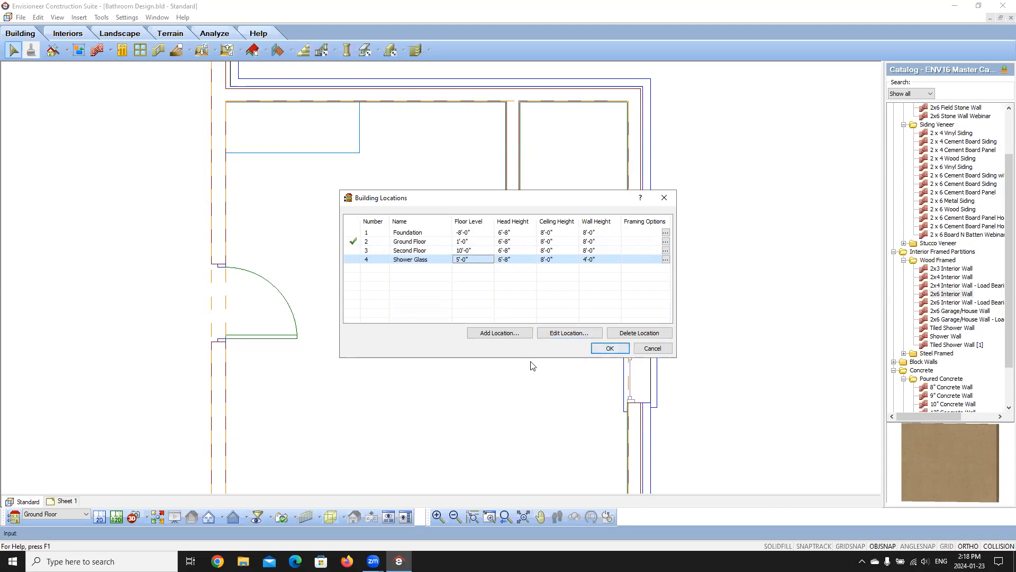
left_click(603, 350)
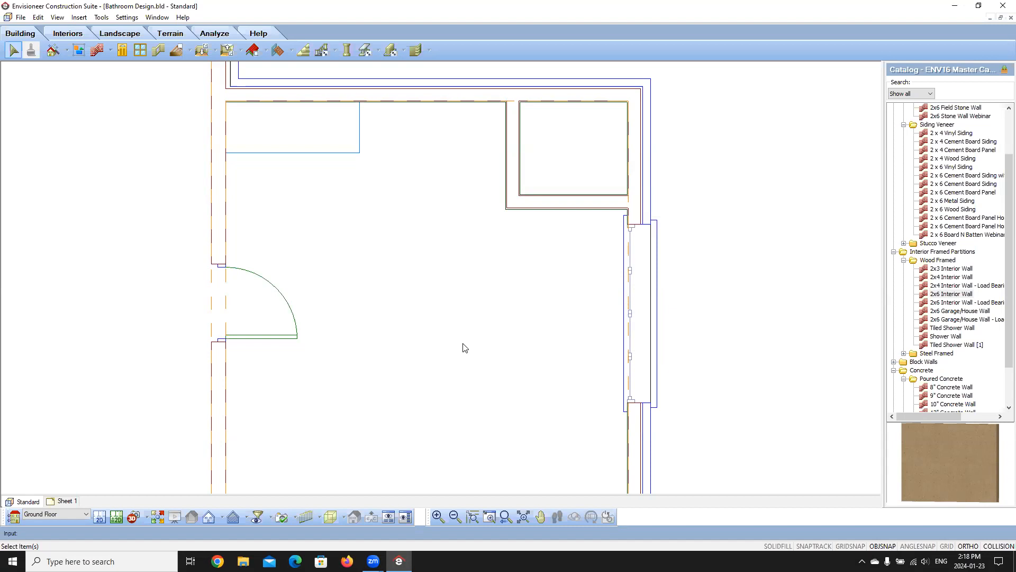
Duplicate both tiled shower walls to the Shower Glass location, keeping the original walls
left_click(512, 149)
left_click(543, 206, "shift")
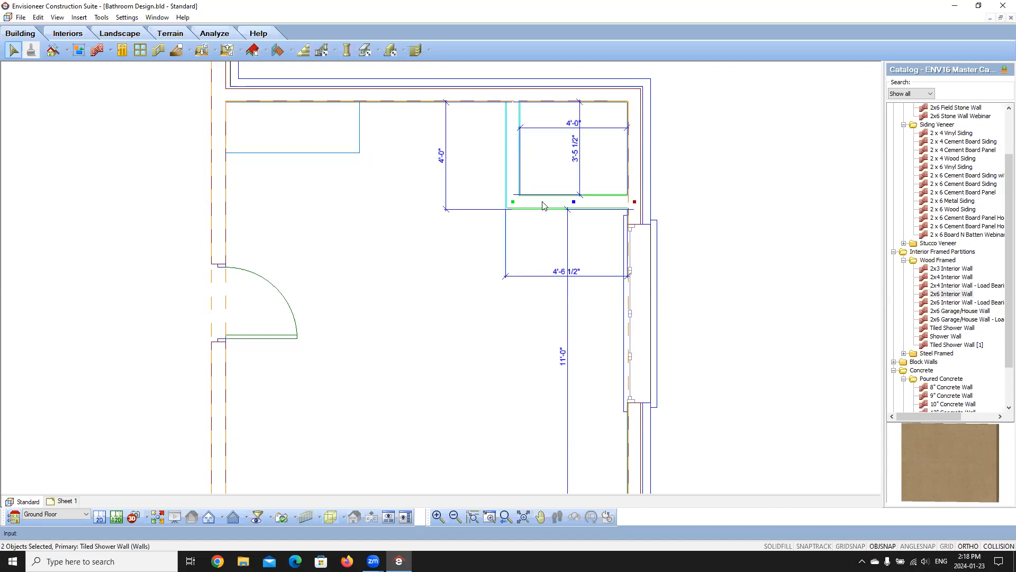
right_click(512, 137)
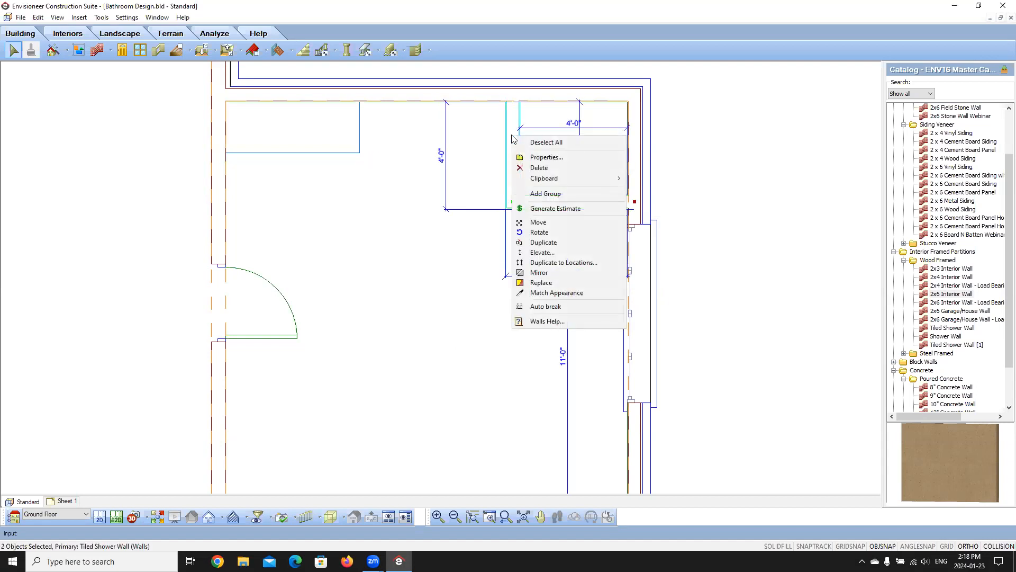
left_click(562, 263)
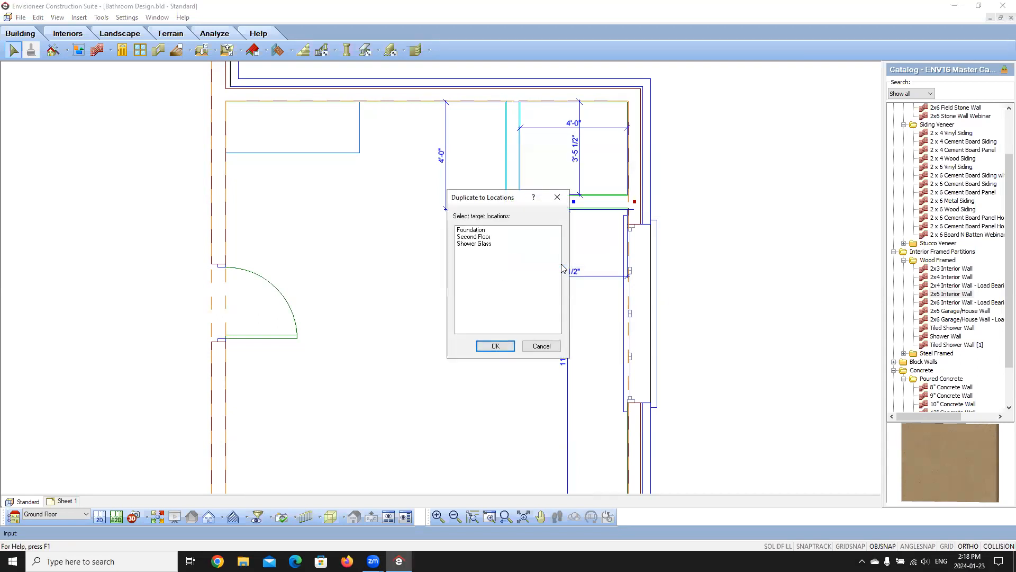
left_click(473, 245)
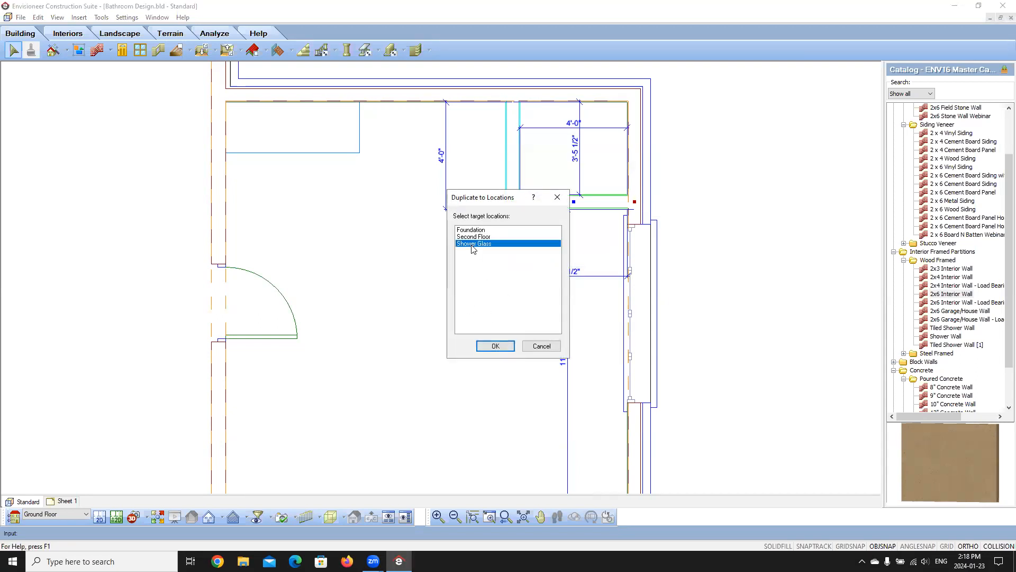
left_click(496, 347)
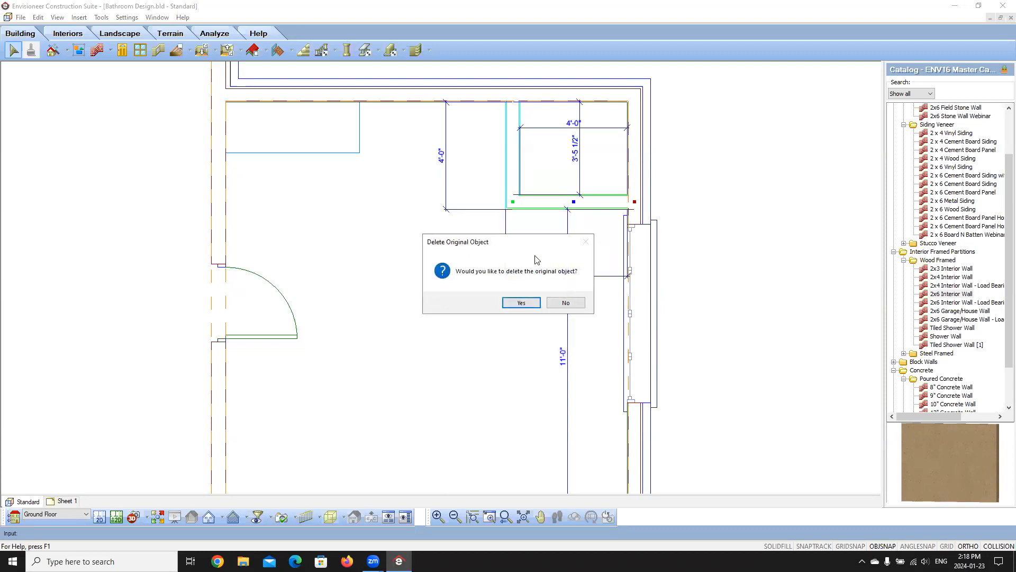
left_click(566, 302)
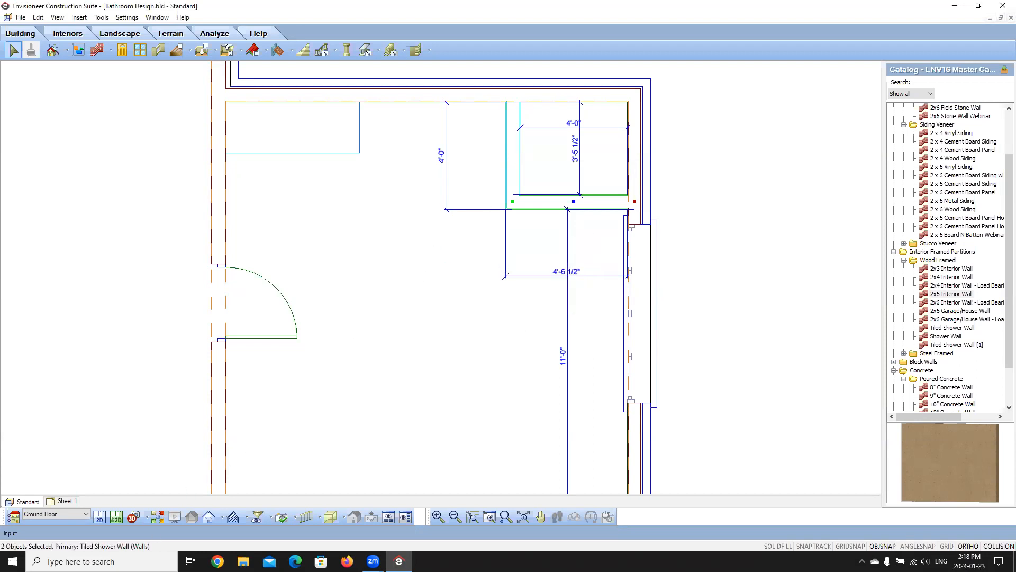
Switch to the Shower Glass location and open the properties of both duplicated shower walls
left_click(86, 514)
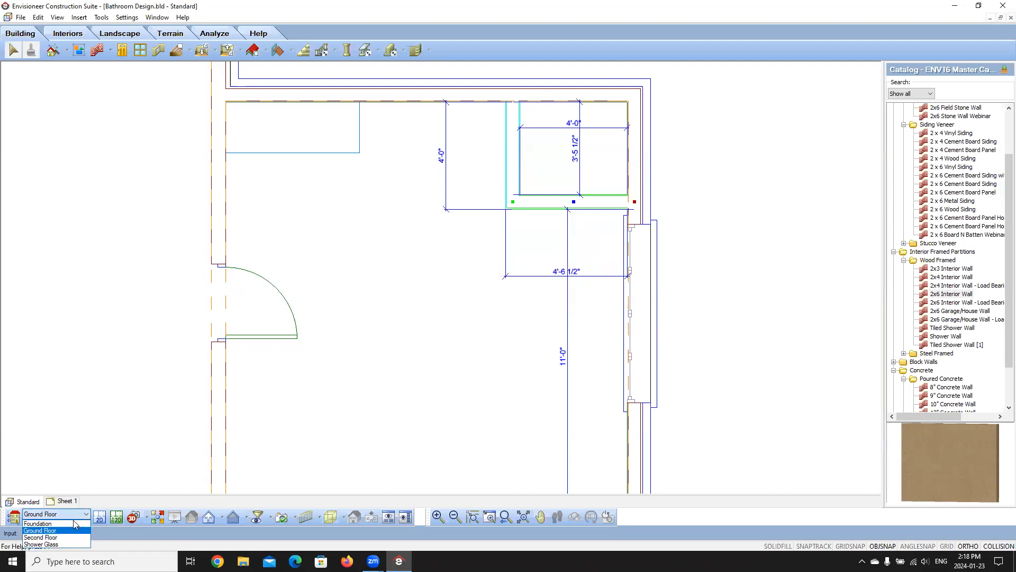
left_click(59, 543)
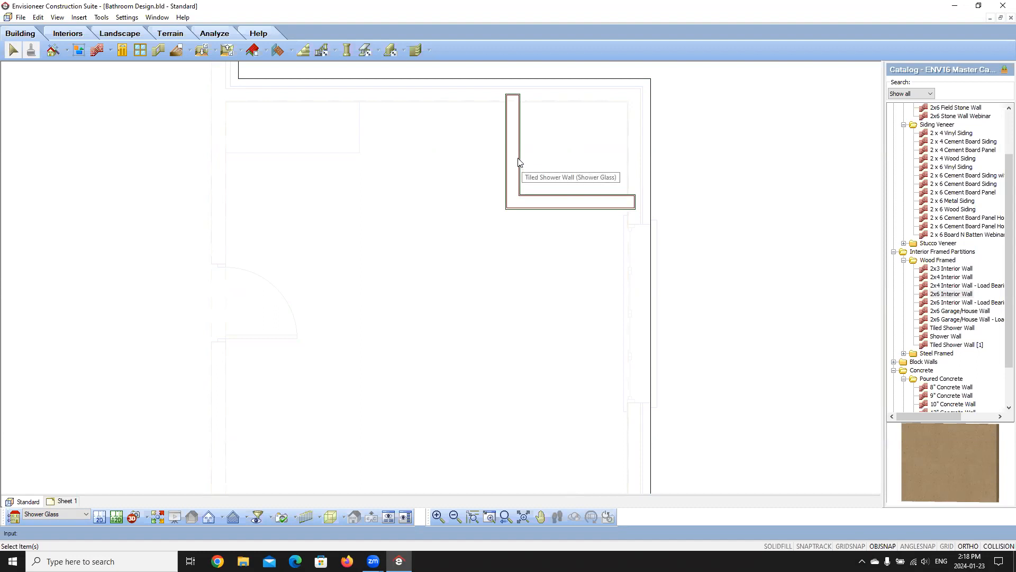
left_click(557, 206)
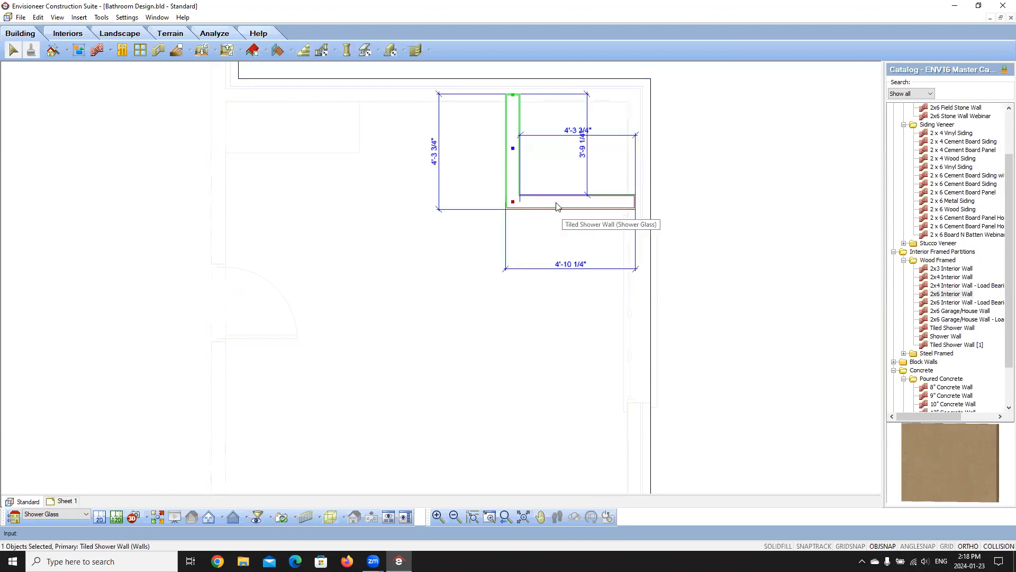
right_click(557, 206)
left_click(578, 225)
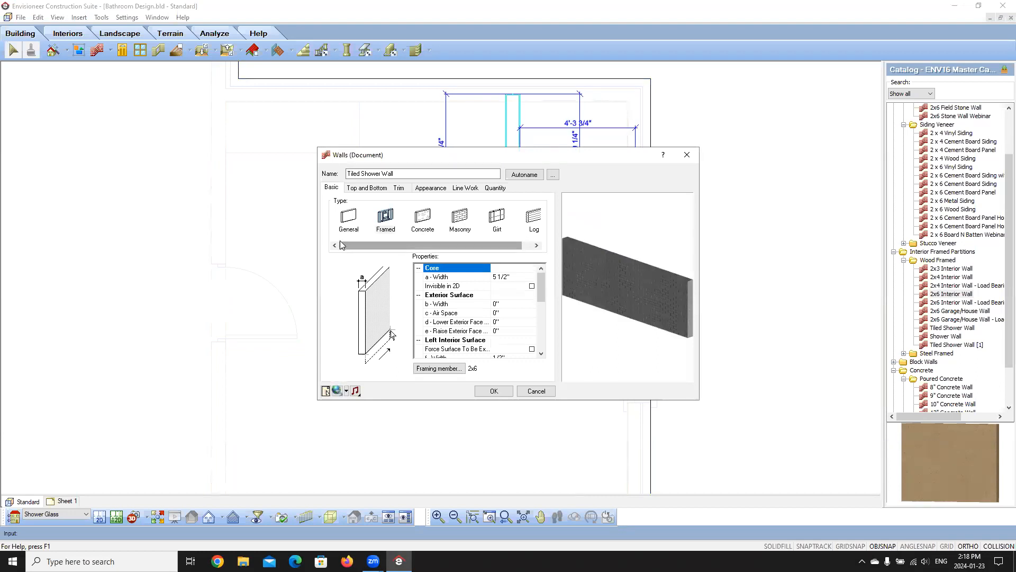
Change the duplicated walls' type to General and set their core width to 1/2"
left_click(344, 217)
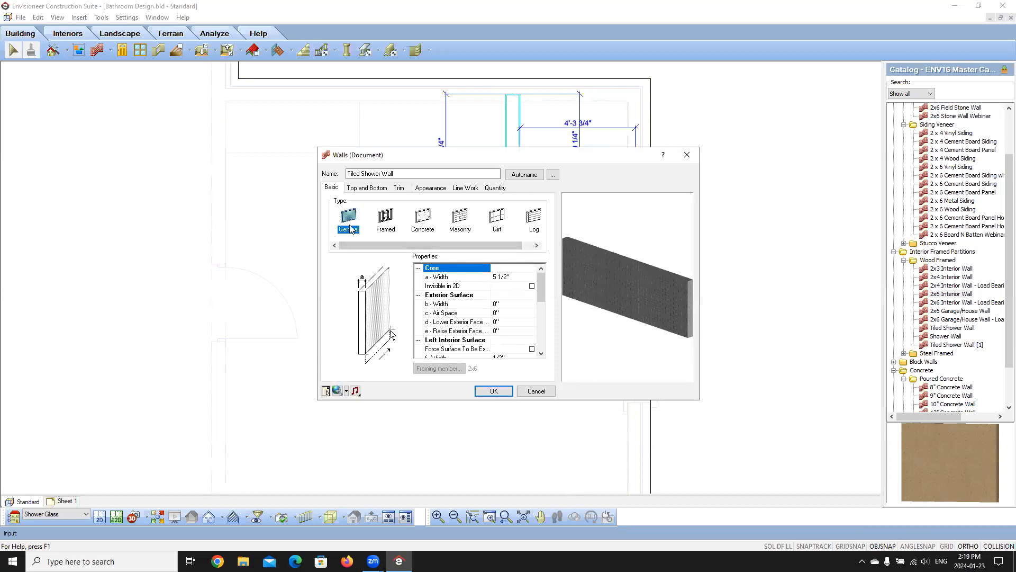
left_click(502, 277)
key("BackSpace")
key("BackSpace")
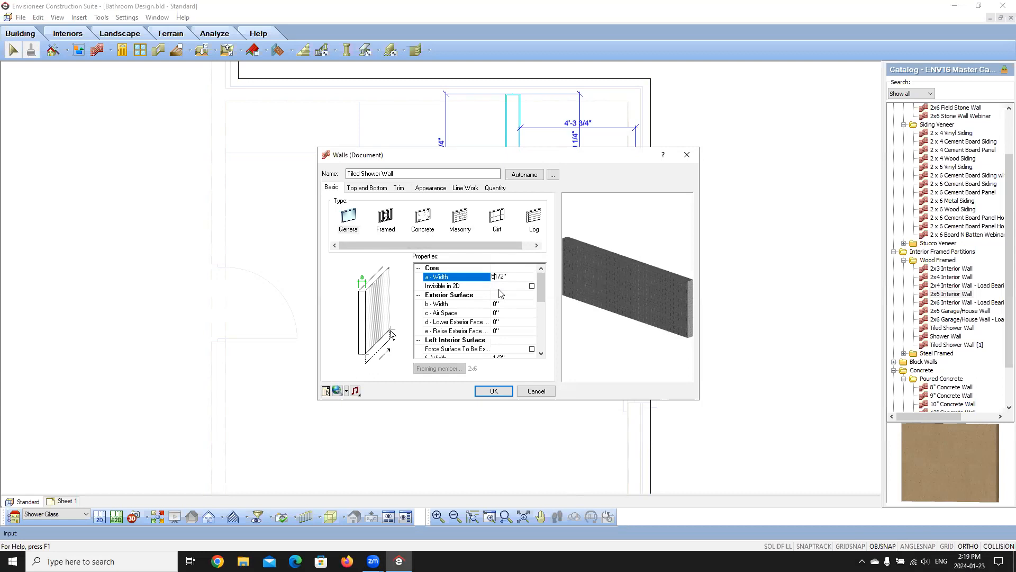
Set the walls' left and right interior surface widths to 0"
left_click(541, 353)
left_click(540, 353)
left_click(540, 354)
left_click(513, 339)
left_click(511, 333)
type("0")
left_click(542, 353)
left_click(541, 353)
left_click(541, 353)
left_click(541, 353)
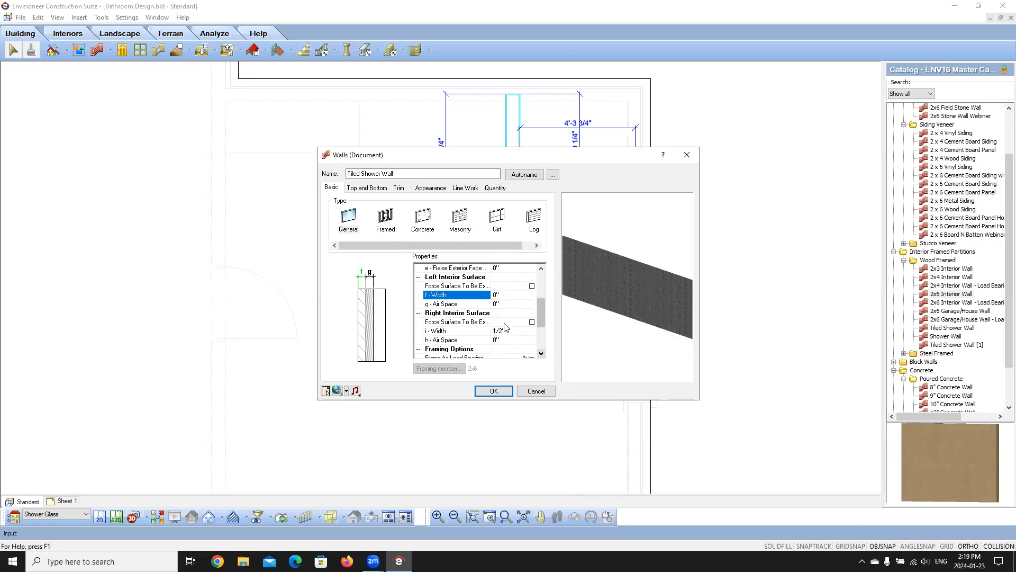
left_click(506, 331)
type("0")
left_click_drag(544, 304, 538, 273)
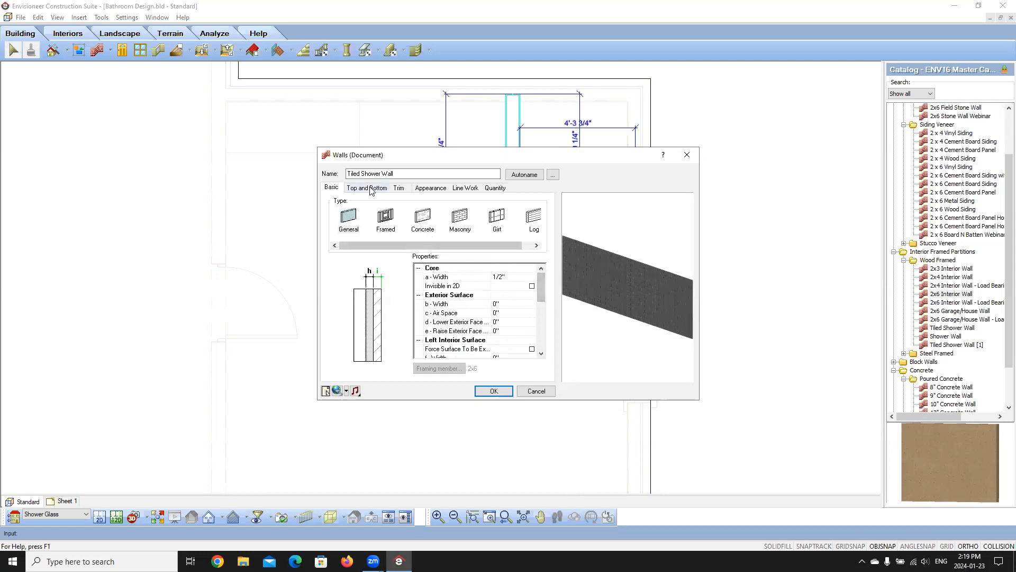
Rename the duplicated shower walls as Glass Wall
left_click_drag(399, 175, 337, 190)
type("Goass")
key("BackSpace")
key("BackSpace")
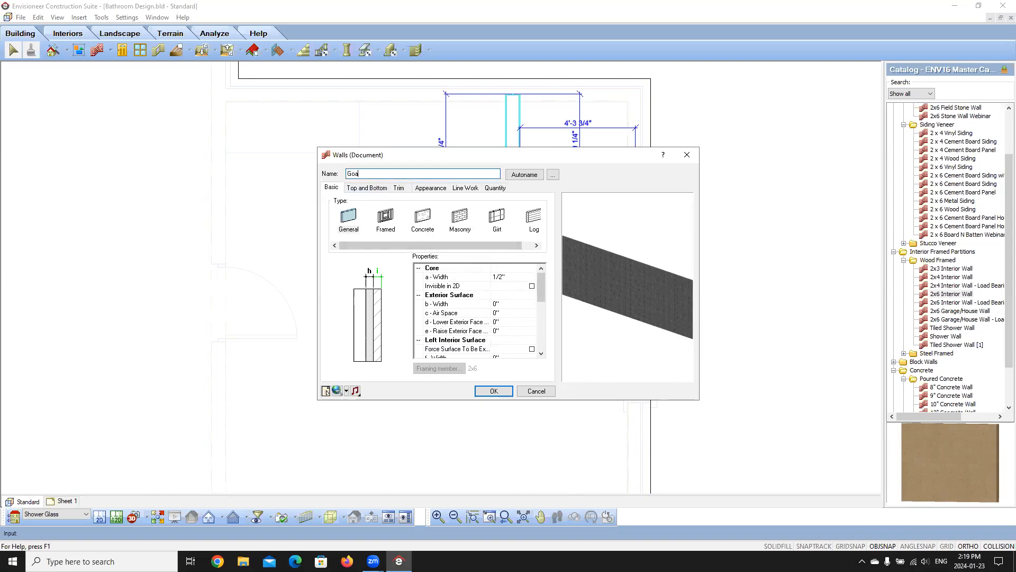
type("lasss Wall")
Set the Glass Wall's height to 3'6"
left_click(378, 189)
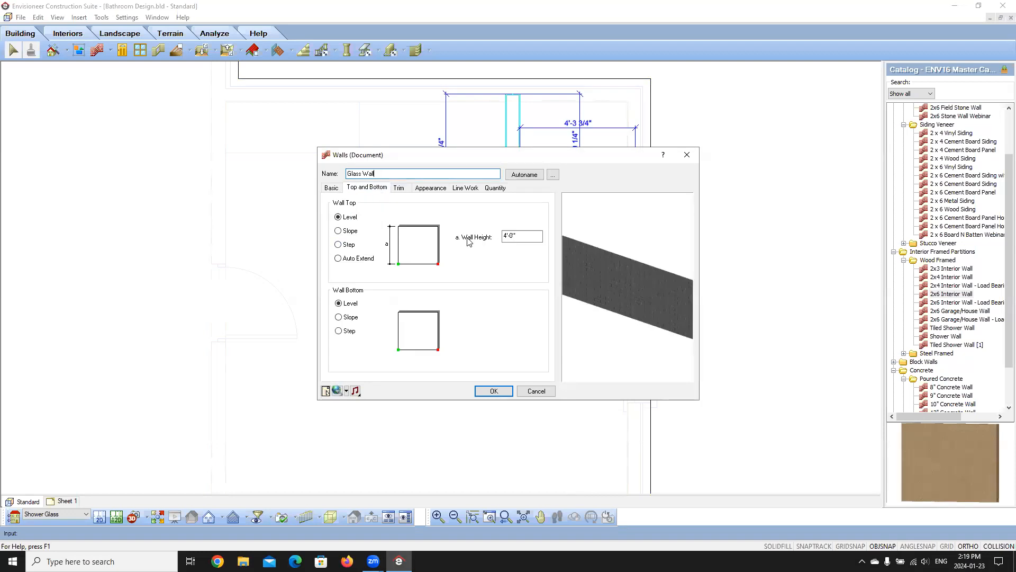
double_click(521, 234)
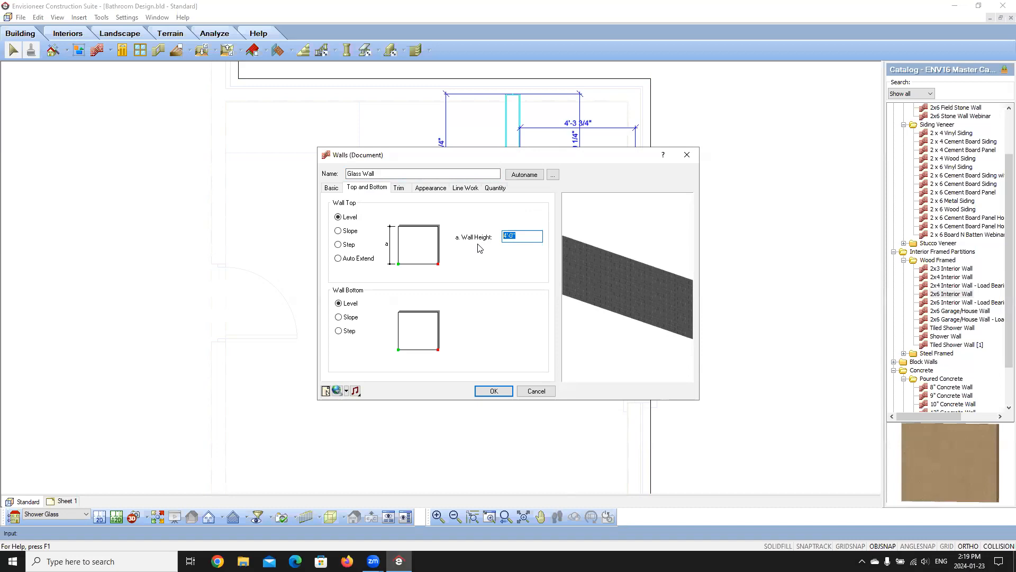
type("3'6")
Assign the Common Glass material from Glass / Mirror to the wall's exterior, left interior, right interior and openings components
left_click(401, 188)
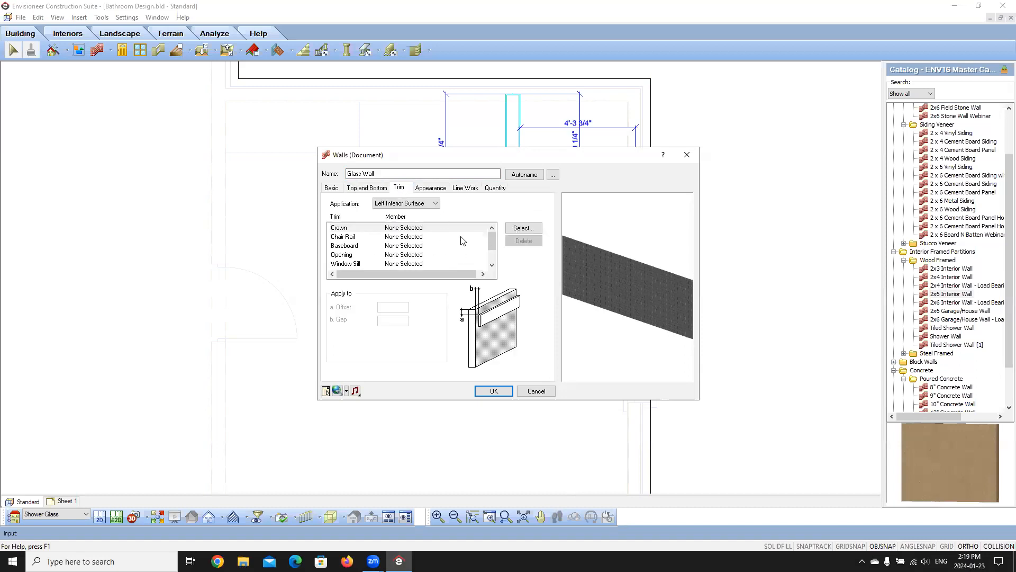
left_click(434, 189)
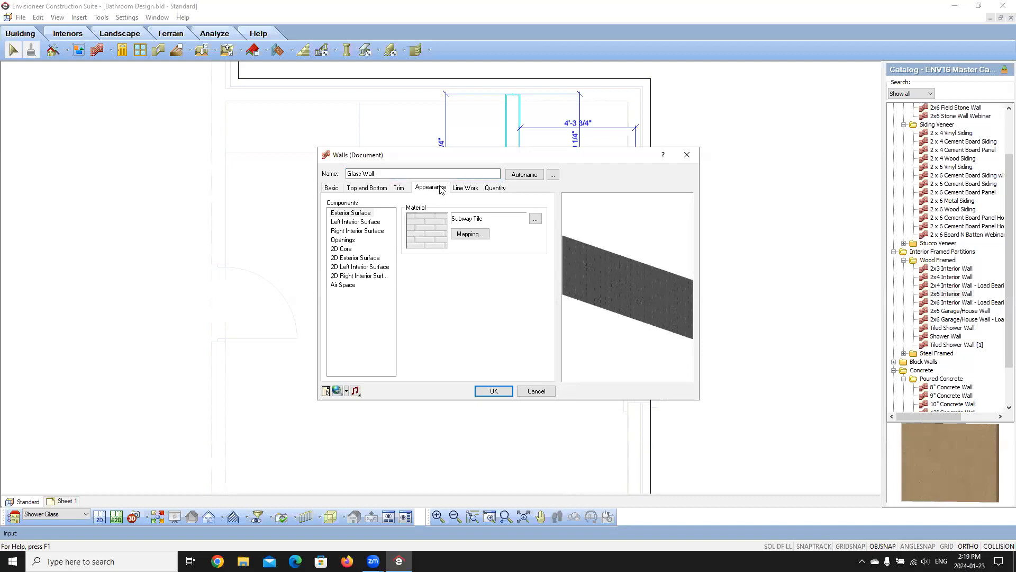
left_click(354, 214)
left_click(343, 241, "shift")
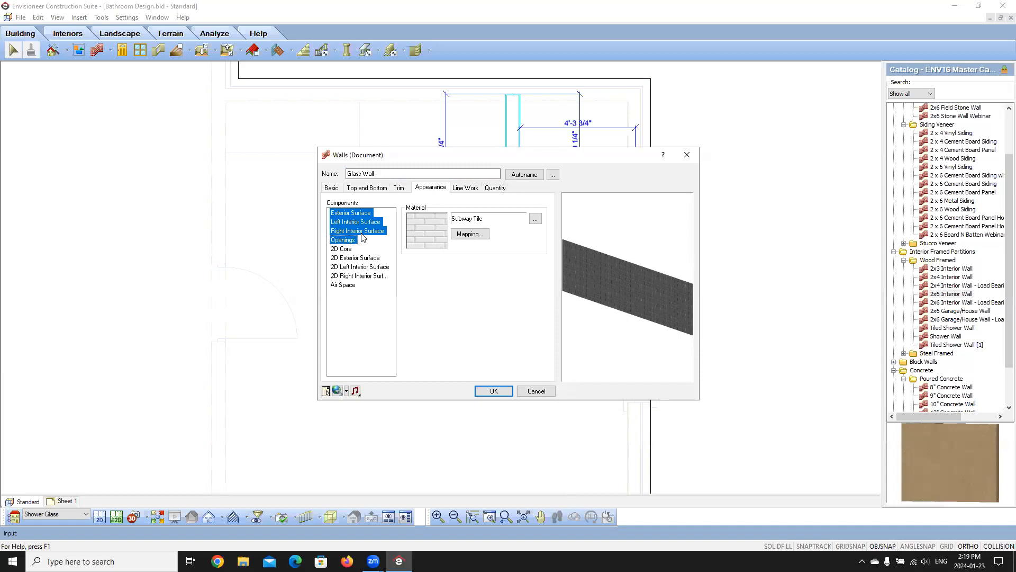
left_click(428, 235)
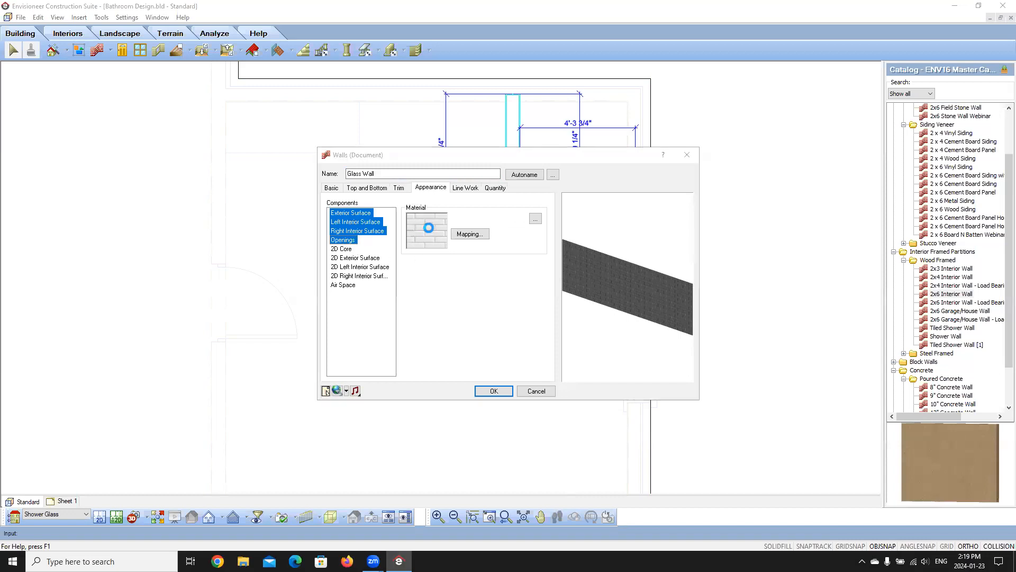
scroll(468, 200, "down", 3)
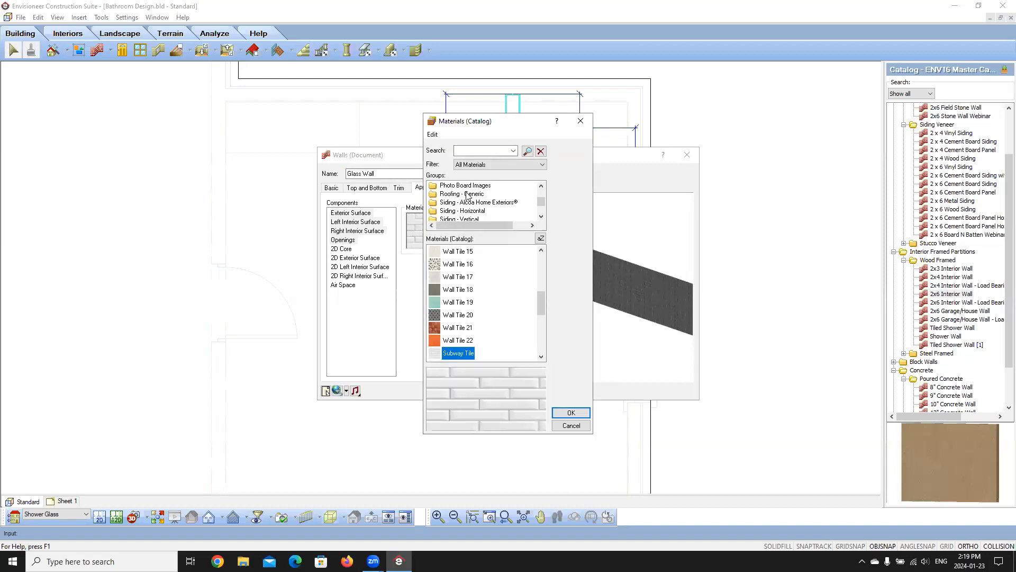
scroll(468, 200, "up", 3)
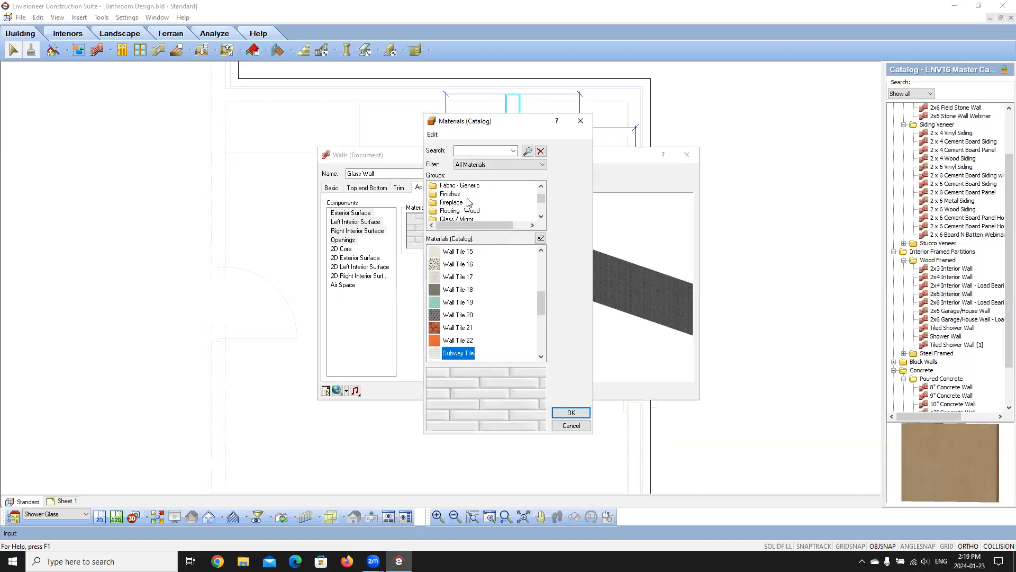
left_click(461, 219)
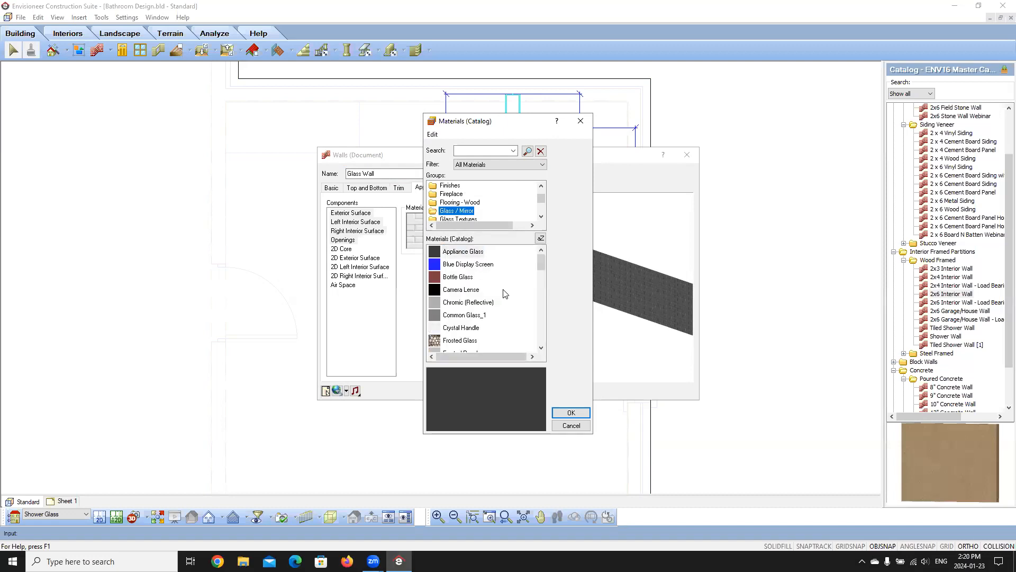
scroll(455, 316, "down", 10)
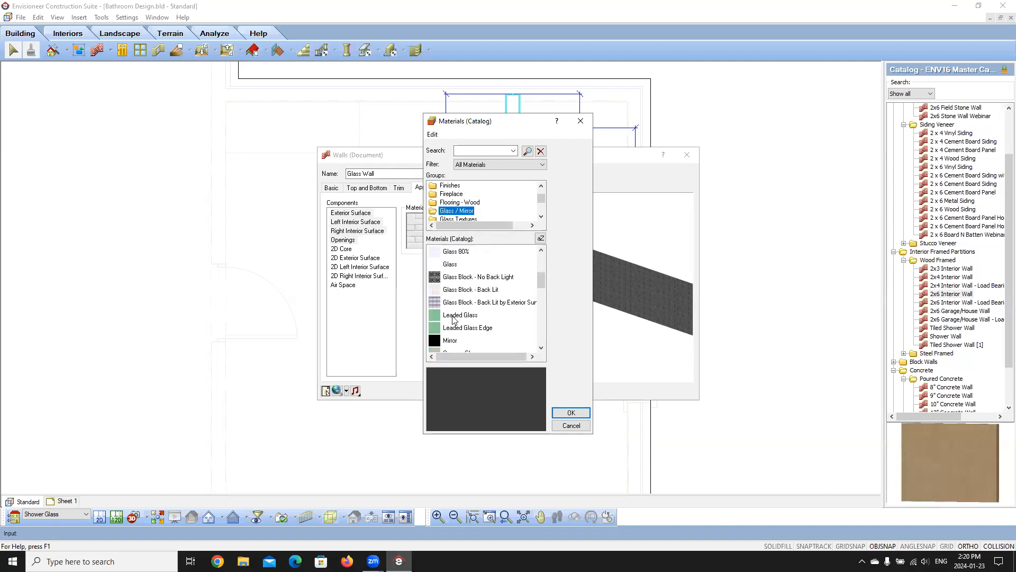
scroll(454, 319, "down", 3)
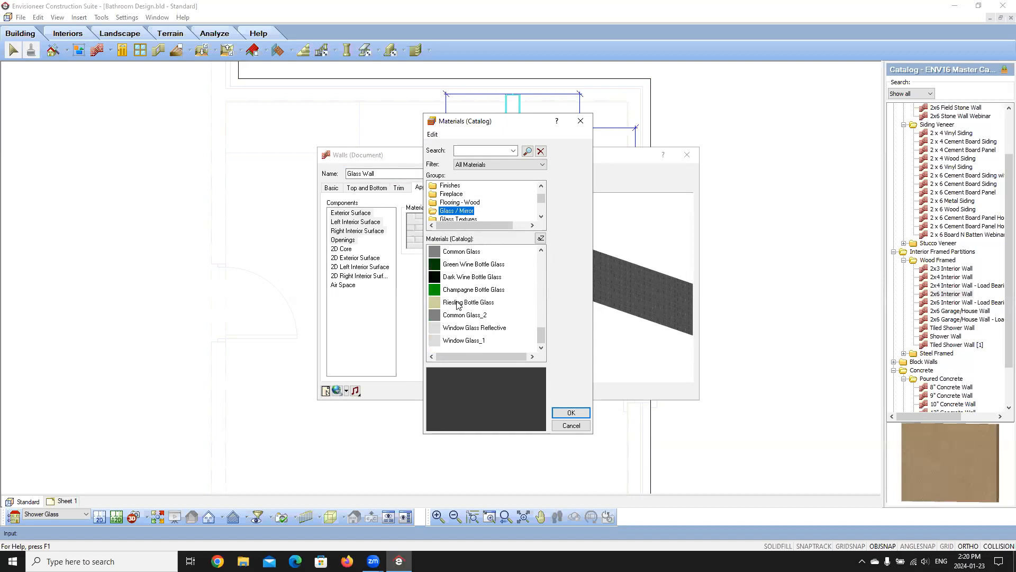
left_click(460, 252)
left_click(569, 412)
Review the Glass Wall's preview, line work and quantity settings, then apply the properties and deselect the walls
mouse_move(597, 326)
left_mouse_down()
mouse_move(631, 313)
mouse_move(604, 315)
left_mouse_up()
scroll(605, 315, "up", 3)
scroll(604, 315, "down", 1)
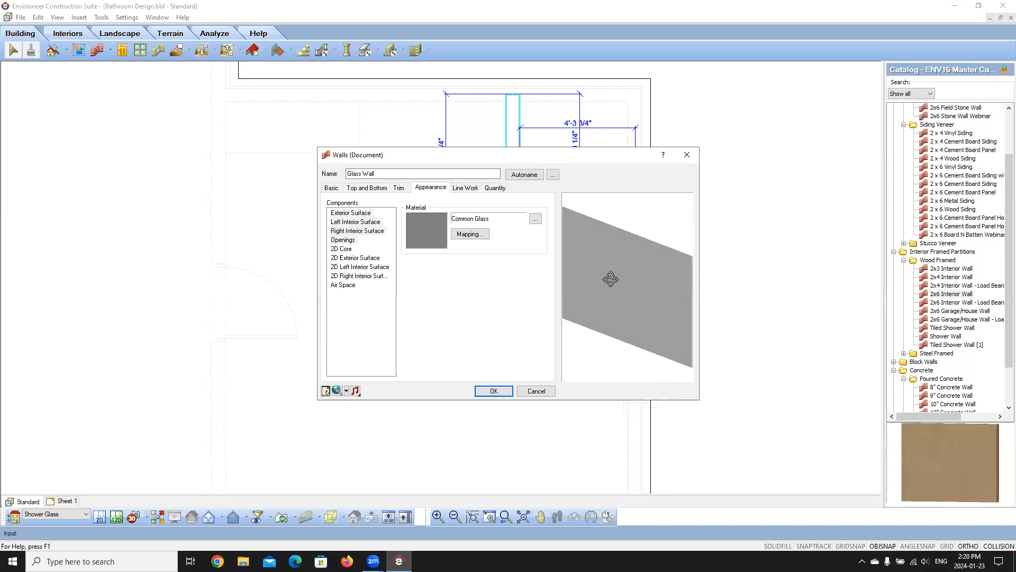
left_click(493, 392)
left_click(467, 188)
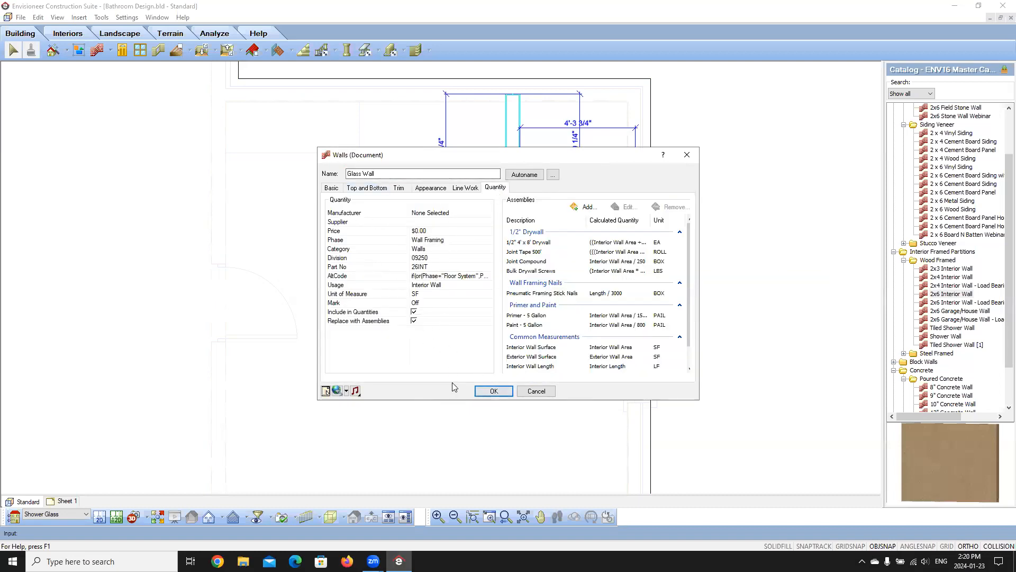
left_click(493, 391)
left_click(451, 252)
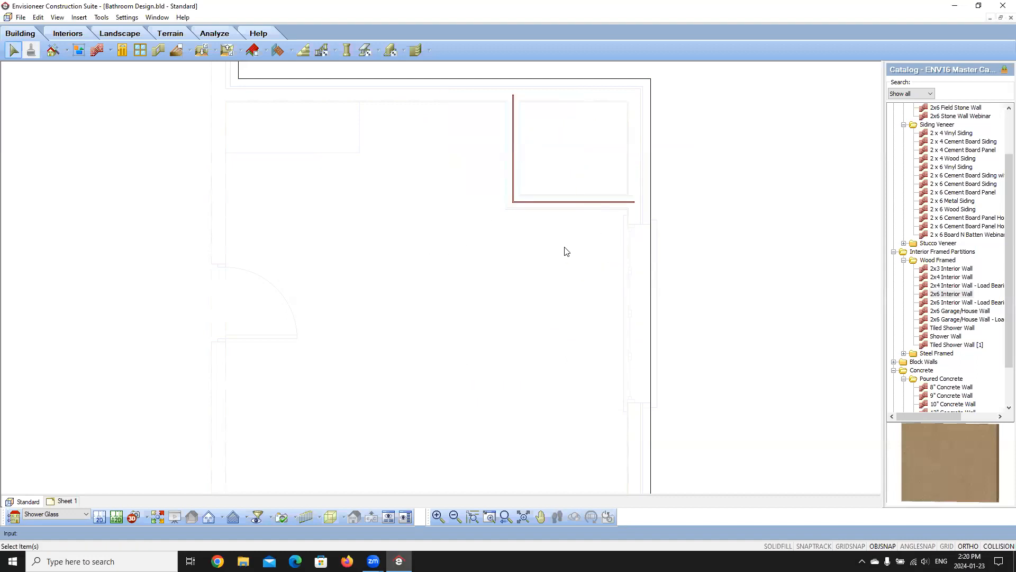
Move the vertical glass wall so its upper end meets the inner face of the bathroom's back wall
scroll(545, 127, "up", 3)
scroll(520, 143, "up", 1)
middle_click_drag(523, 154, 510, 255)
left_click(451, 174)
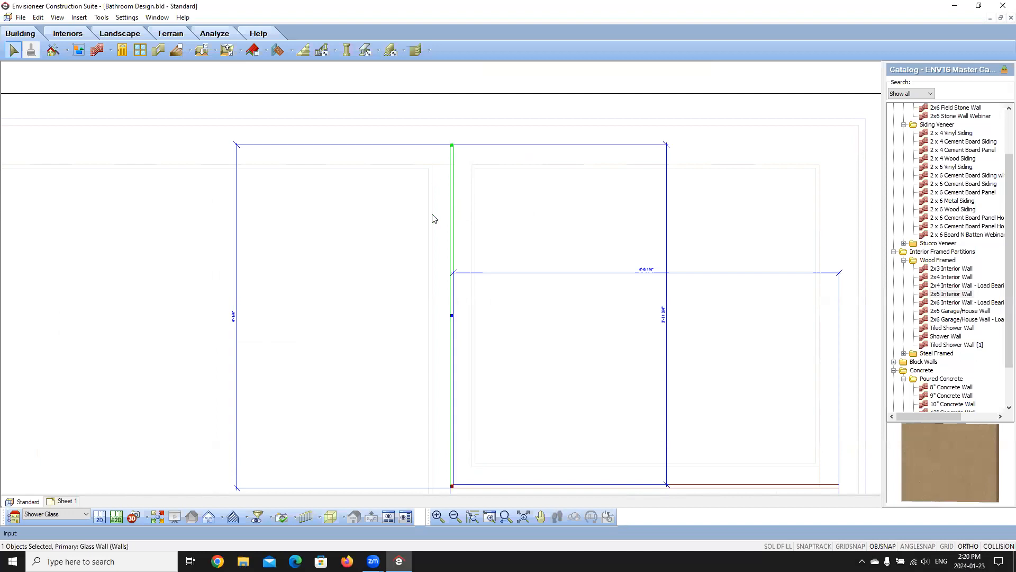
scroll(458, 162, "up", 2)
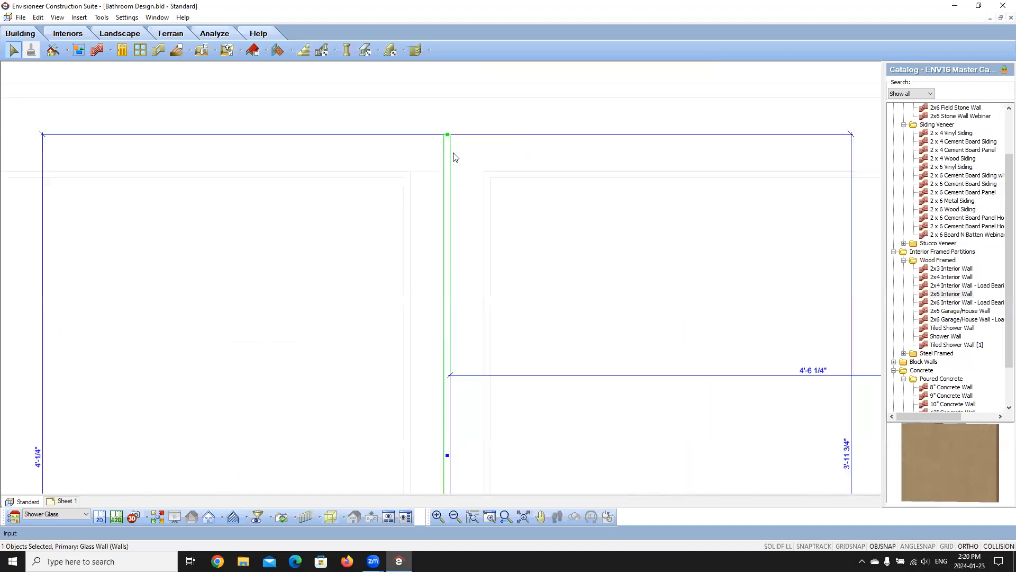
right_click(454, 153)
left_click(479, 250)
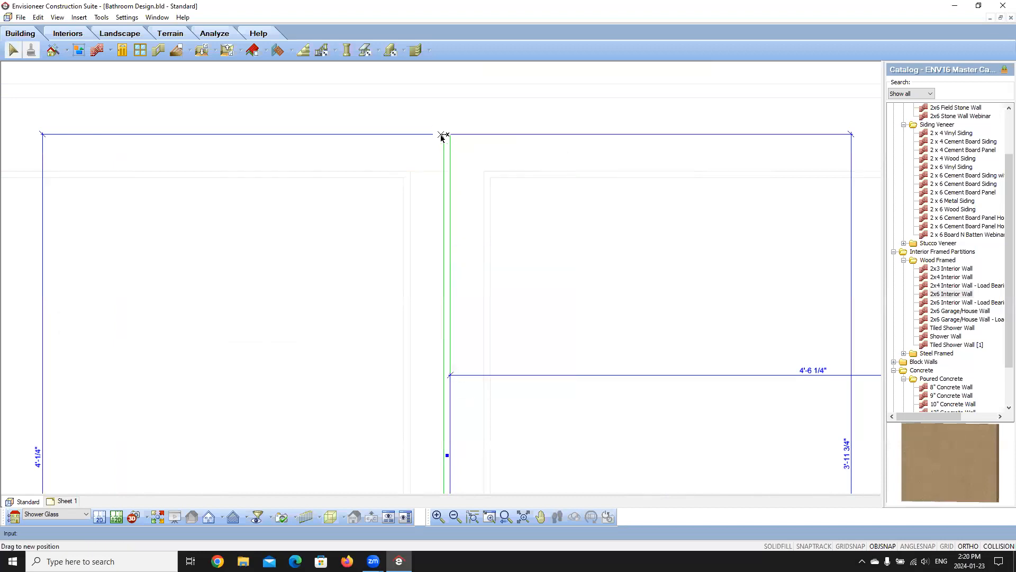
left_click(440, 142)
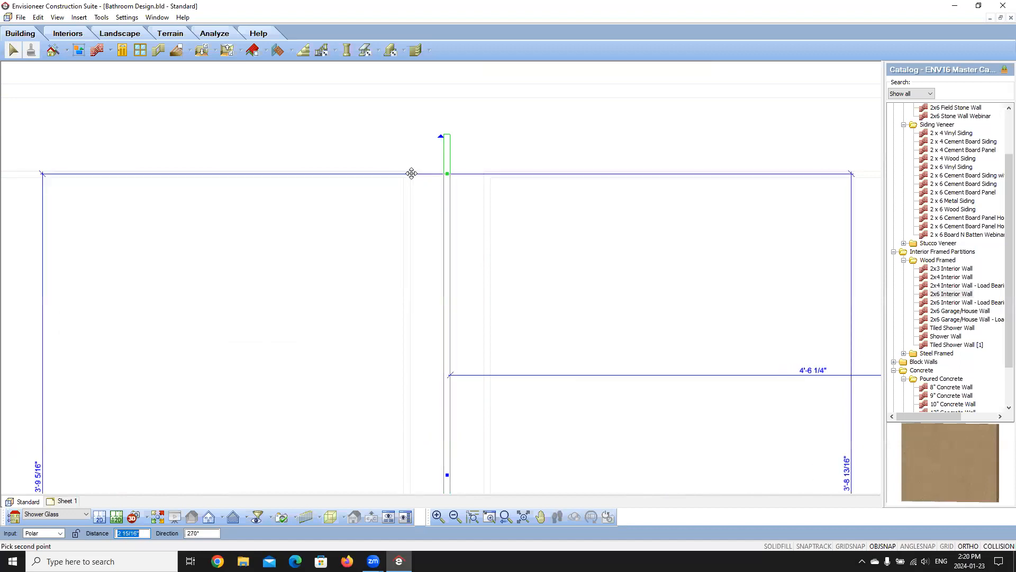
key("Escape")
Move the vertical glass wall sideways to line up with the outer side of the tiled shower wall beneath it
right_click(446, 180)
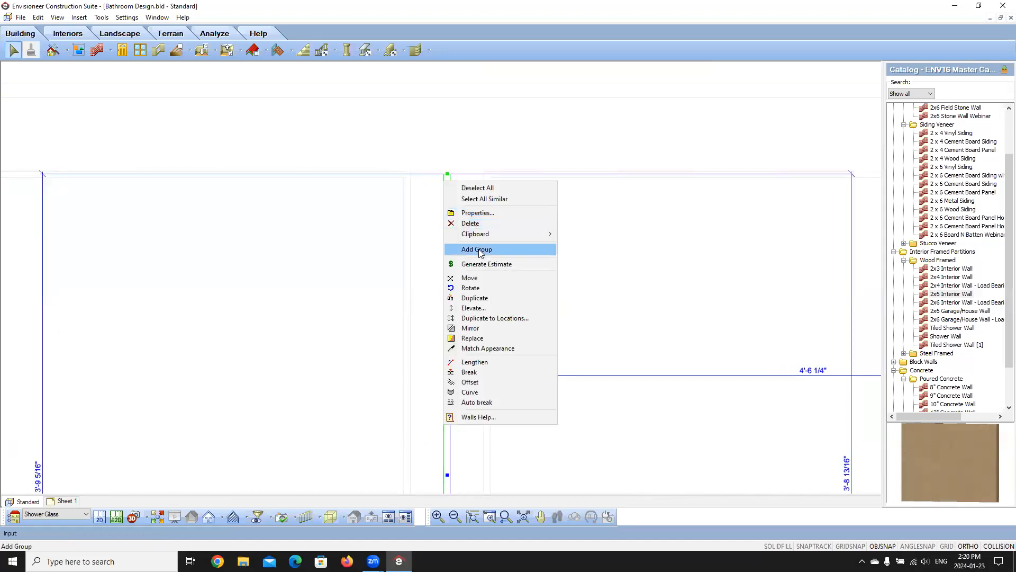
left_click(474, 278)
left_click(442, 173)
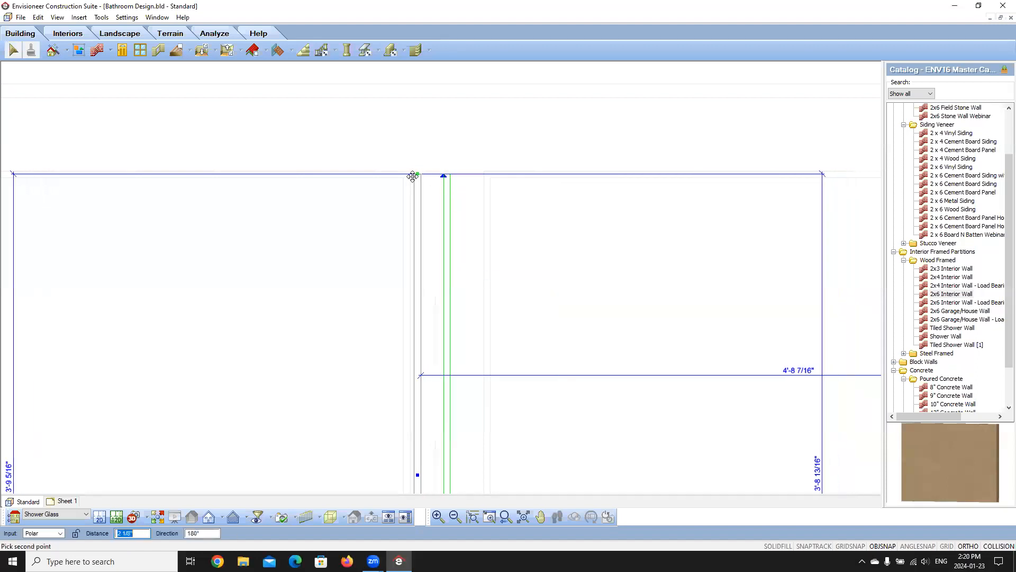
left_click(410, 174)
scroll(310, 275, "down", 5)
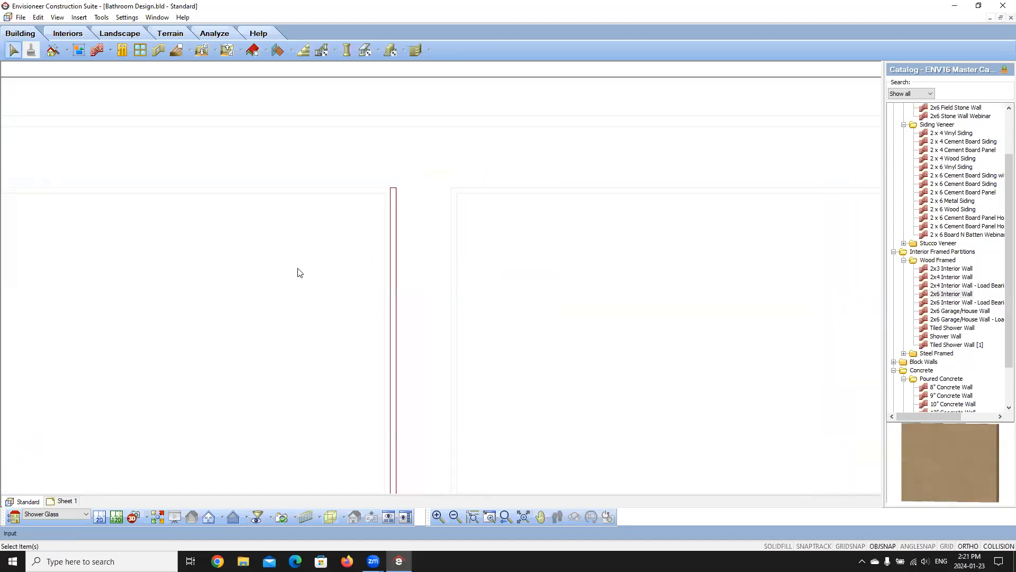
Move the horizontal glass wall so its outer end corner meets the tiled shower wall's corner at the window wall
scroll(430, 432, "up", 4)
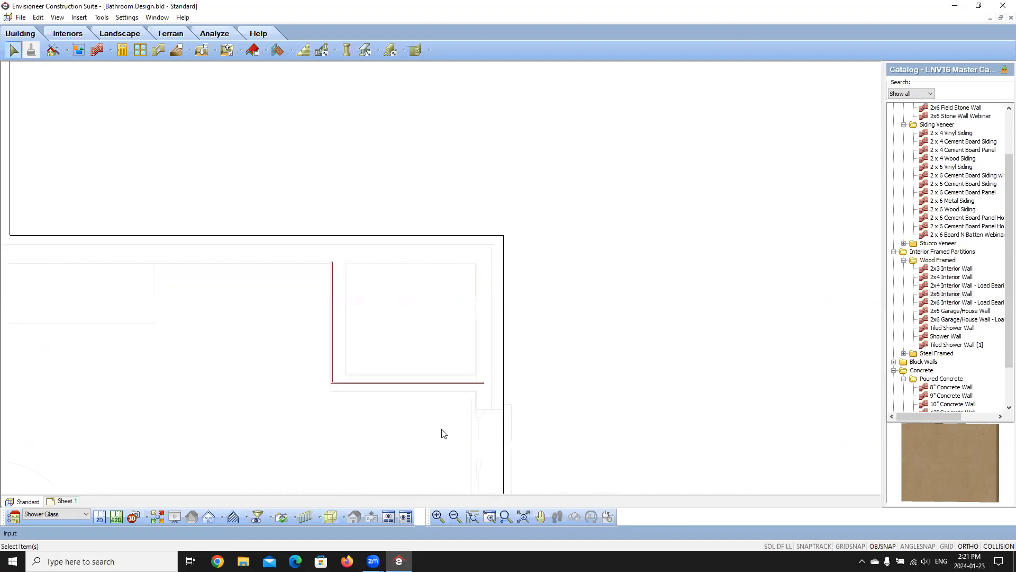
left_click(495, 316)
right_click(495, 316)
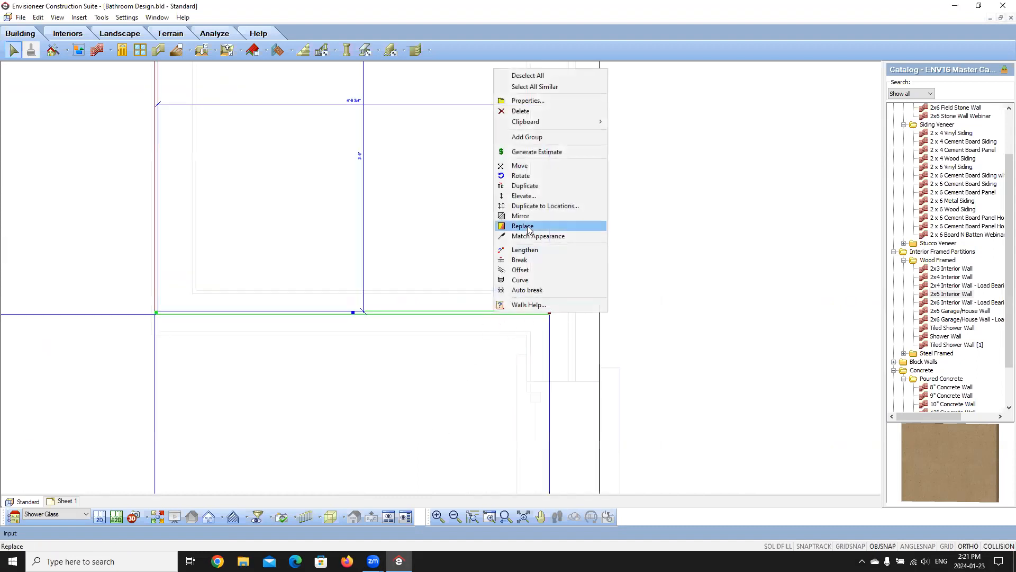
left_click(516, 166)
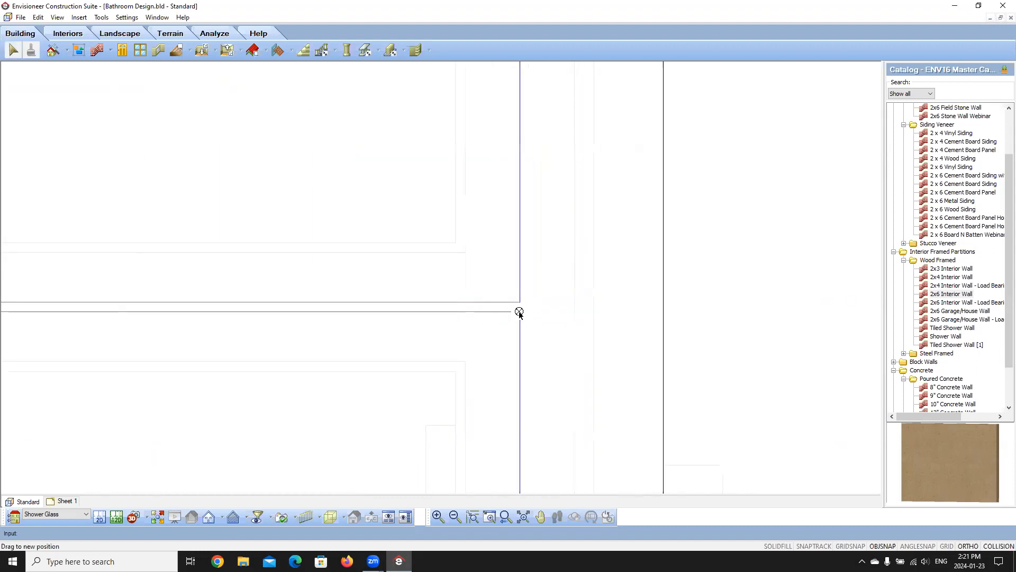
left_click(518, 310)
left_click(464, 360)
scroll(537, 338, "down", 5)
left_click(379, 379)
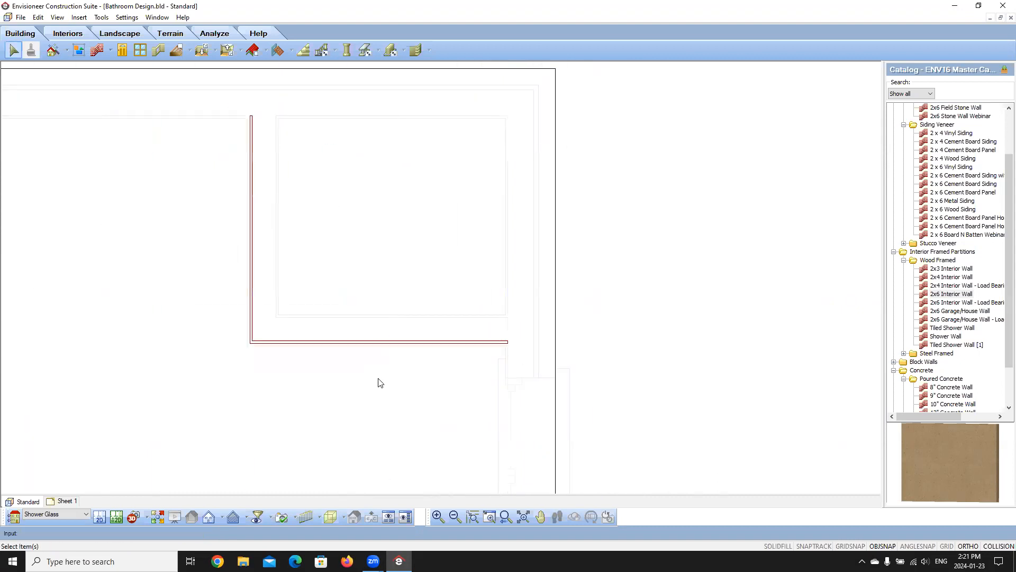
Check the repositioned glass walls above the tiled shower in the 3D camera view, then return to the 2D plan
left_click(132, 517)
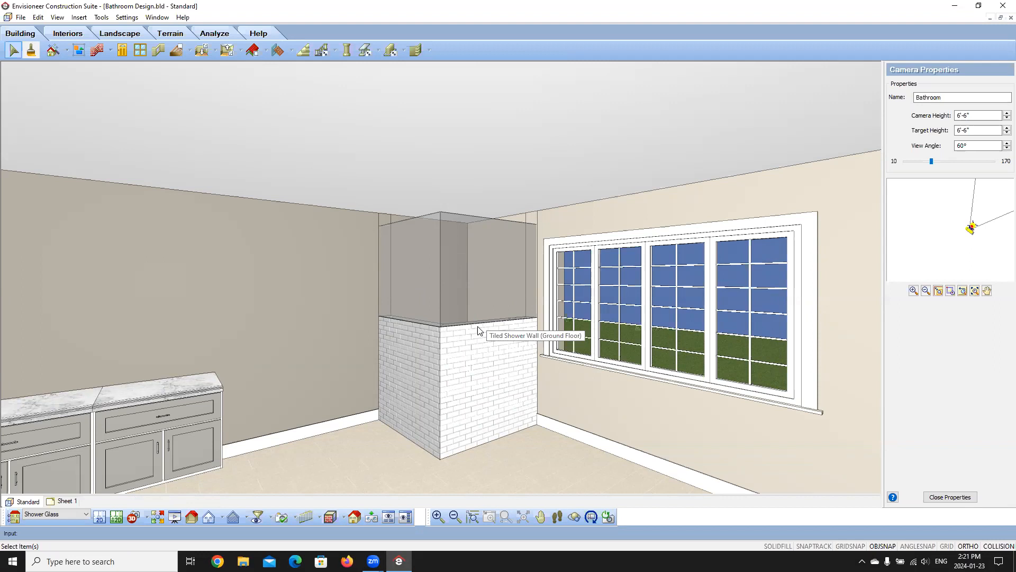
left_click(100, 520)
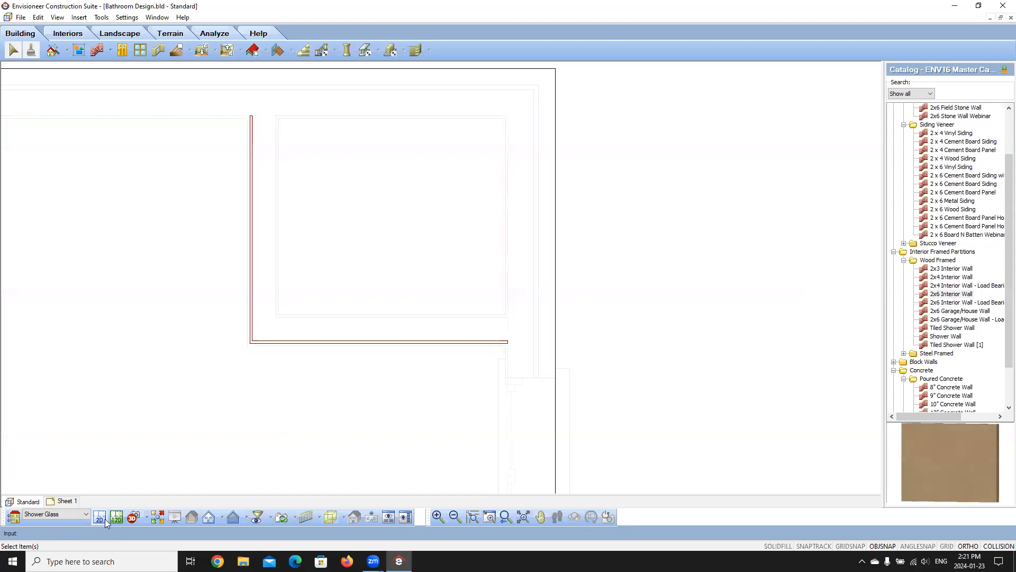
scroll(321, 365, "down", 2)
scroll(249, 325, "up", 1)
scroll(249, 326, "up", 1)
Make Ground Floor the active location and start inserting a door
left_click(86, 514)
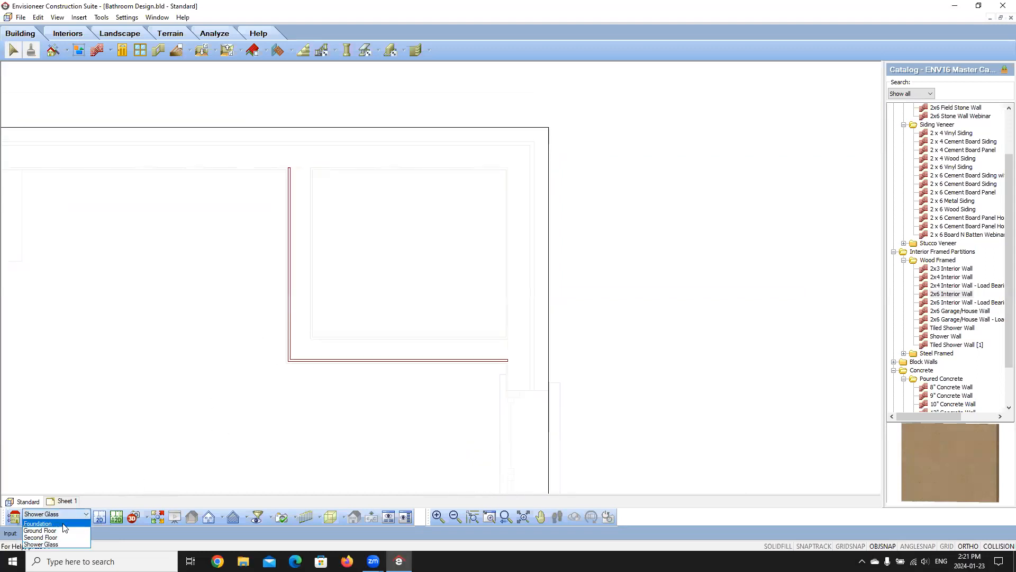
left_click(43, 531)
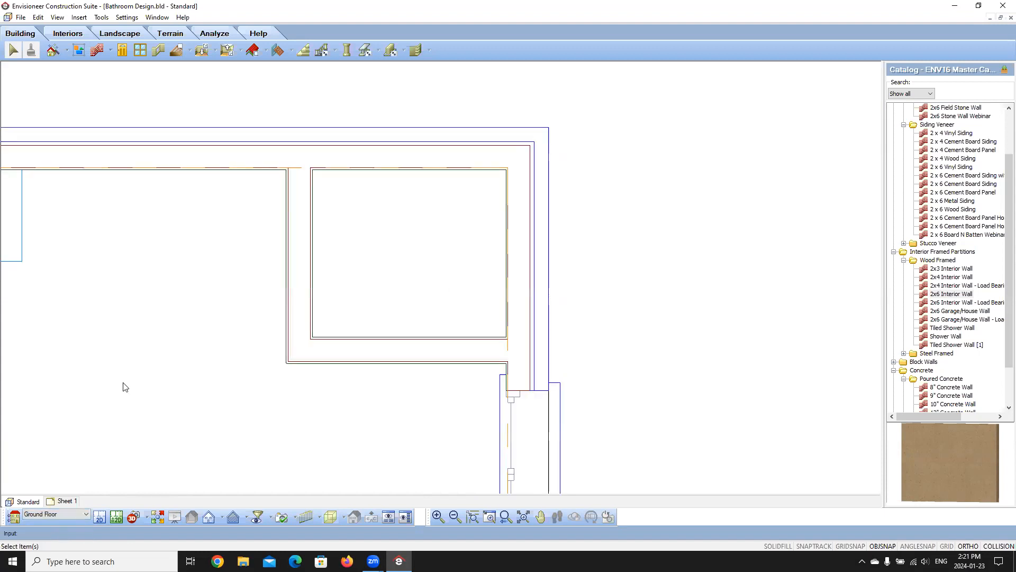
left_click(121, 50)
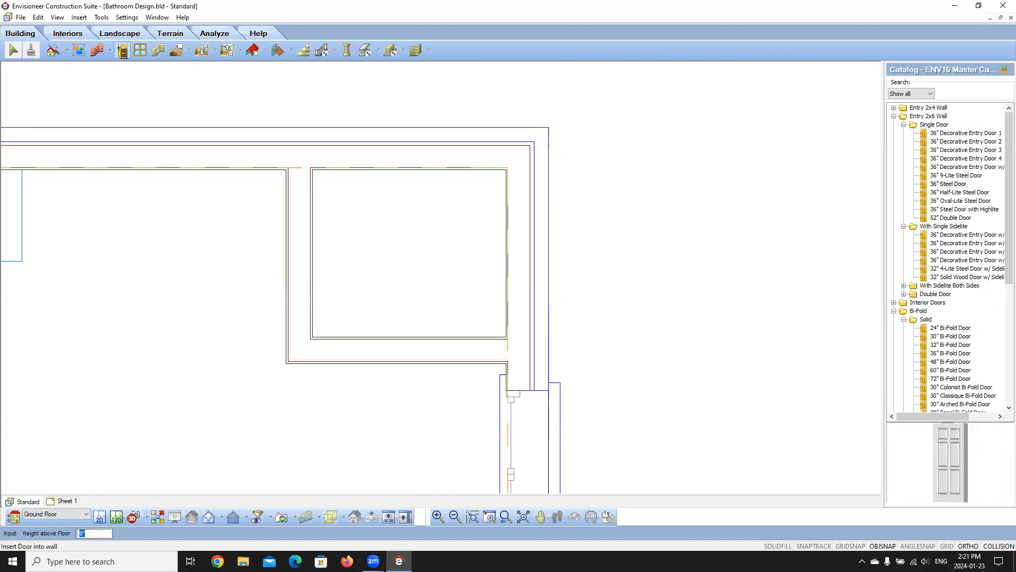
Browse the door catalog and choose the 32" Hinged Door - 6 panel from Interior Doors
left_click(894, 311)
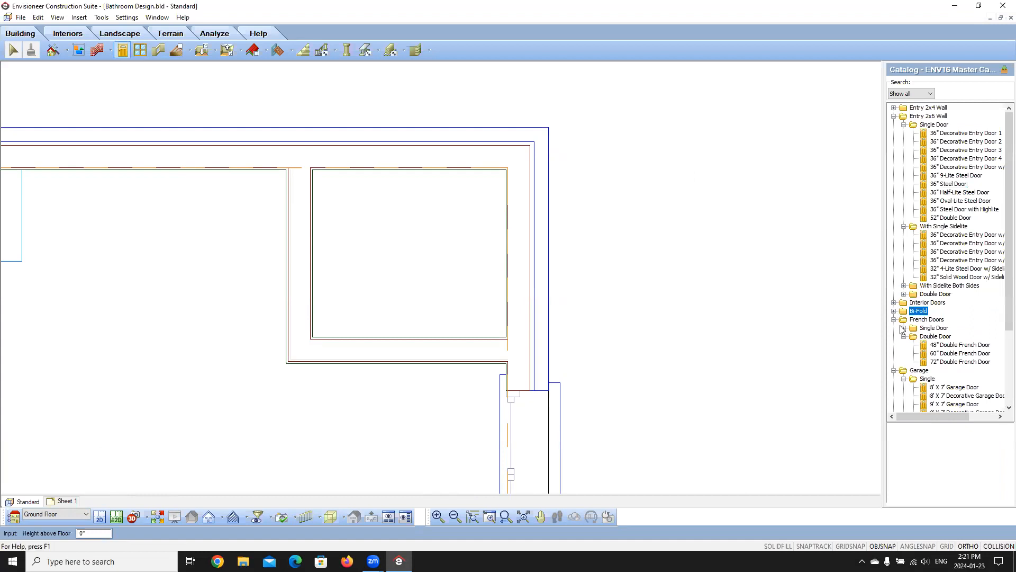
left_click(894, 370)
scroll(895, 399, "down", 1)
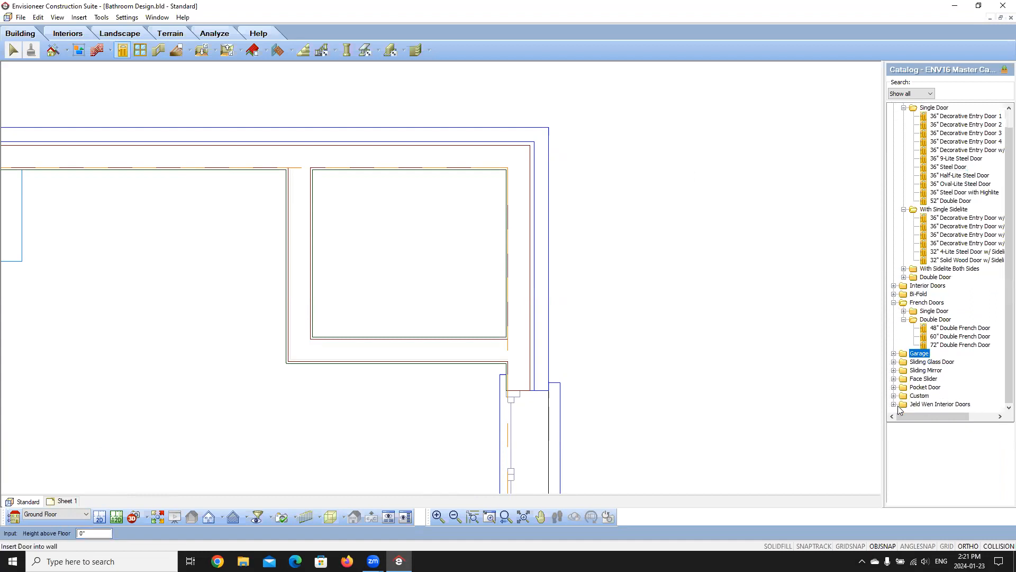
left_click(894, 395)
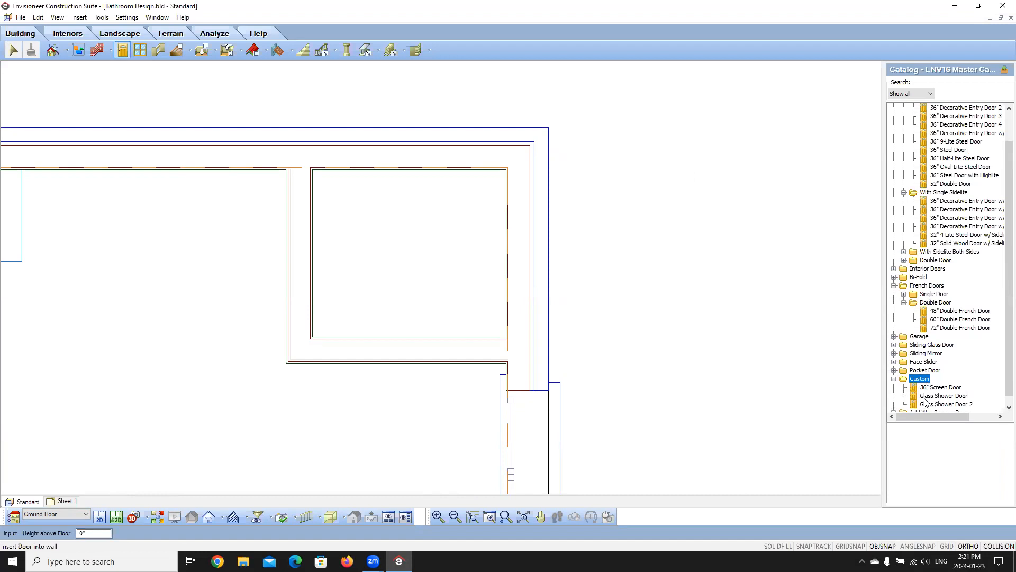
left_click(894, 379)
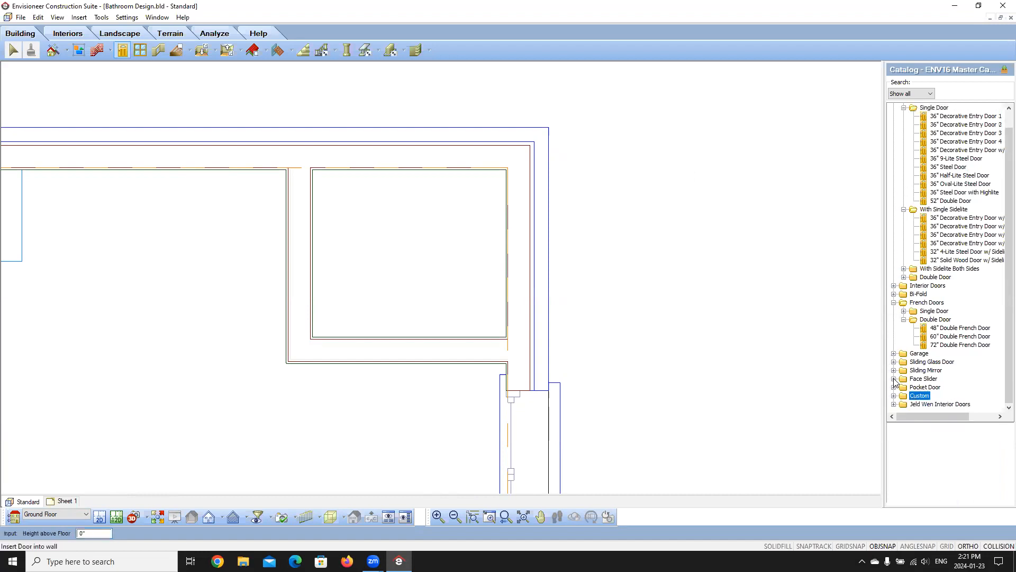
scroll(944, 267, "up", 1)
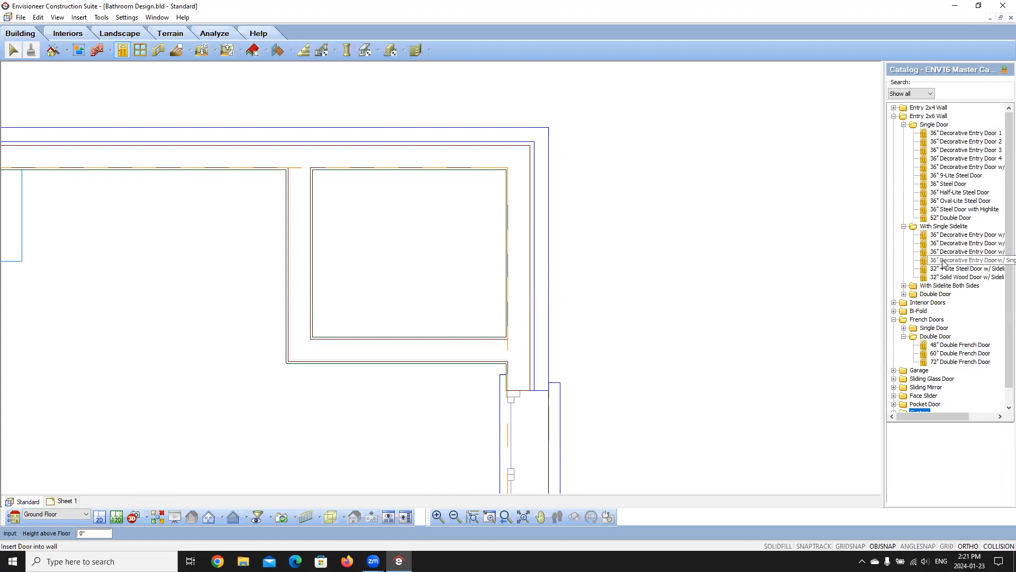
left_click(894, 320)
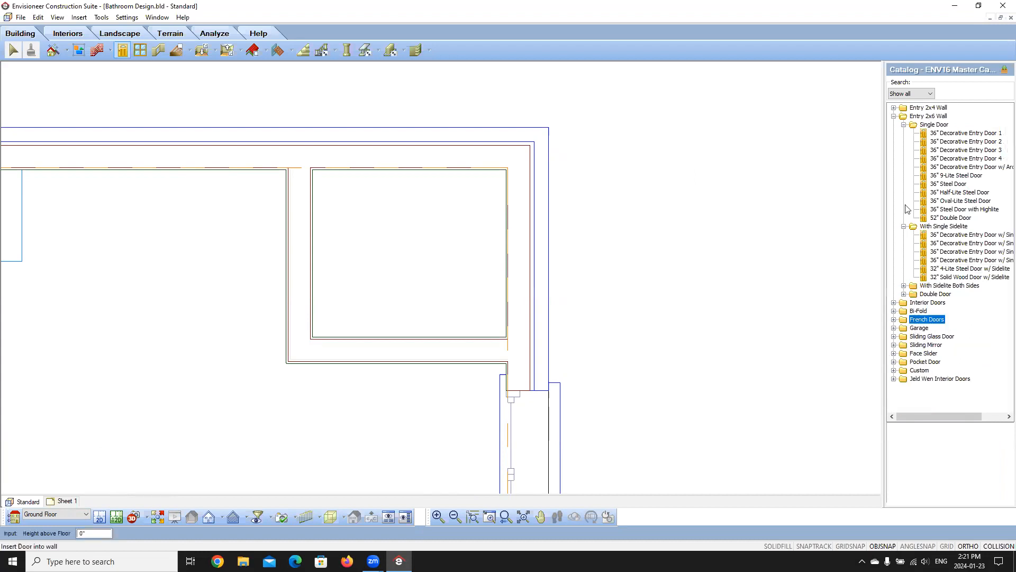
key("Escape")
left_click(894, 116)
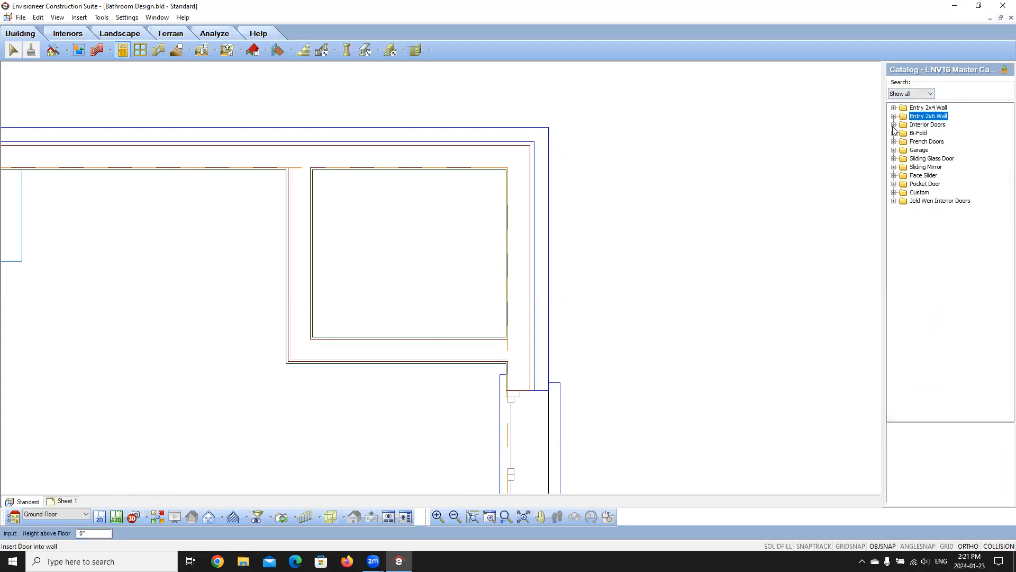
left_click(894, 125)
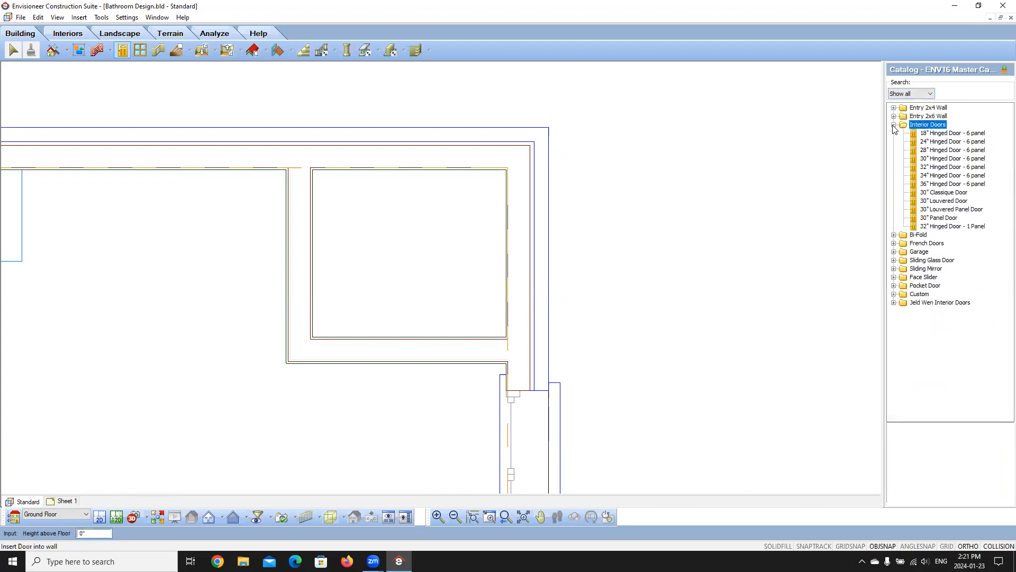
left_click(941, 167)
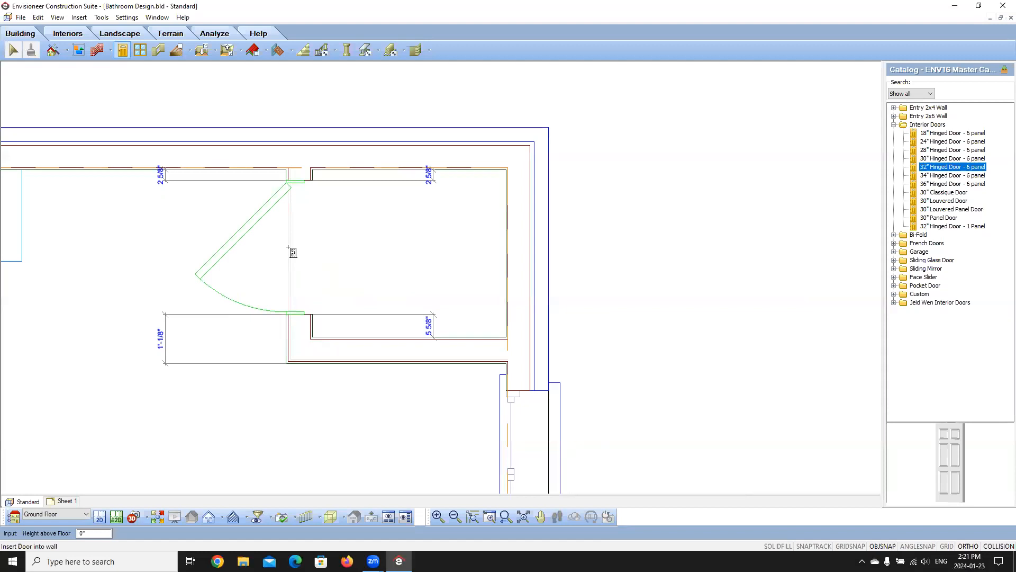
Insert the door centered on the vertical tiled shower wall and finish the placement
right_click(292, 253)
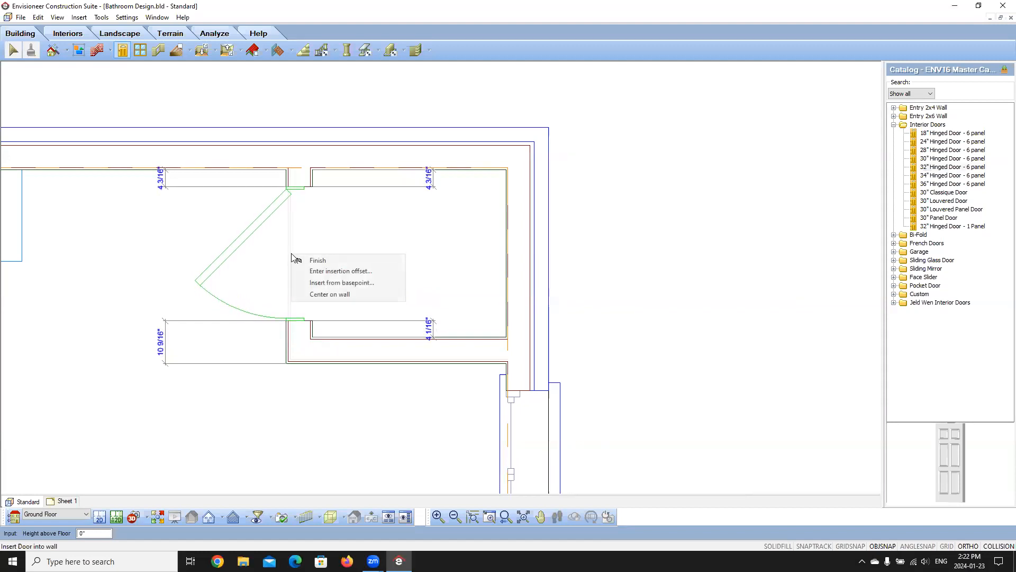
left_click(320, 294)
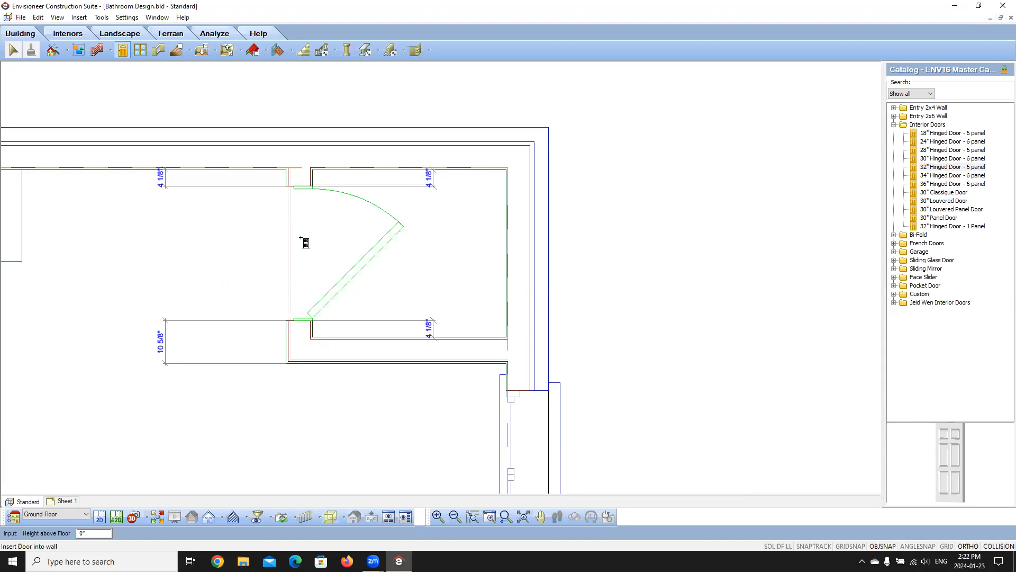
left_click(213, 369)
right_click(328, 307)
left_click(352, 312)
Delete the oversized 2868 door mark from the plan
scroll(367, 326, "down", 5)
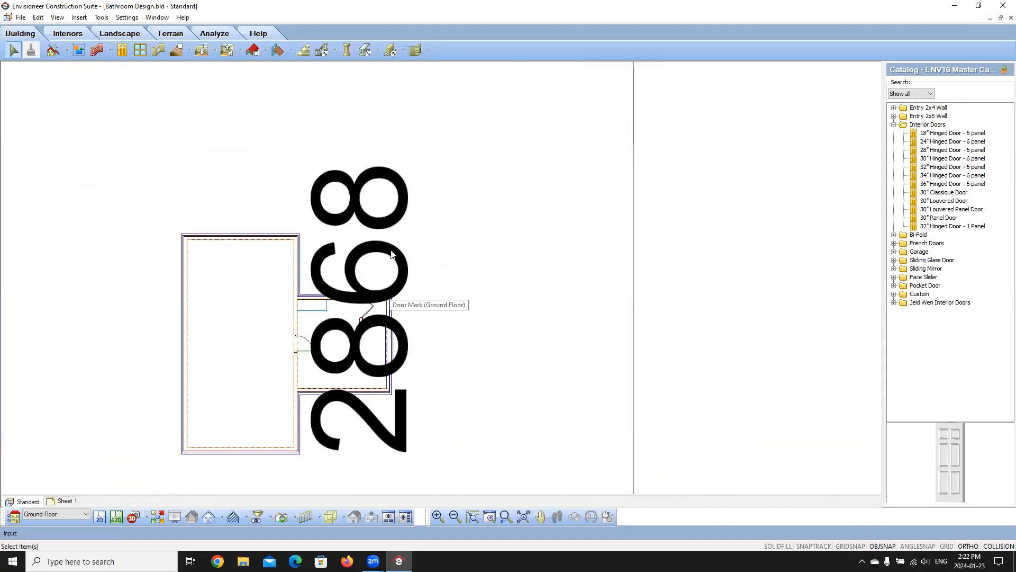
left_click(392, 255)
key("Delete")
Flip the shower door's opening so it opens outward into the bathroom
scroll(381, 328, "up", 5)
left_click(351, 272)
scroll(375, 285, "up", 2)
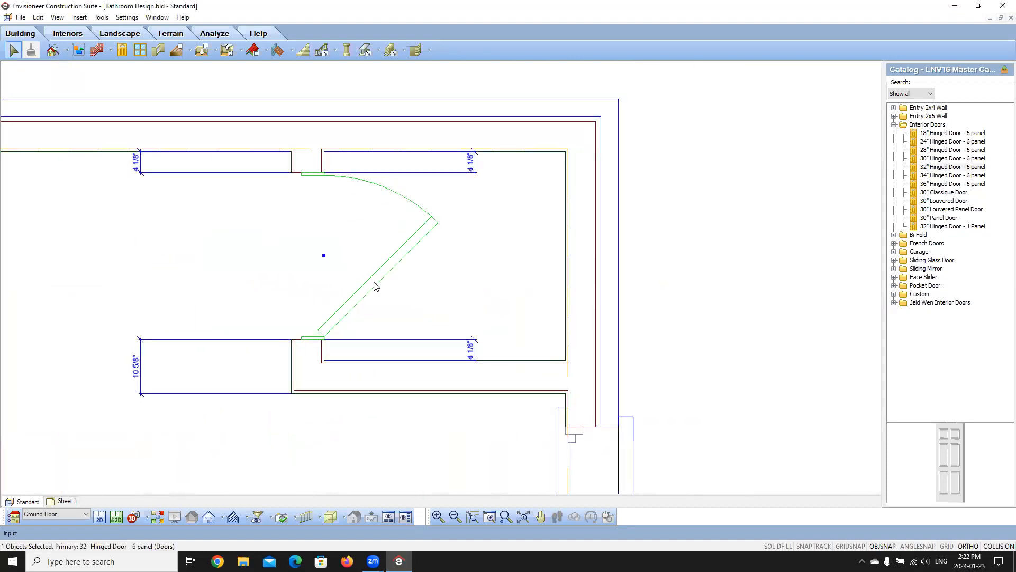
scroll(375, 286, "up", 1)
right_click(374, 286)
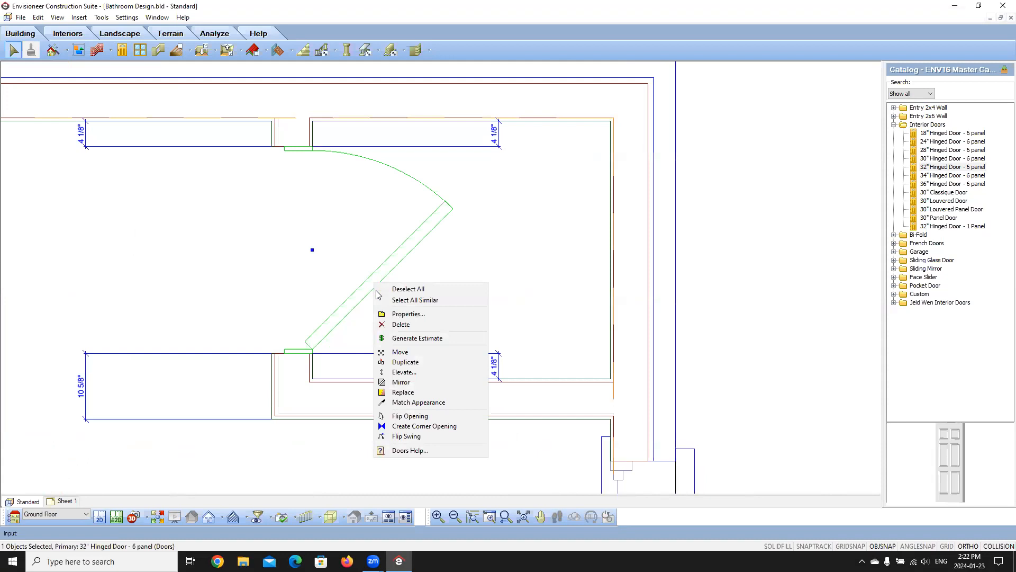
left_click(415, 417)
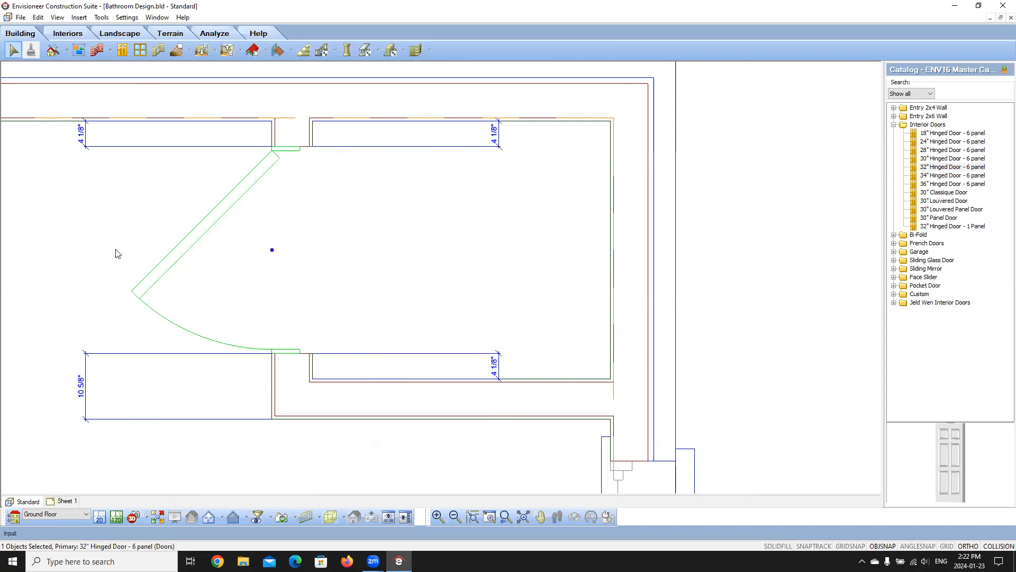
Inspect the shower door in the Bathroom camera view, then return to the 2D plan
left_click(146, 517)
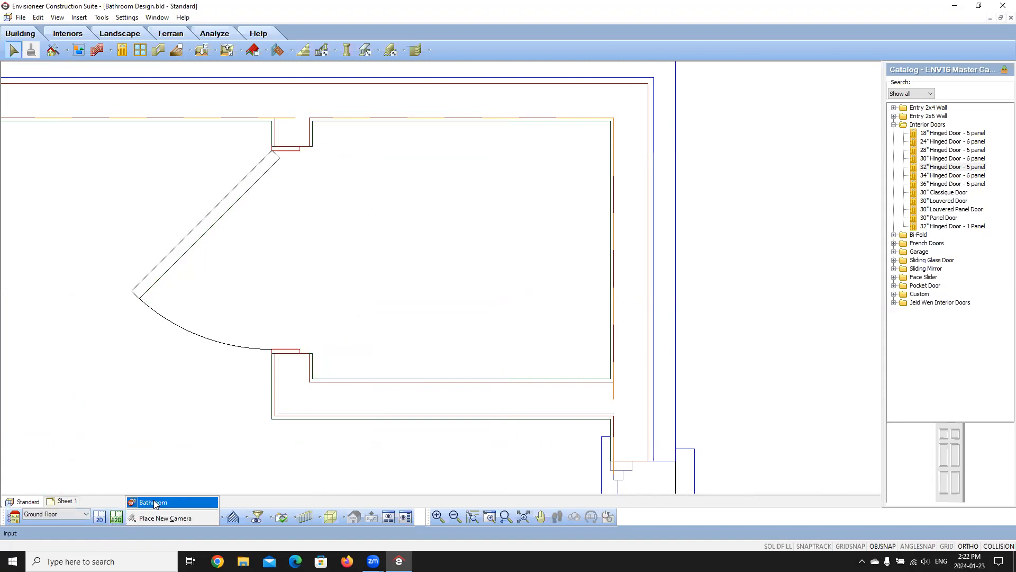
left_click(155, 503)
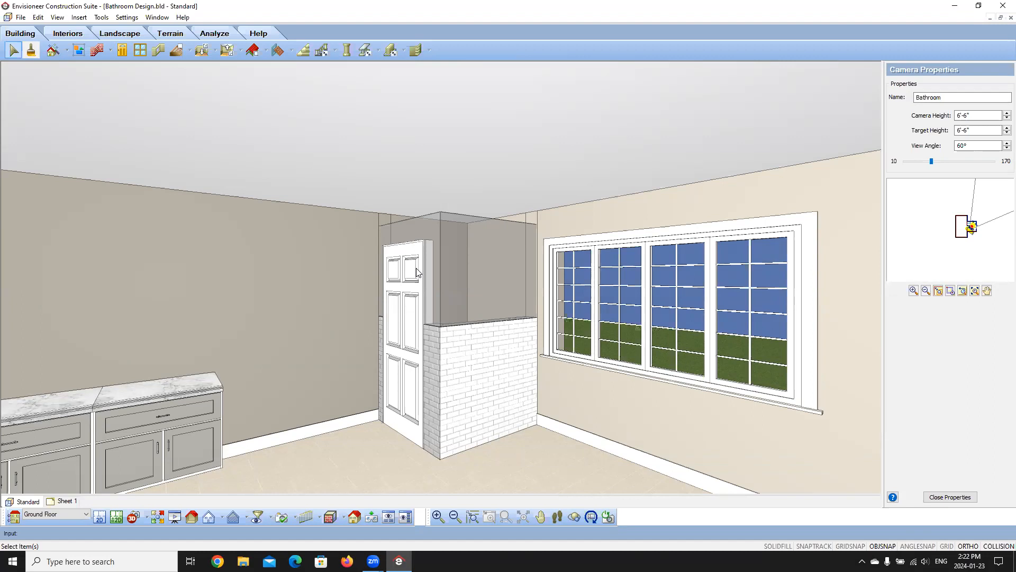
left_click(100, 517)
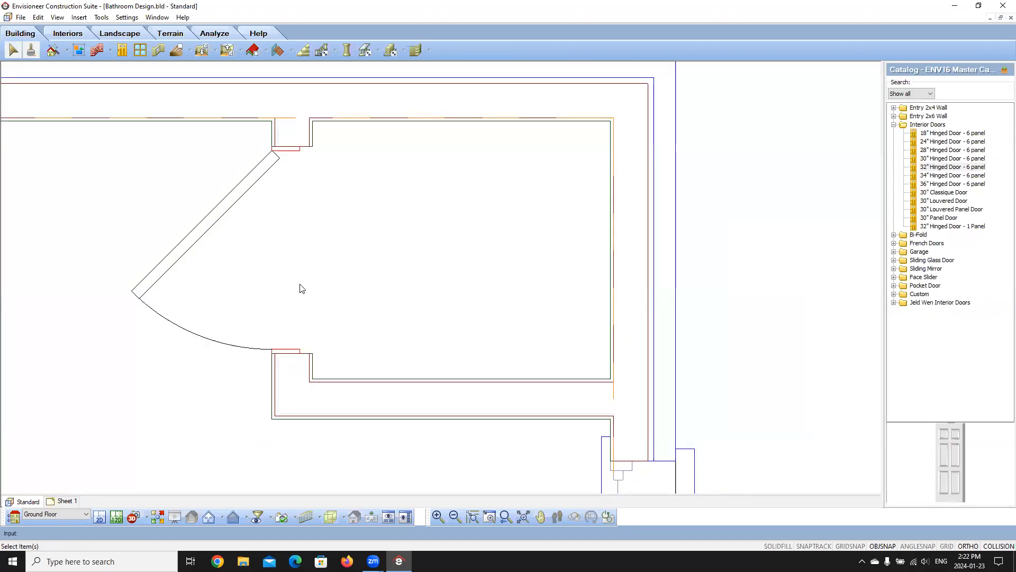
Open the hinged shower door's properties and rename it Shower Door
left_click(222, 212)
right_click(222, 212)
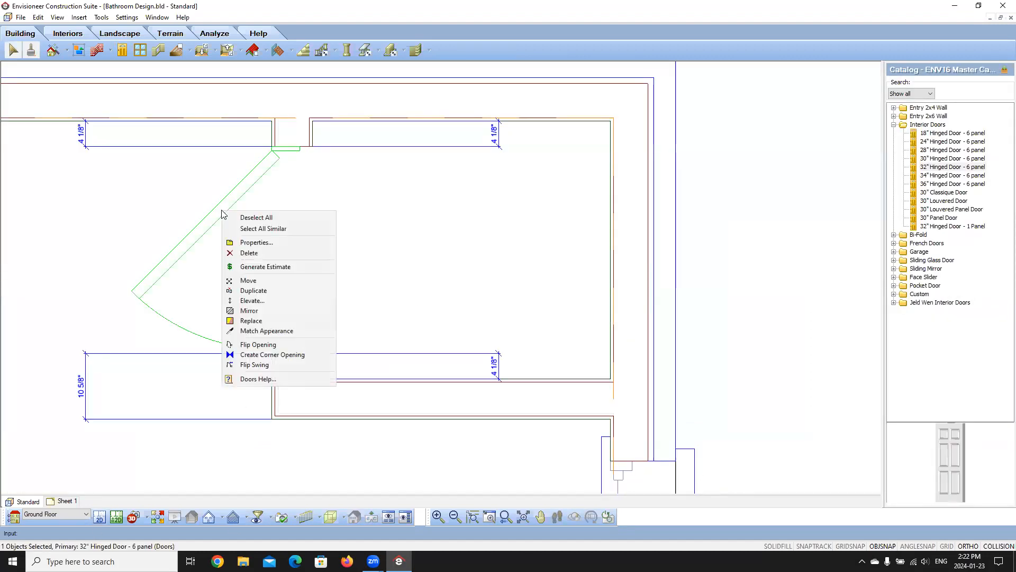
left_click(255, 243)
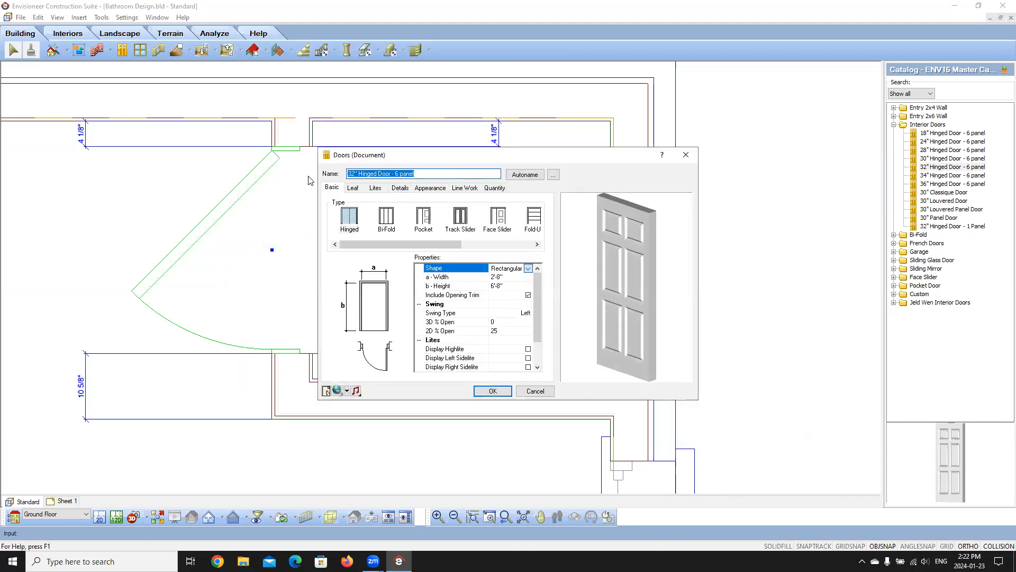
type("Shower Door")
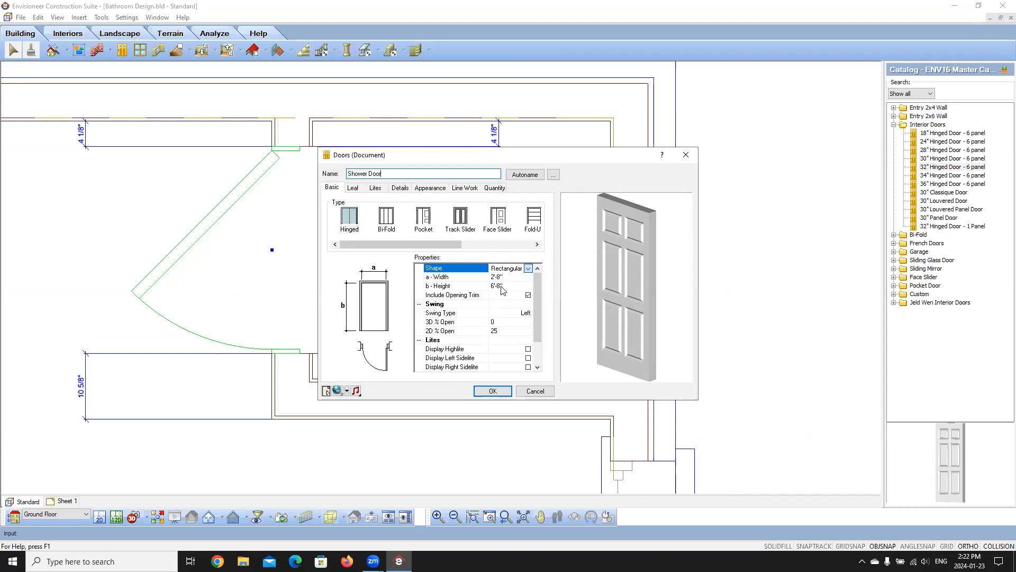
Give the shower door the plain leaf type 1 with a leaf depth of 1/2"
left_click(354, 188)
left_click(348, 223)
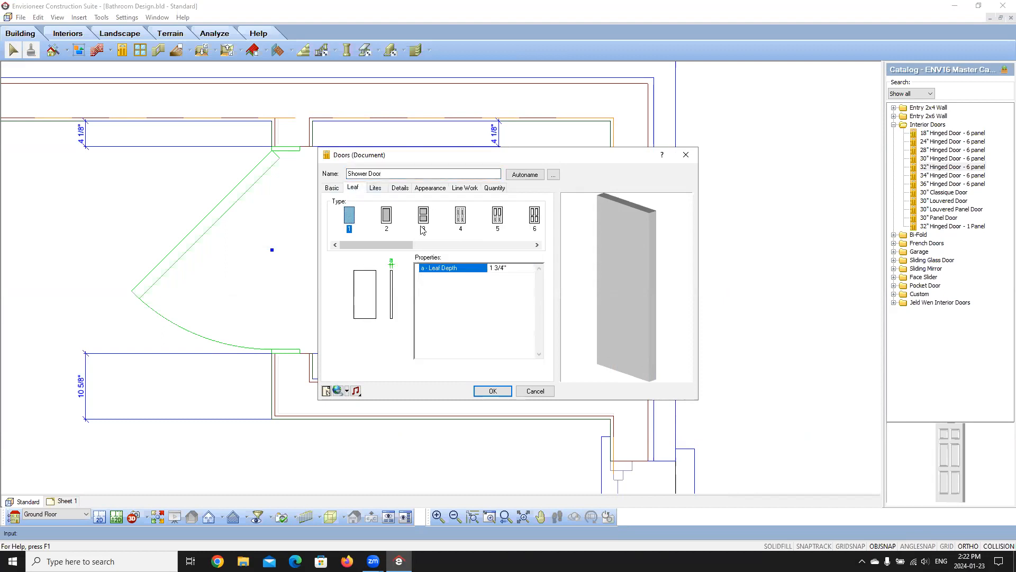
left_click(517, 269)
type("1/2")
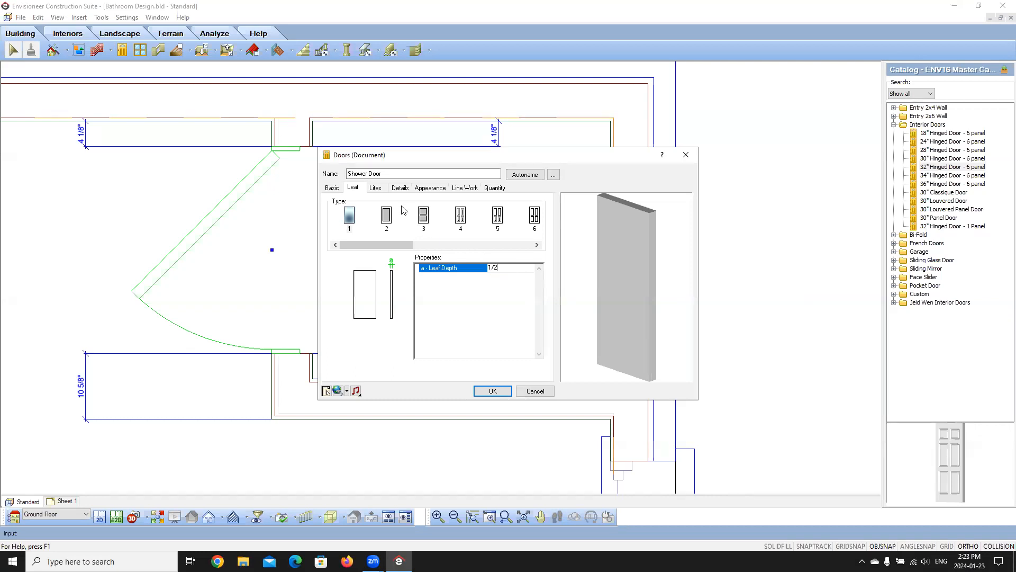
Set the shower door's frame depth and frame width to 3/4" each
left_click(401, 188)
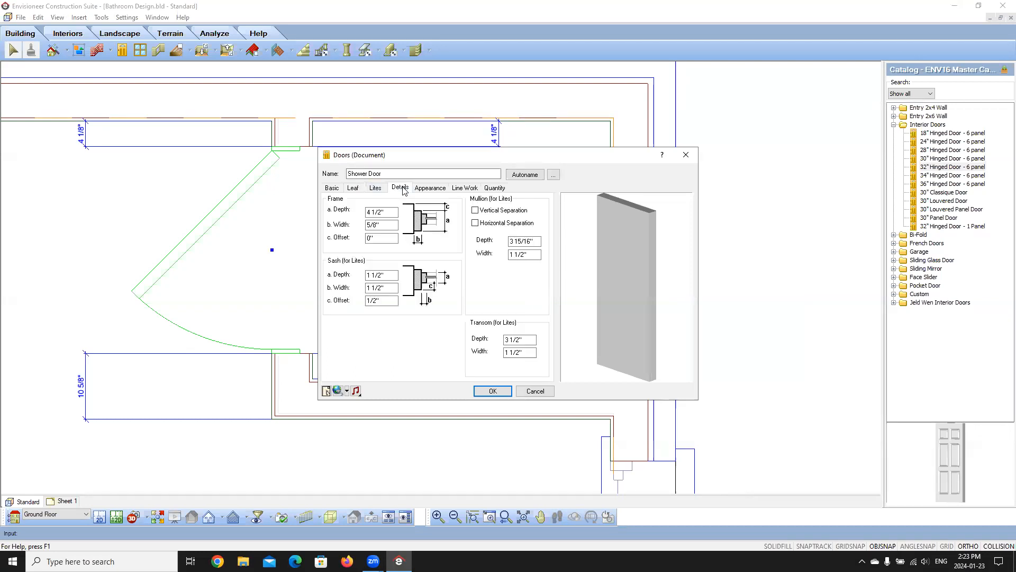
left_click(387, 213)
type("3/4")
key("Tab")
type("3/")
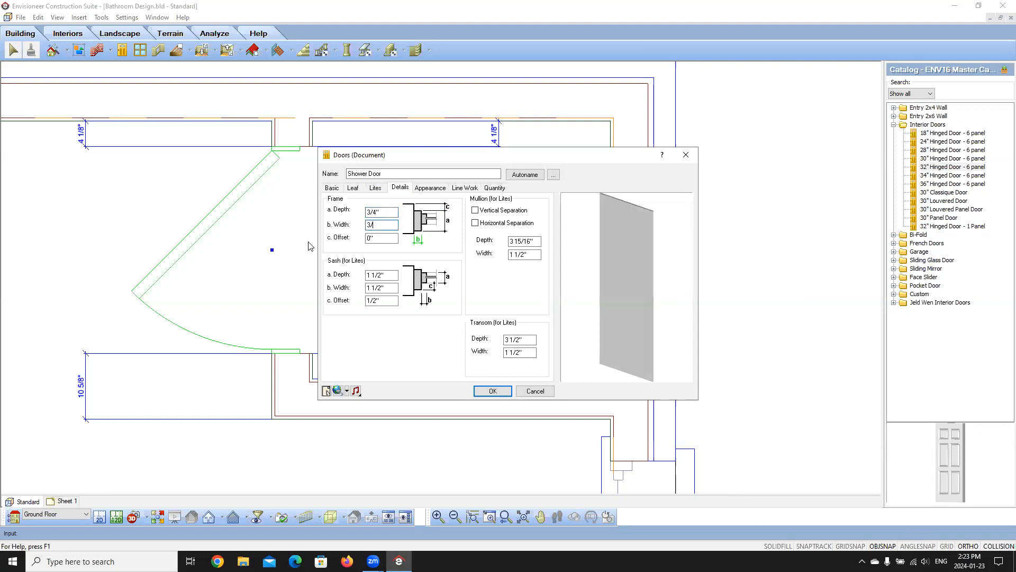
type("4")
left_click(386, 212)
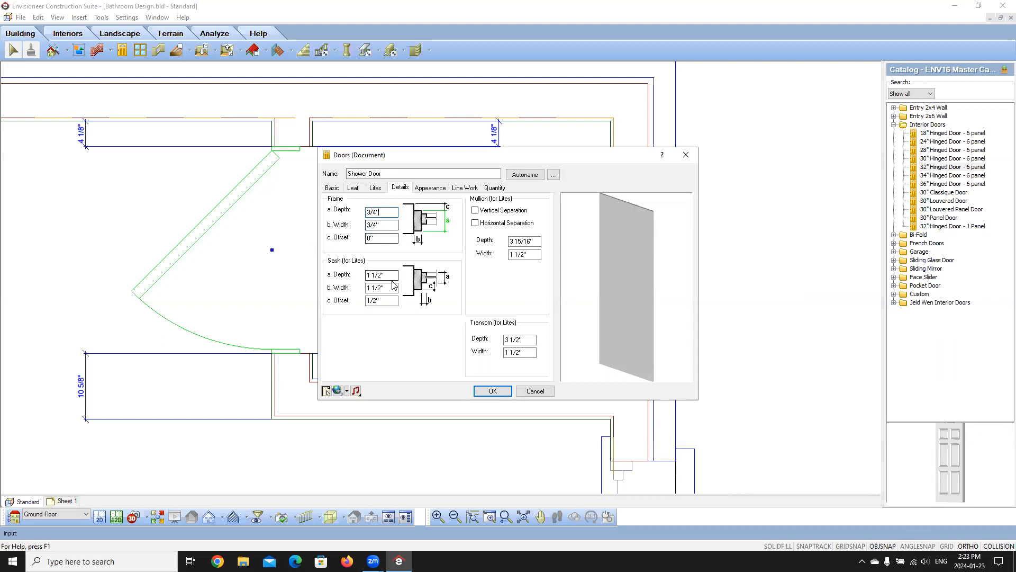
left_click_drag(678, 242, 655, 237)
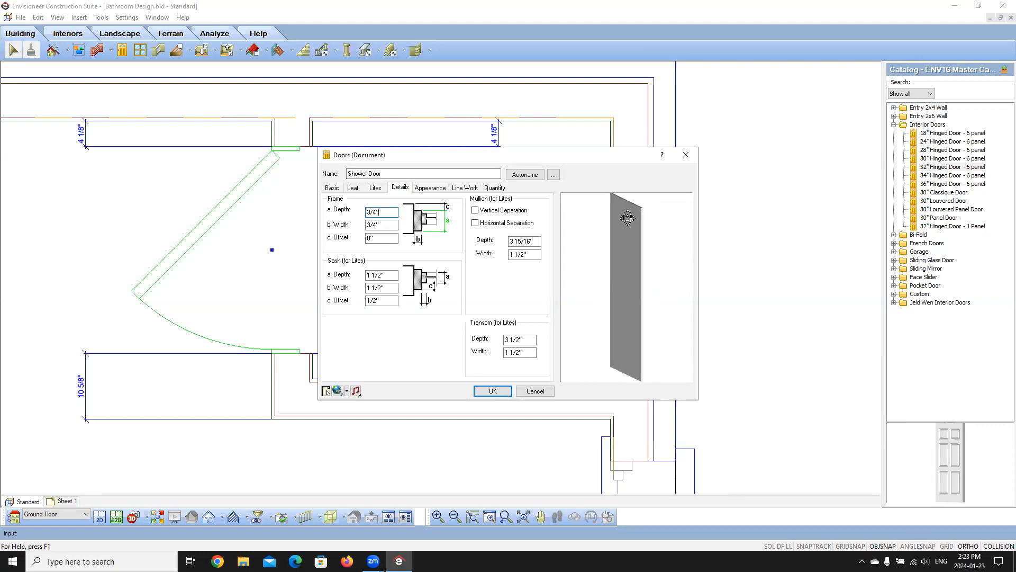
left_click(430, 188)
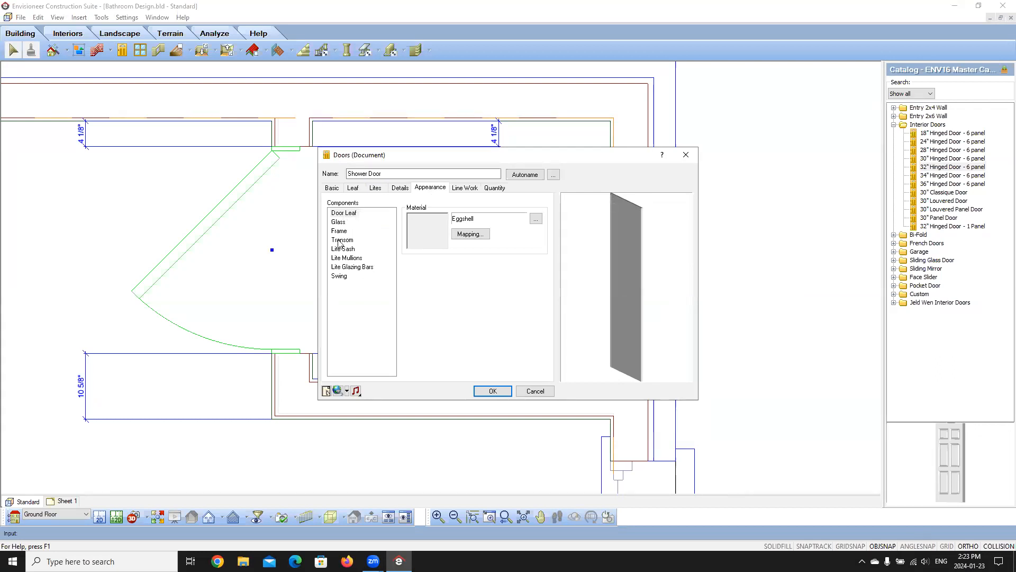
left_click(400, 187)
double_click(383, 213)
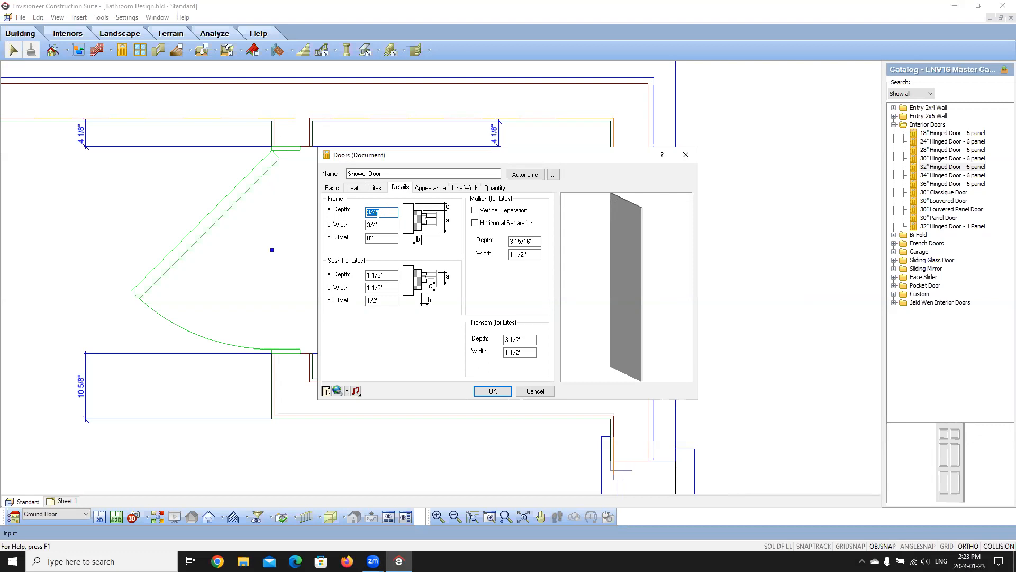
Assign the Appliance Stainless Steel material from the Finishes group to the shower door's frame
left_click(430, 188)
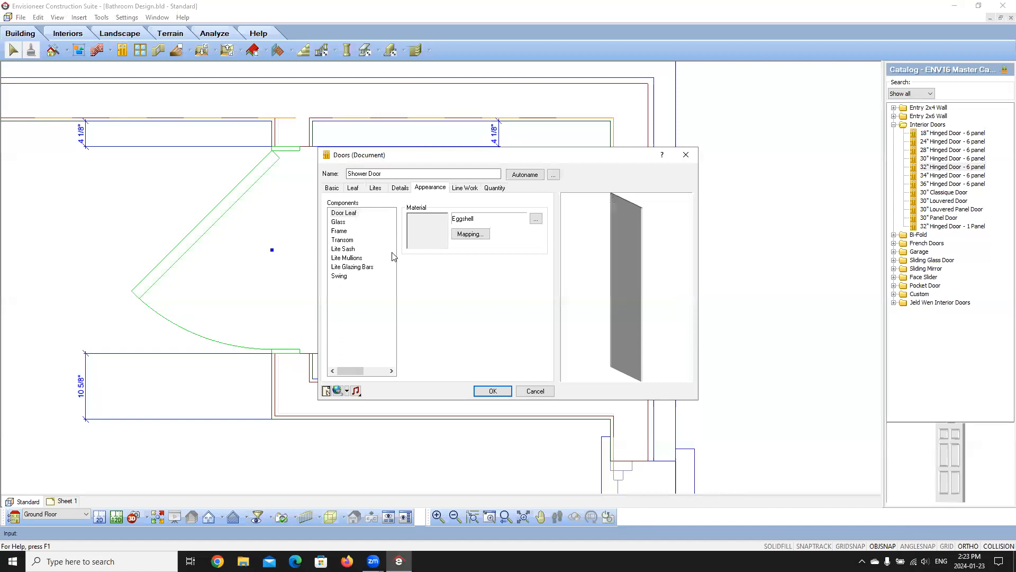
left_click(344, 231)
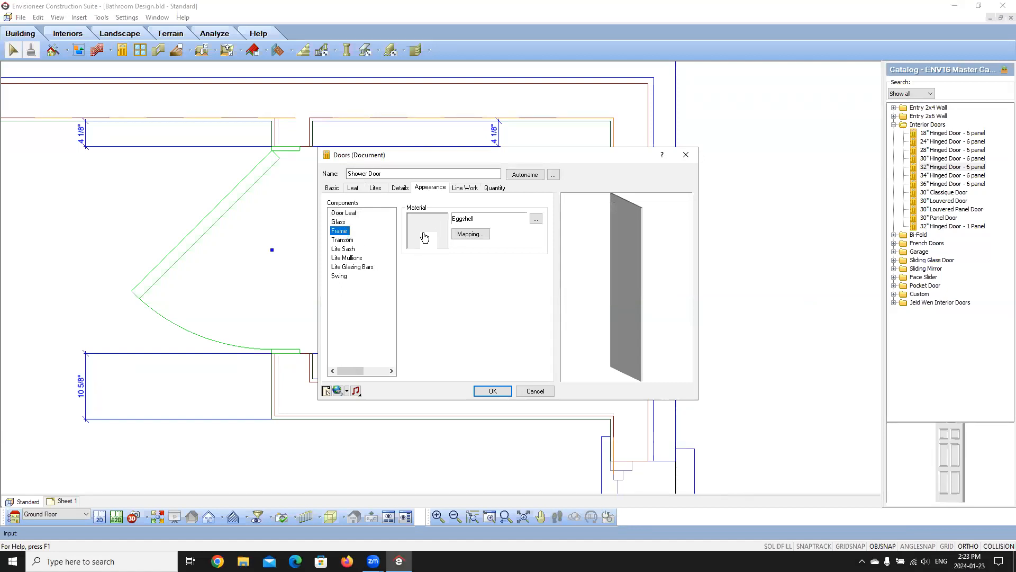
left_click(431, 228)
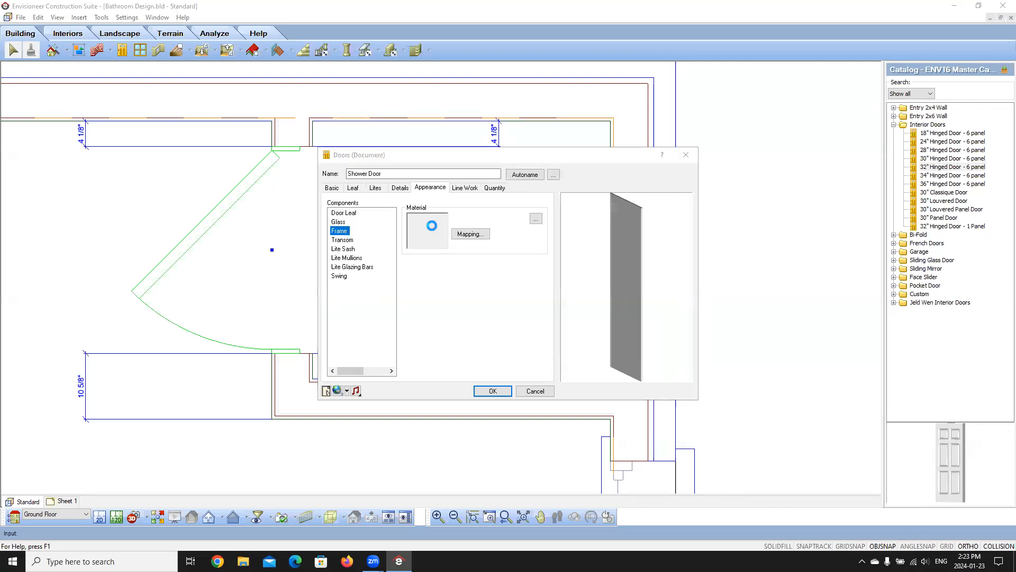
scroll(470, 196, "down", 5)
scroll(470, 195, "up", 3)
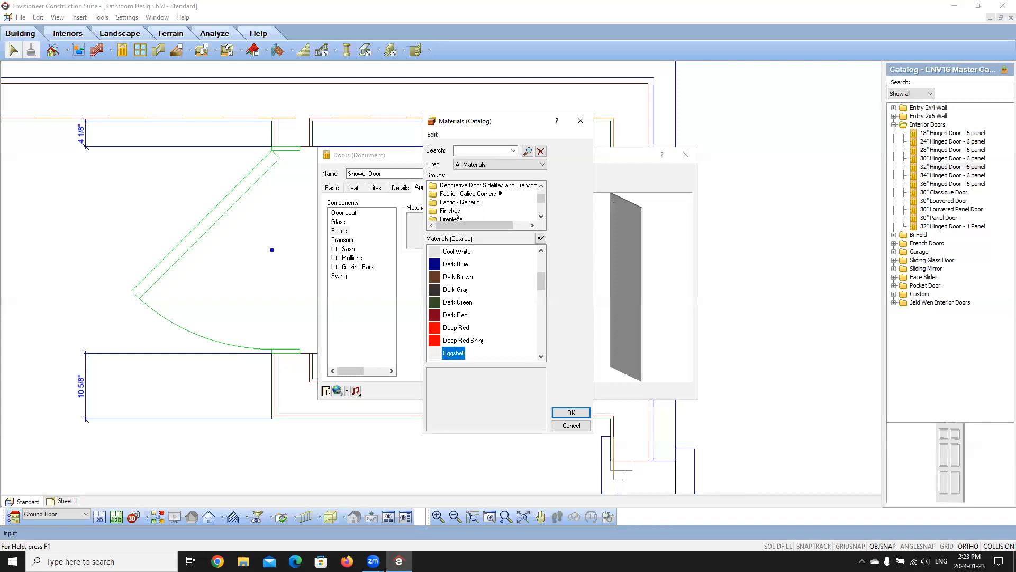
left_click(454, 210)
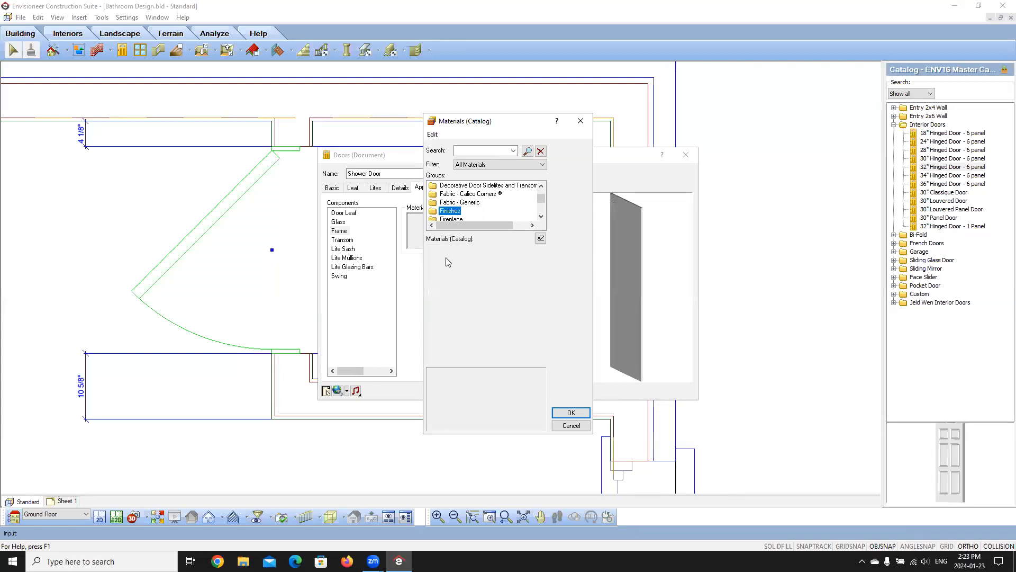
left_click(454, 252)
left_click(571, 412)
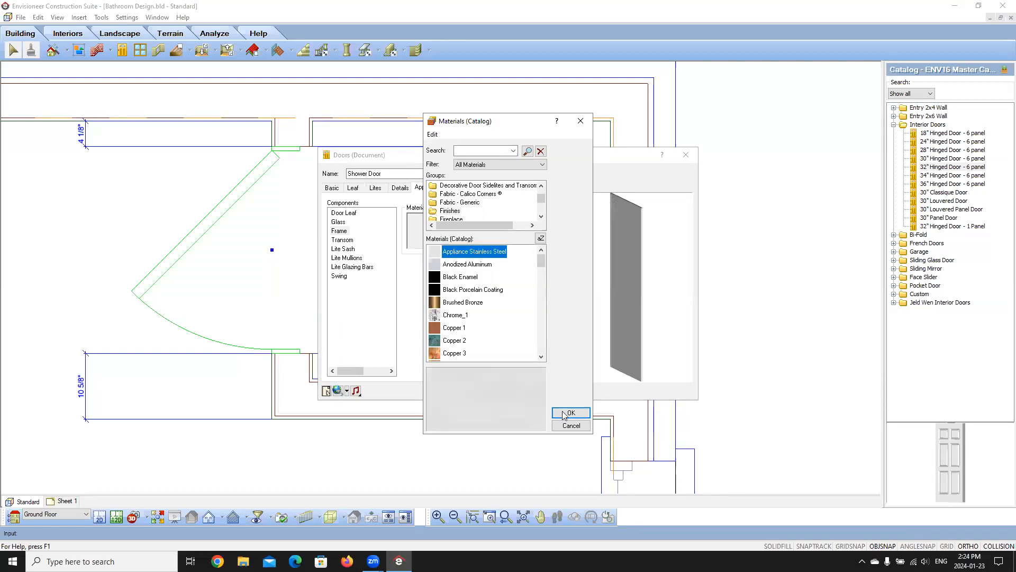
Assign Common Glass from the Glass / Mirror group to the door leaf and apply the shower door's properties
left_click(343, 212)
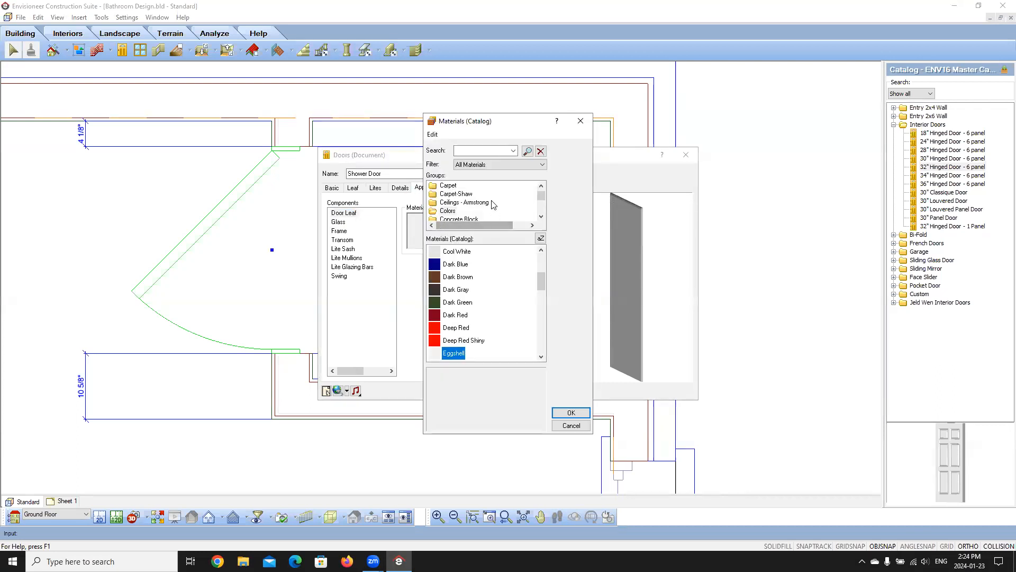
scroll(482, 210, "down", 2)
scroll(482, 211, "down", 3)
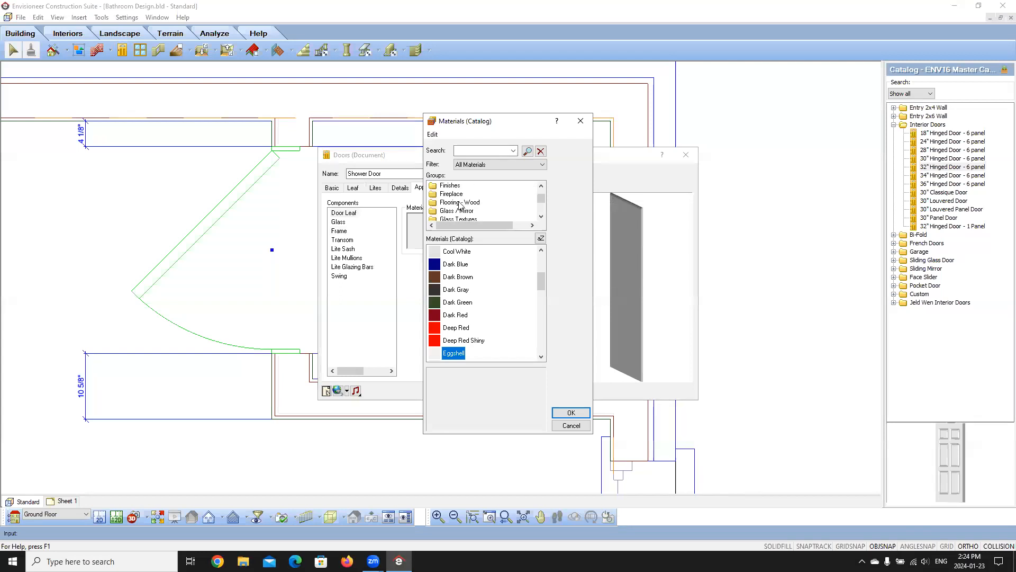
left_click(456, 211)
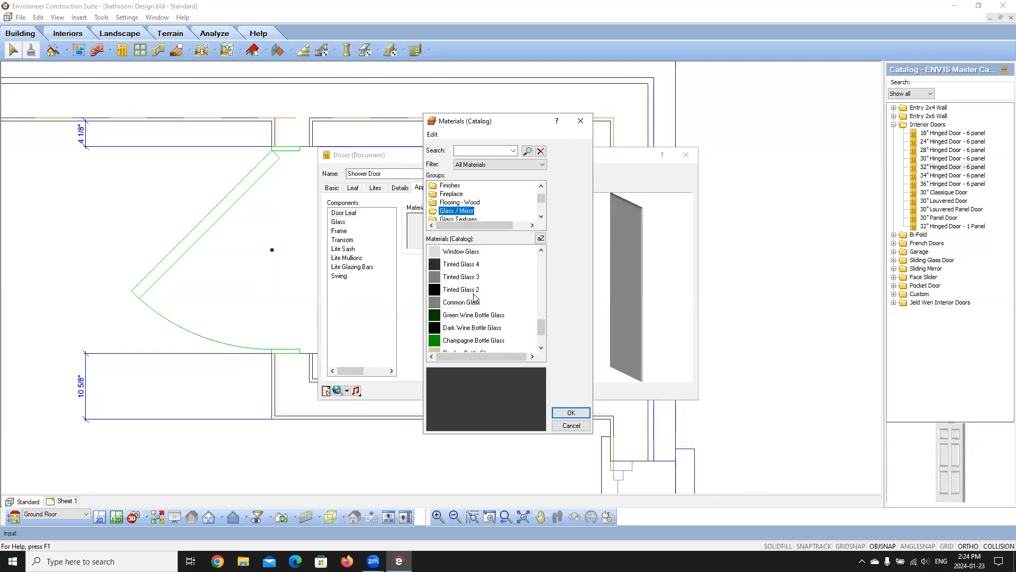
left_click(460, 302)
left_click(571, 413)
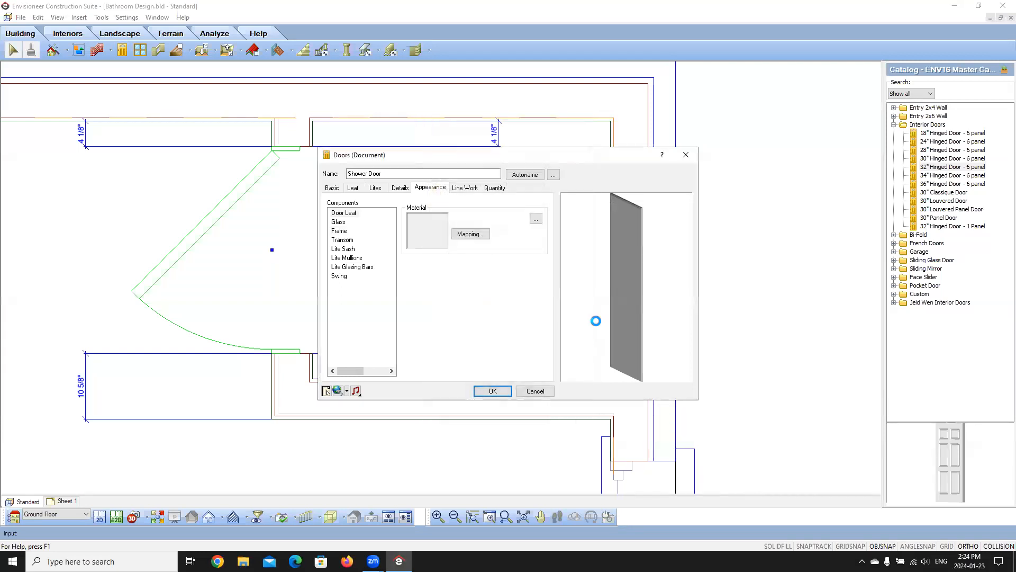
left_click_drag(609, 307, 630, 307)
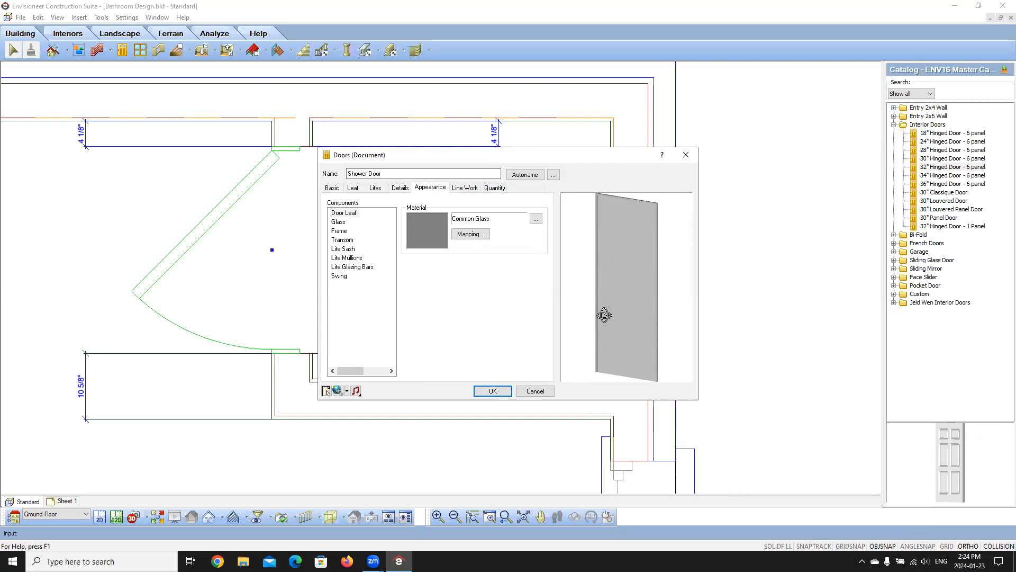
left_click(493, 392)
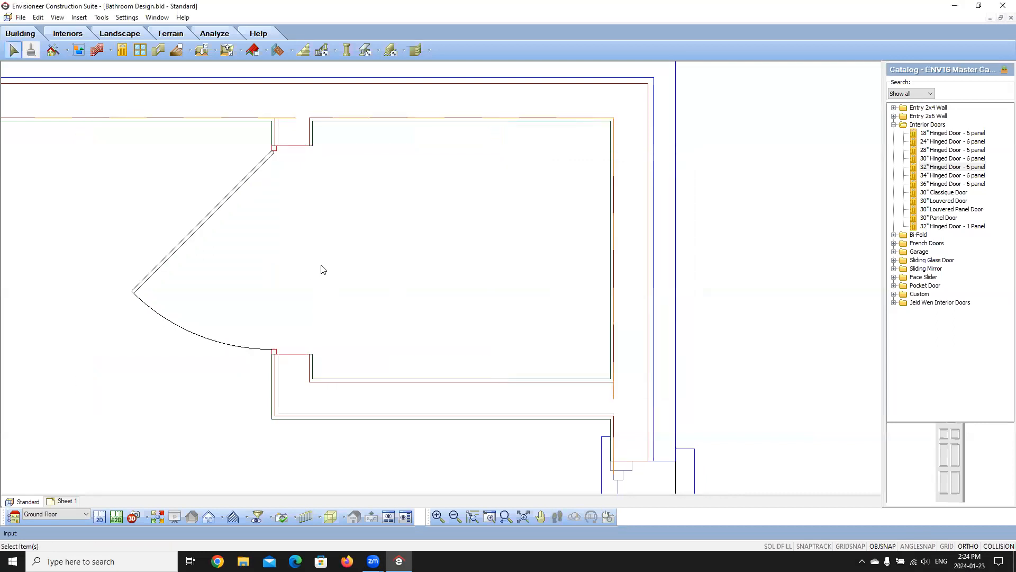
Elevate the shower door by 3" in the Bathroom camera view
left_click(159, 522)
left_click(169, 501)
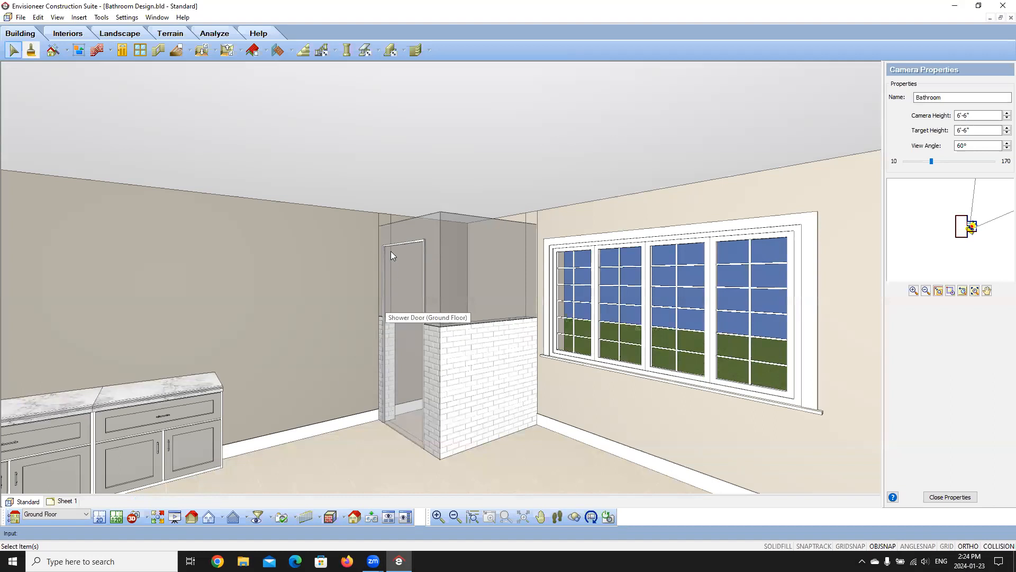
left_click(405, 309)
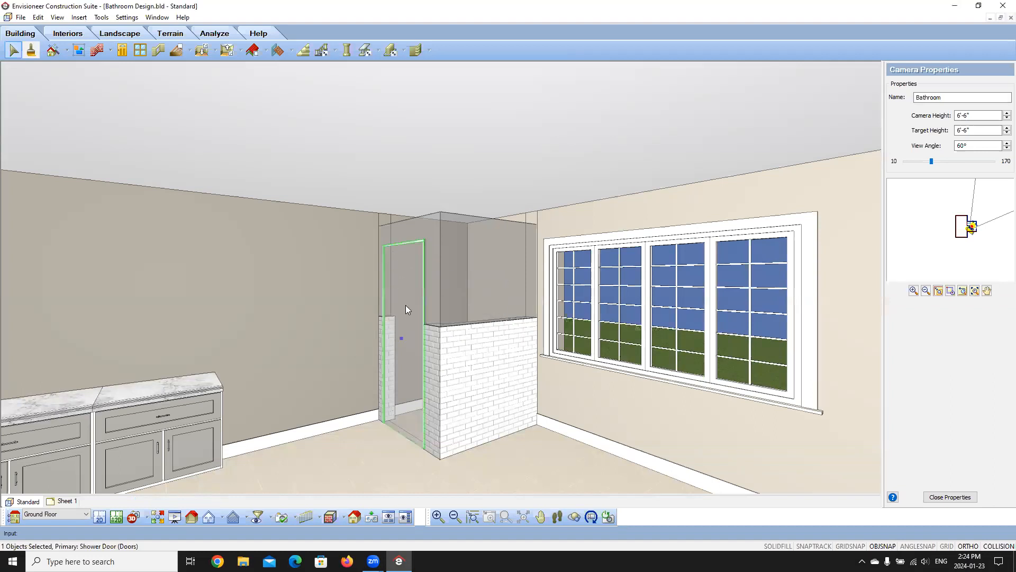
right_click(406, 309)
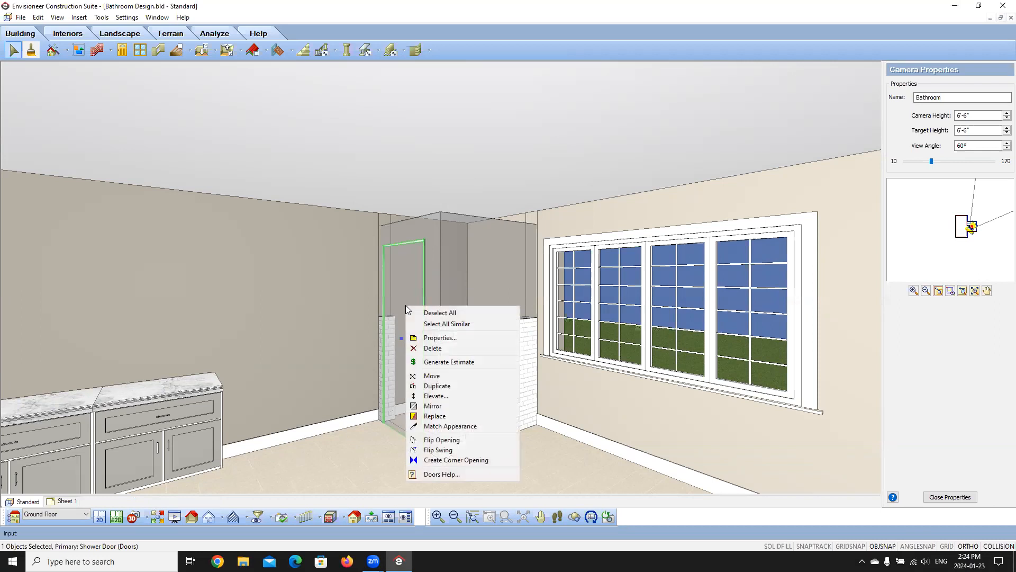
left_click(435, 396)
type("3")
left_click(472, 306)
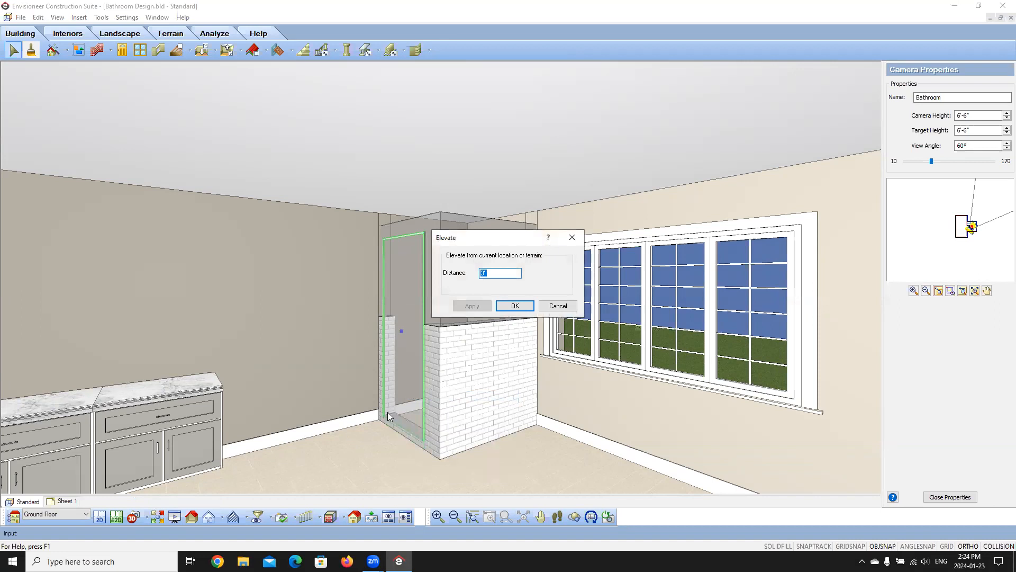
left_click(511, 307)
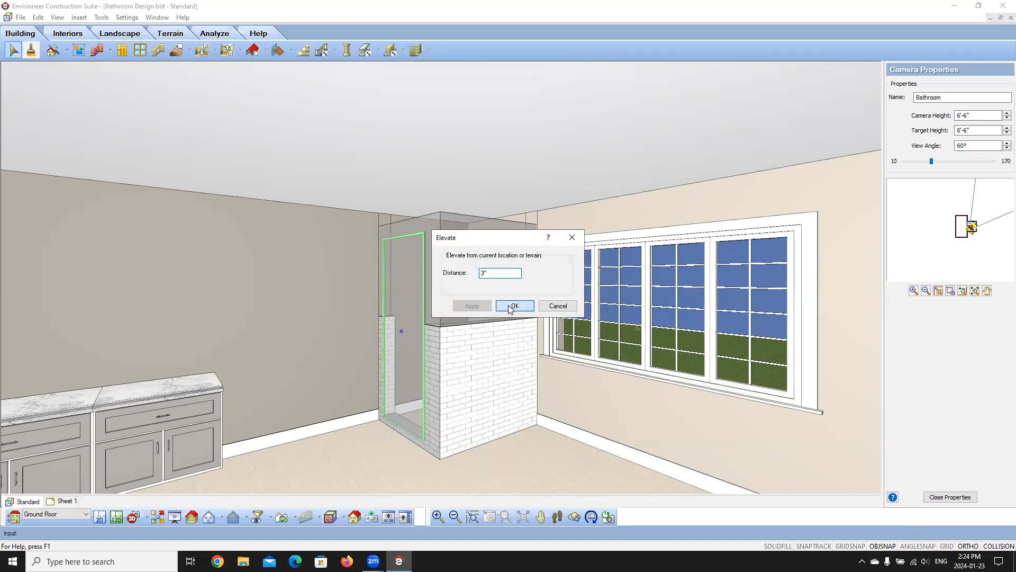
left_click(286, 513)
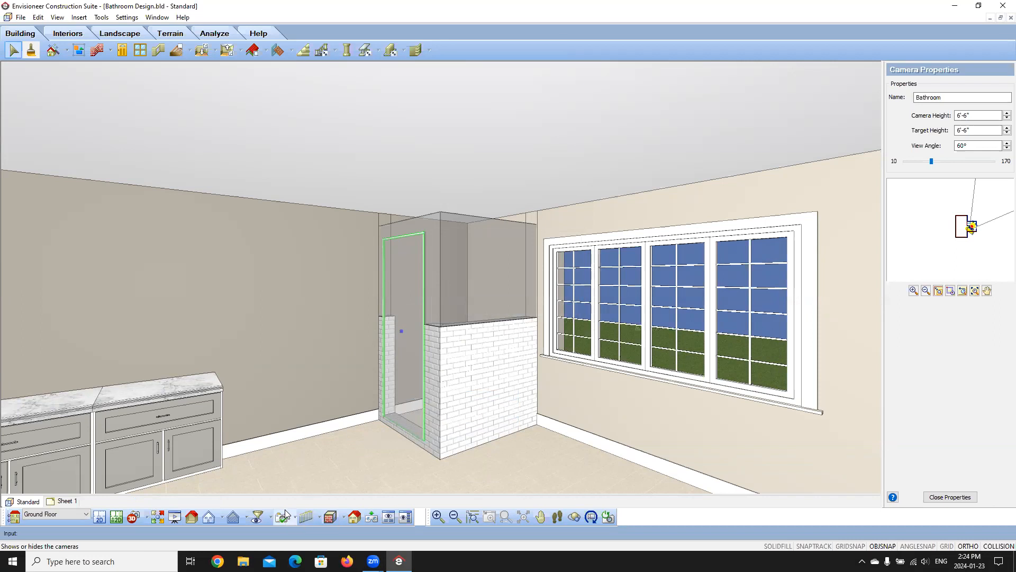
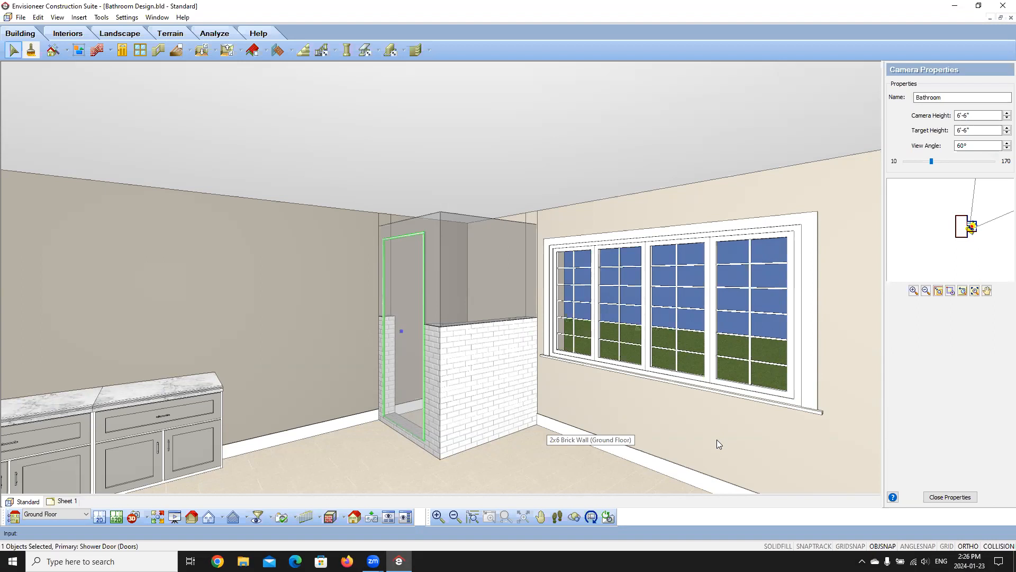
Return to the 2D plan and save a copy of the Tiled Shower Wall element to the catalog
left_click(100, 517)
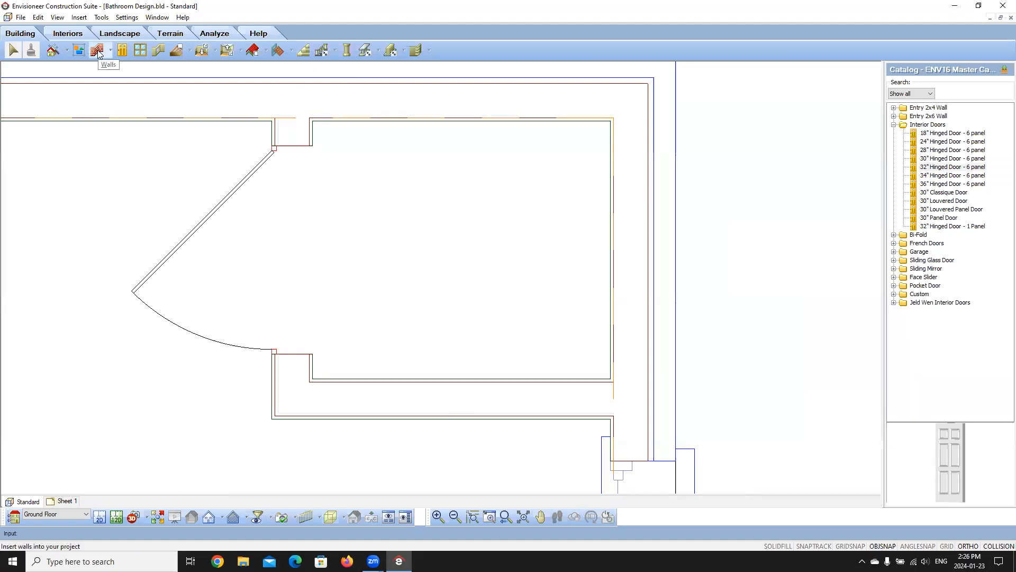
left_click(21, 17)
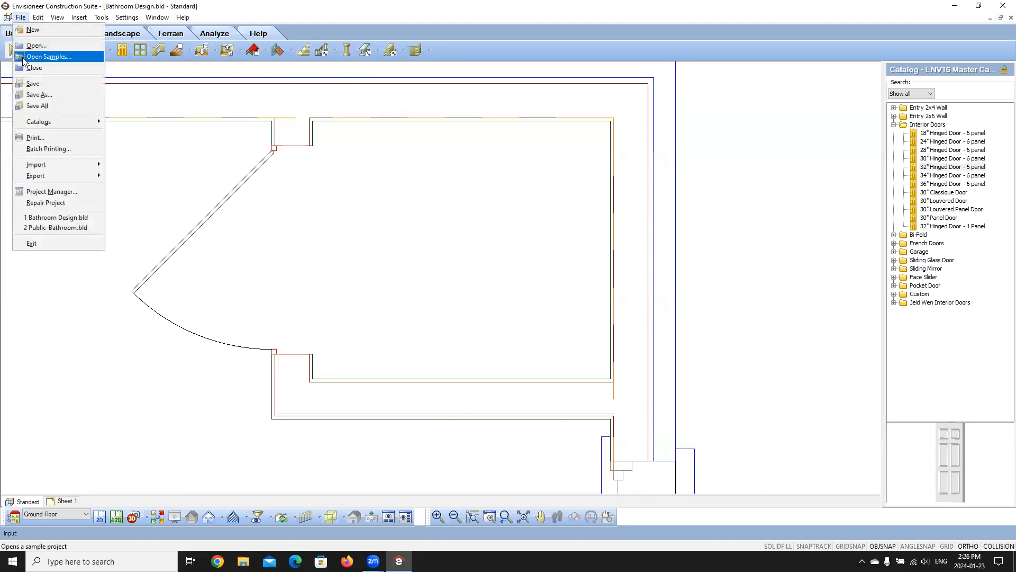
mouse_move(51, 122)
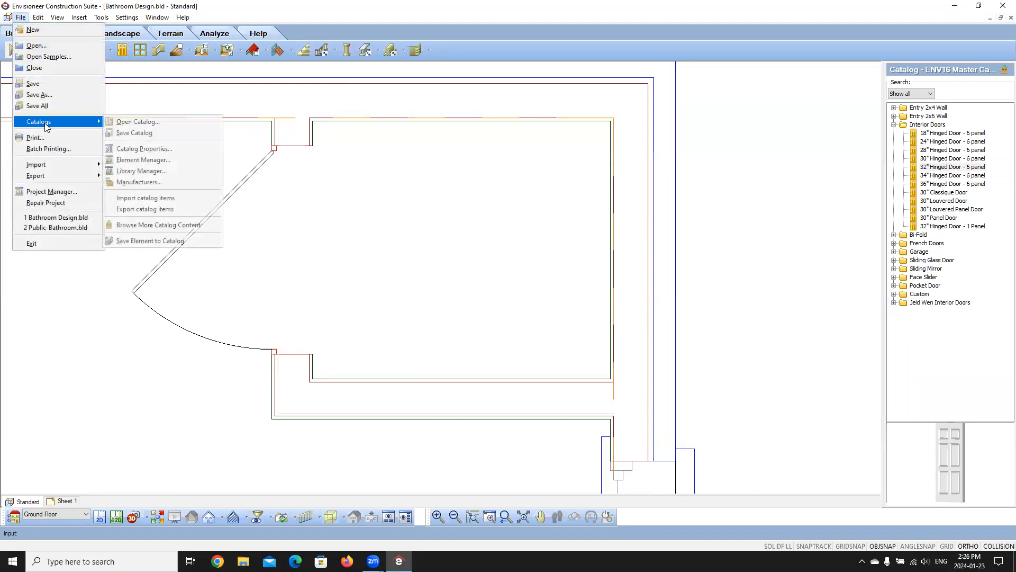
left_click(170, 242)
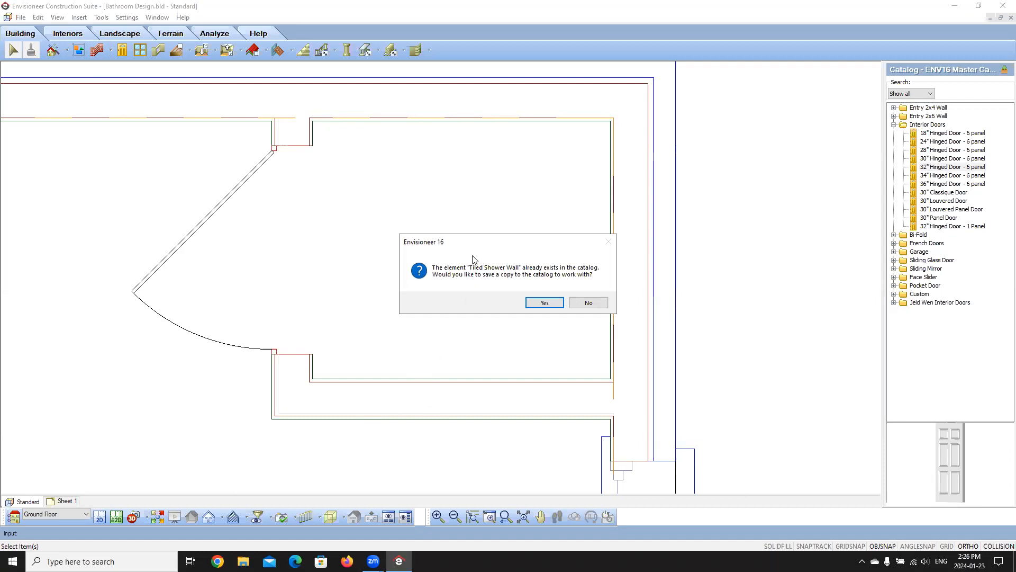
left_click(544, 302)
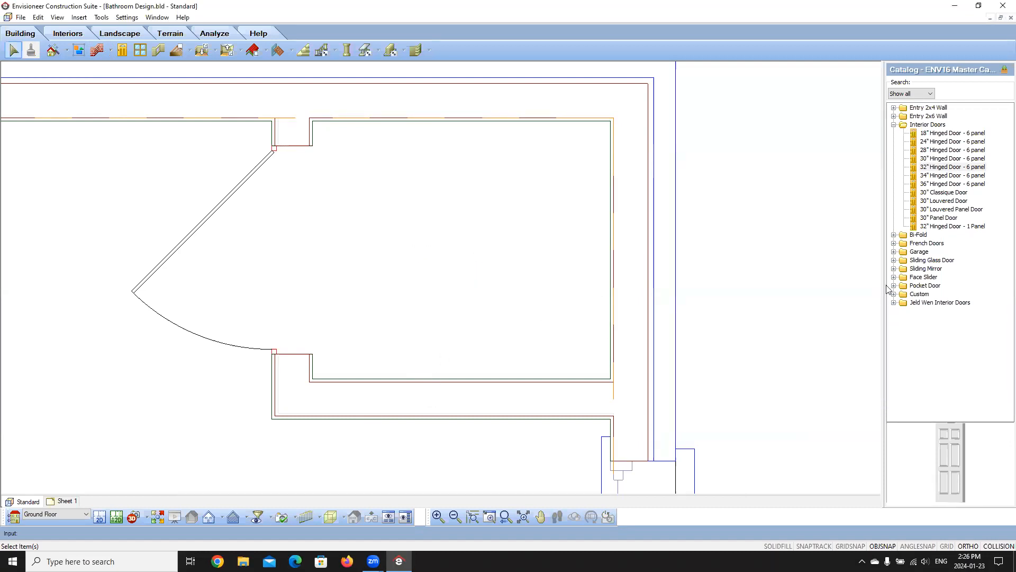
Insert an 8' Tiled Shower Wall from the Wood Framed group, running down the plan from the shower's outer corner
left_click(97, 51)
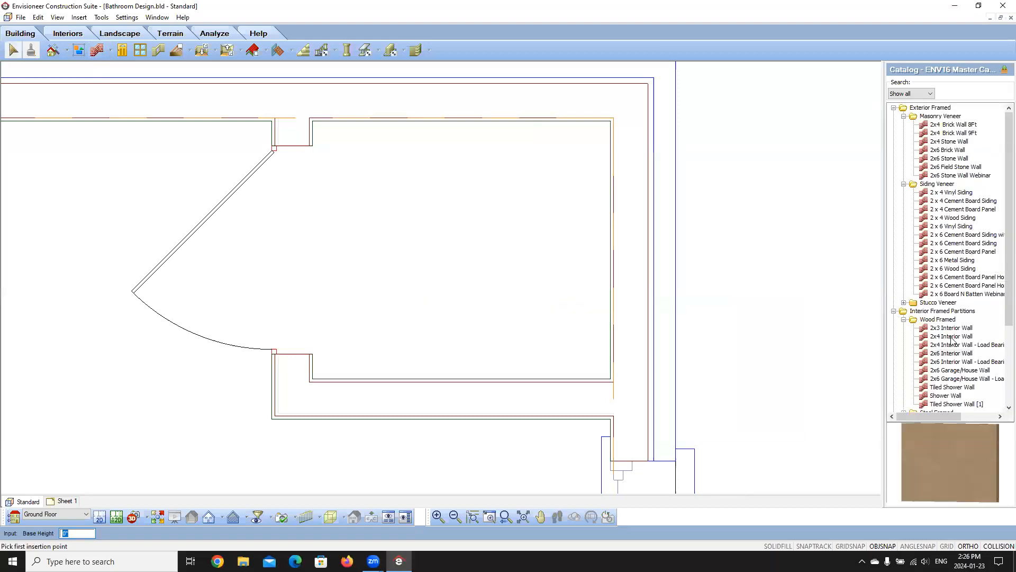
scroll(950, 365, "down", 1)
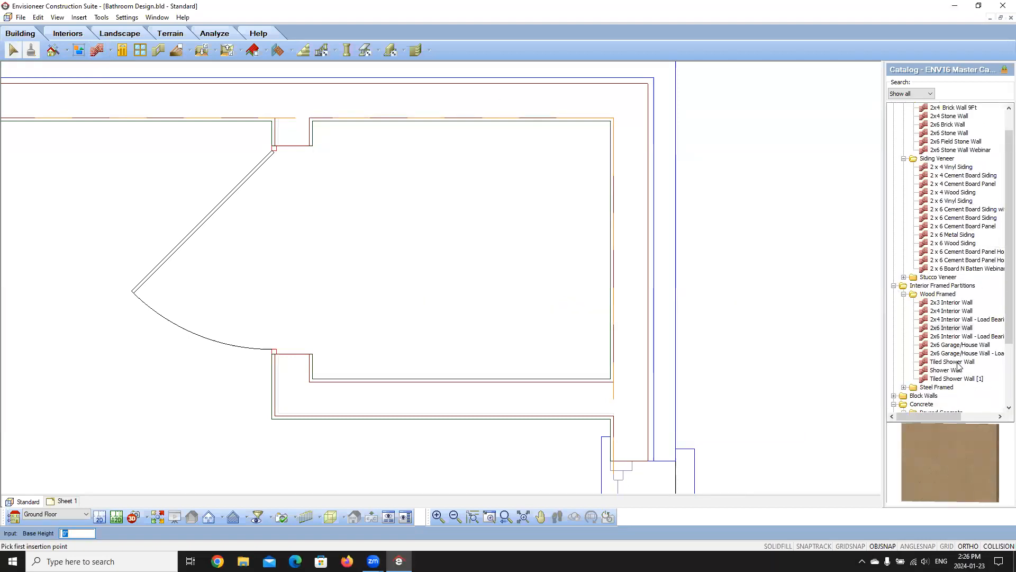
left_click(953, 362)
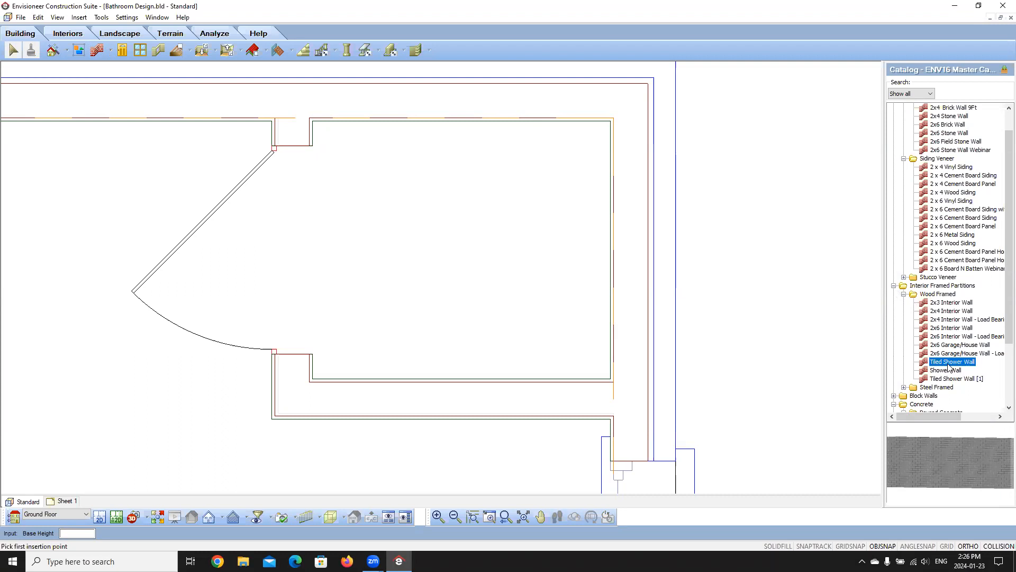
scroll(546, 199, "down", 2)
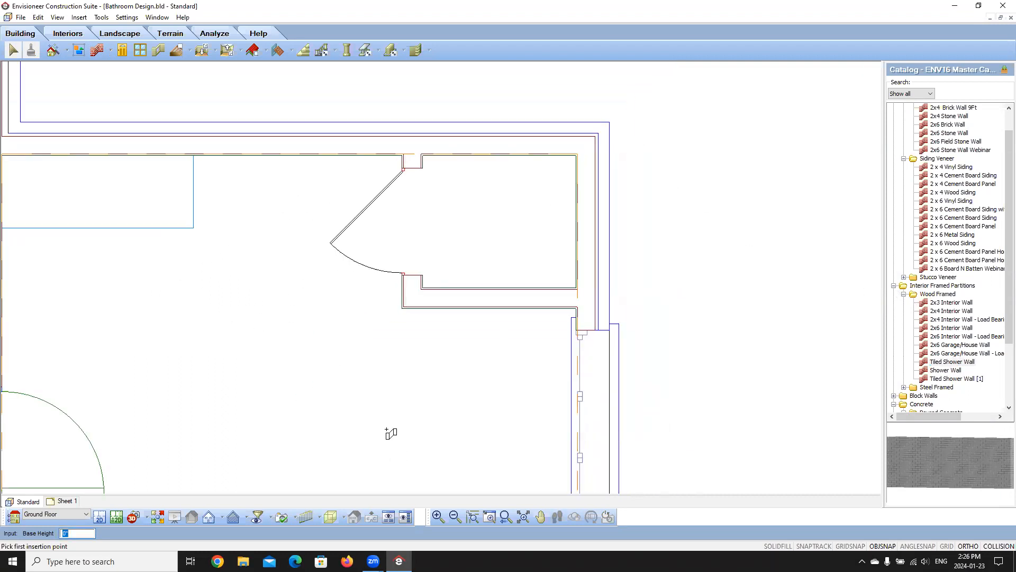
left_click(412, 299)
scroll(482, 290, "down", 2)
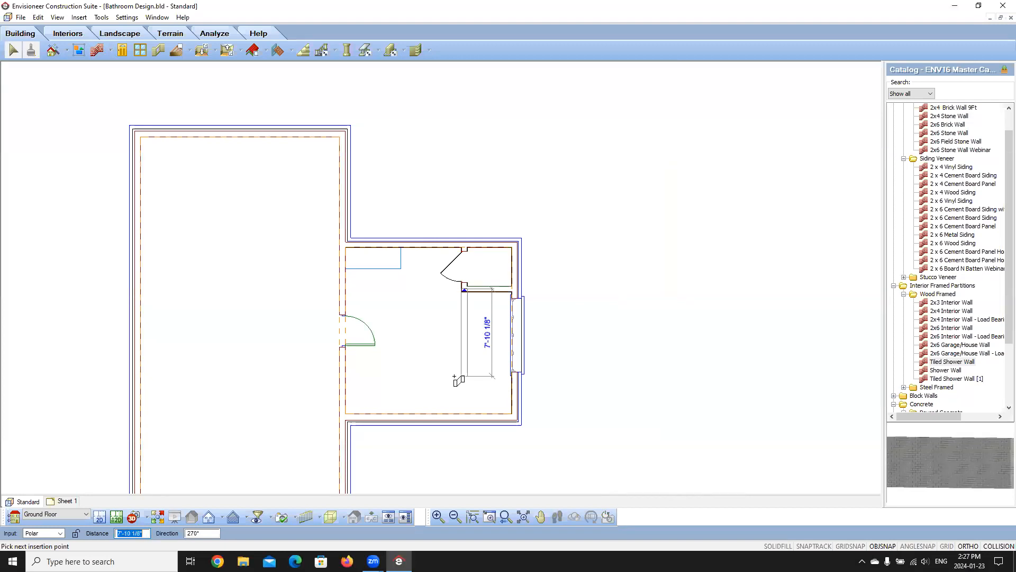
scroll(452, 376, "up", 2)
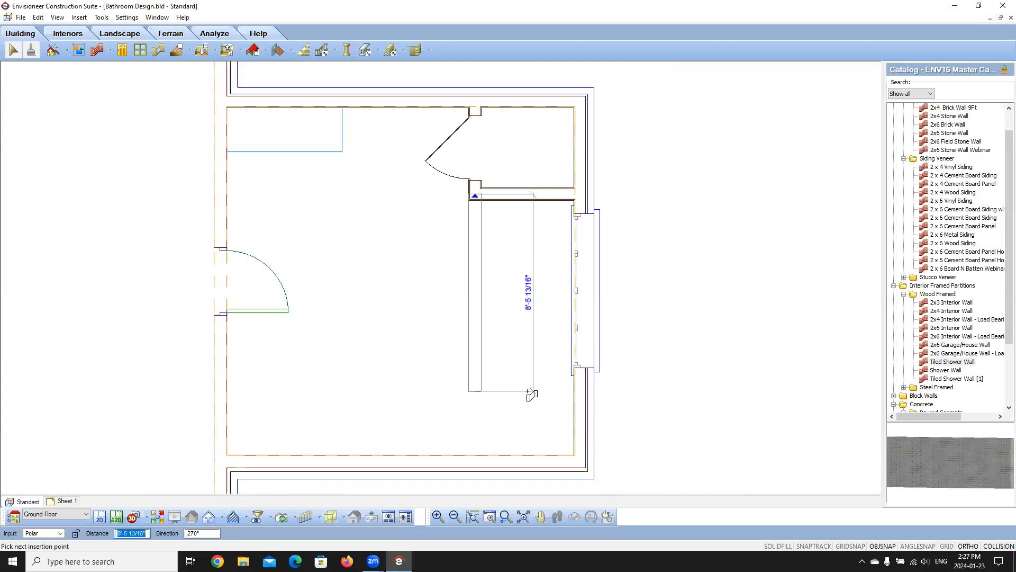
type("8")
key("Return")
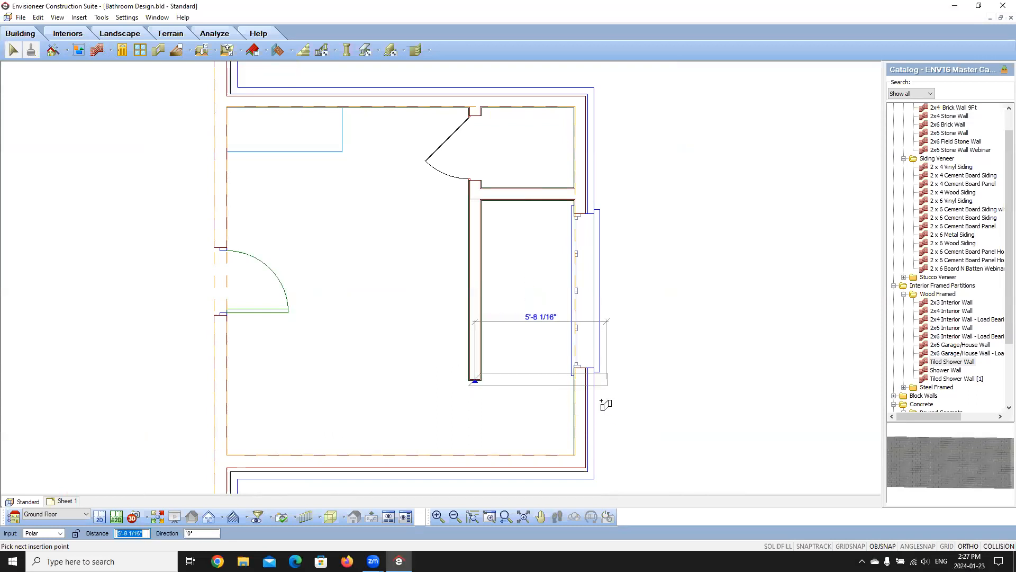
Close the enclosure with a tiled cross wall from the 8' wall's end to the window wall and finish wall insertion
double_click(579, 377)
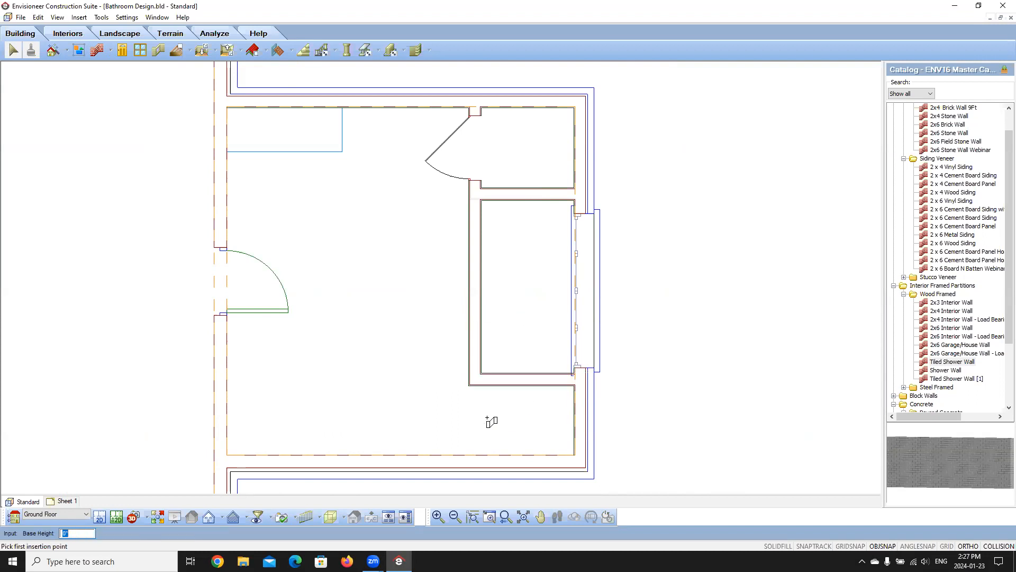
right_click(423, 418)
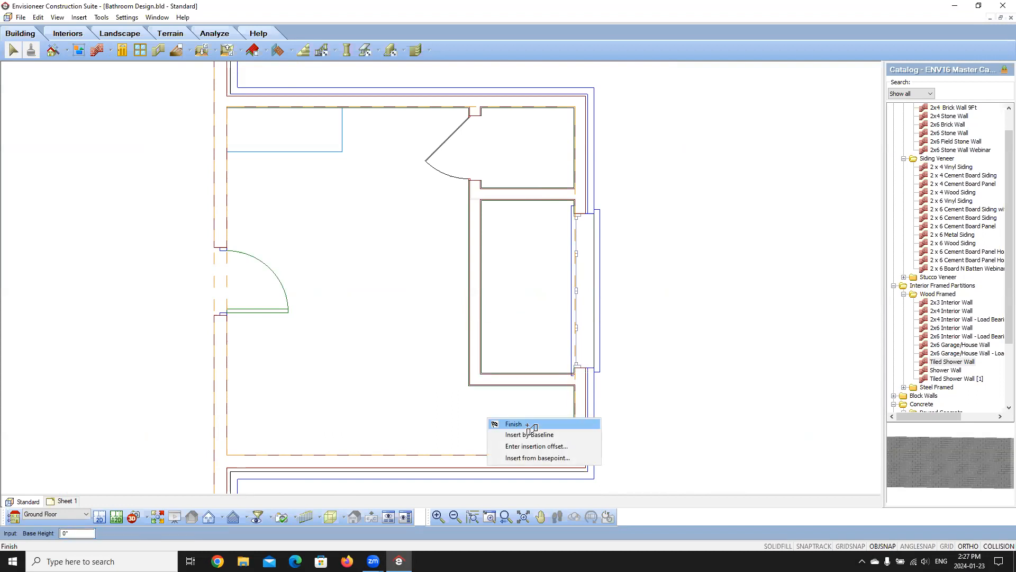
left_click(455, 422)
Check the new cross wall's distances to the surrounding walls and look over the enclosure below the shower
left_click(517, 386)
scroll(568, 476, "up", 3)
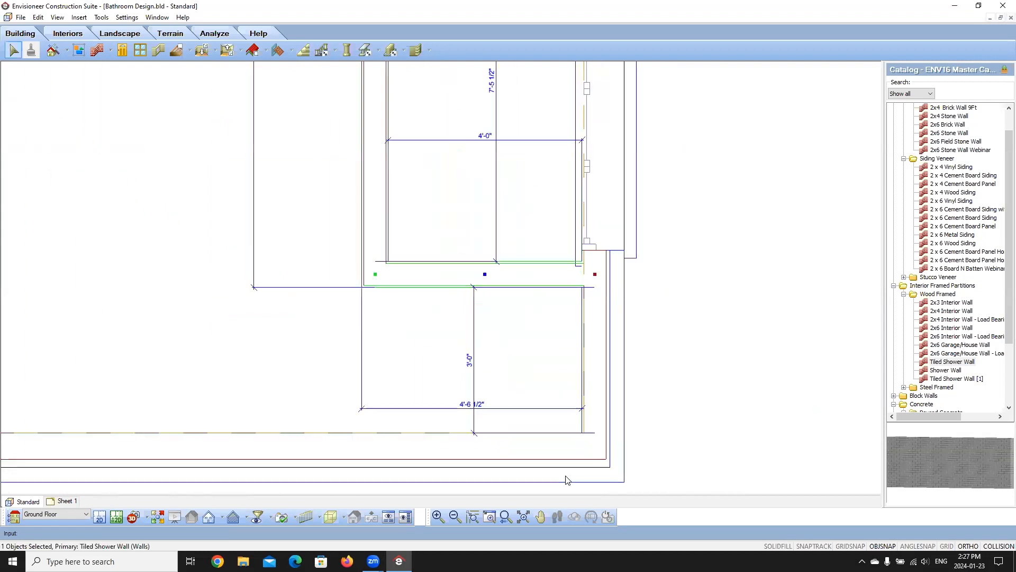
scroll(471, 357, "down", 1)
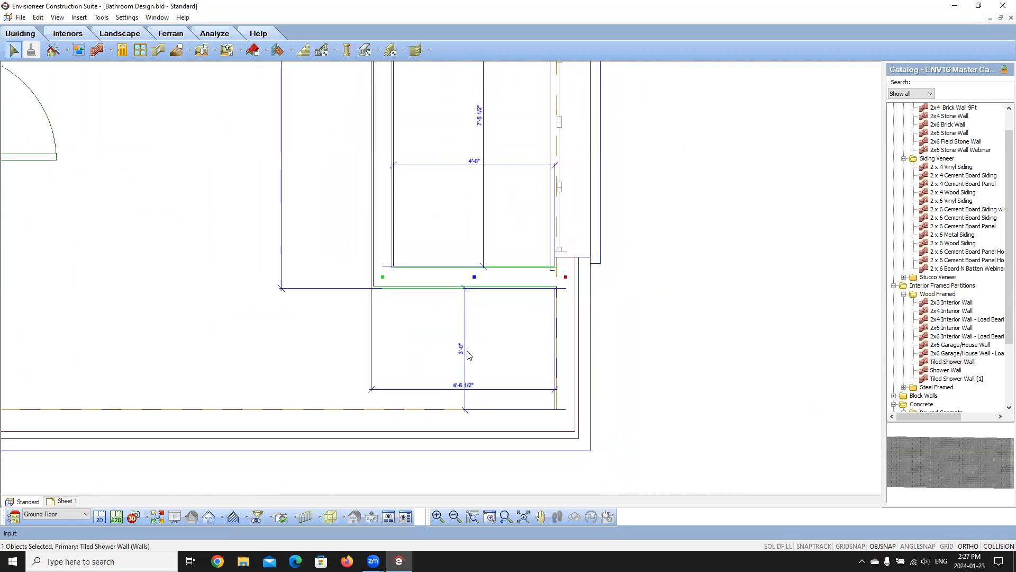
scroll(469, 356, "down", 1)
left_click(587, 331)
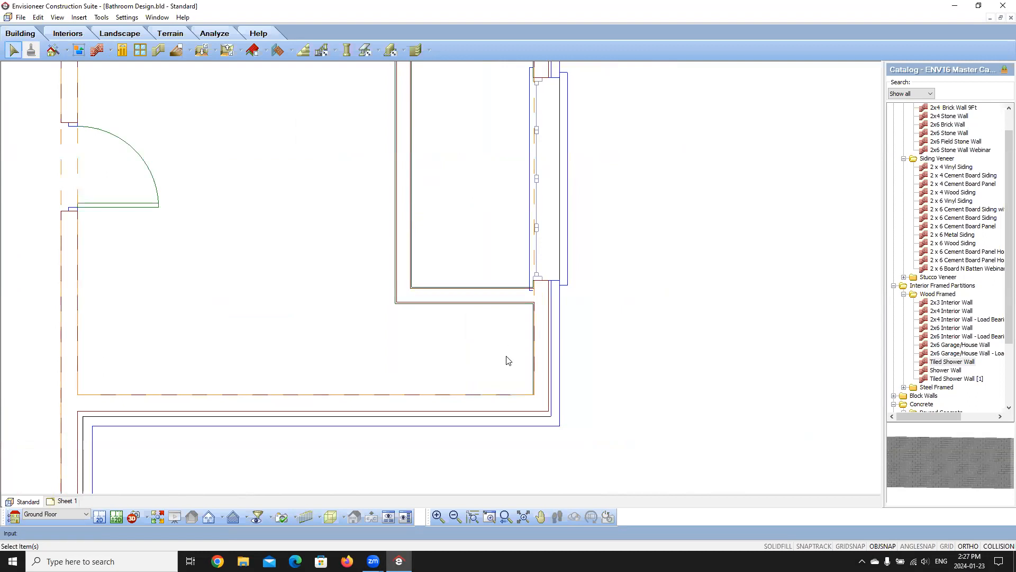
scroll(508, 356, "down", 1)
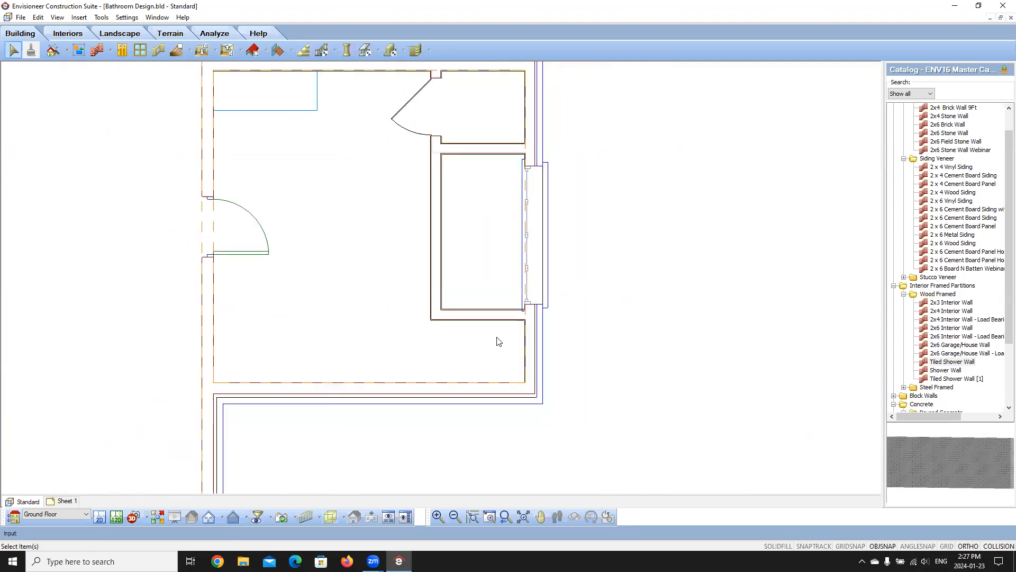
scroll(445, 365, "down", 1)
scroll(467, 330, "up", 3)
scroll(442, 350, "down", 1)
scroll(443, 353, "down", 1)
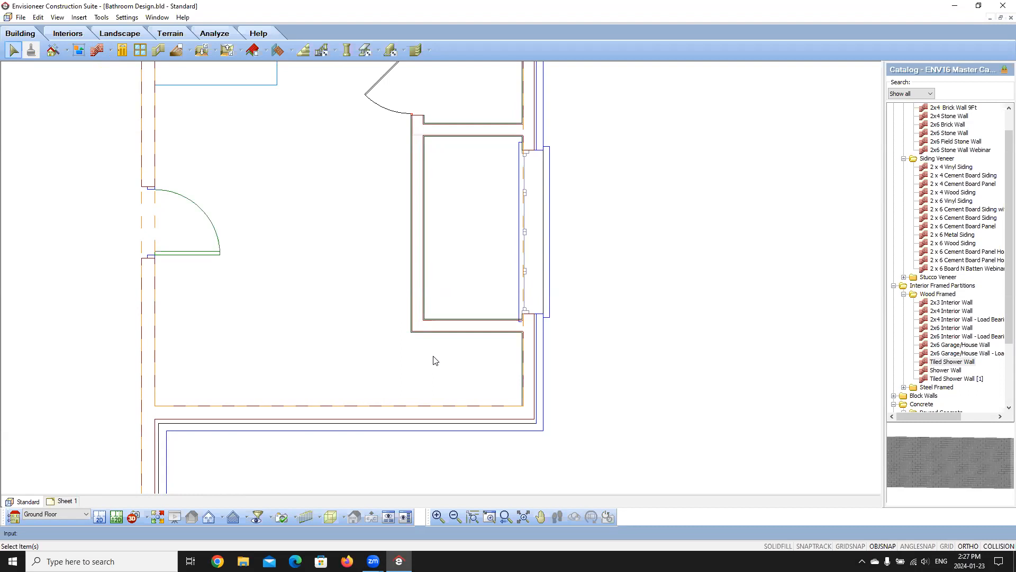
View the new tiled walls in the Bathroom camera view and return to the 2D plan
left_click(140, 518)
left_click(155, 503)
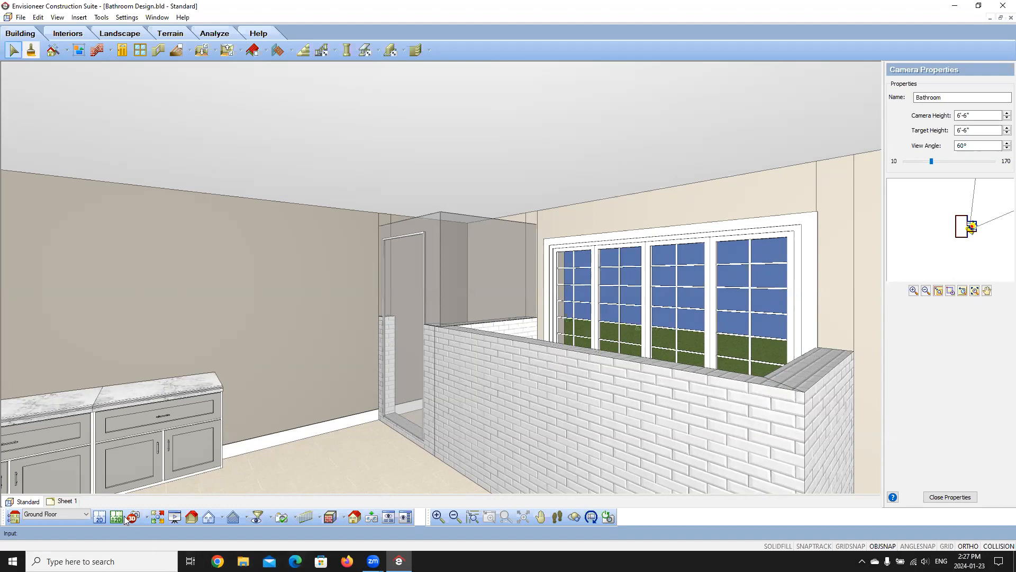
left_click(99, 517)
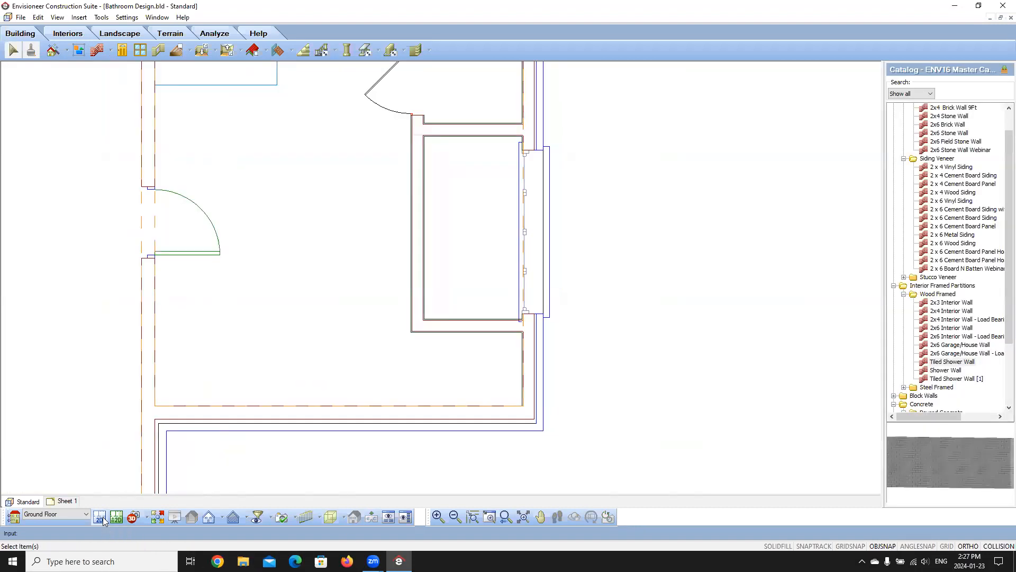
Inspect where the tiled walls meet at the shower corner and set the long 8' wall's height to 1'-10"
scroll(377, 239, "up", 3)
left_click(383, 311)
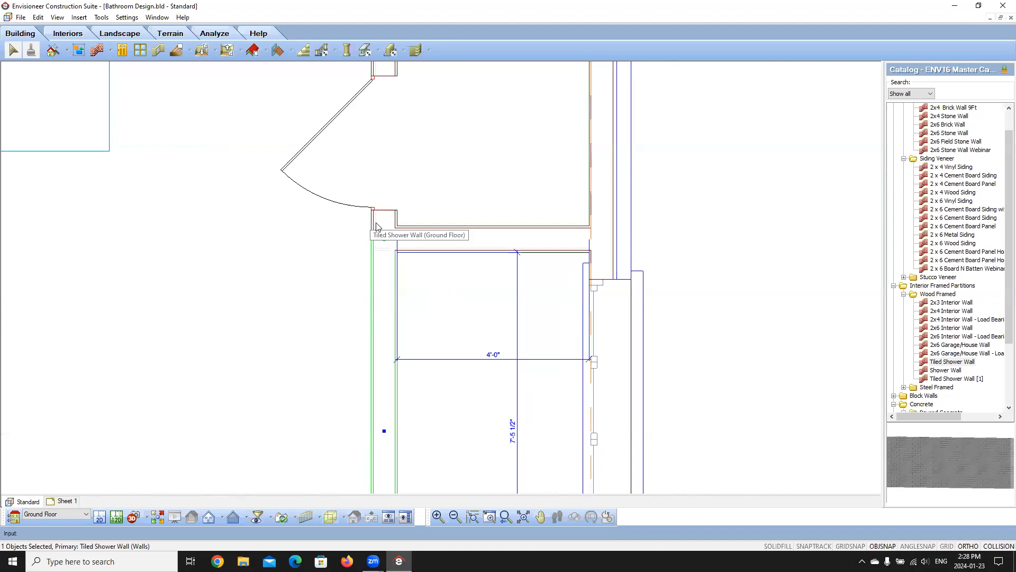
scroll(376, 227, "up", 2)
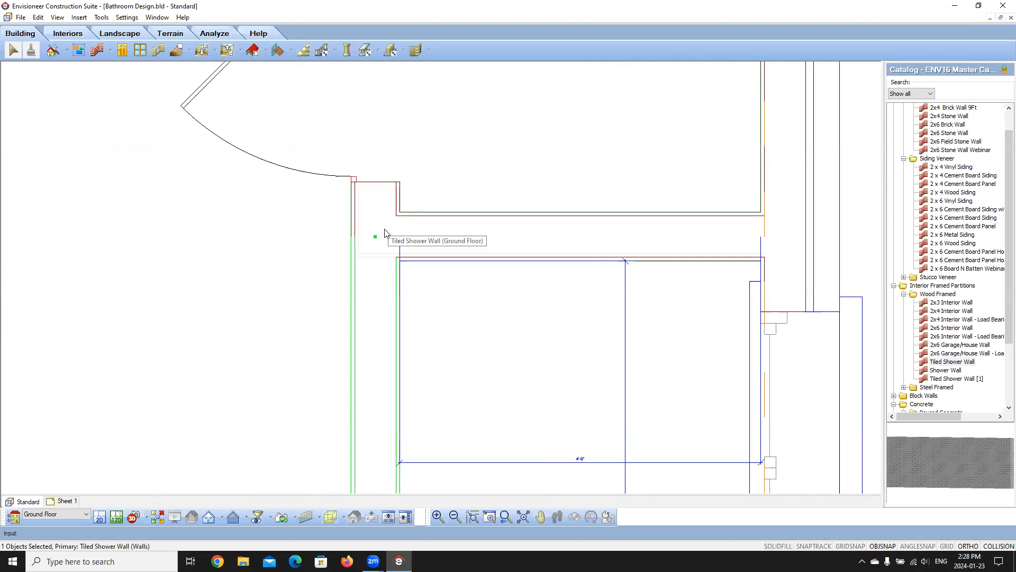
left_click(356, 198)
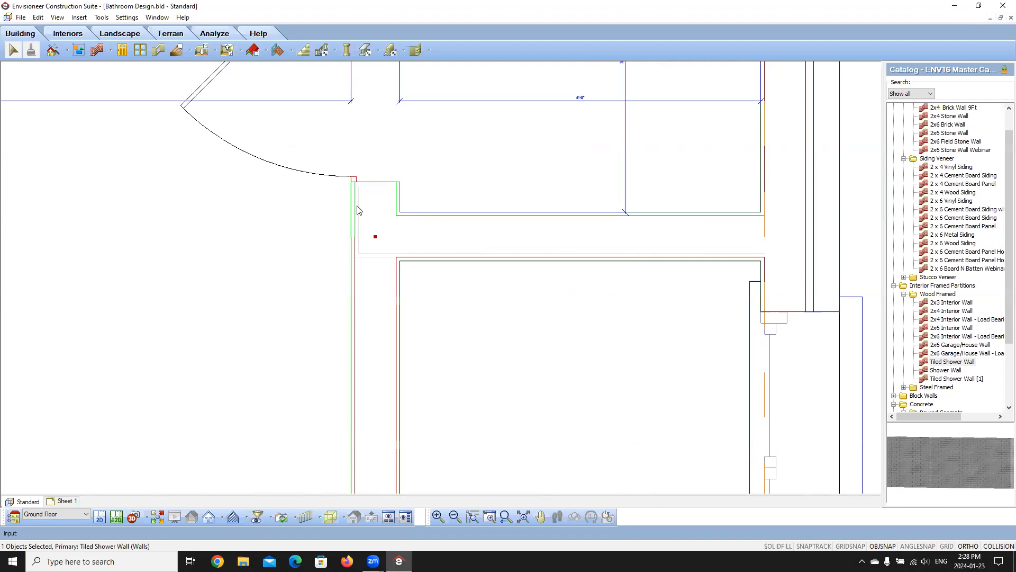
left_click(354, 272)
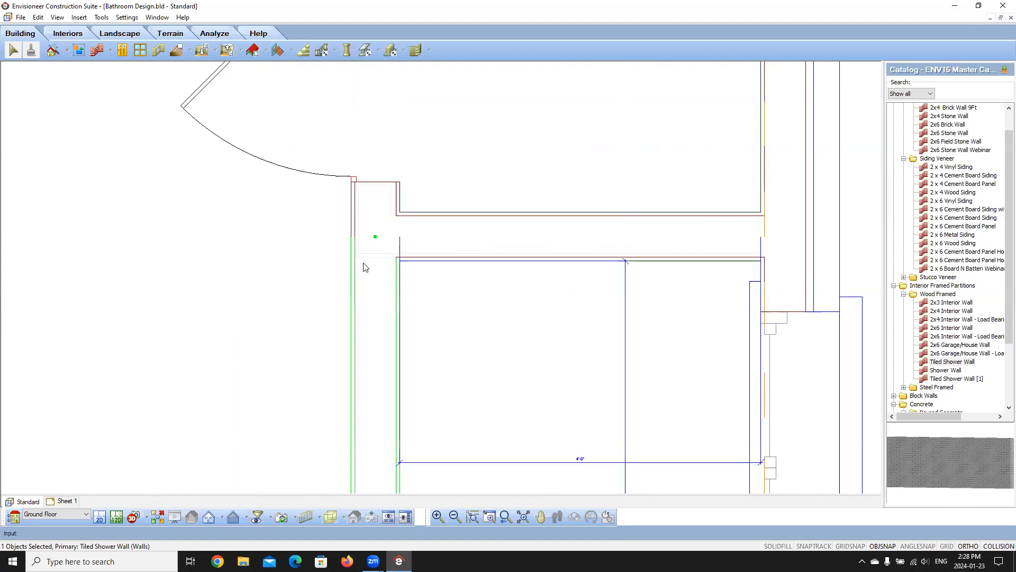
left_click(432, 223)
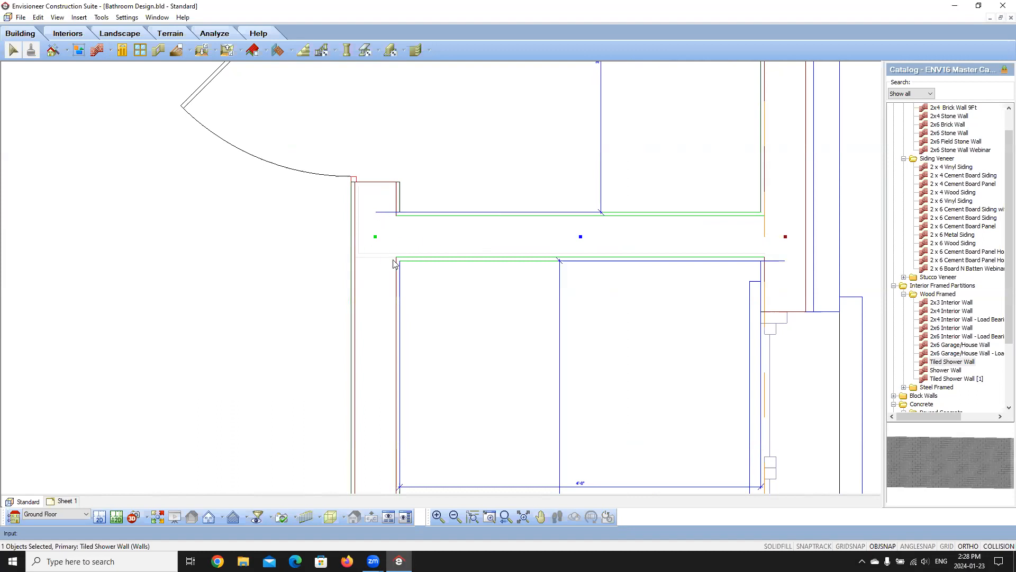
left_click(370, 330)
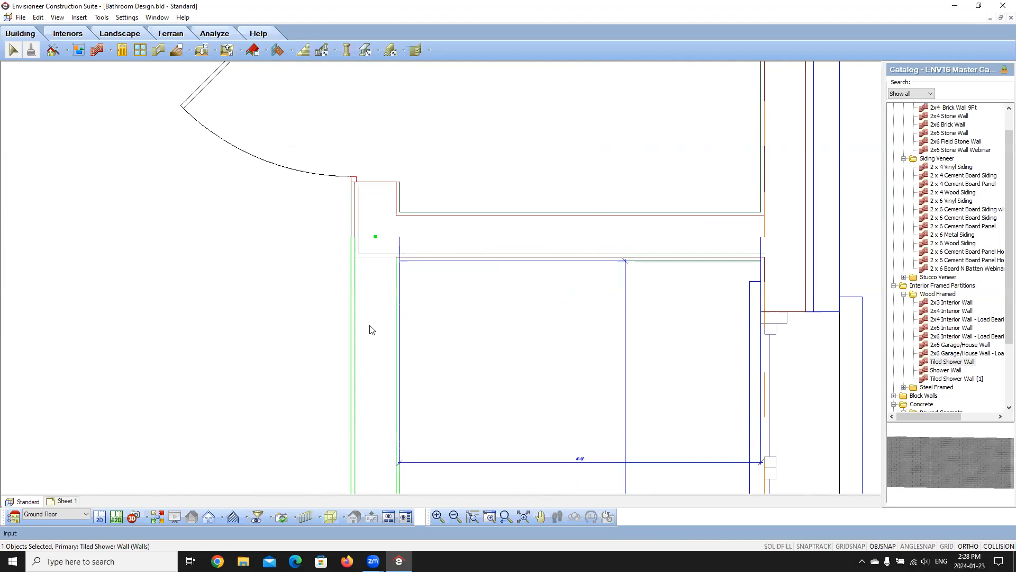
right_click(370, 329)
left_click(424, 115)
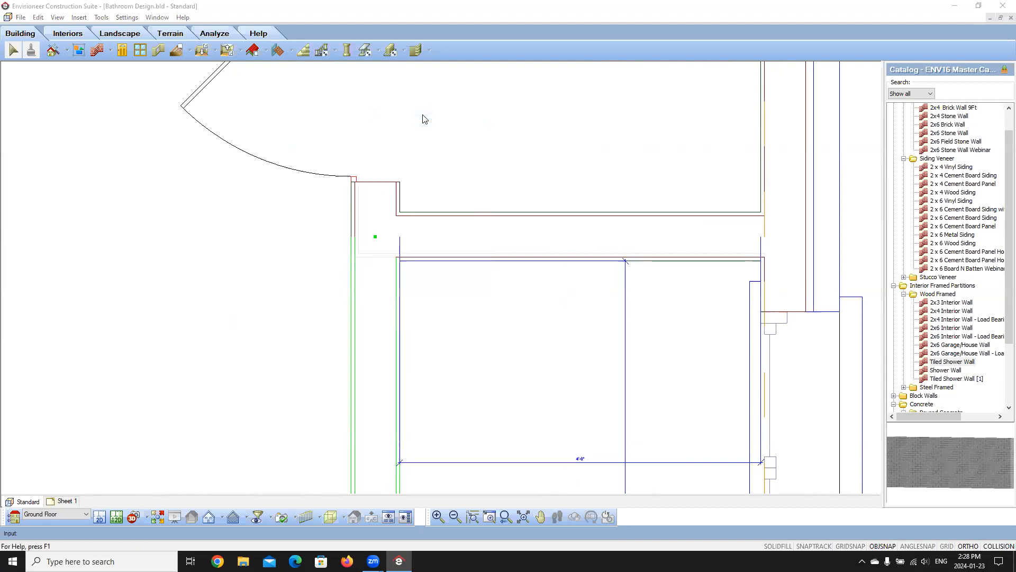
left_click(377, 189)
double_click(520, 233)
type("1'-10")
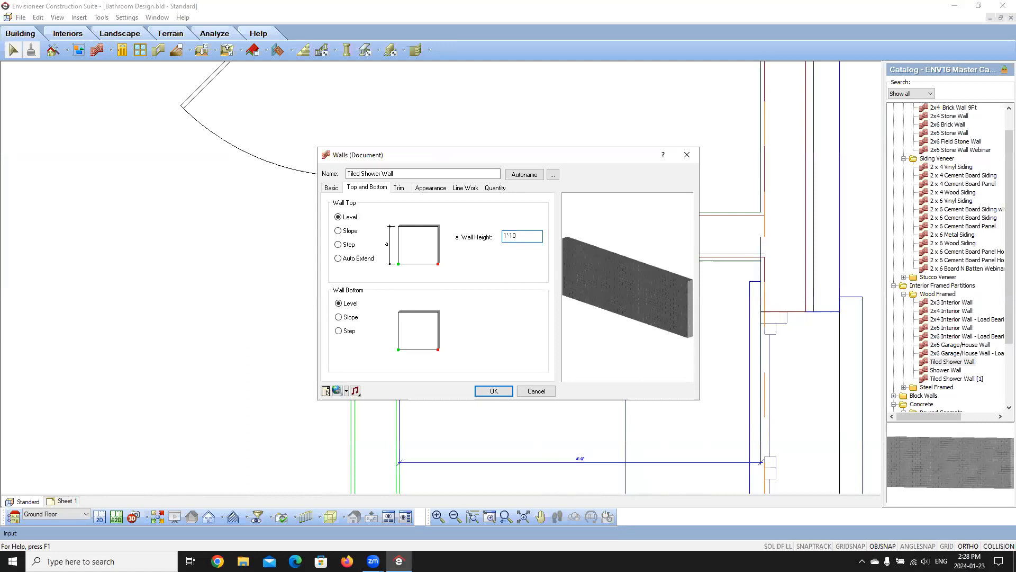
left_click(494, 391)
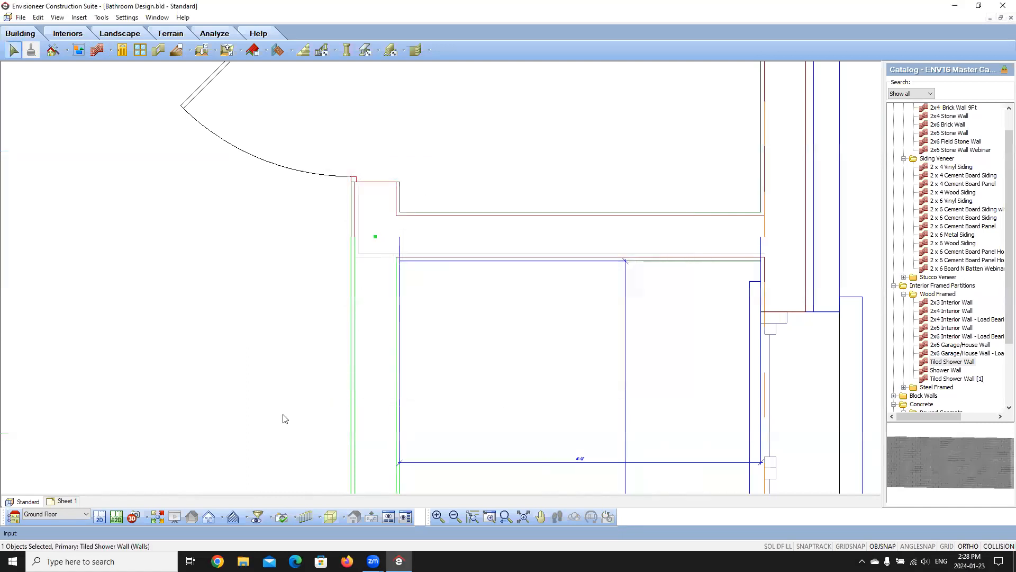
Check the lowered wall in the Bathroom camera view, return to the 2D plan and undo the height change
left_click(138, 519)
left_click(158, 499)
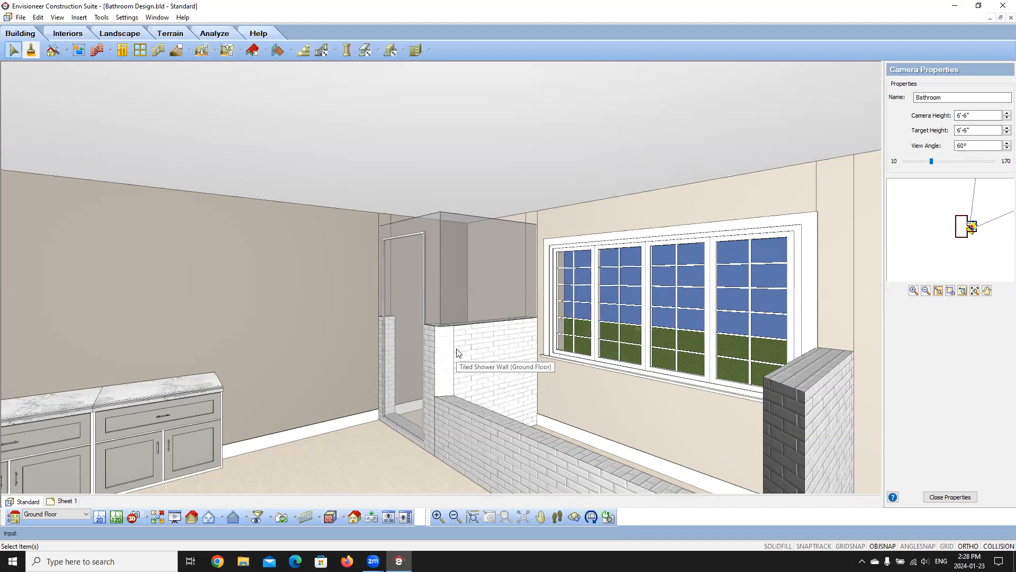
left_click(100, 517)
left_click(38, 17)
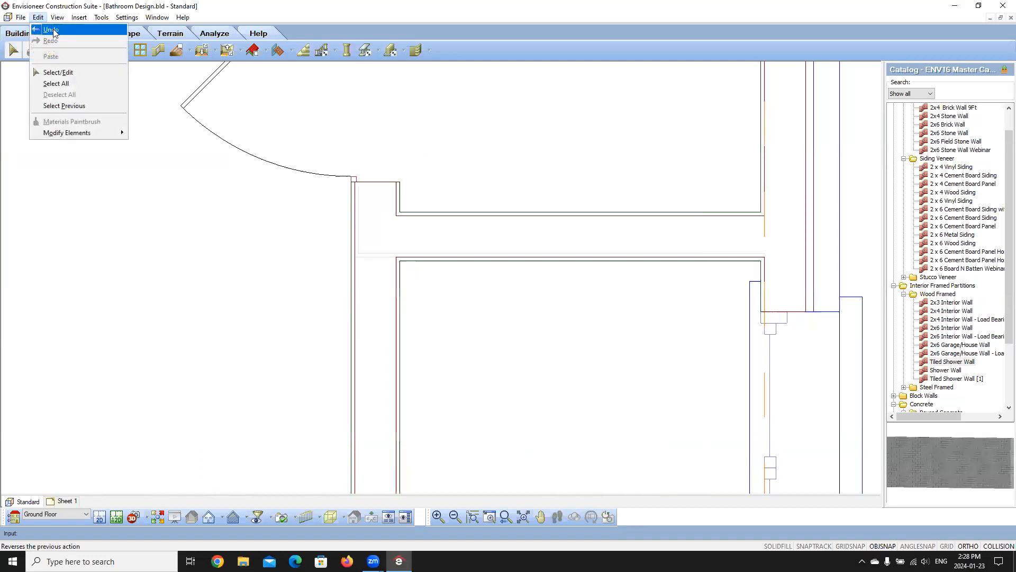
left_click(49, 30)
Break the long tiled wall at the inner corner where it meets the lower face of the shower wall
left_click(354, 354)
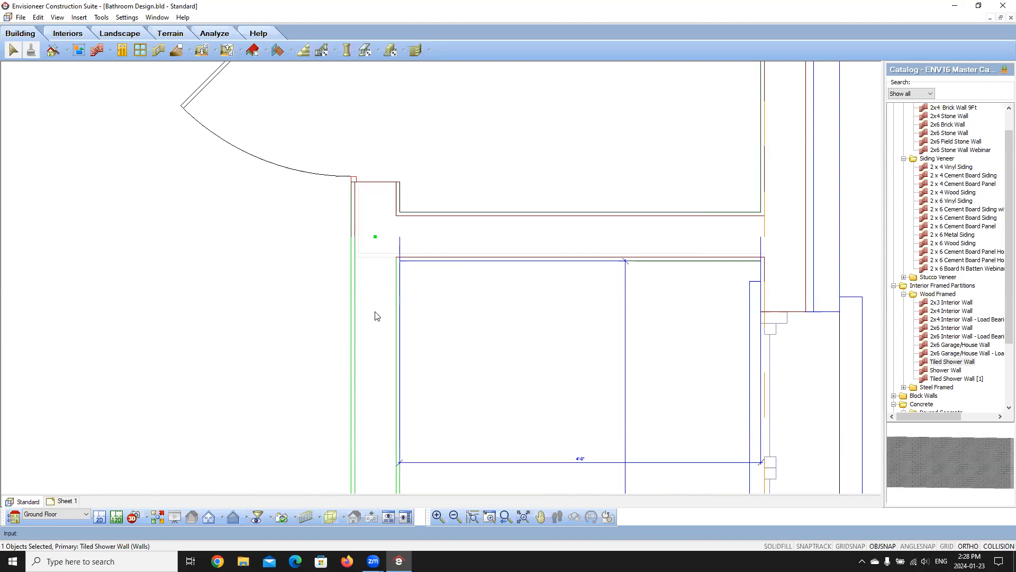
scroll(402, 257, "up", 2)
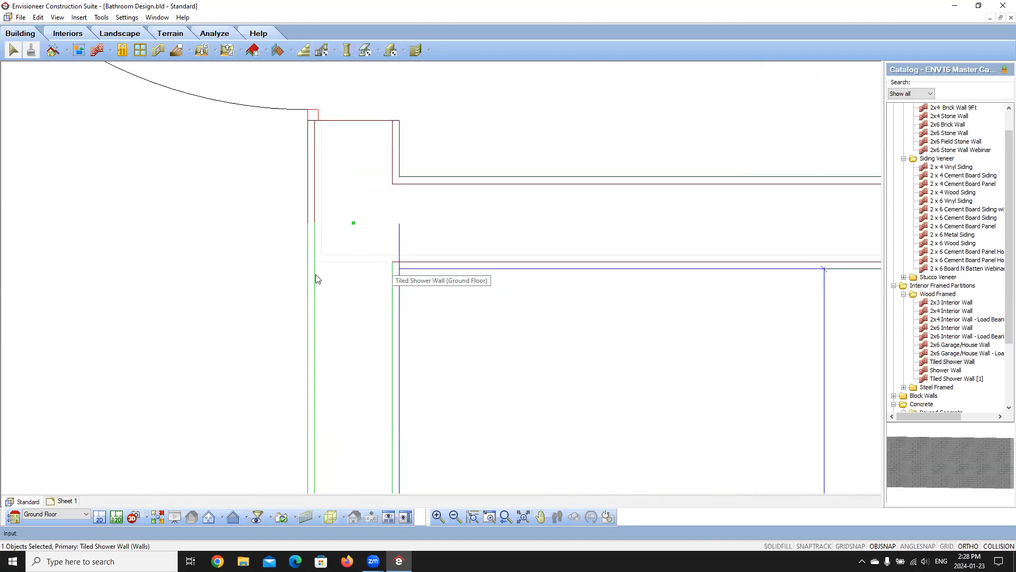
right_click(378, 292)
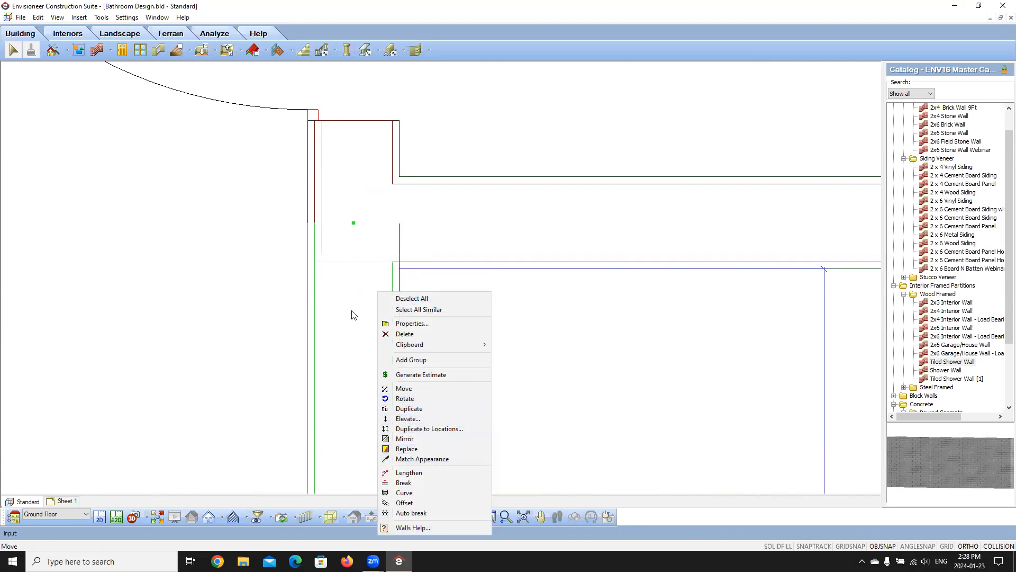
left_click(401, 483)
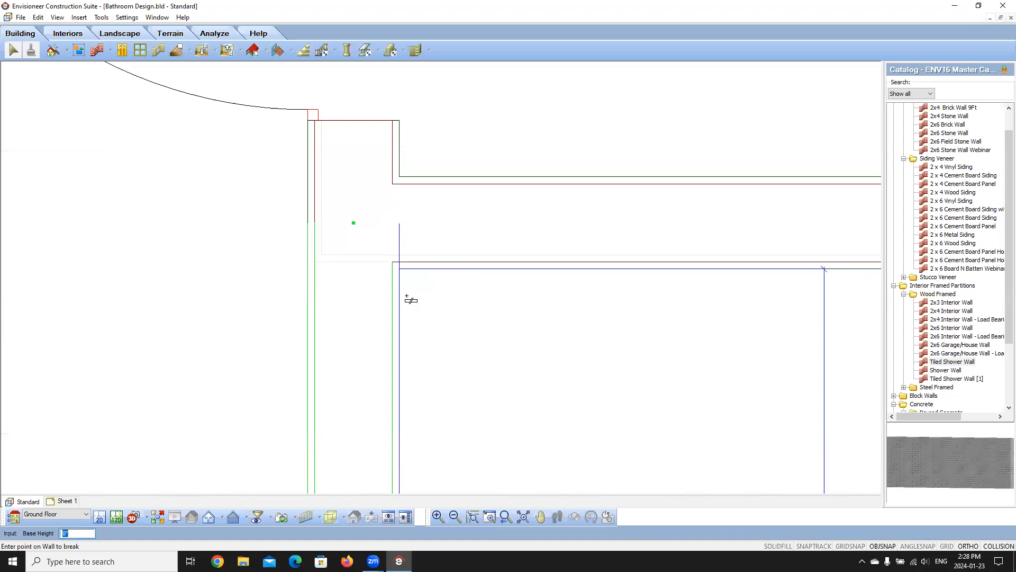
left_click(399, 270)
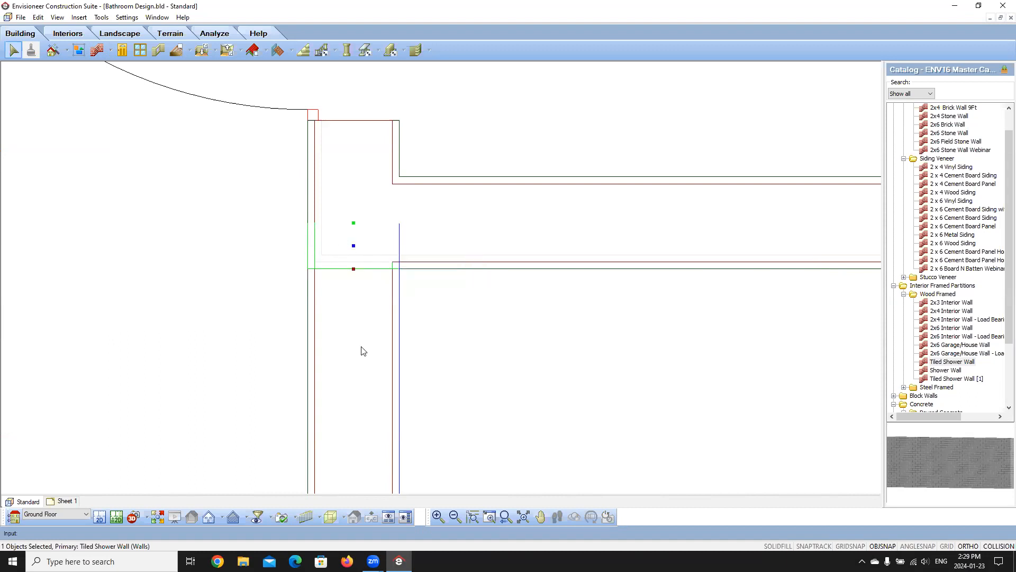
Select the long wall segment below the break together with the cross wall and open their shared properties
scroll(356, 349, "down", 4)
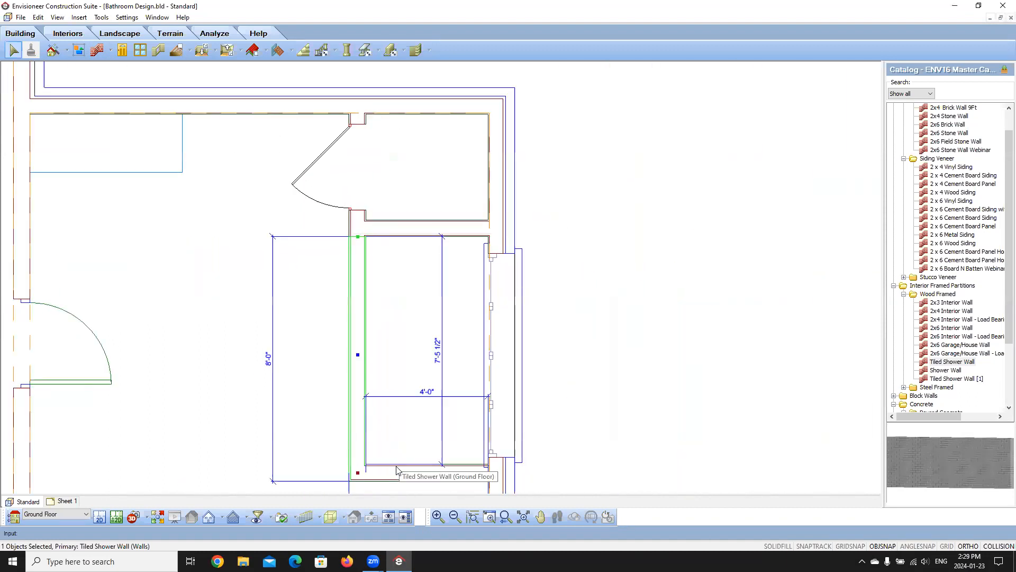
left_click(397, 469, "shift")
right_click(397, 469)
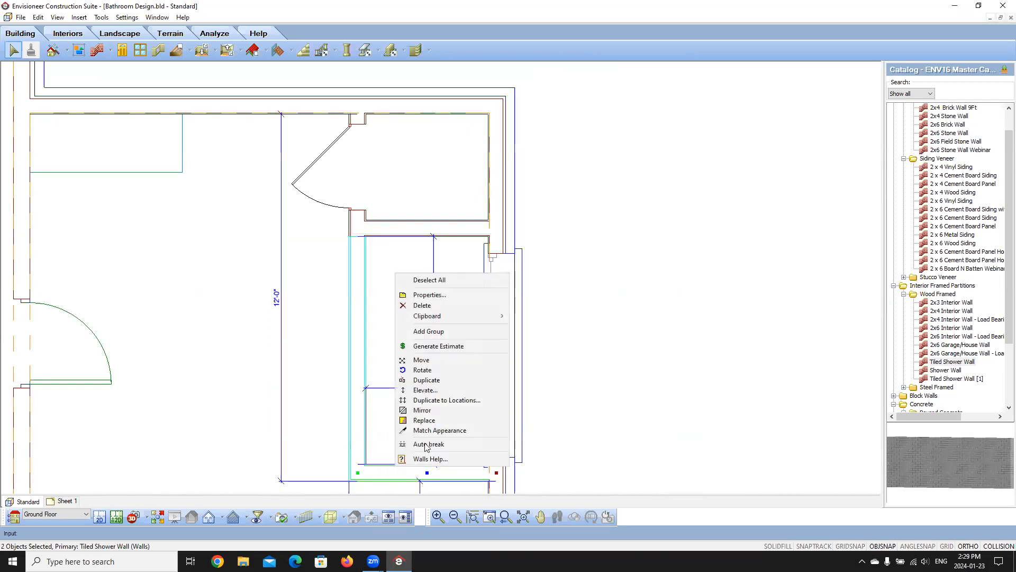
left_click(451, 294)
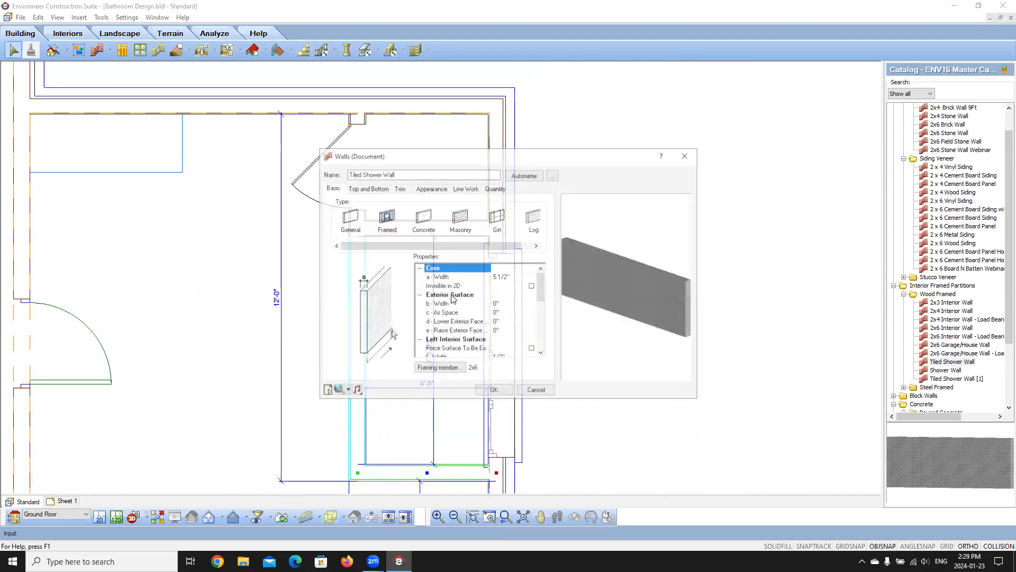
Set the wall height of the two selected Tiled Shower Walls bordering the area beside the window to 1'-10"
left_click(369, 189)
left_click(529, 238)
type("1'10")
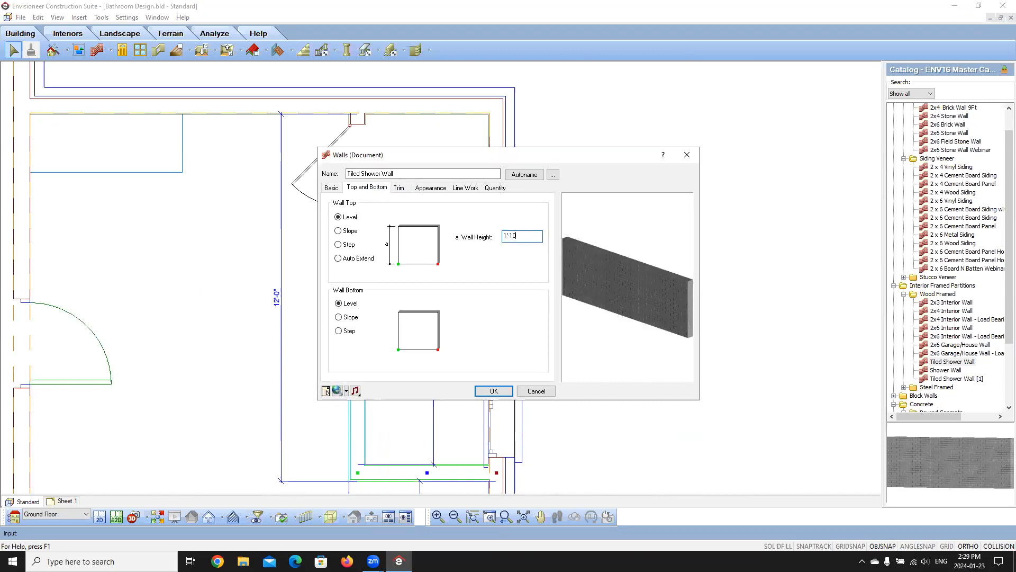
left_click(494, 391)
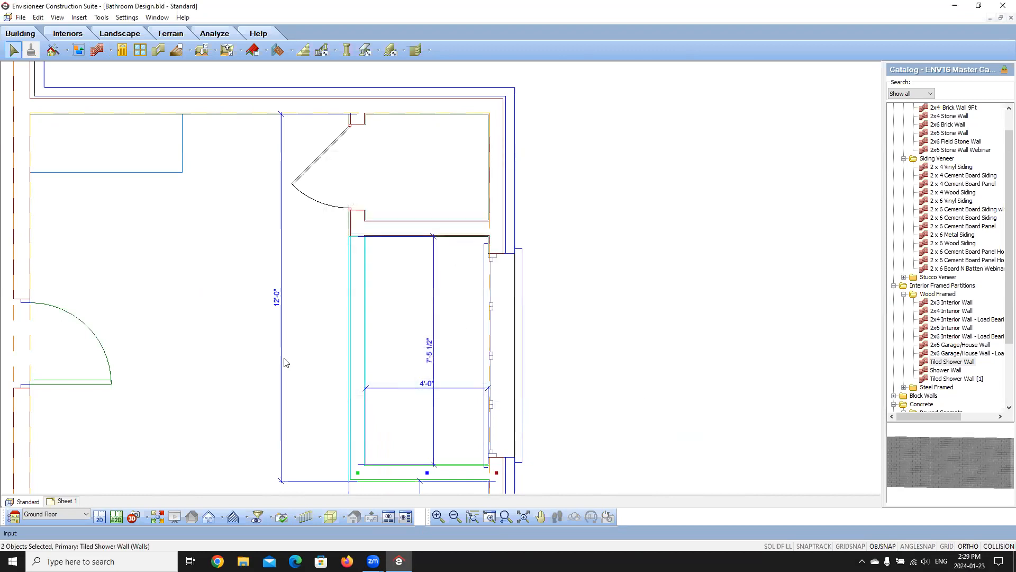
Inspect the tiled walls from the Bathroom camera, comparing the Rendered display with Rendered Outline
left_click(136, 518)
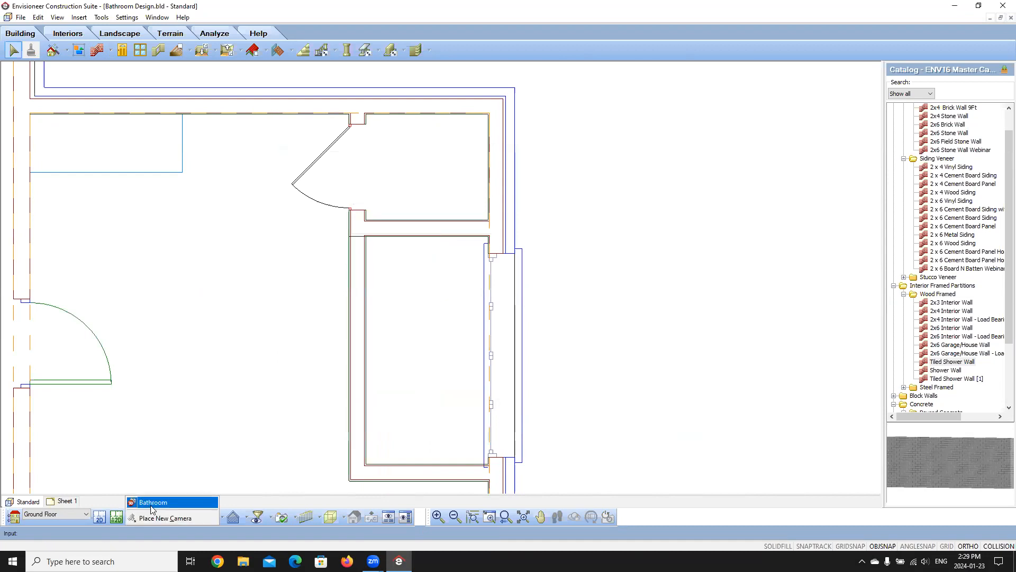
left_click(152, 502)
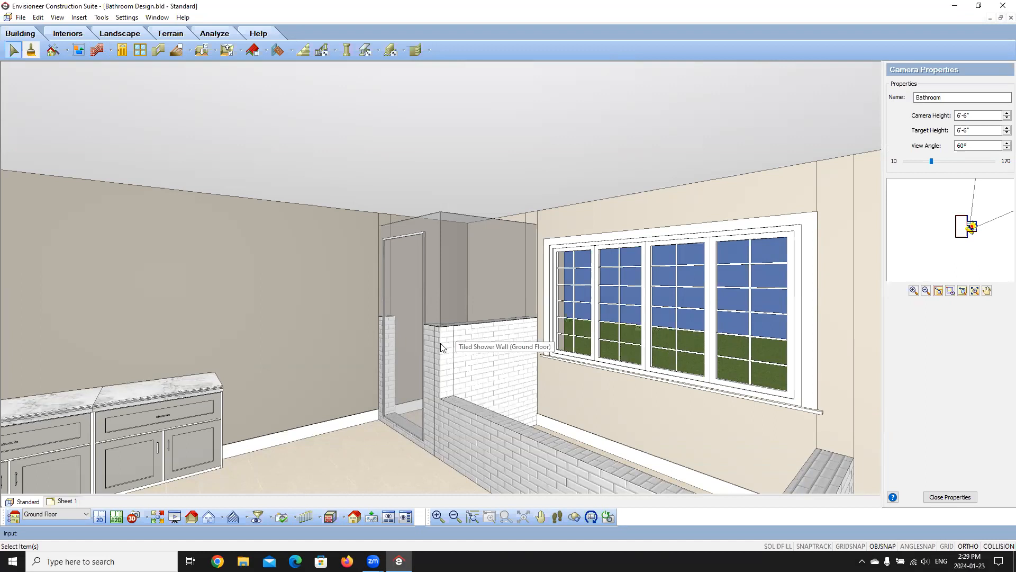
left_click(344, 516)
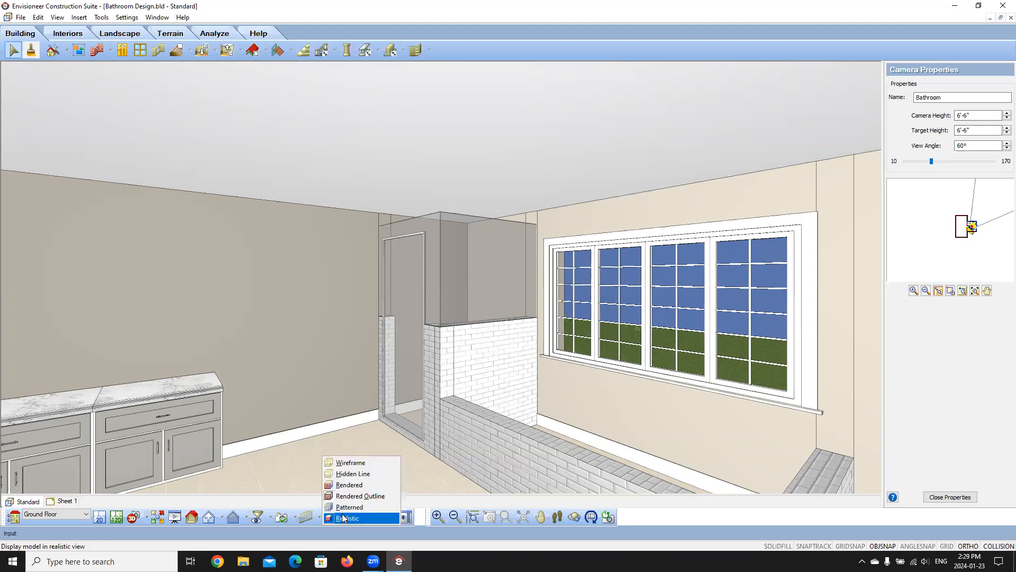
left_click(349, 484)
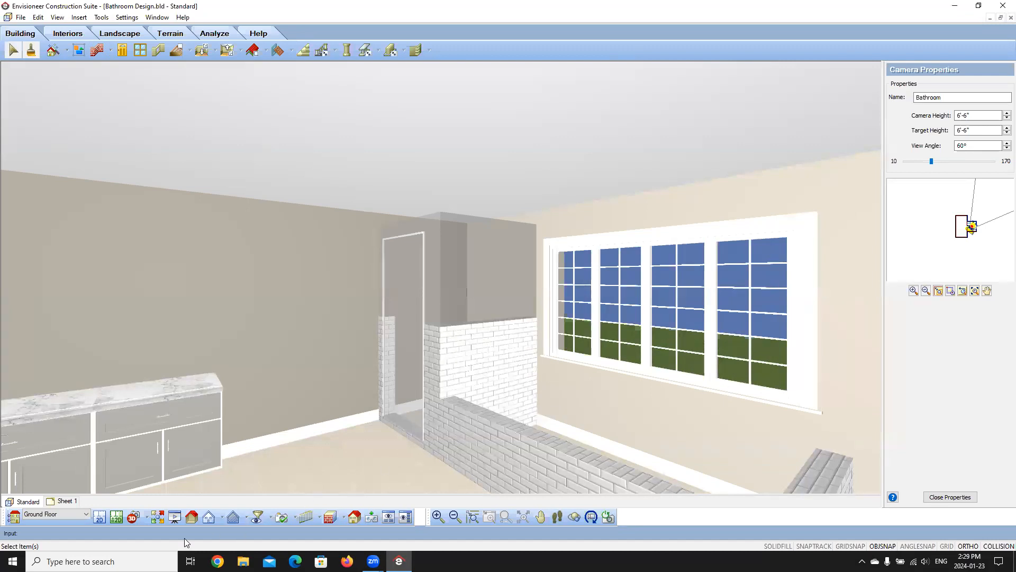
left_click(342, 517)
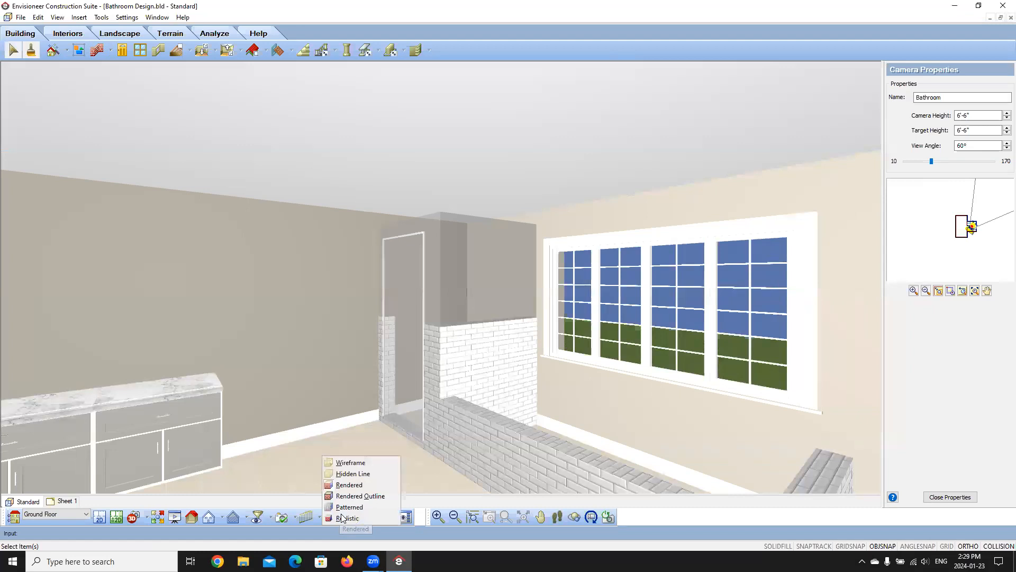
left_click(349, 496)
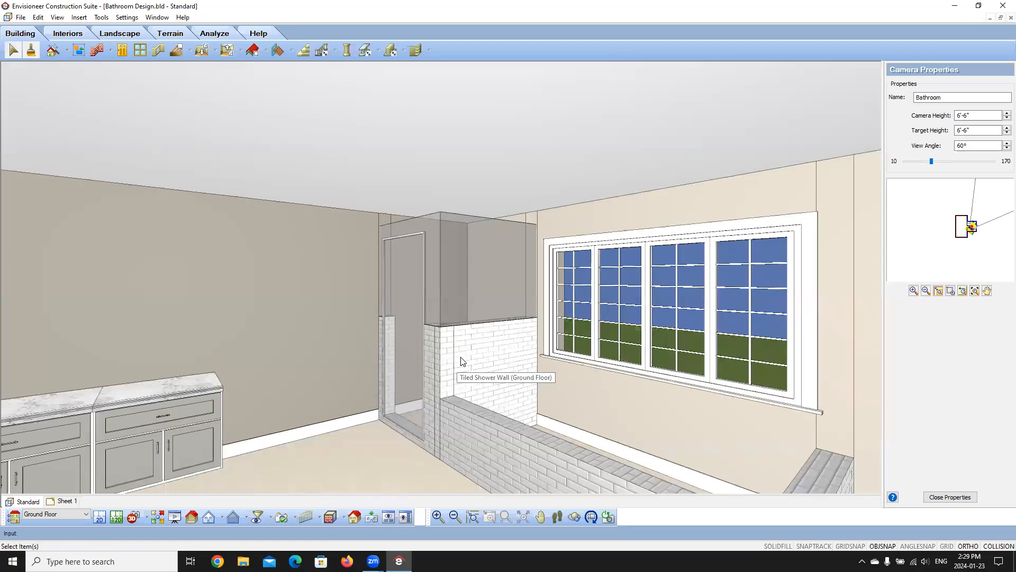
Back in the 2D plan, remove the baseboard and opening trim from the right interior surface of the two 2x6 brick walls enclosing the shower stall
left_click(100, 517)
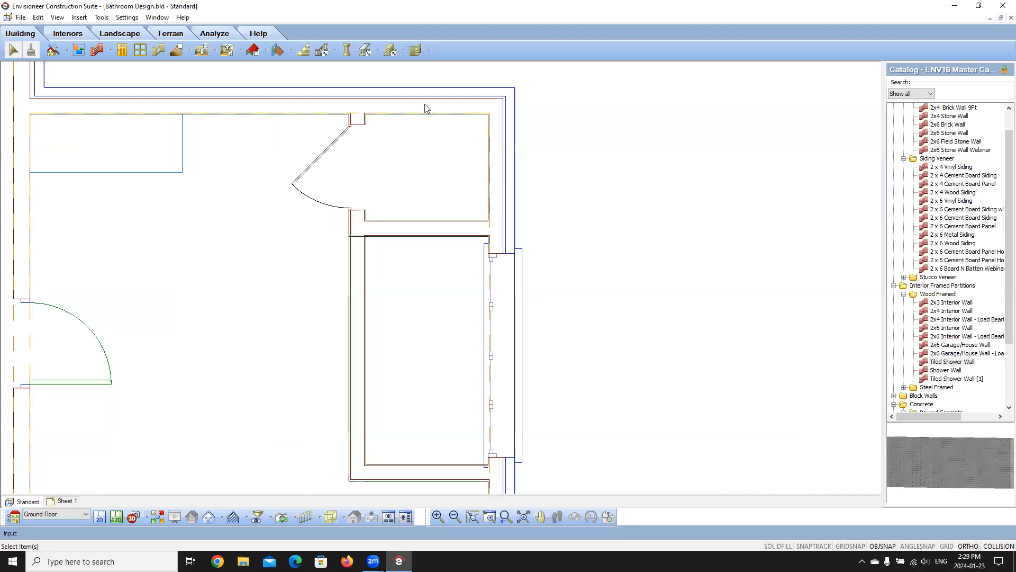
left_click(494, 167)
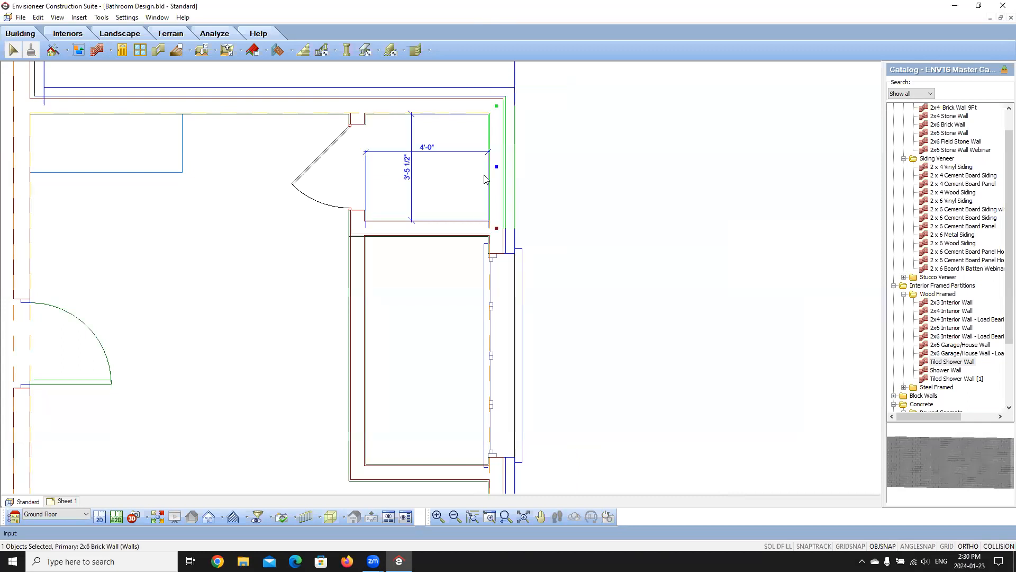
left_click(464, 109)
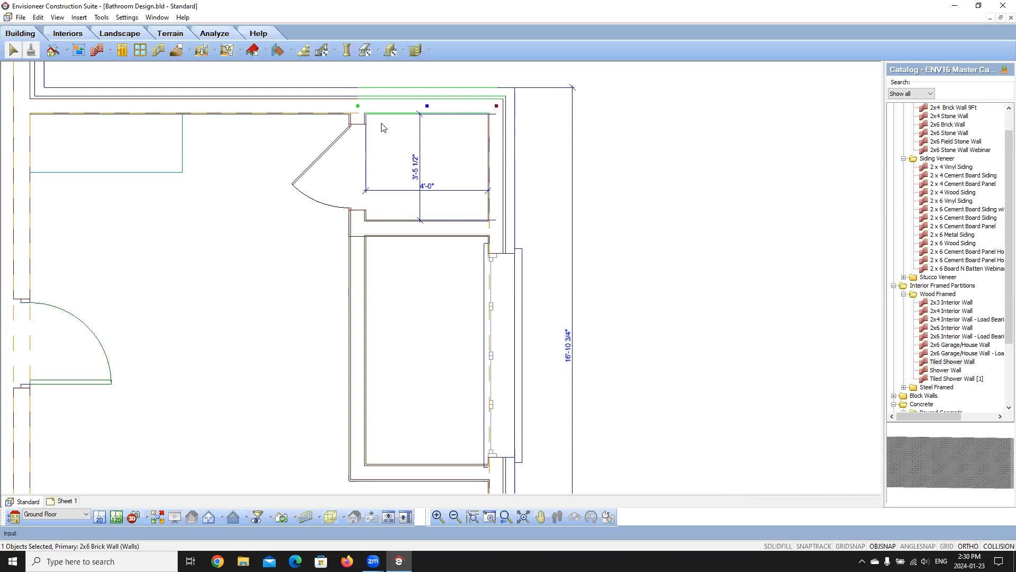
left_click(493, 147)
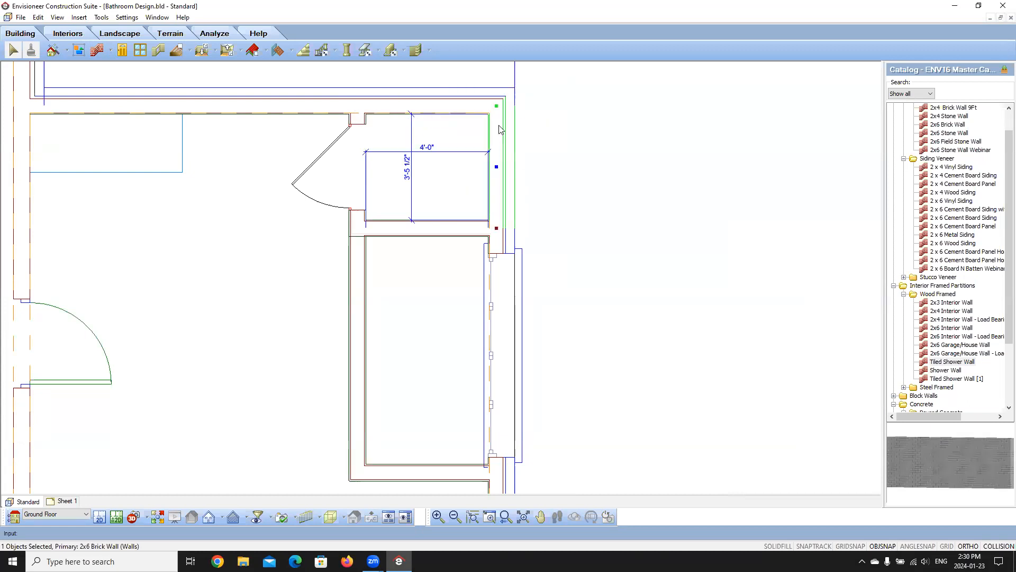
right_click(458, 110)
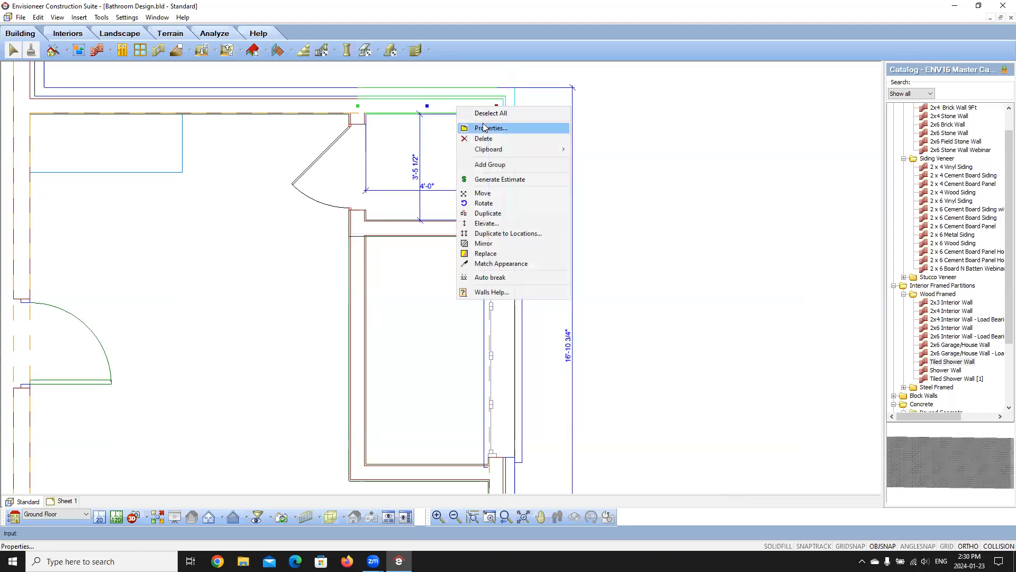
left_click(487, 128)
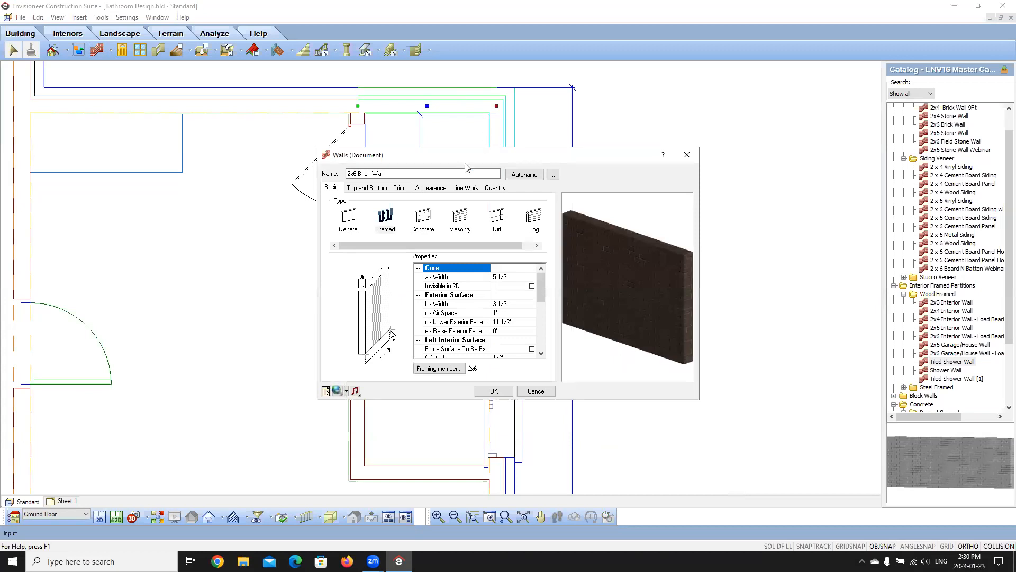
left_click(400, 188)
left_click(408, 204)
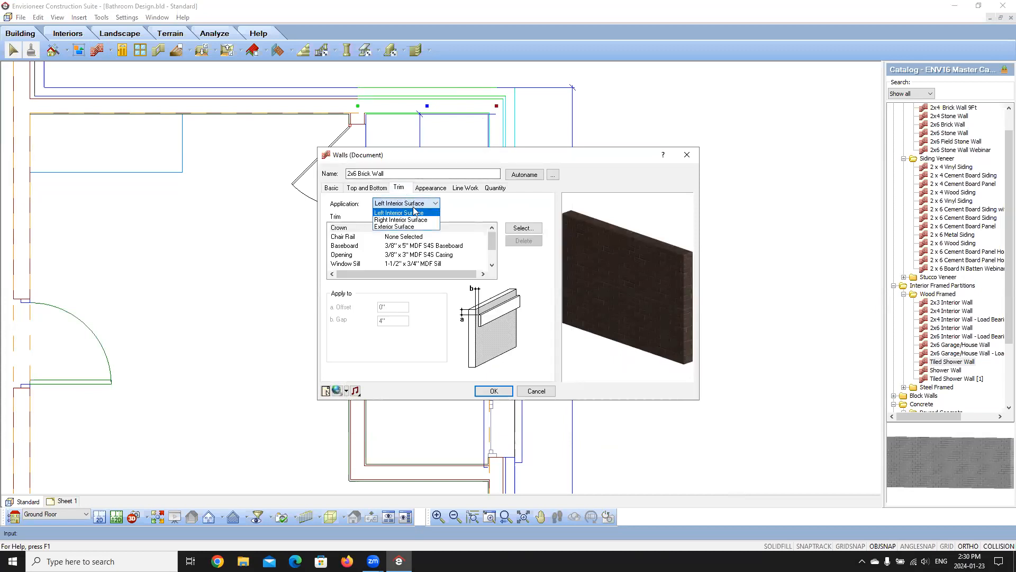
left_click(400, 219)
left_click(412, 246)
left_click(523, 241)
left_click(432, 255)
left_click(522, 241)
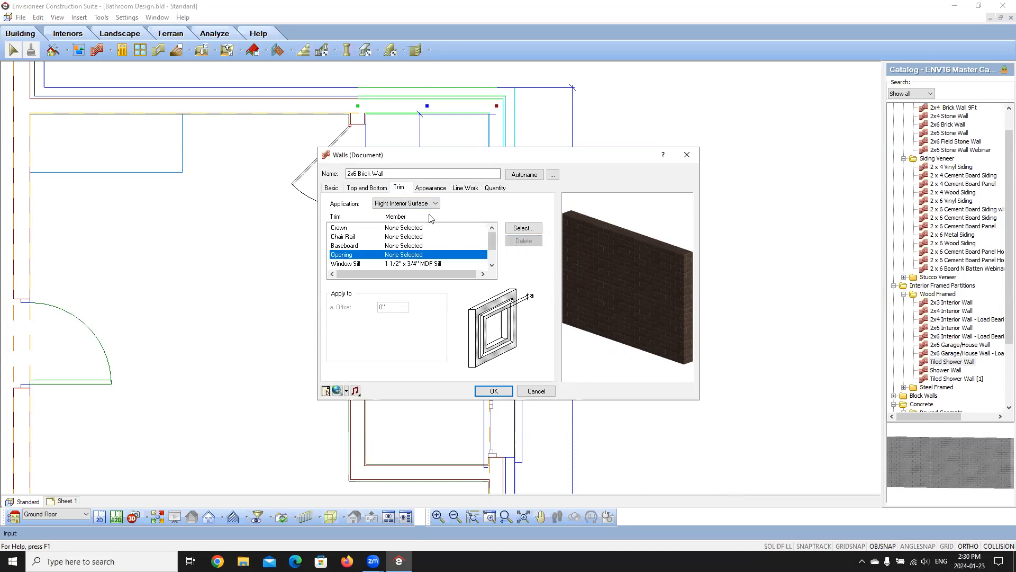
Apply the Subway Tile material from Tile - Generic Wall Tile to the right interior surface of these brick walls
left_click(431, 188)
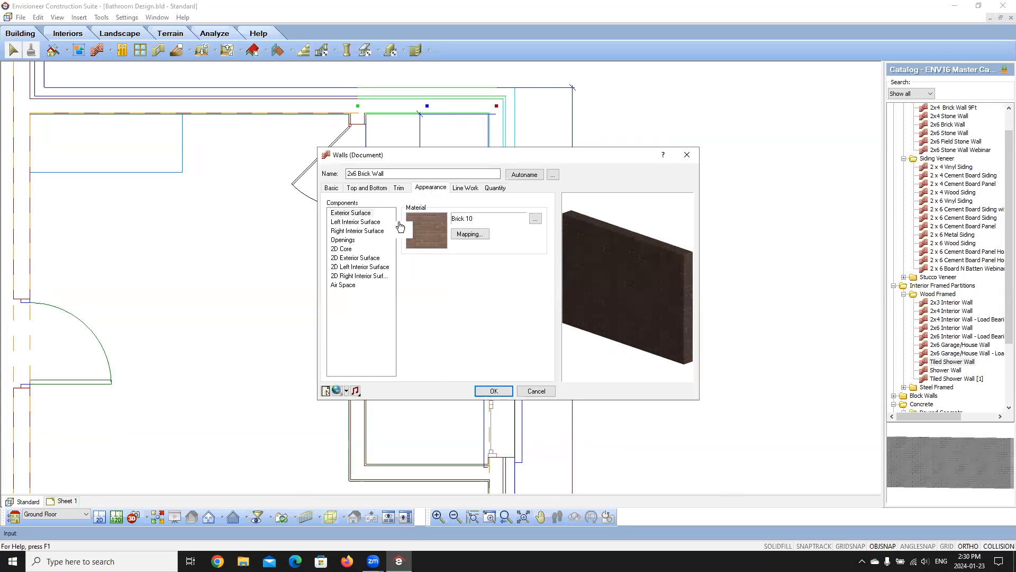
left_click(344, 231)
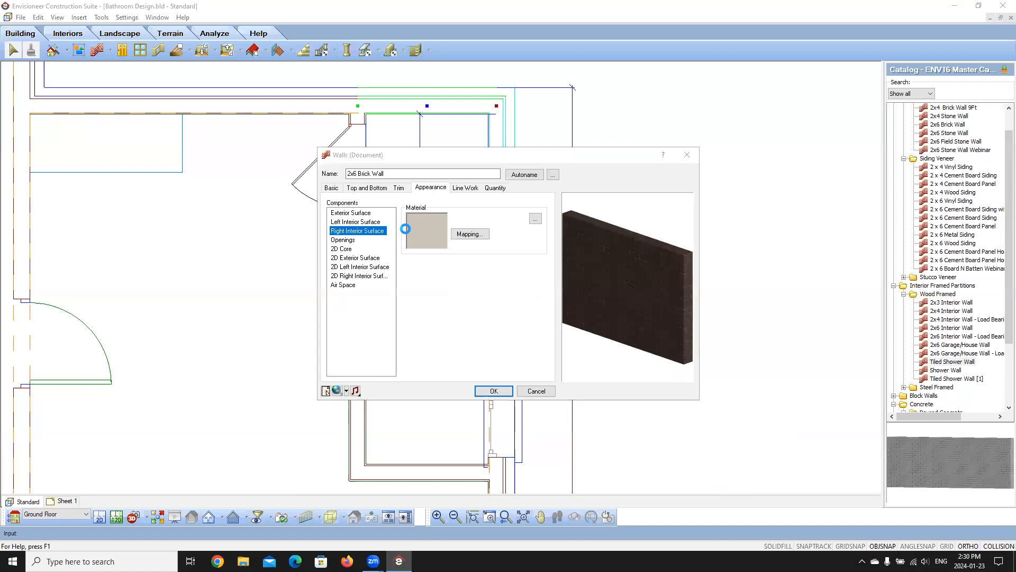
left_click(406, 231)
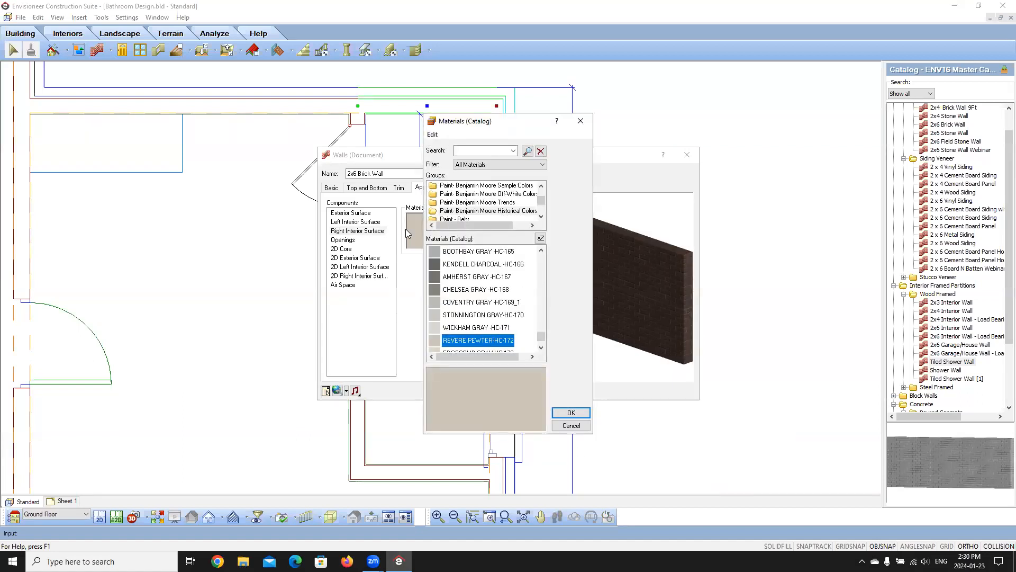
scroll(461, 203, "down", 5)
scroll(461, 203, "down", 3)
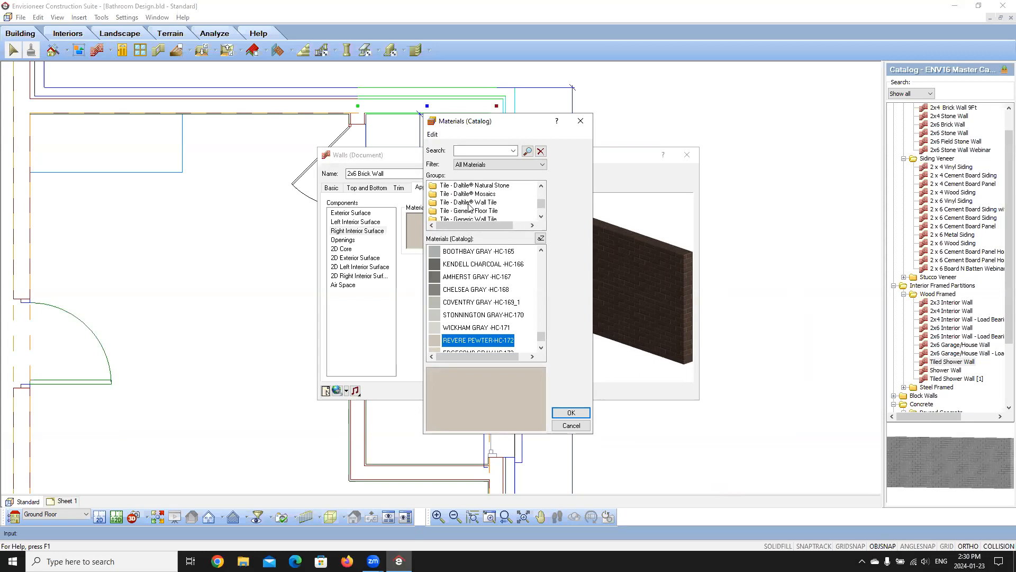
scroll(478, 197, "up", 1)
left_click(478, 195)
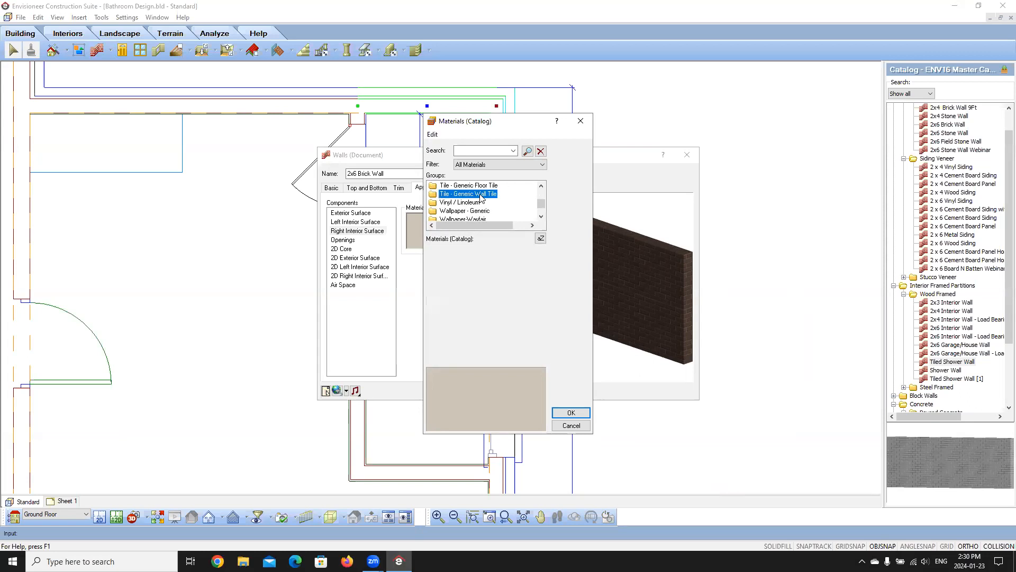
scroll(491, 311, "down", 8)
scroll(472, 294, "up", 2)
left_click(459, 303)
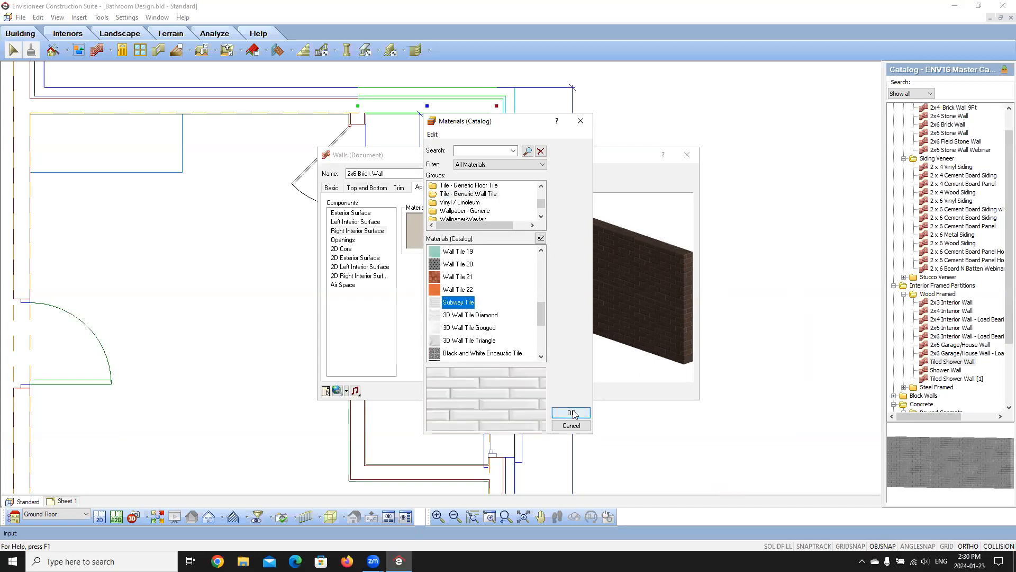
left_click(571, 412)
left_click(507, 396)
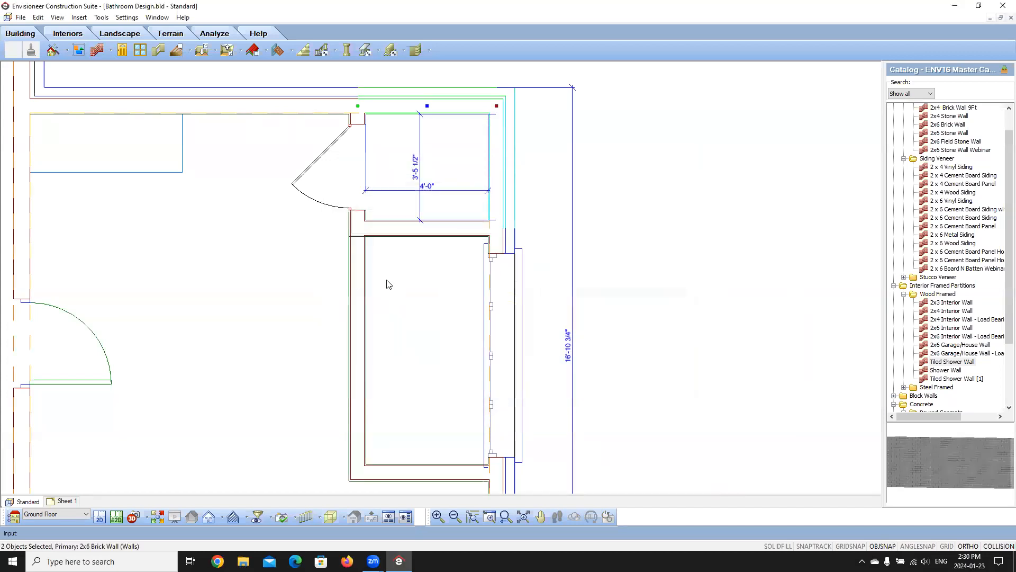
Check the tiled shower stall walls from the Bathroom camera and return to the 2D plan
left_click(658, 165)
left_click(137, 523)
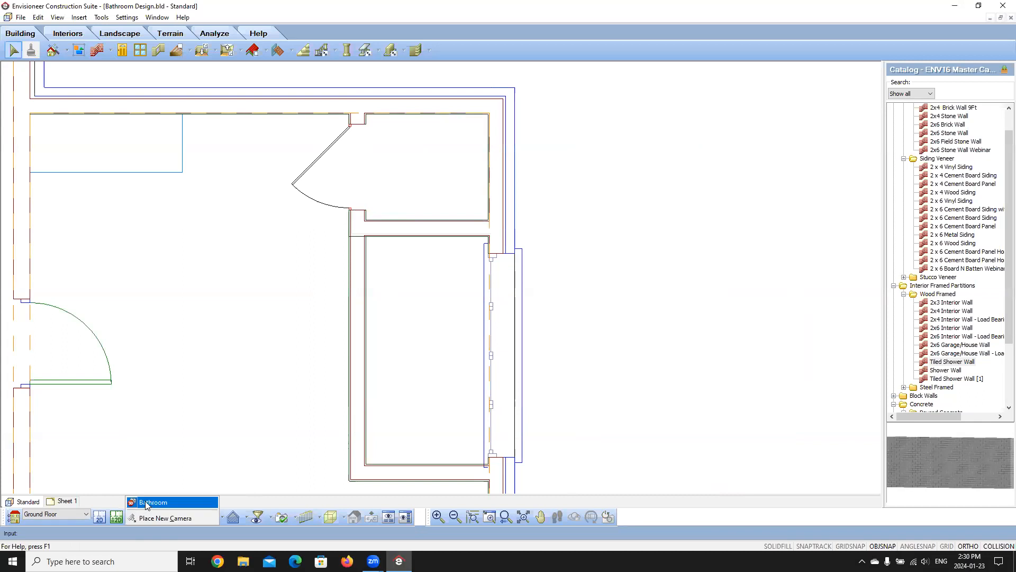
left_click(149, 500)
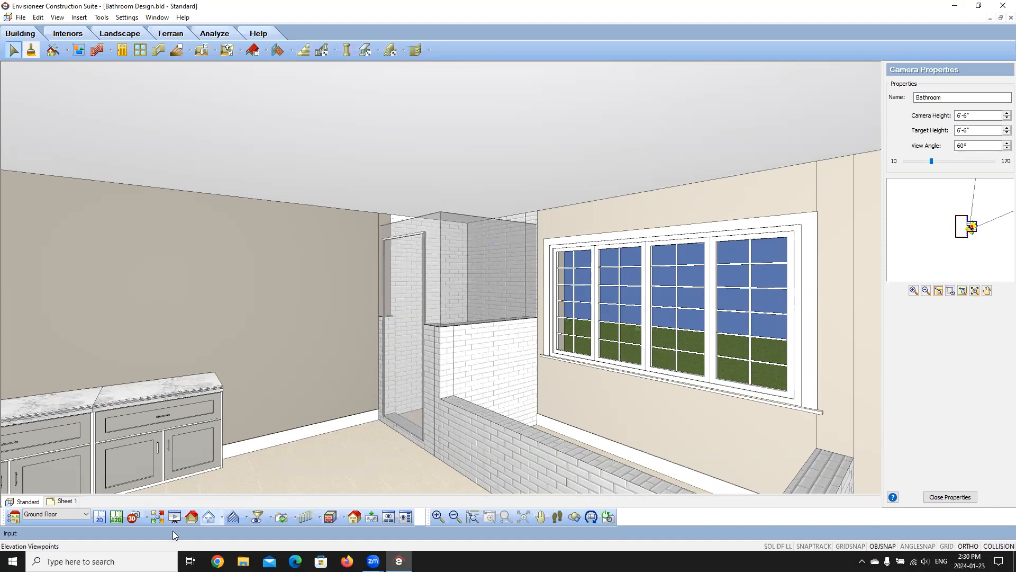
left_click(100, 517)
Draw a guide polyline from the shower wall's corner up across the exterior brick wall, about 4" outward, and back down
scroll(359, 119, "up", 4)
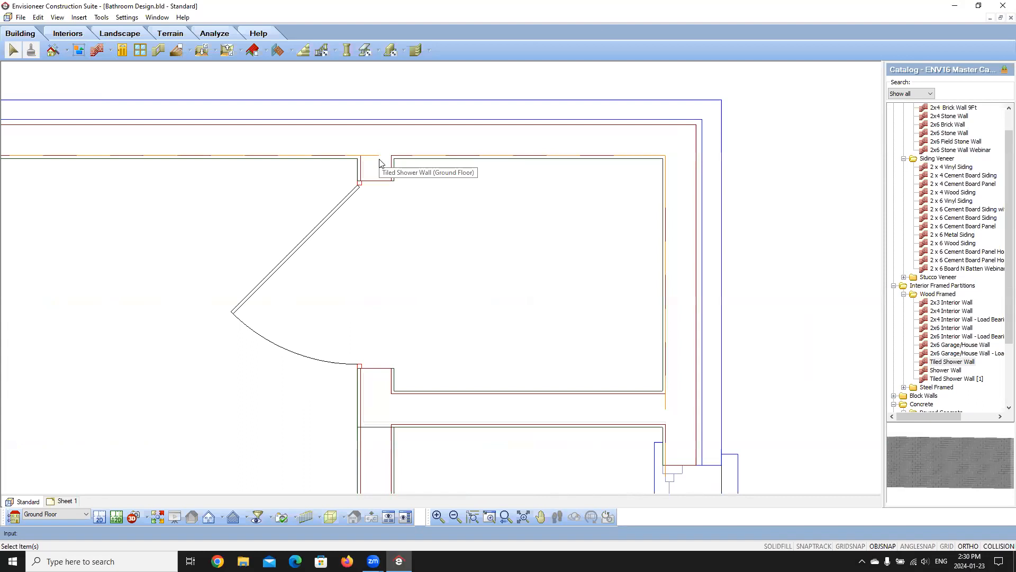
key("t")
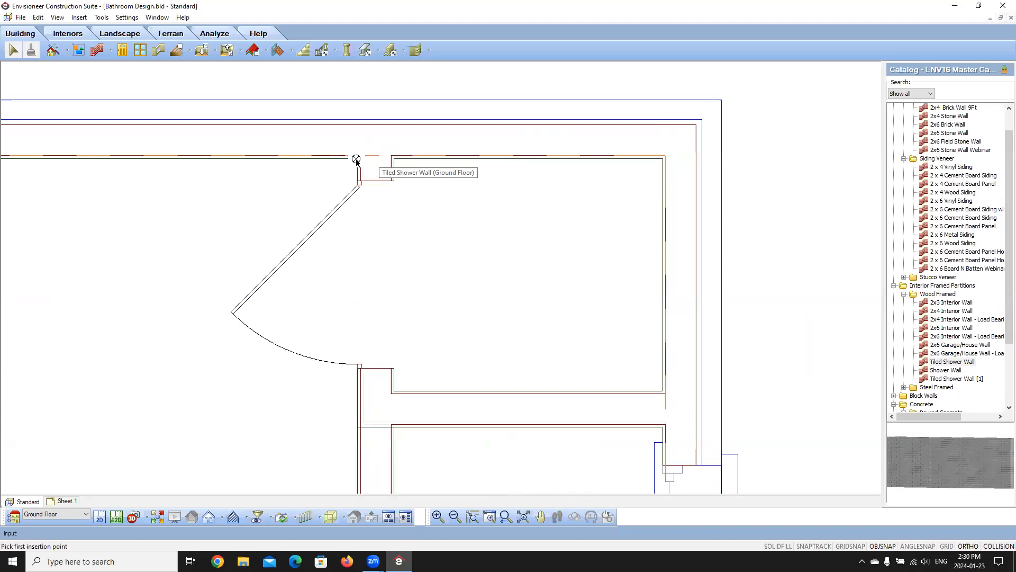
left_click(356, 160)
scroll(354, 265, "down", 2)
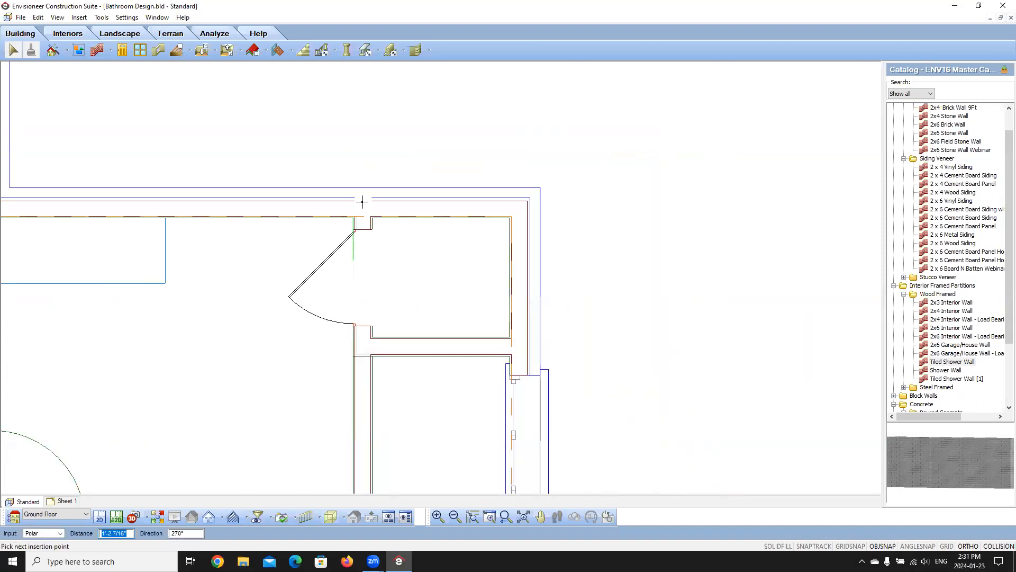
left_click(354, 161)
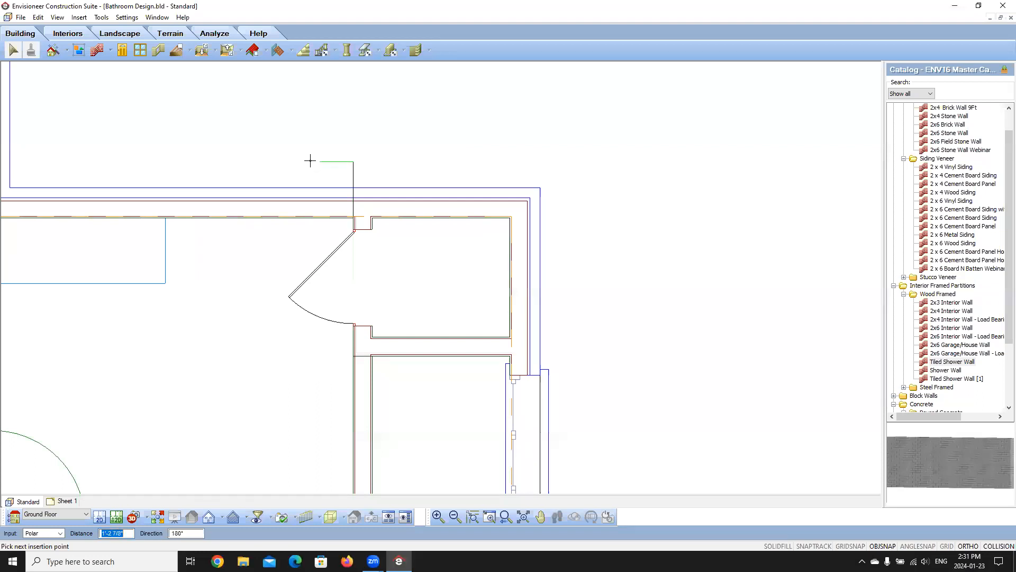
left_click(342, 162)
right_click(319, 240)
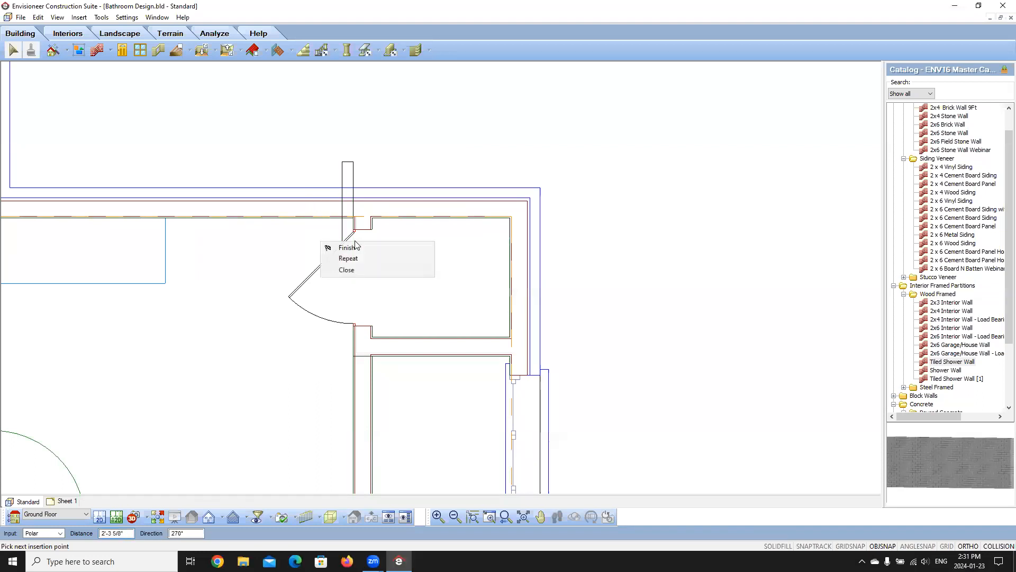
left_click(328, 245)
Break the upper exterior brick wall at the guide line just outside the shower stall
scroll(335, 240, "up", 3)
left_click(364, 159)
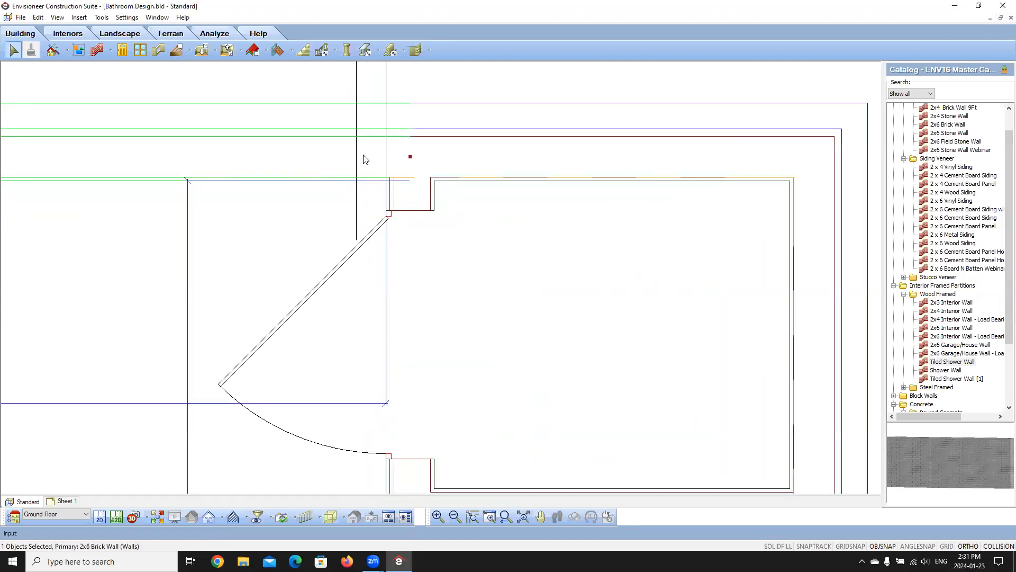
right_click(364, 160)
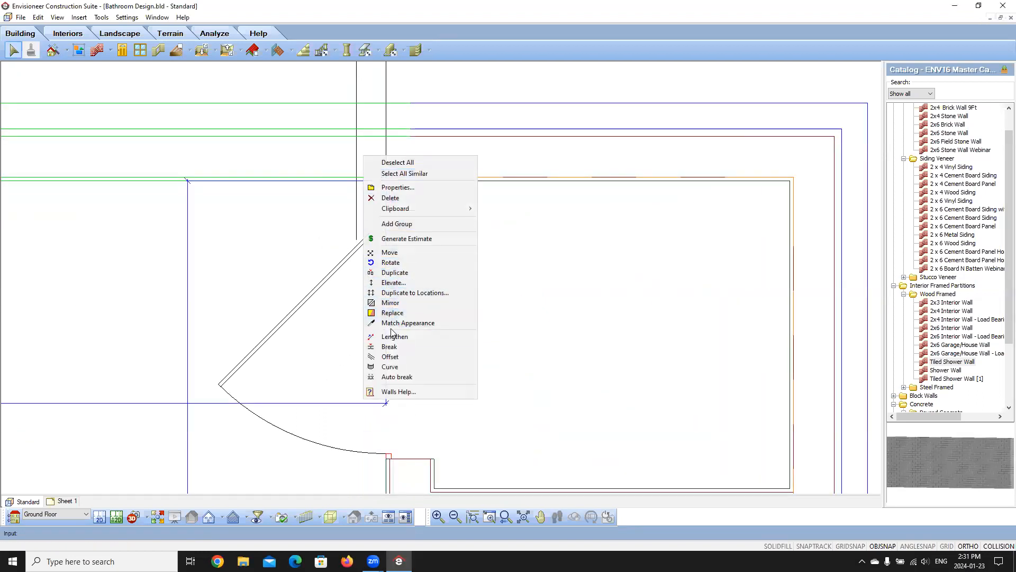
left_click(389, 347)
left_click(356, 237)
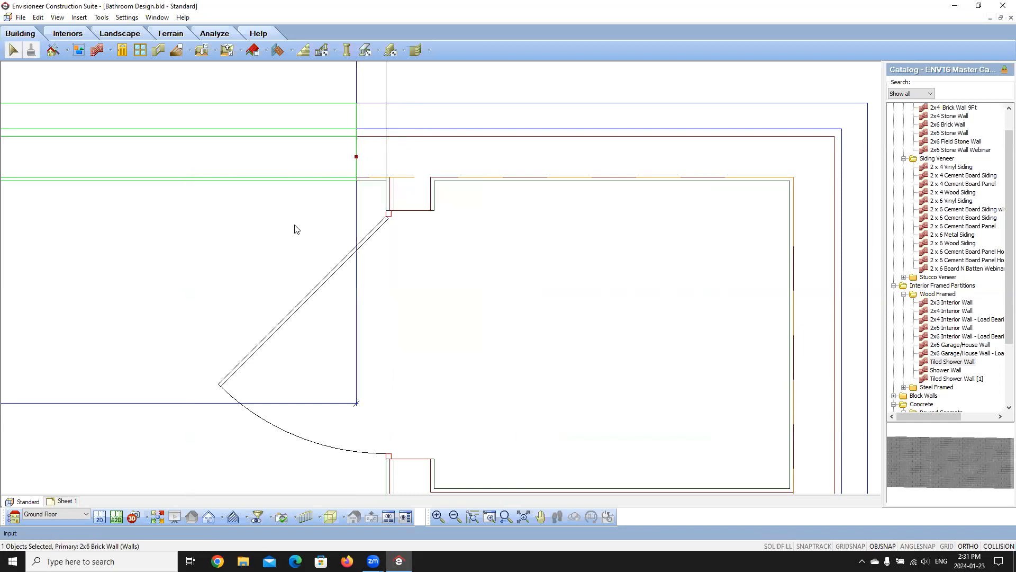
Remove the baseboard trim from the right interior surface of the short brick wall segment beside the shower stall
scroll(290, 229, "down", 2)
scroll(319, 226, "up", 1)
left_click(394, 104)
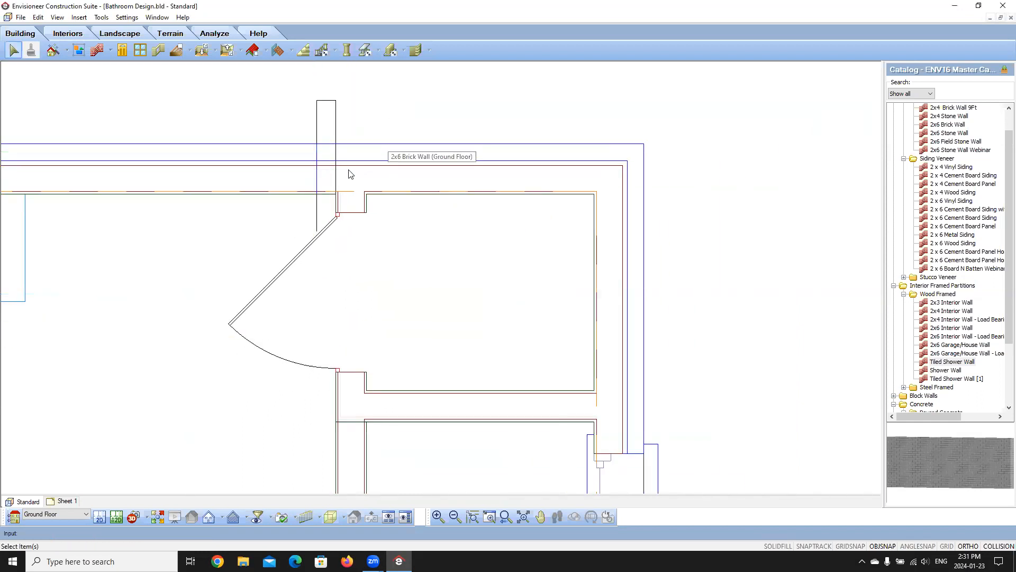
left_click(329, 179)
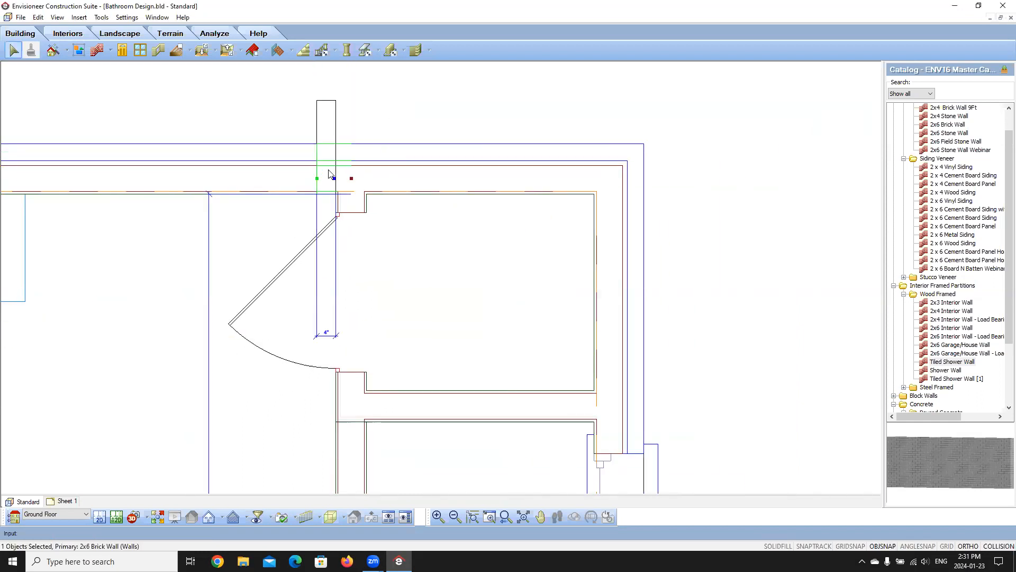
right_click(329, 175)
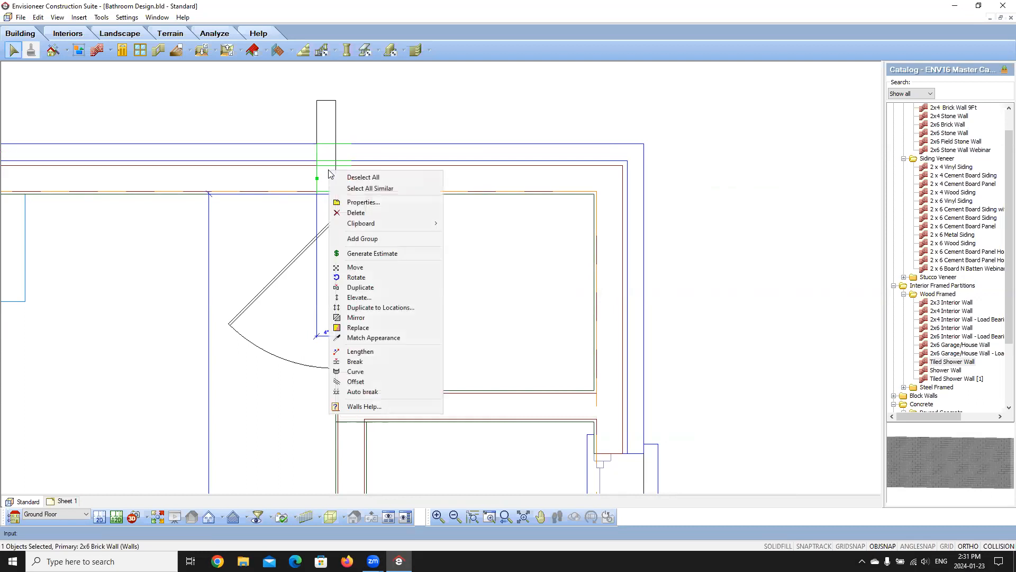
left_click(366, 204)
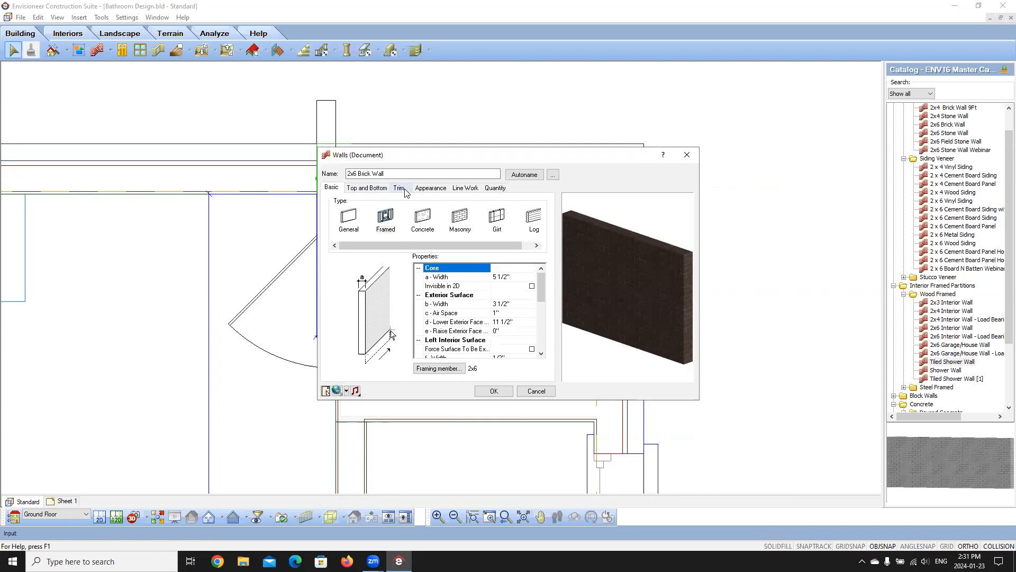
left_click(405, 188)
left_click(402, 203)
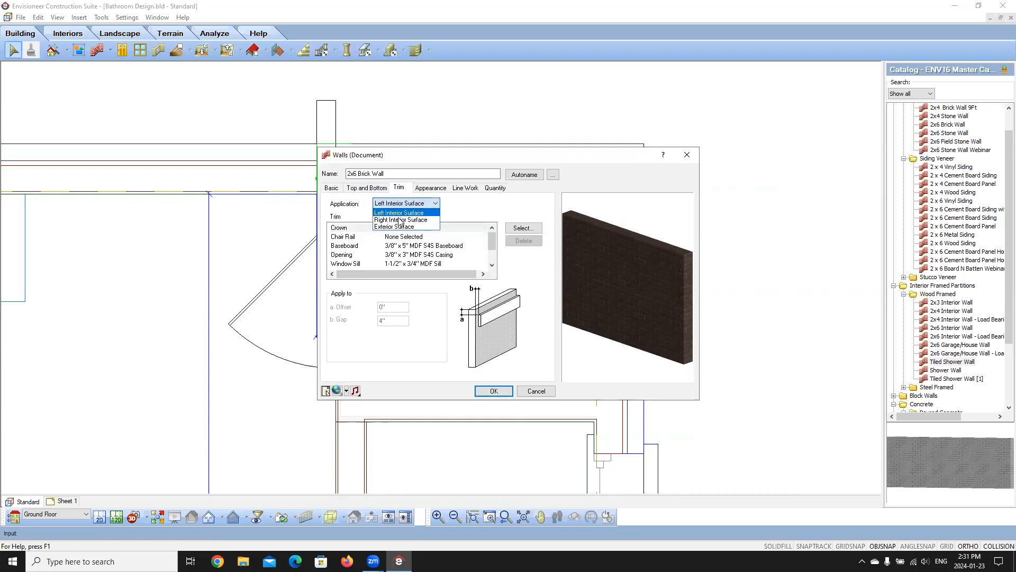
left_click(396, 224)
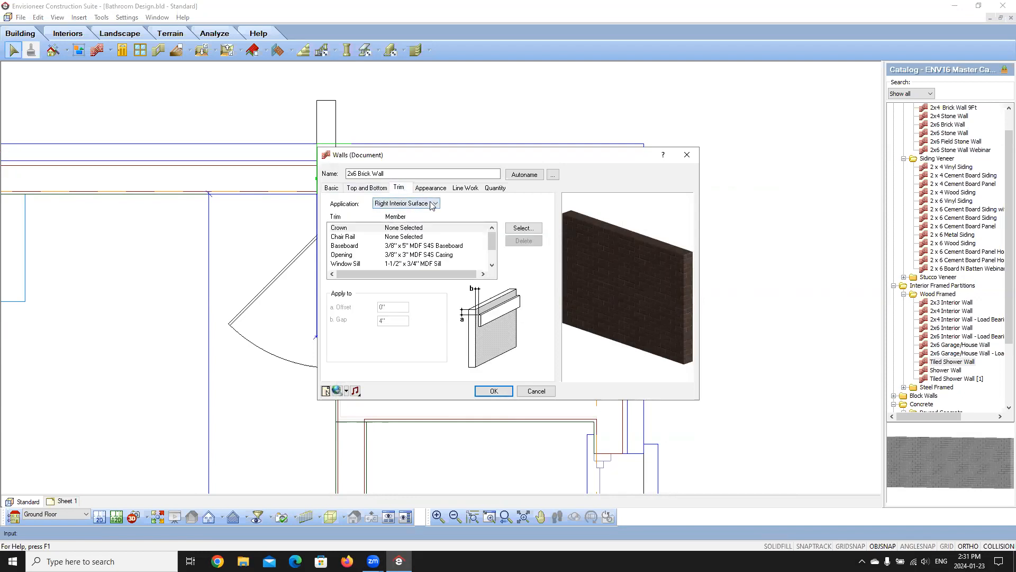
left_click(415, 246)
left_click(523, 241)
Apply the Subway Tile material from Tile - Generic Wall Tile to the short brick wall segment's right interior surface
left_click(424, 189)
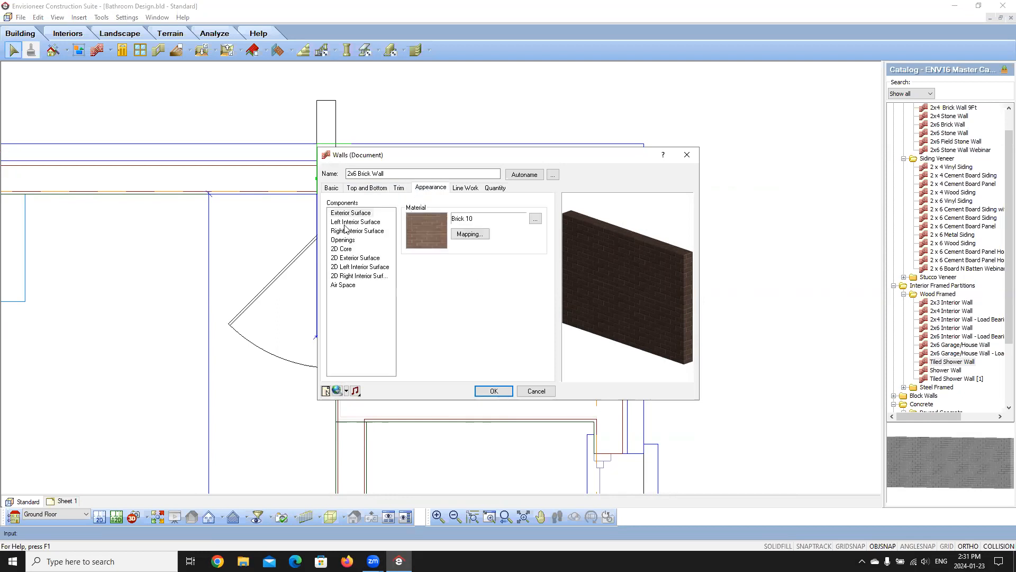
left_click(347, 231)
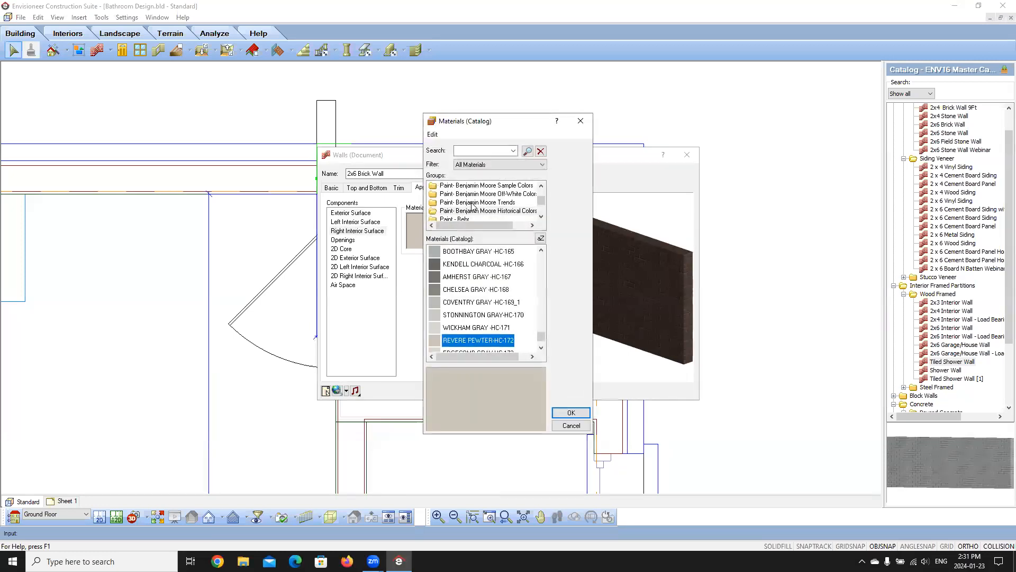
scroll(474, 202, "down", 10)
scroll(482, 204, "down", 3)
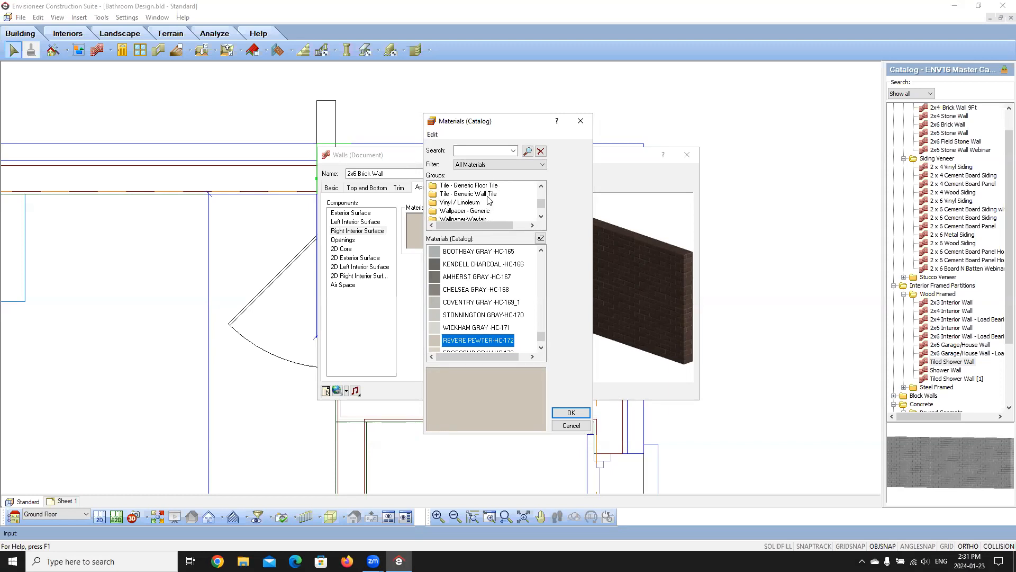
left_click(487, 196)
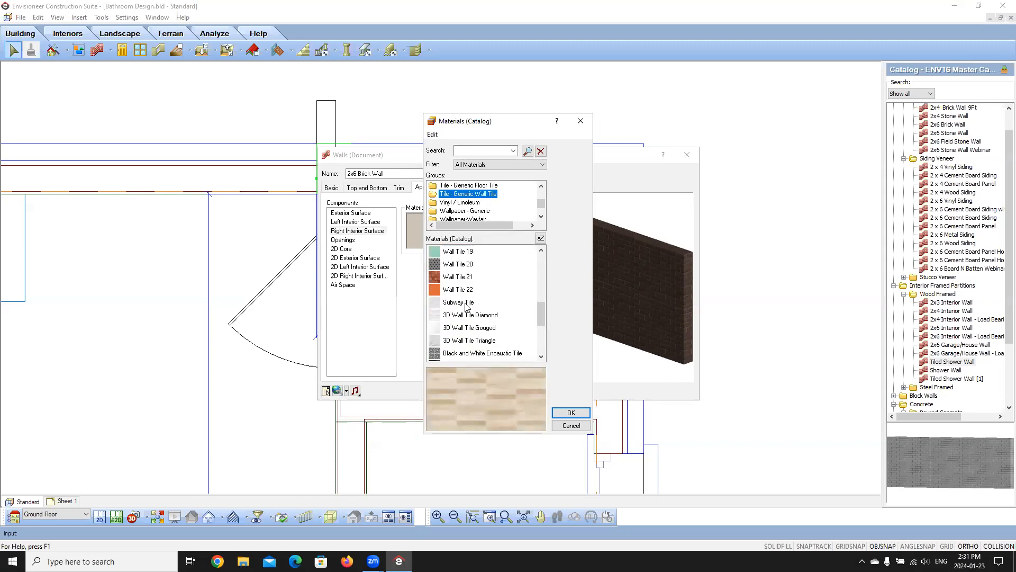
left_click(461, 302)
left_click(571, 412)
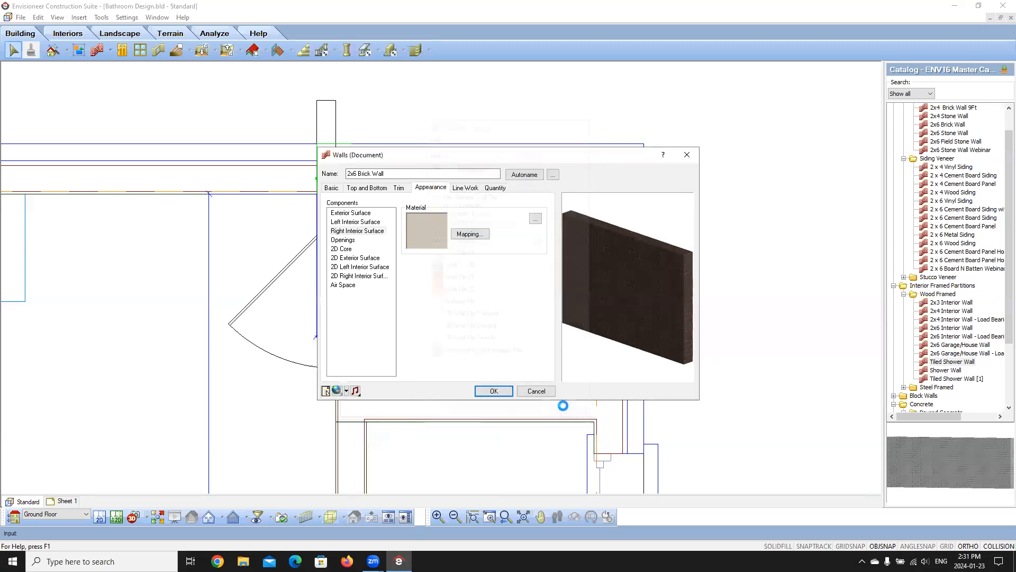
left_click(493, 386)
Check the wall beside the shower stall from the Bathroom camera and return to the 2D plan
left_click(133, 517)
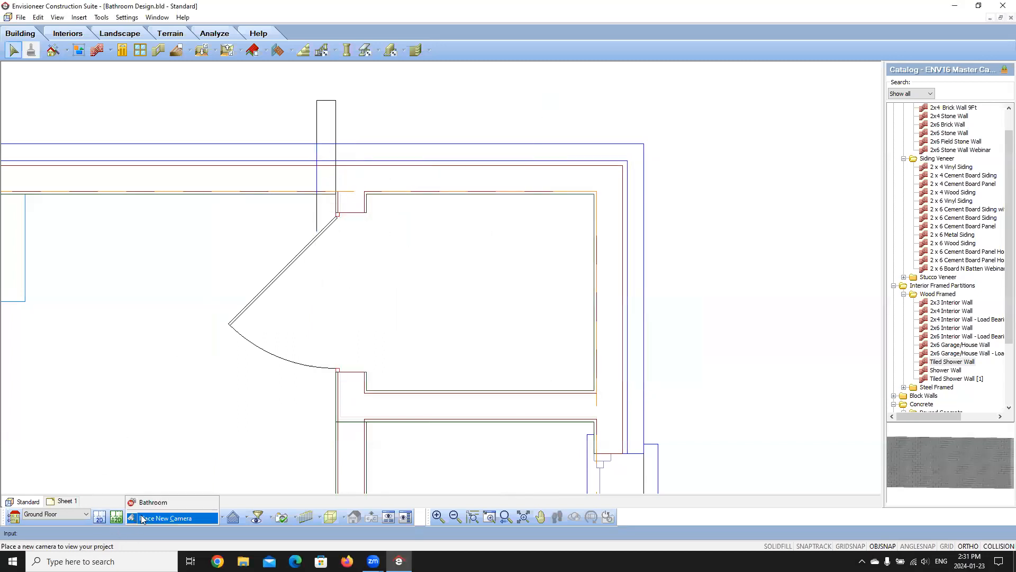
left_click(153, 502)
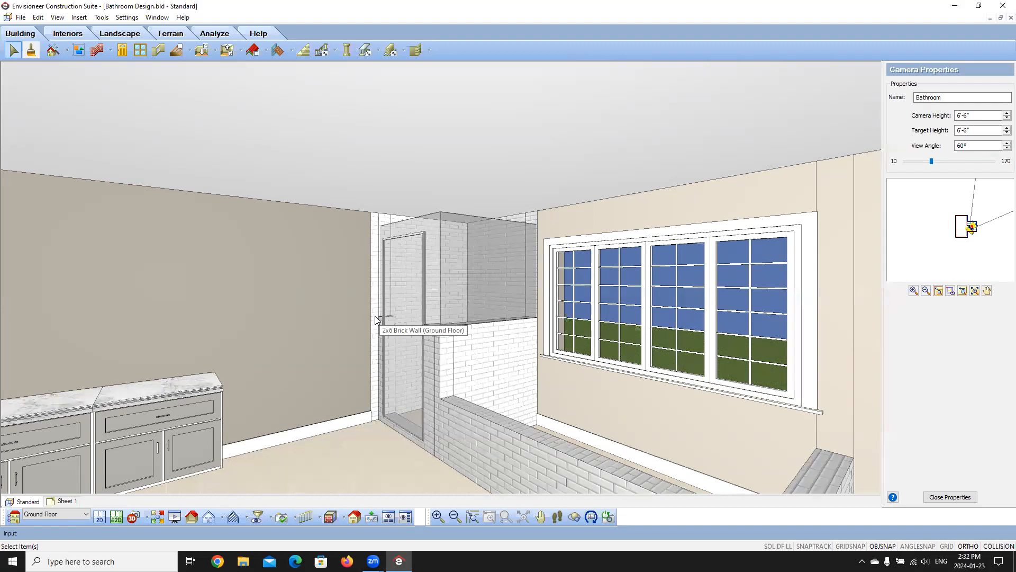
left_click(103, 522)
scroll(413, 180, "down", 6)
scroll(439, 314, "up", 3)
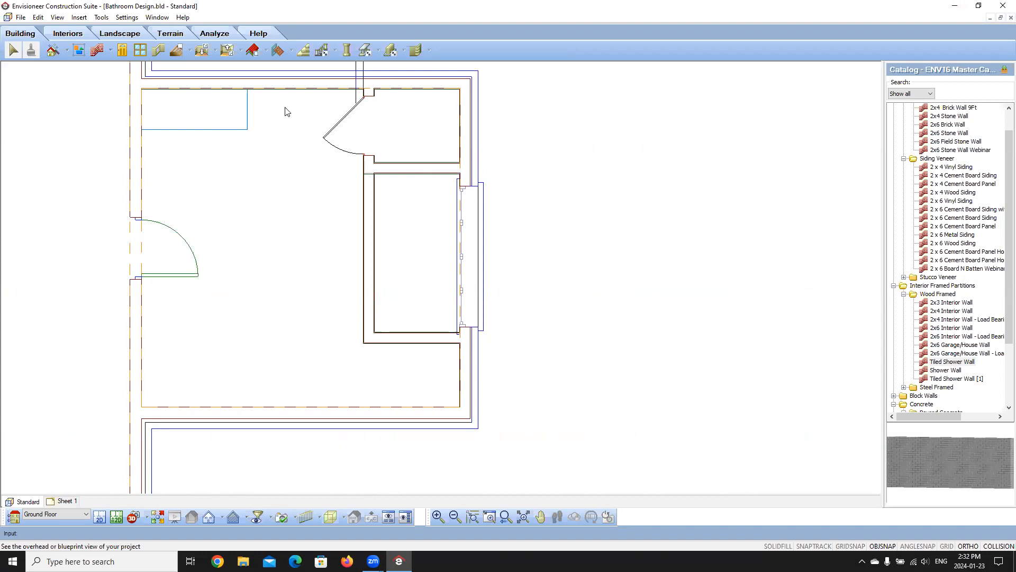
Delete the Tiled Tub Platform surface from the Custom group of the surfaces catalog
left_click(292, 52)
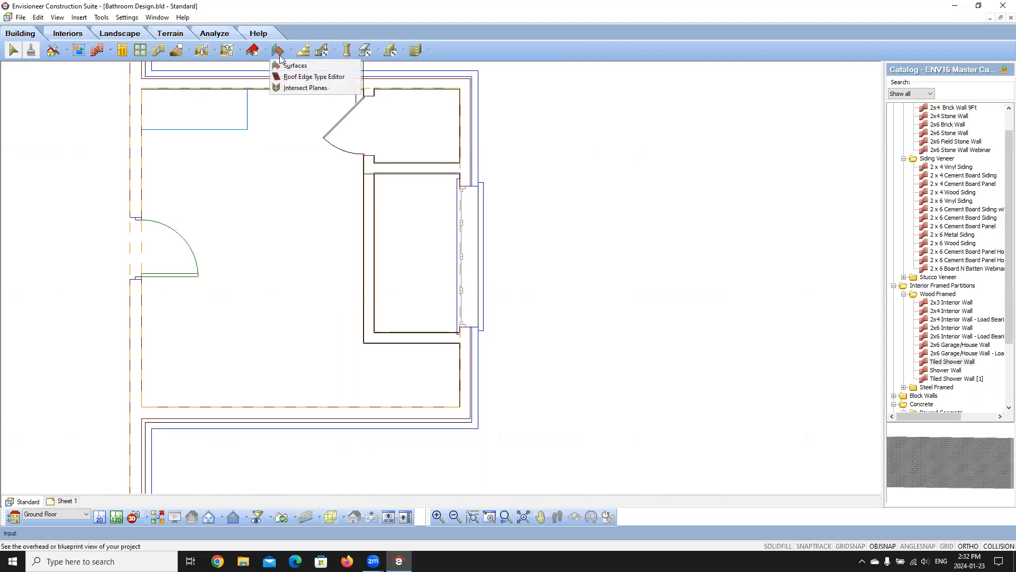
left_click(304, 63)
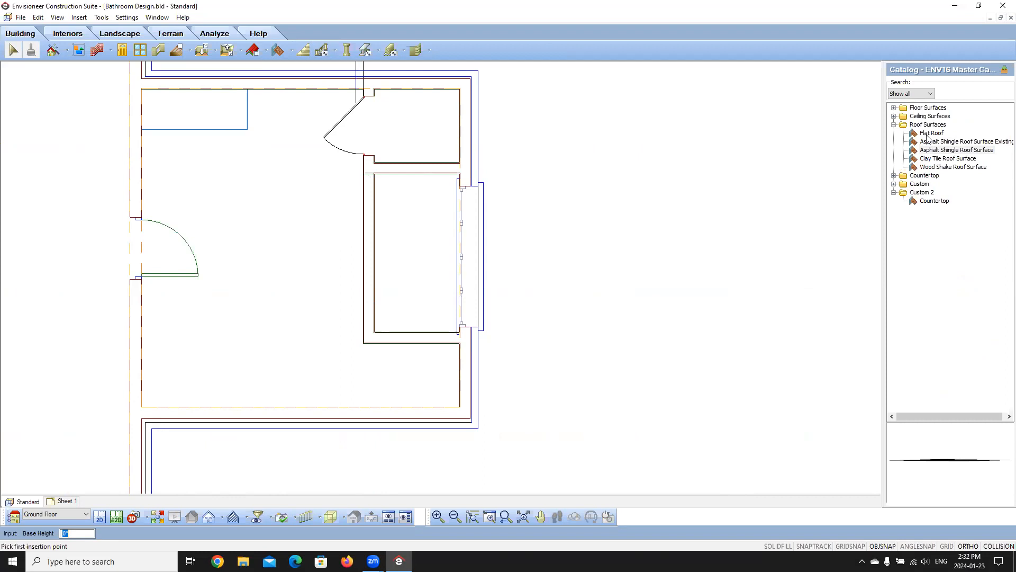
double_click(901, 184)
left_click(934, 201)
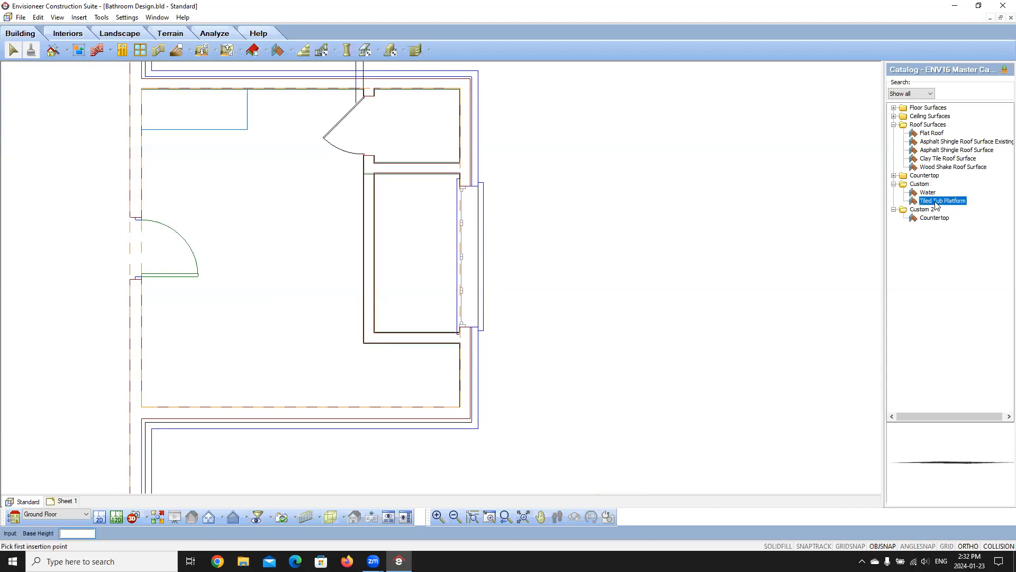
right_click(935, 201)
left_click(939, 248)
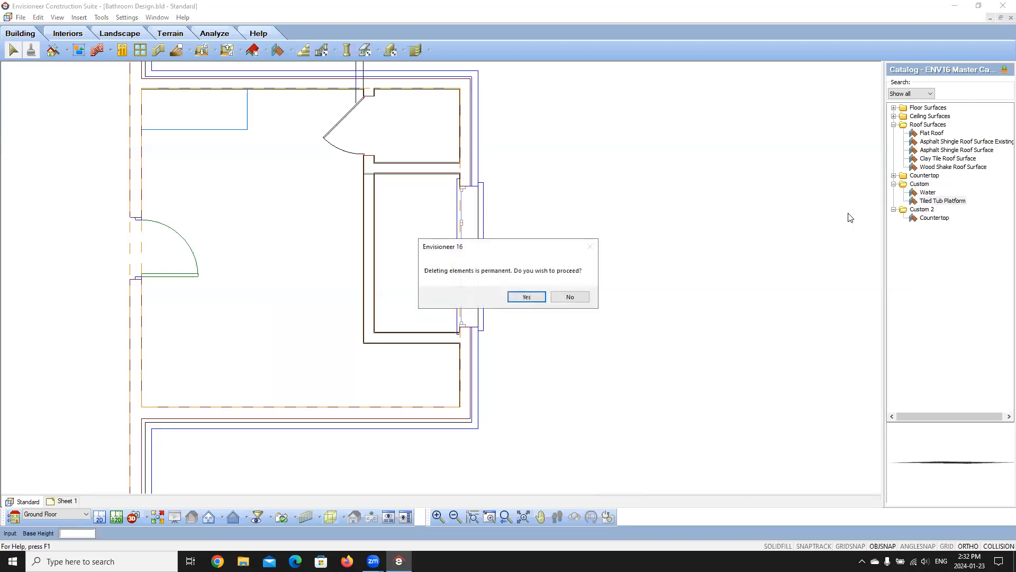
left_click(527, 297)
Delete the Custom group under Surfaces in the Element Manager
left_click(918, 193)
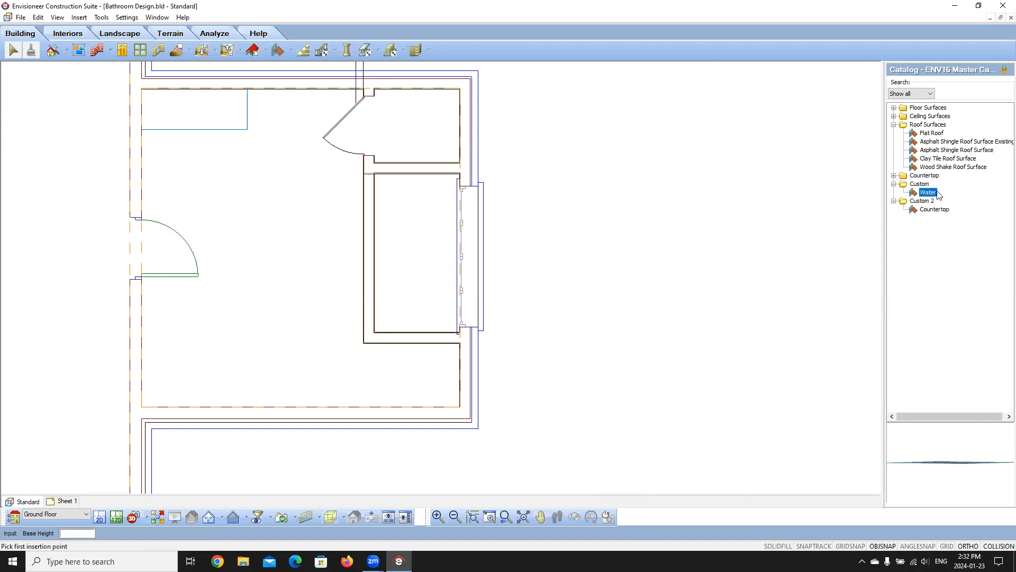
right_click(921, 185)
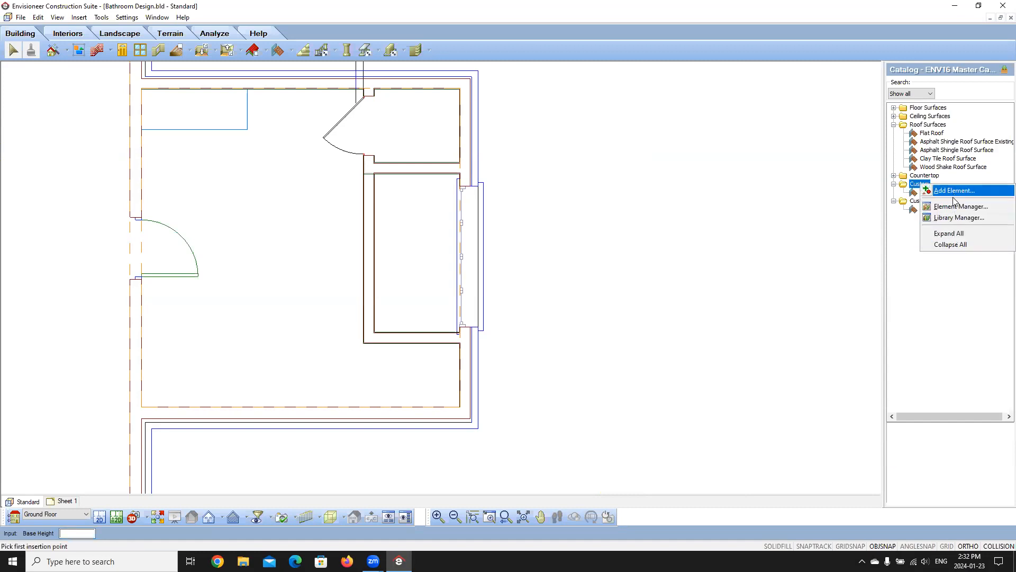
left_click(961, 207)
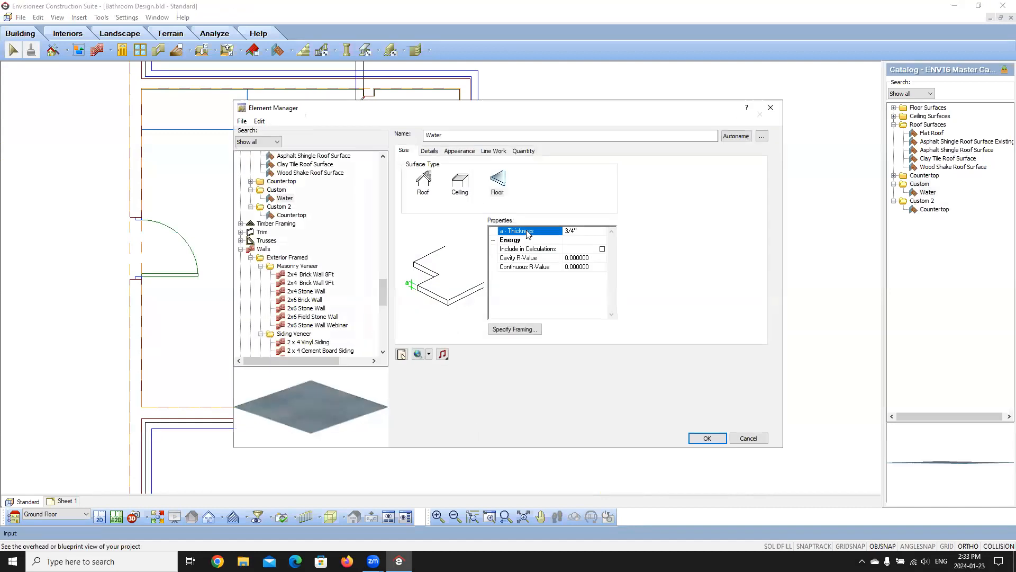
left_click(242, 249)
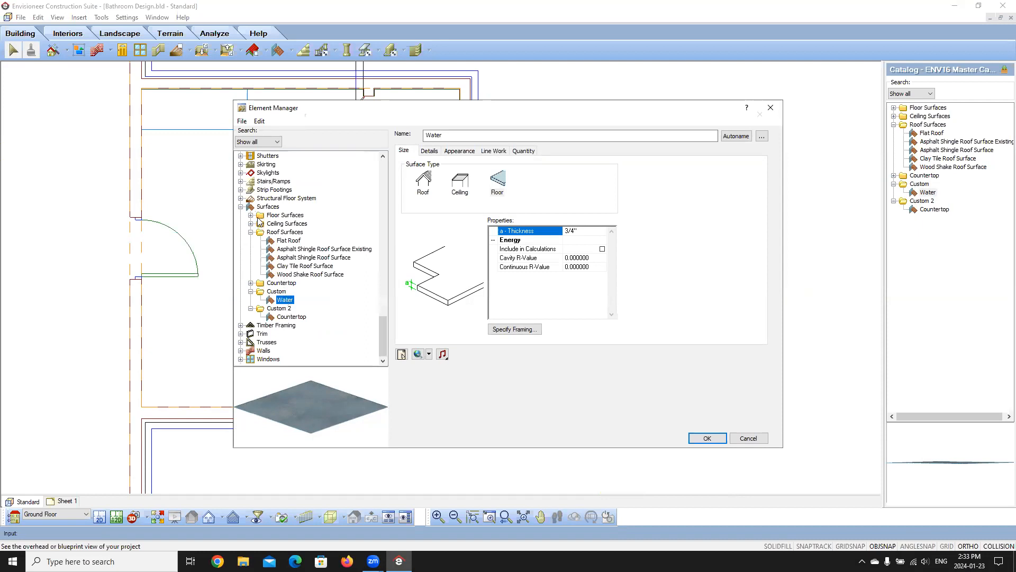
left_click(280, 291)
right_click(280, 291)
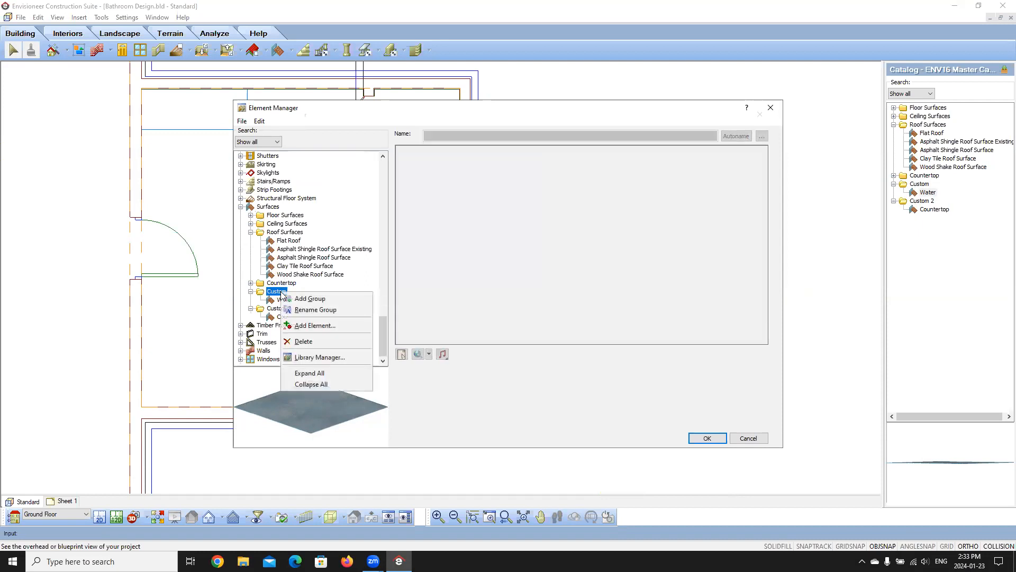
left_click(317, 341)
left_click(512, 297)
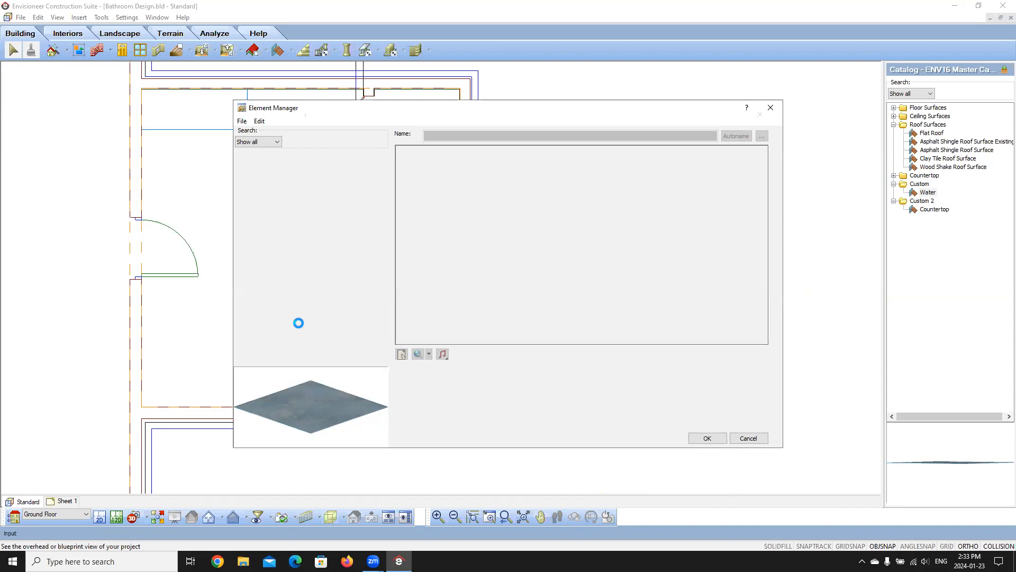
Try to delete the Custom 2 group under Surfaces
scroll(294, 320, "down", 4)
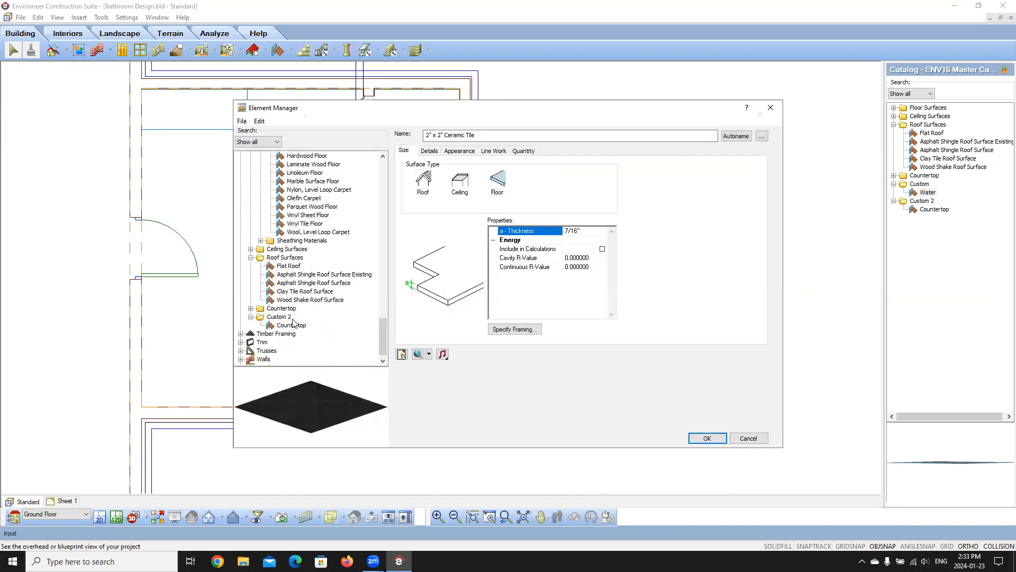
left_click(282, 309)
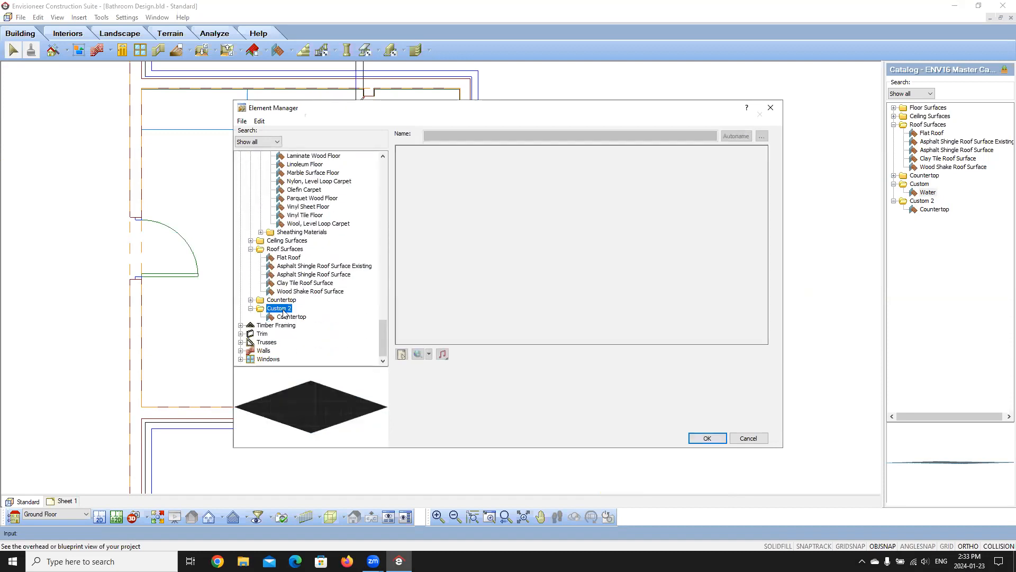
right_click(271, 316)
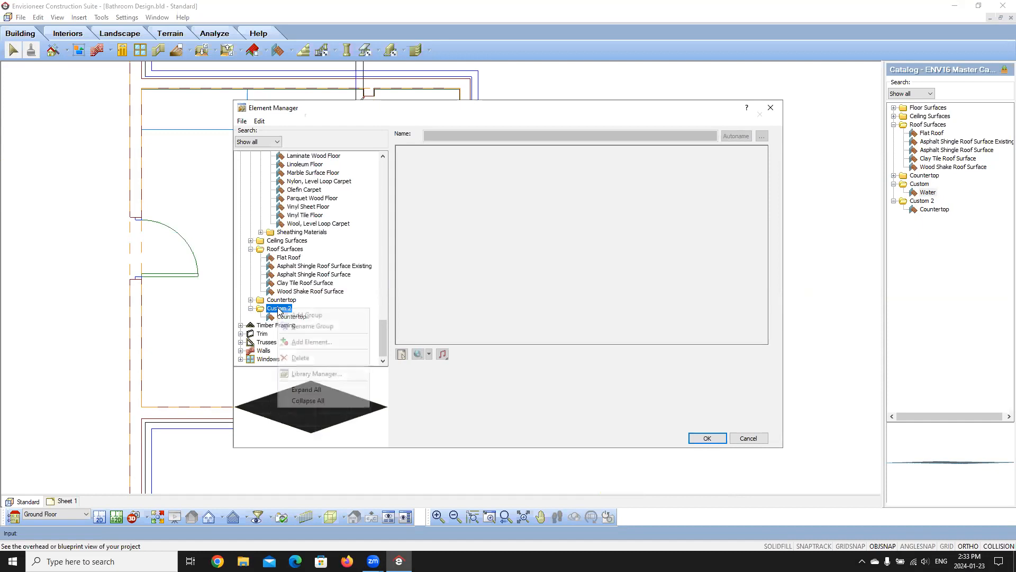
left_click(299, 358)
left_click(515, 301)
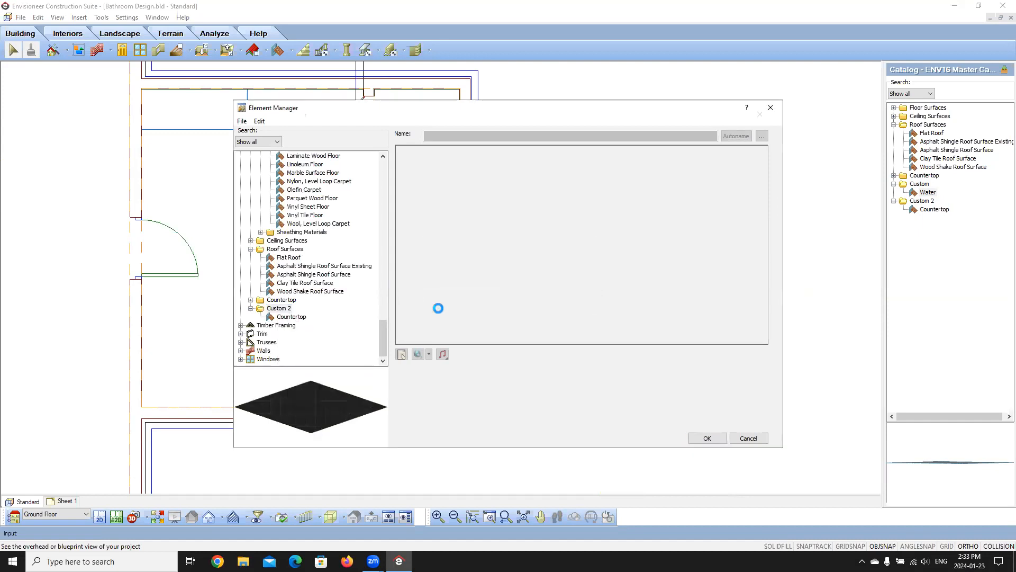
left_click(583, 303)
Delete the Countertop element from the Custom 2 surface group
left_click(288, 317)
right_click(364, 317)
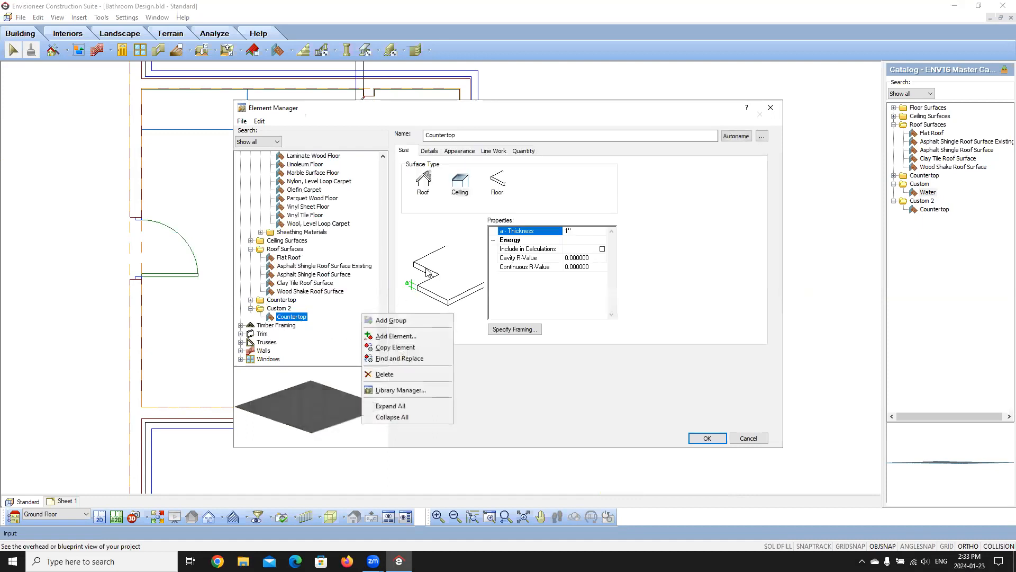
left_click(390, 374)
left_click(522, 298)
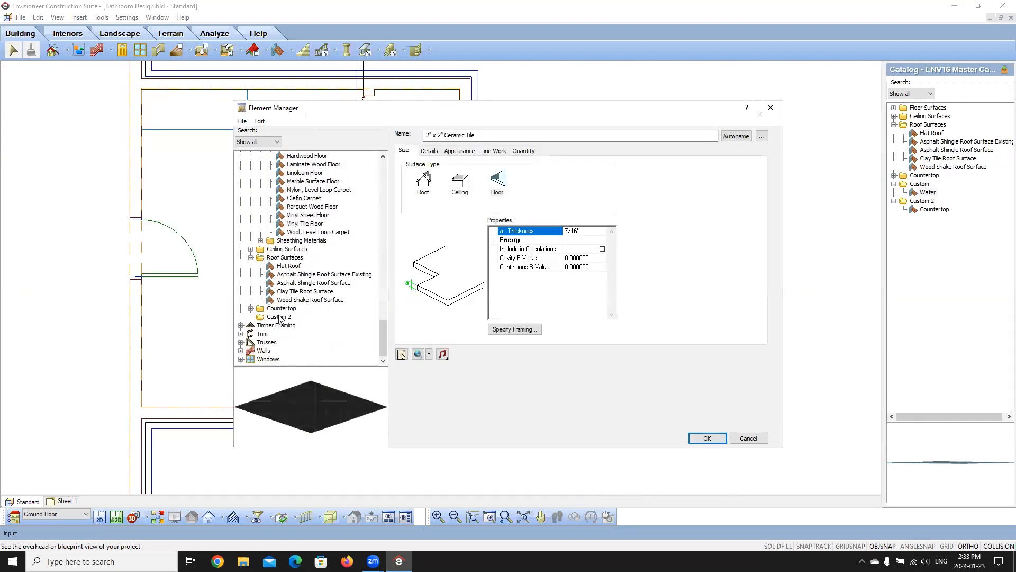
Delete the emptied Custom 2 group under Surfaces
left_click(280, 316)
right_click(281, 318)
left_click(309, 366)
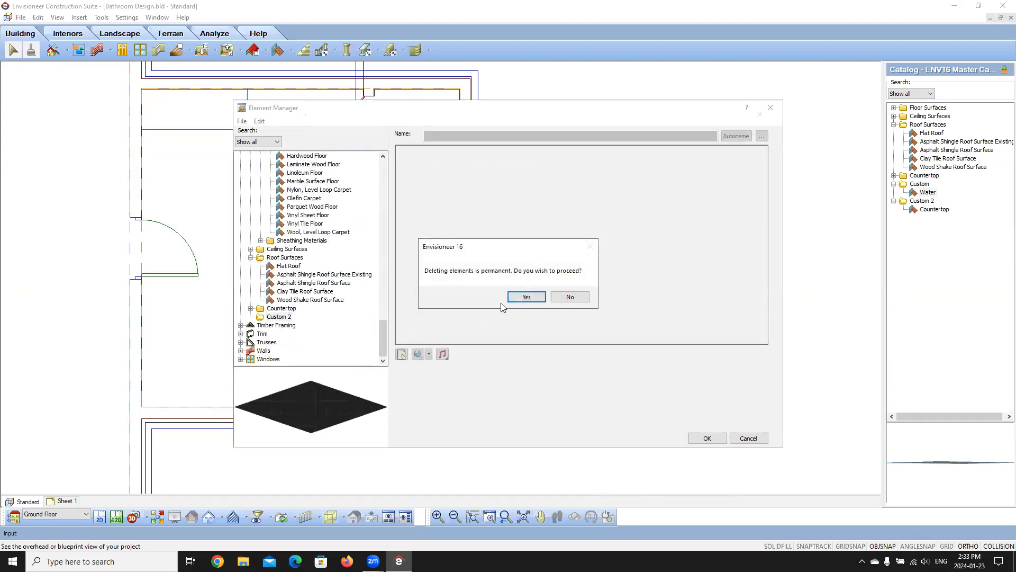
left_click(523, 297)
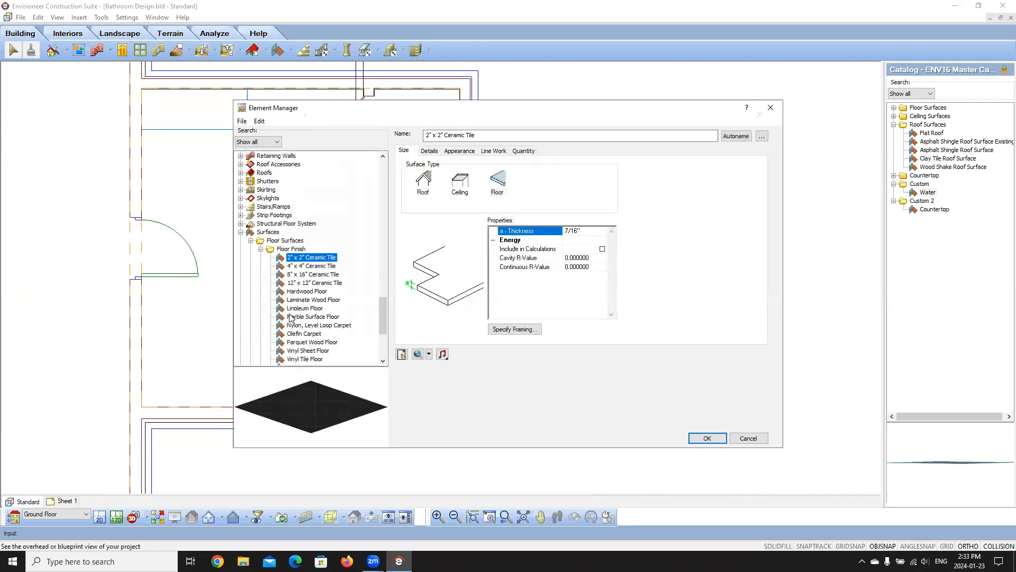
Add a new group named Custom Surfaces under Surfaces in the Element Manager
left_click(268, 233)
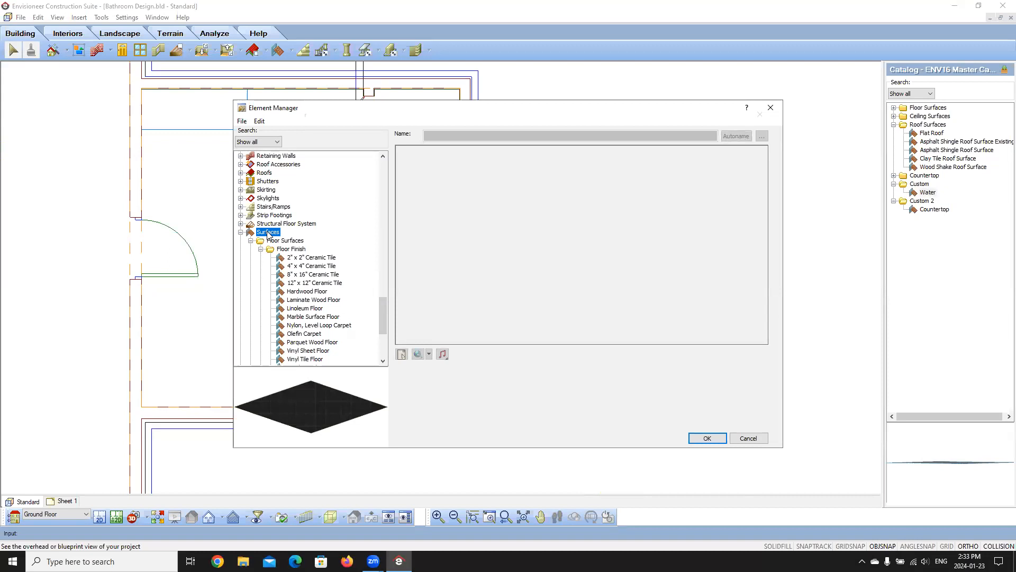
right_click(269, 233)
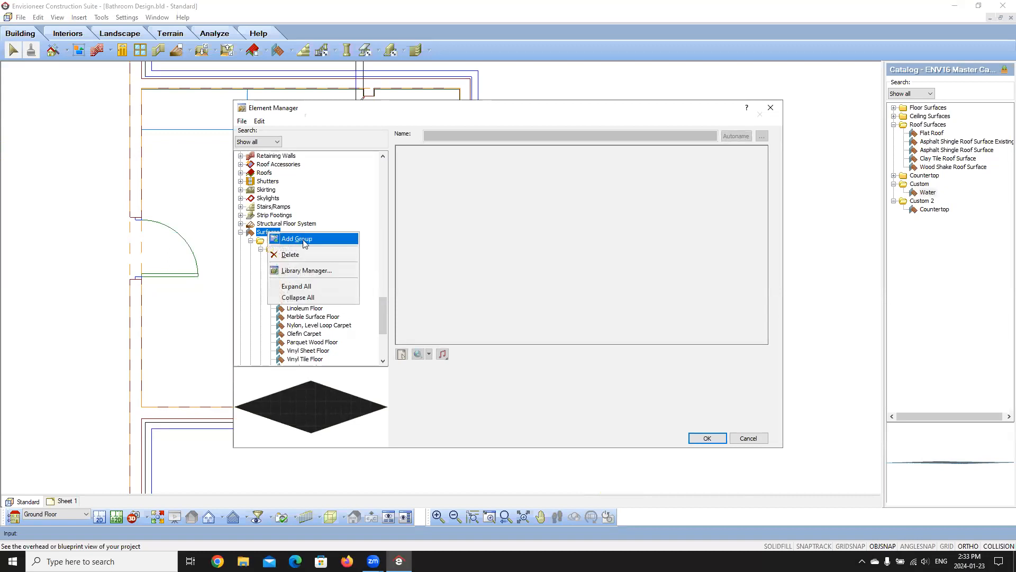
left_click(303, 239)
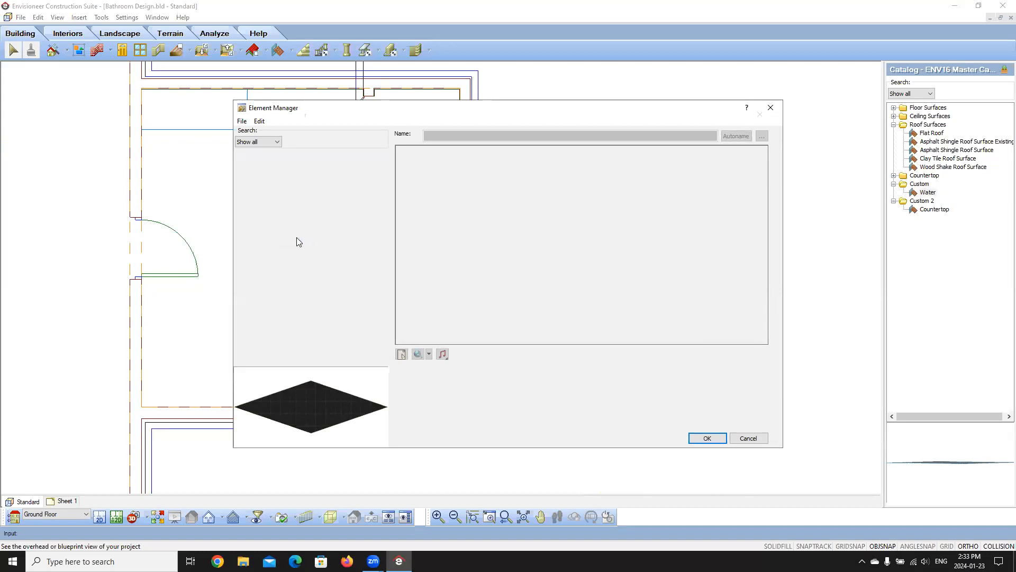
type("Custom Surfaces")
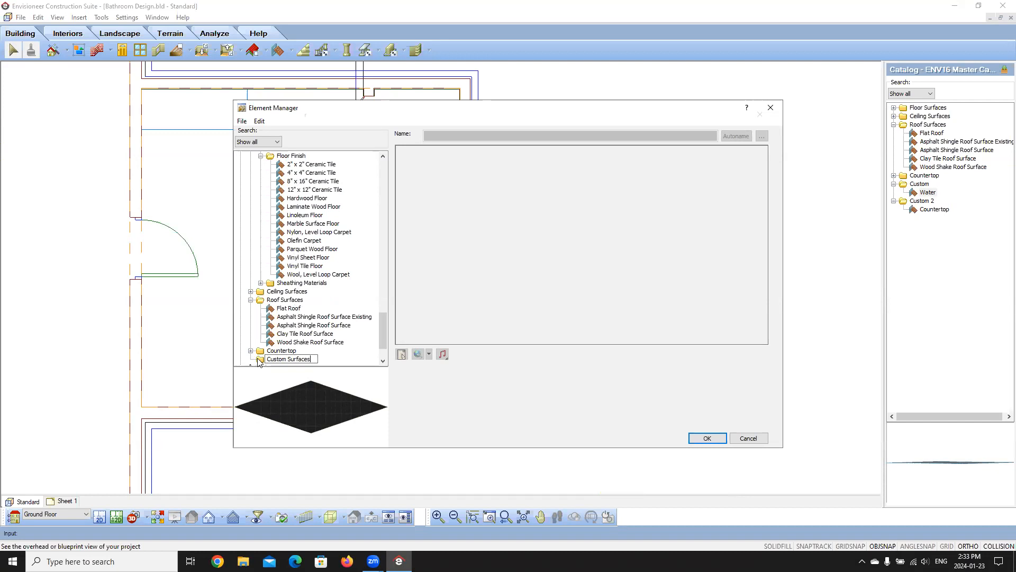
key("Return")
Add a new element to the Custom Surfaces group and make its surface type Ceiling
right_click(262, 360)
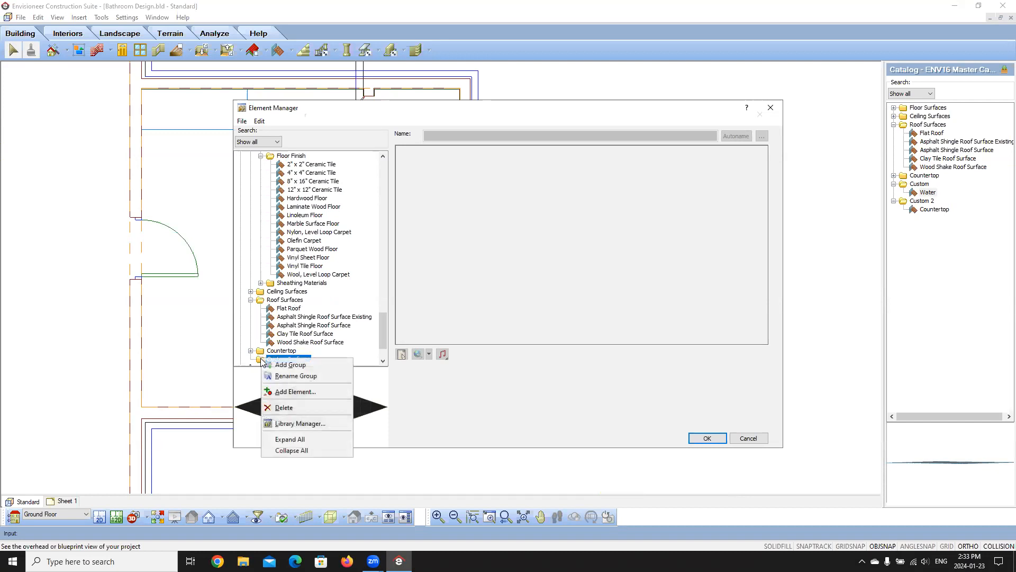
left_click(303, 391)
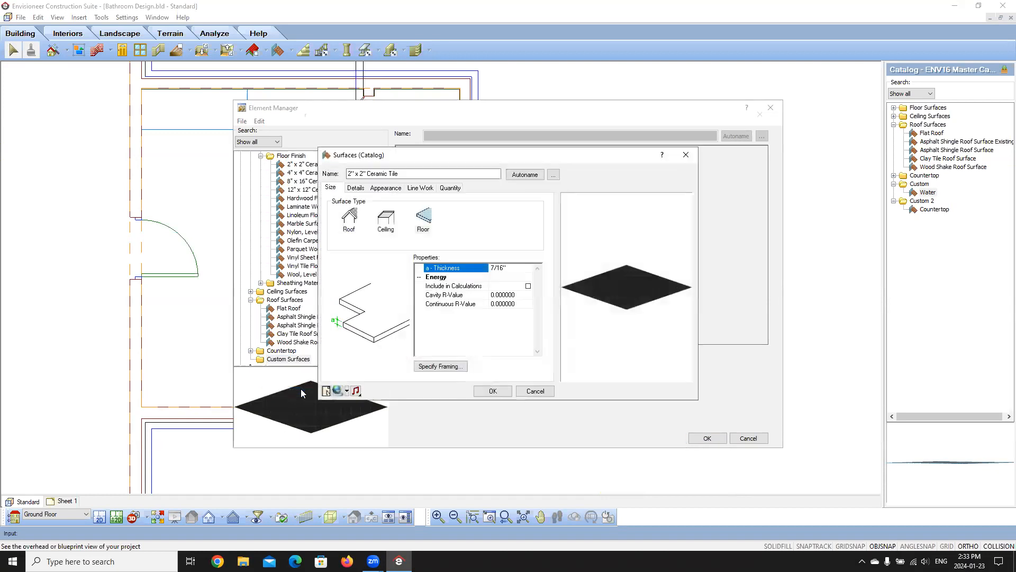
left_click(391, 222)
left_click(430, 221)
left_click(385, 220)
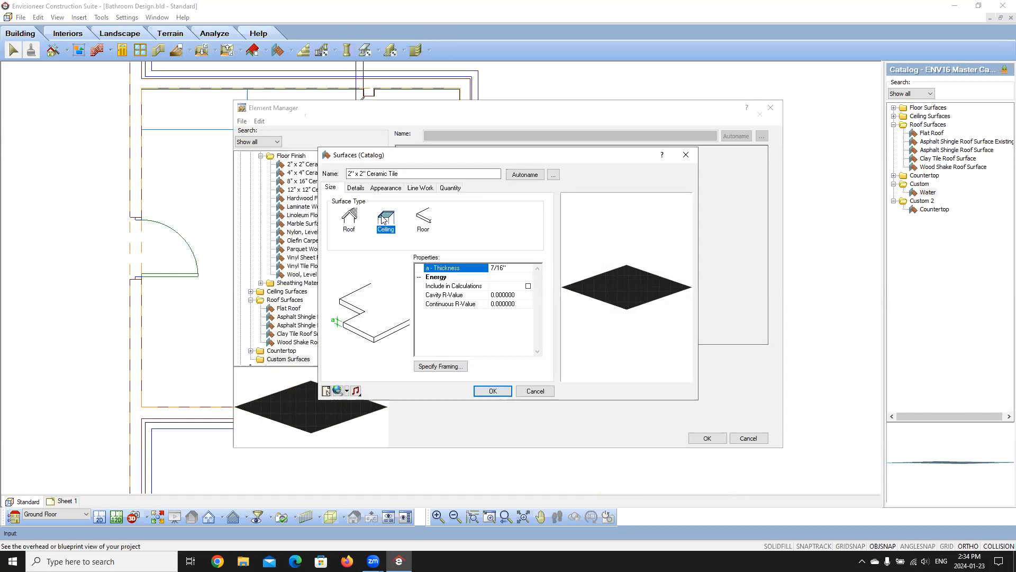
Set the new surface's thickness to 3/4" and name it Tiled Tub Surround
left_click(507, 269)
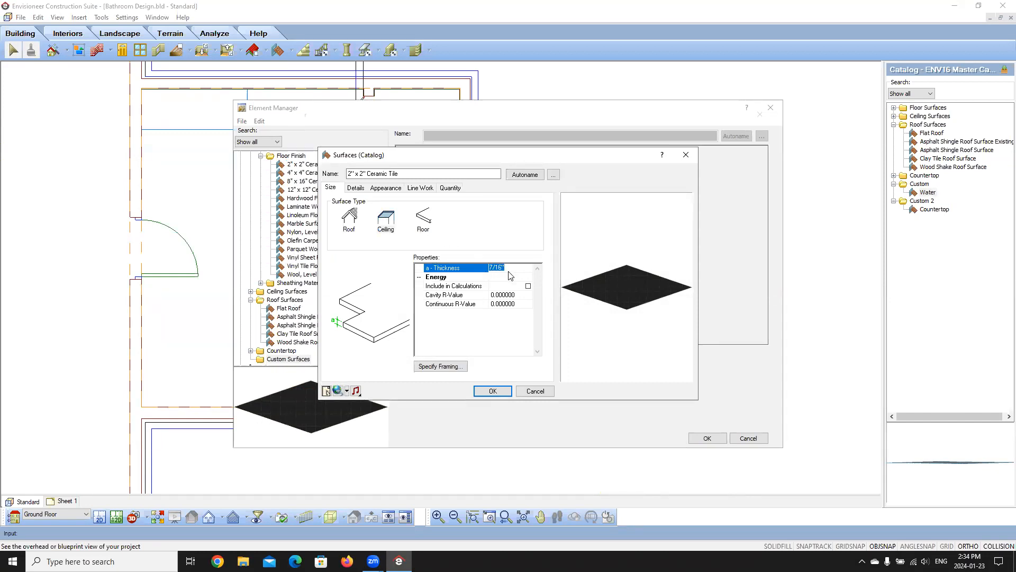
type("3/4")
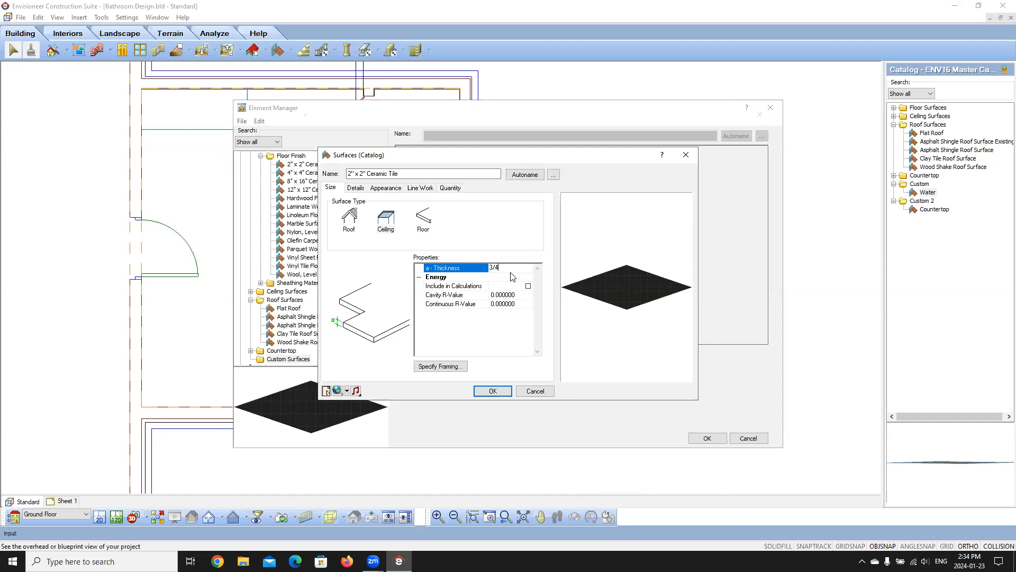
key("Tab")
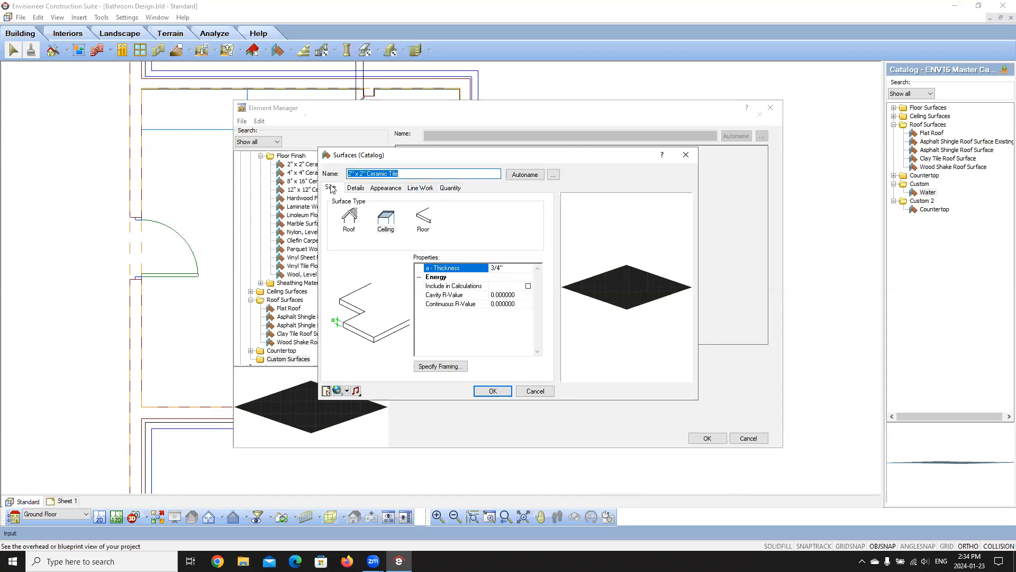
type("Tu")
type("led Tu")
type("b Surrouns")
Assign Subway Tile from the Tile - Generic Wall Tile group to all components from Surface through Soffit, and save the catalog element
left_click(398, 190)
left_click(342, 214)
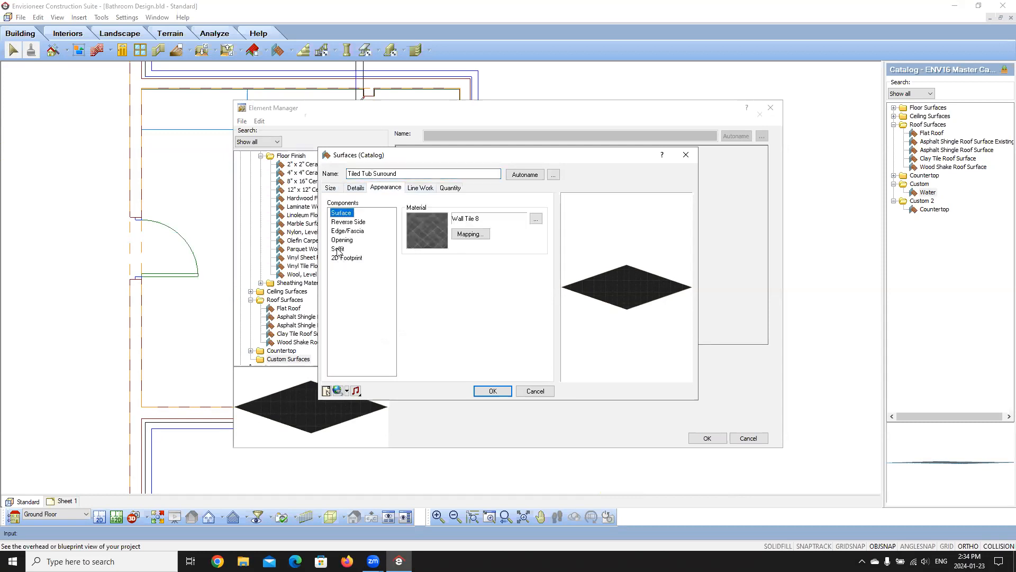
left_click(339, 250, "shift")
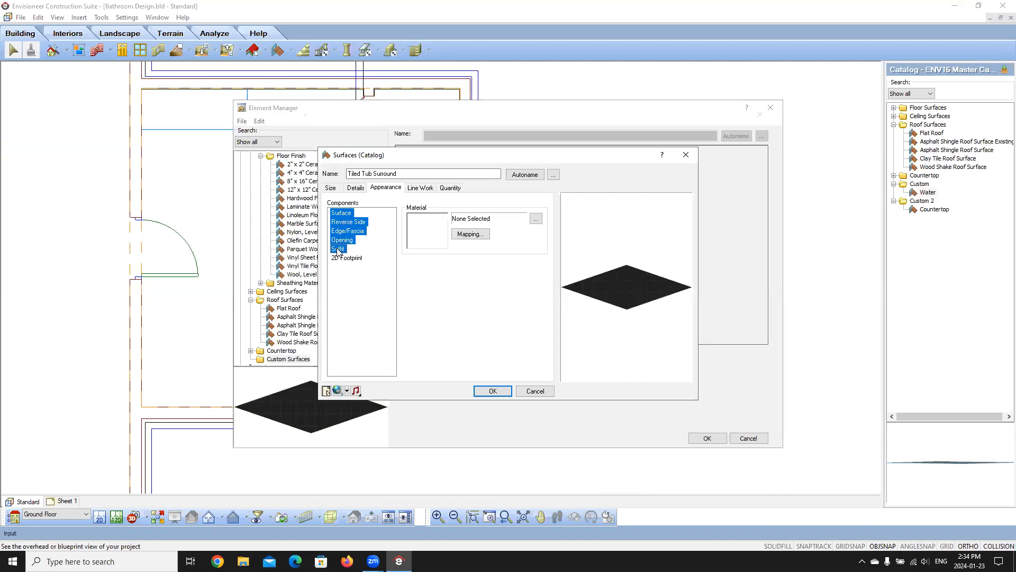
left_click(425, 229)
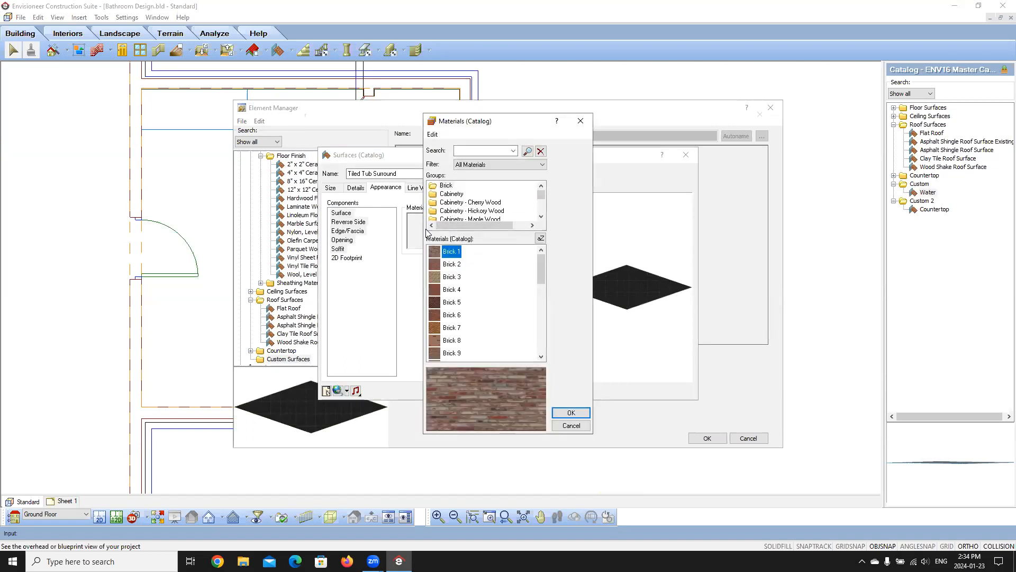
scroll(478, 204, "down", 5)
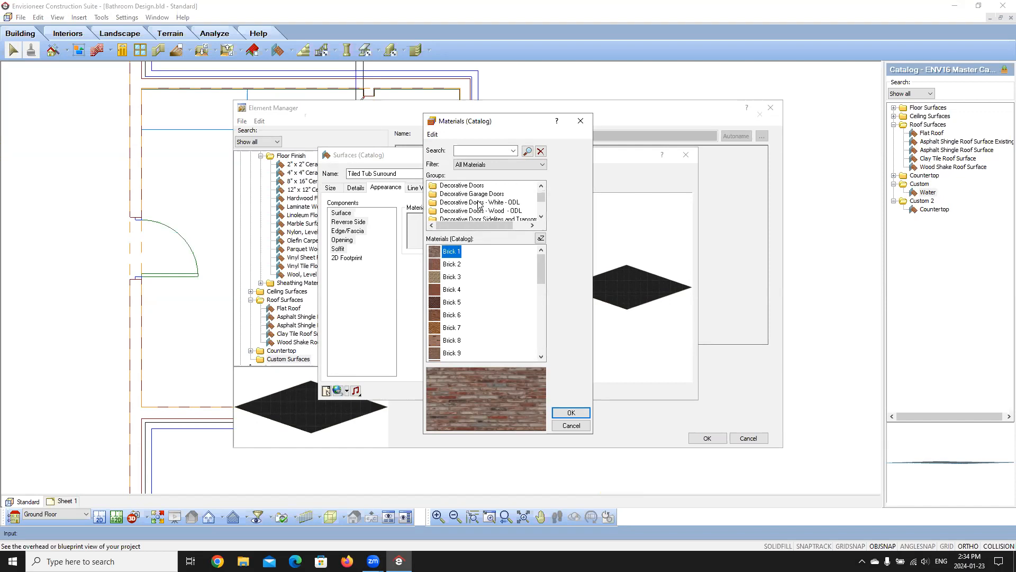
scroll(479, 203, "down", 5)
scroll(479, 204, "down", 3)
left_click(487, 186)
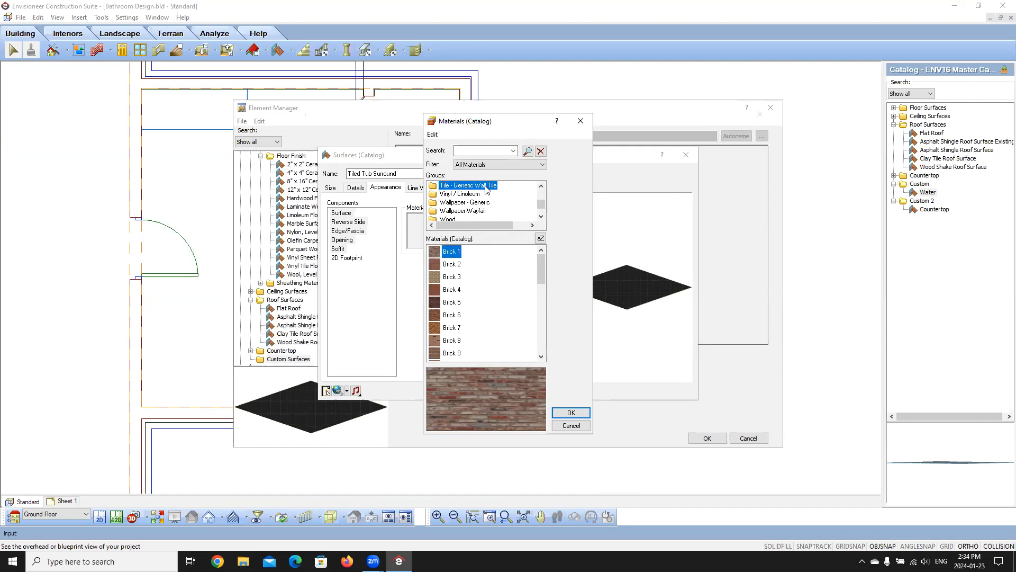
scroll(498, 297, "down", 8)
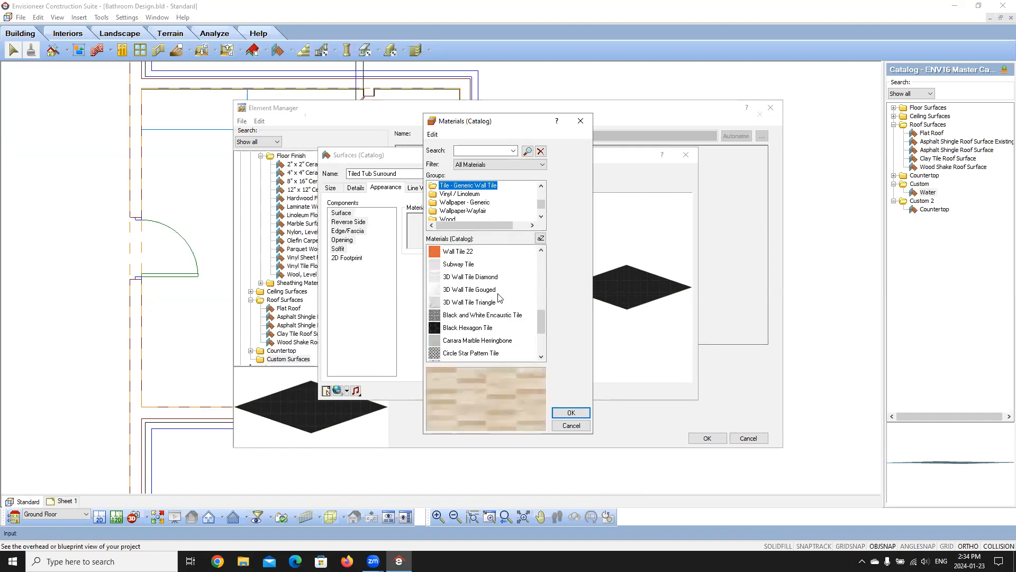
left_click(446, 264)
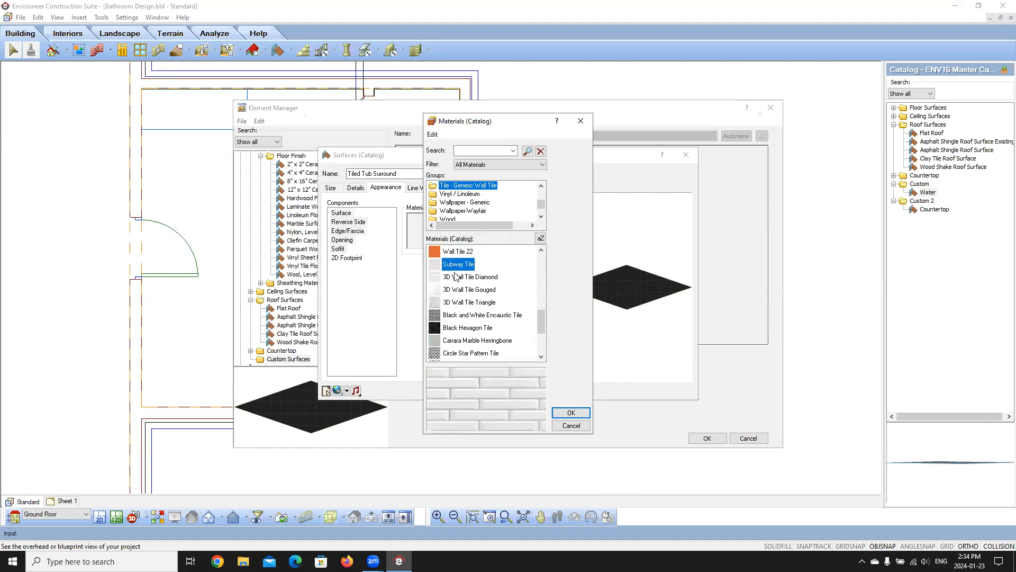
left_click(570, 413)
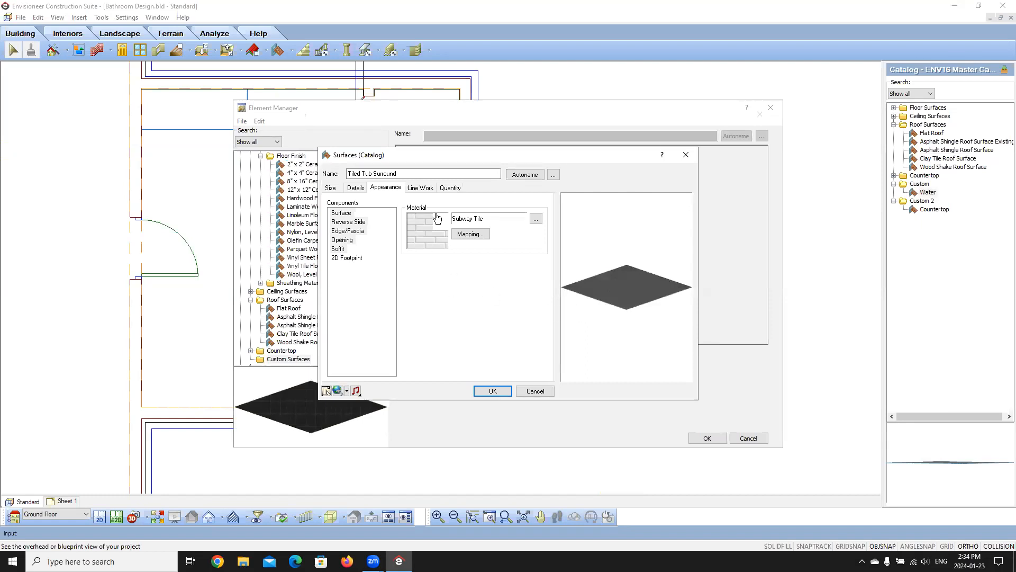
left_click(492, 391)
left_click(707, 438)
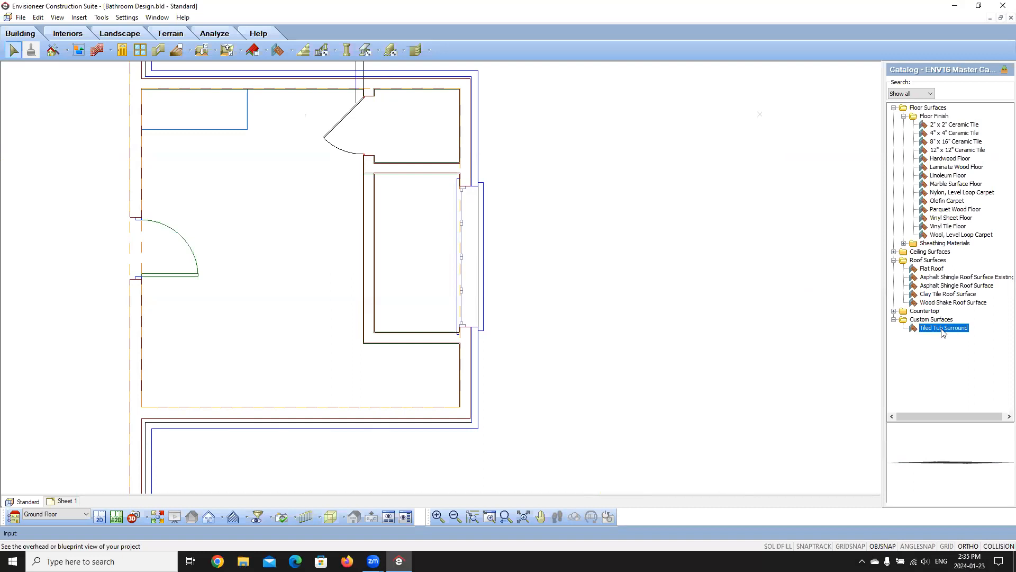
Start a Tiled Tub Surround surface at the tub enclosure's upper-left outer corner and run its edge down to the lower-left outer corner
double_click(942, 329)
scroll(363, 182, "up", 4)
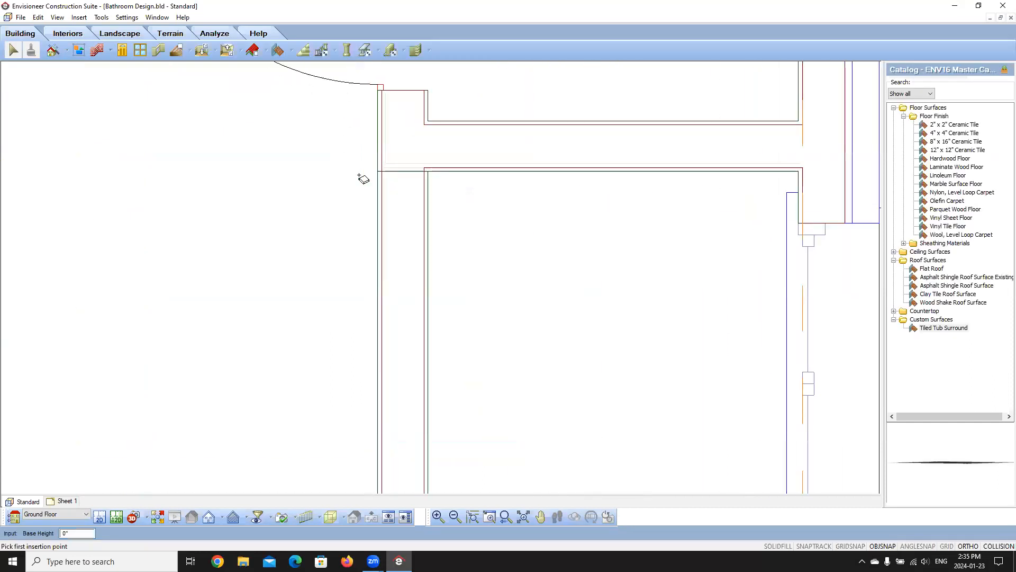
scroll(397, 200, "up", 2)
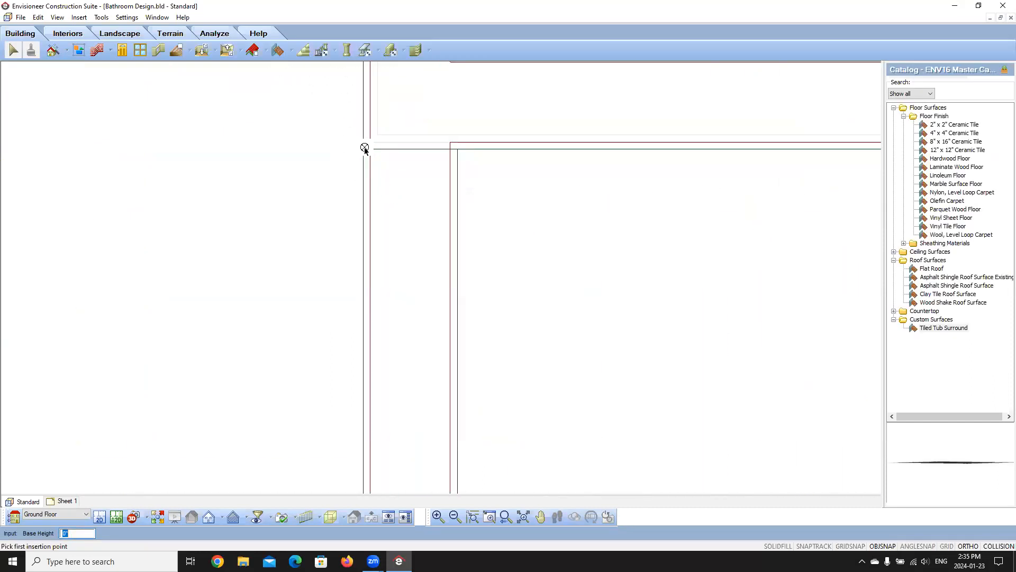
left_click(364, 149)
scroll(203, 222, "down", 3)
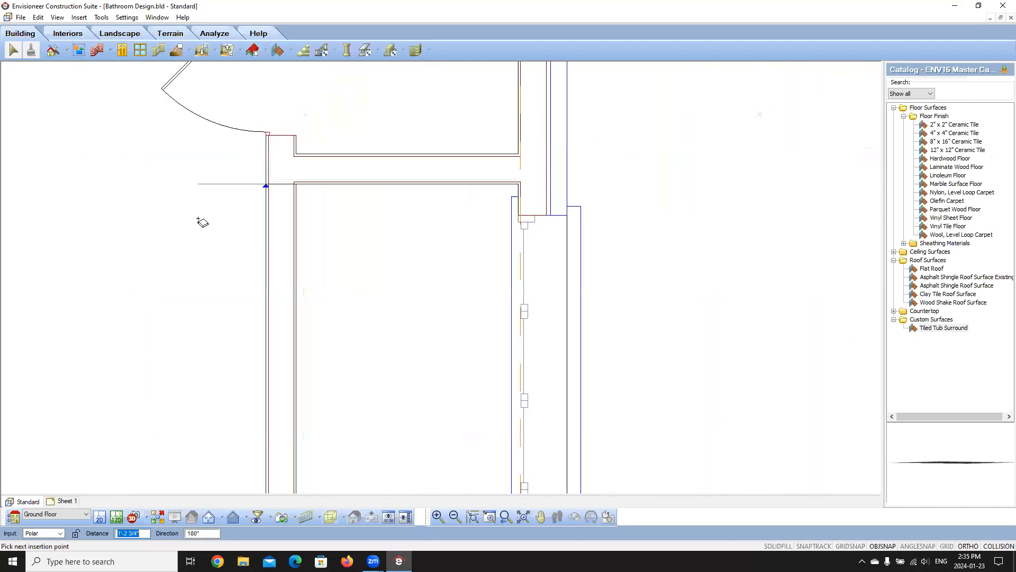
scroll(201, 211, "down", 4)
scroll(216, 327, "up", 3)
left_click(239, 364)
Place the surface's remaining corners where the enclosure meets the window wall, lower one first, and finish the outline
scroll(422, 367, "up", 3)
left_click(444, 356)
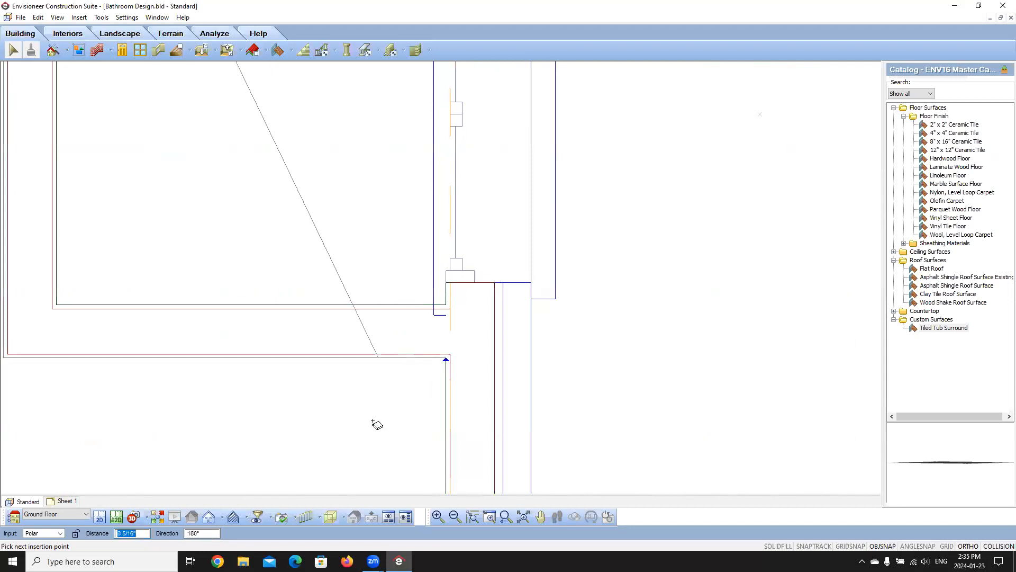
scroll(375, 429, "down", 5)
scroll(379, 328, "up", 5)
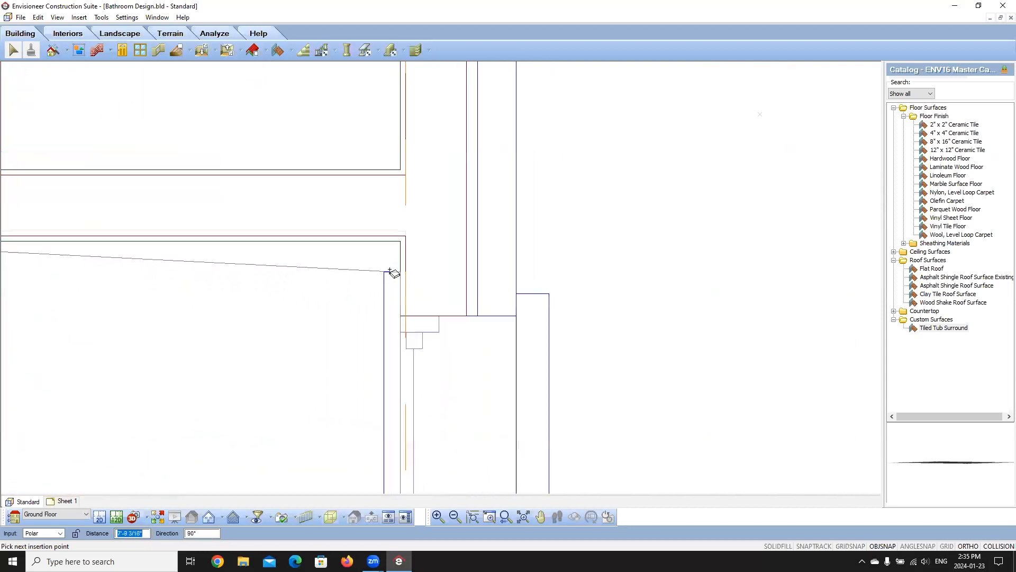
left_click(401, 242)
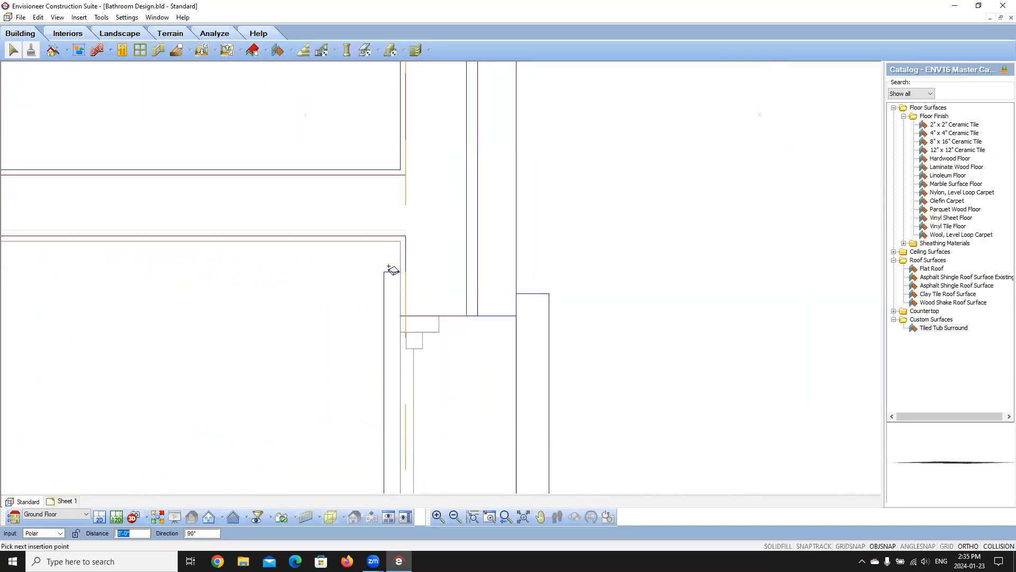
scroll(496, 243, "down", 3)
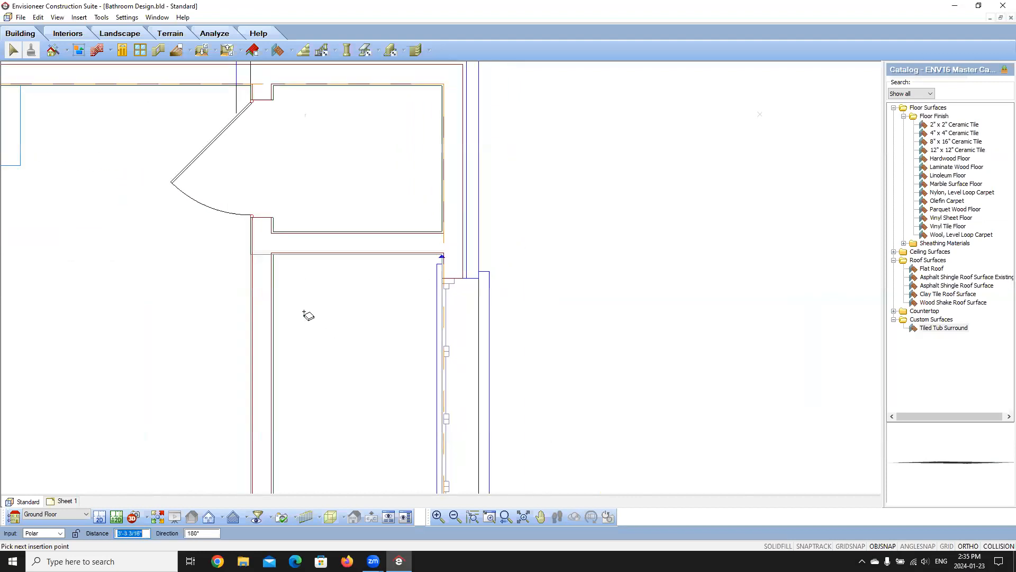
right_click(306, 313)
left_click(339, 317)
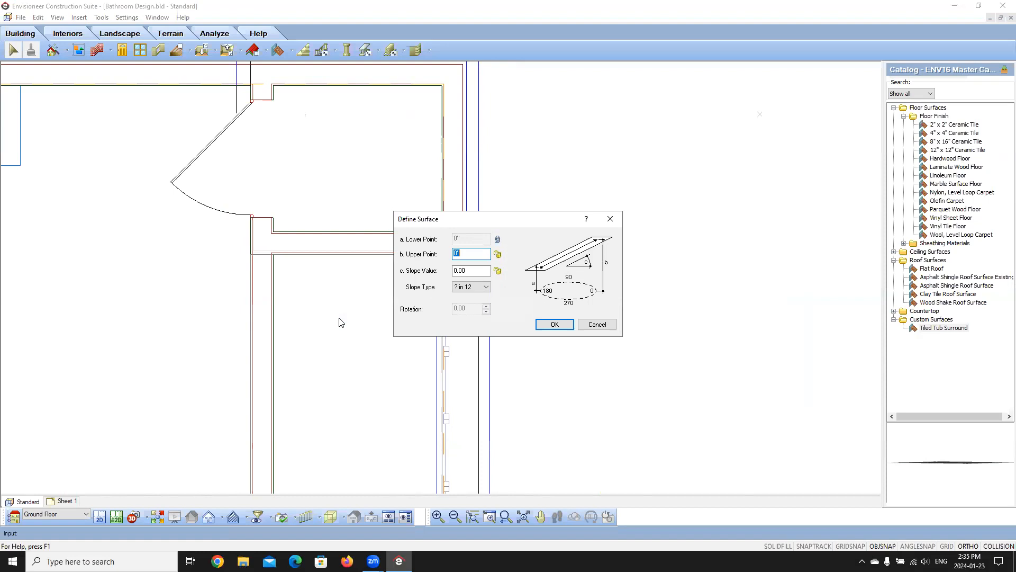
Lock the surface's slope value, set its upper point to 1' 10 3/4" and define its lower point
left_click(498, 270)
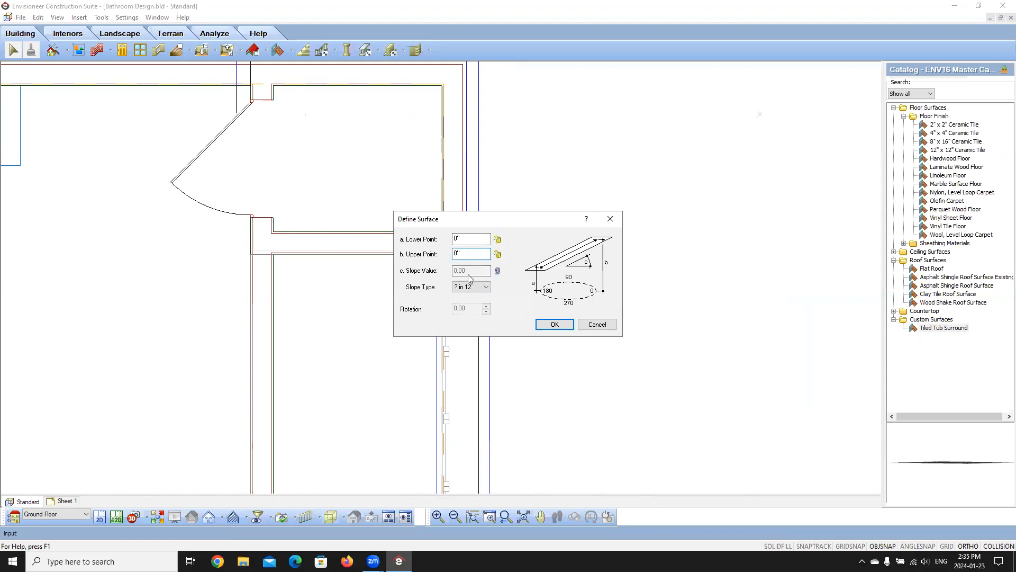
double_click(478, 251)
type("1' 10 3/4")
left_click_drag(458, 238, 474, 238)
left_click(555, 324)
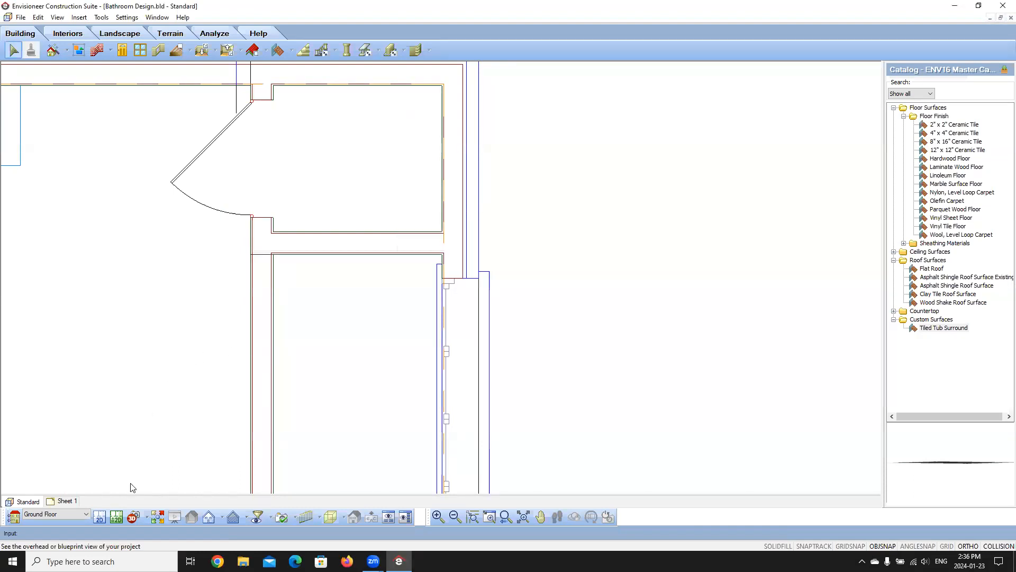
Switch to the Bathroom 3D camera view and walk the camera until the whole tub surround is in view
left_click(133, 517)
left_click(167, 504)
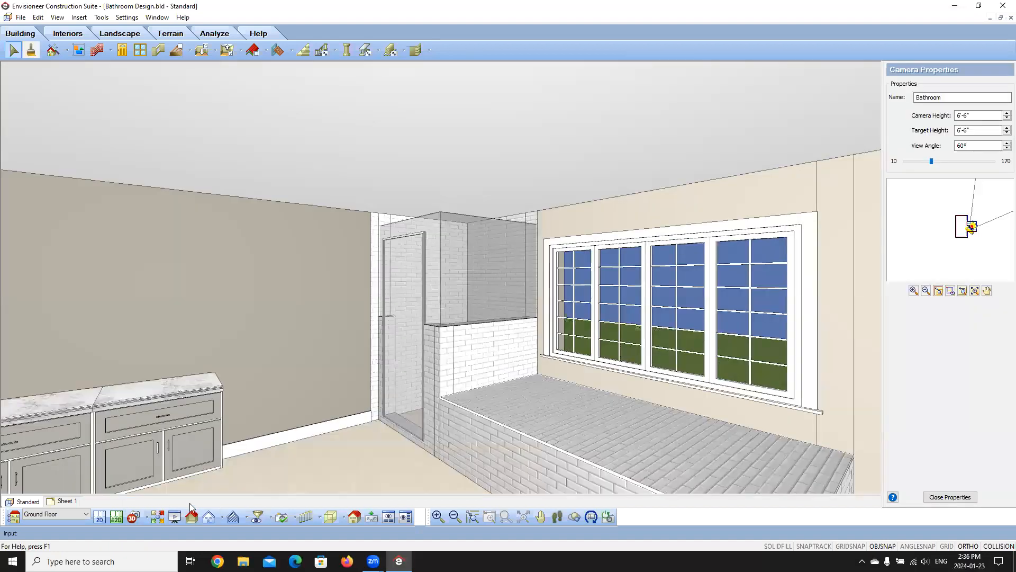
left_click(558, 517)
left_click_drag(485, 447, 450, 399)
right_click(450, 399)
left_click(490, 402)
Rotate the Subway Tile texture mapping on the Tiled Tub Surround's top surface by 90°
left_click(489, 400)
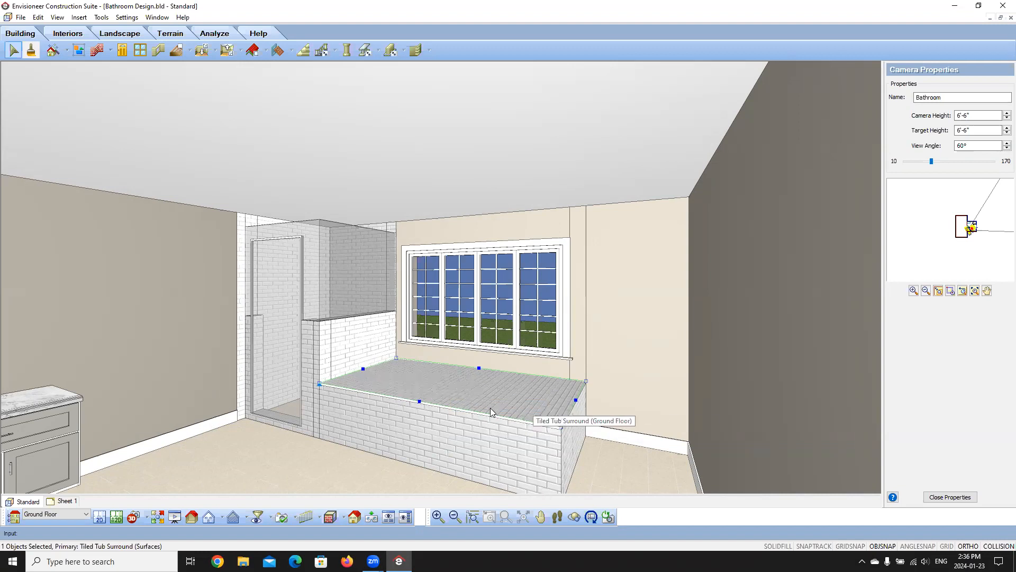
right_click(435, 377)
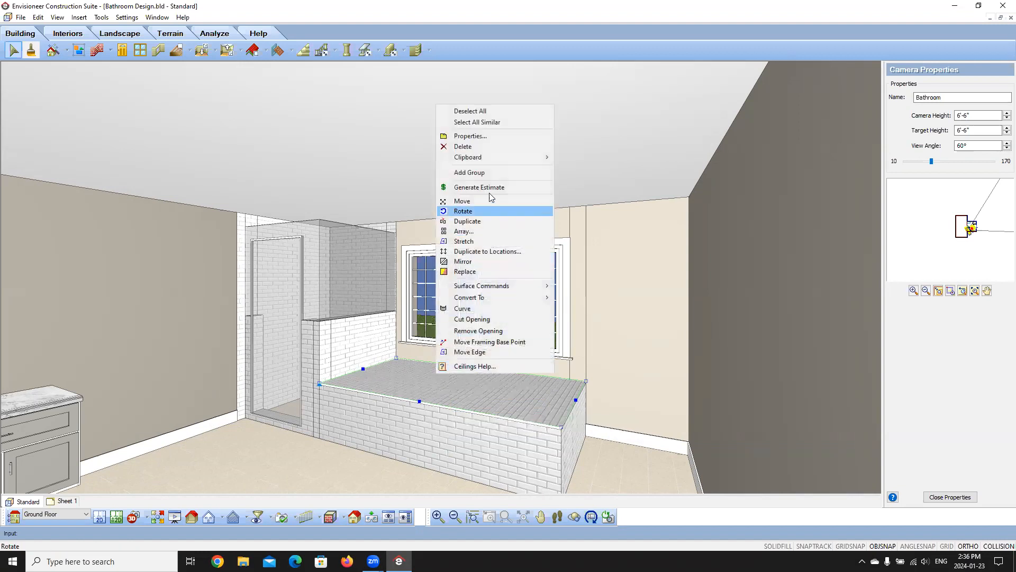
left_click(490, 137)
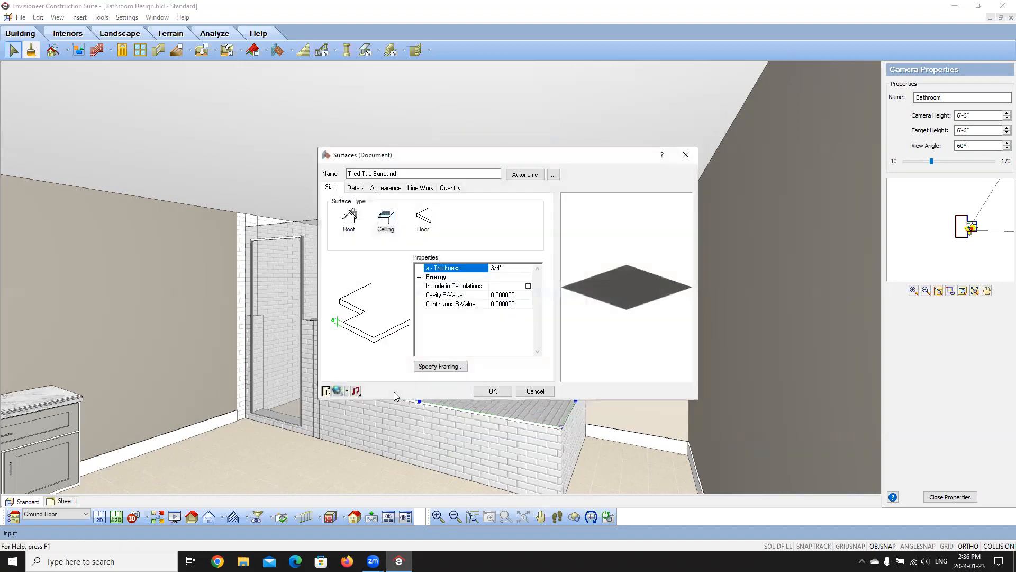
left_click(384, 190)
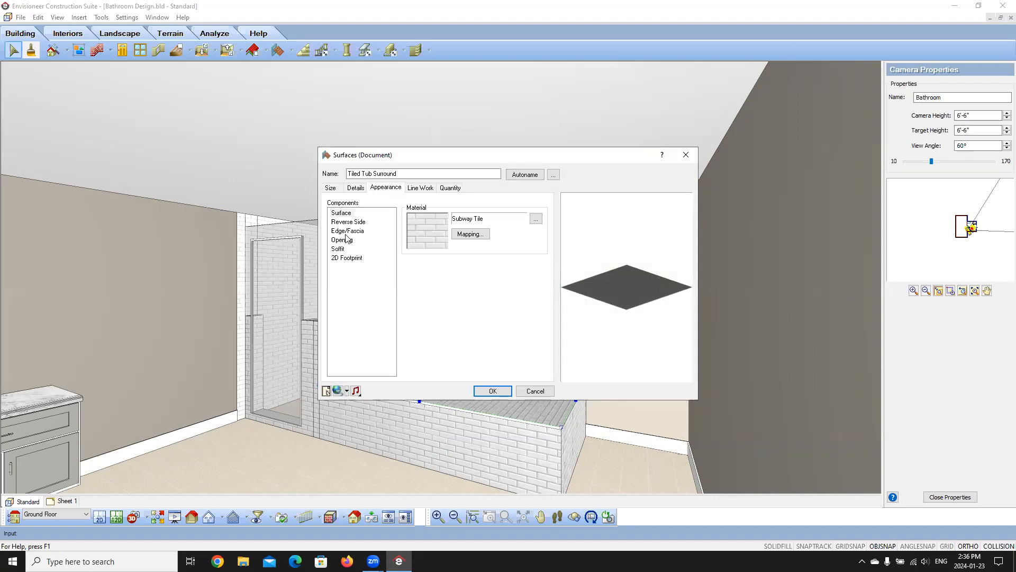
left_click(471, 234)
left_click(465, 300)
type("90")
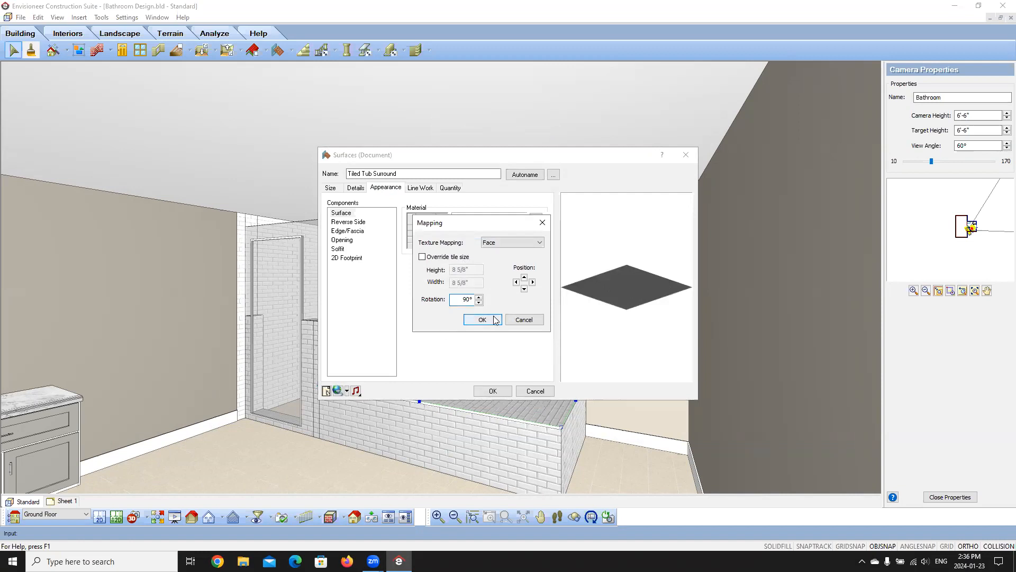
left_click(482, 319)
left_click(492, 391)
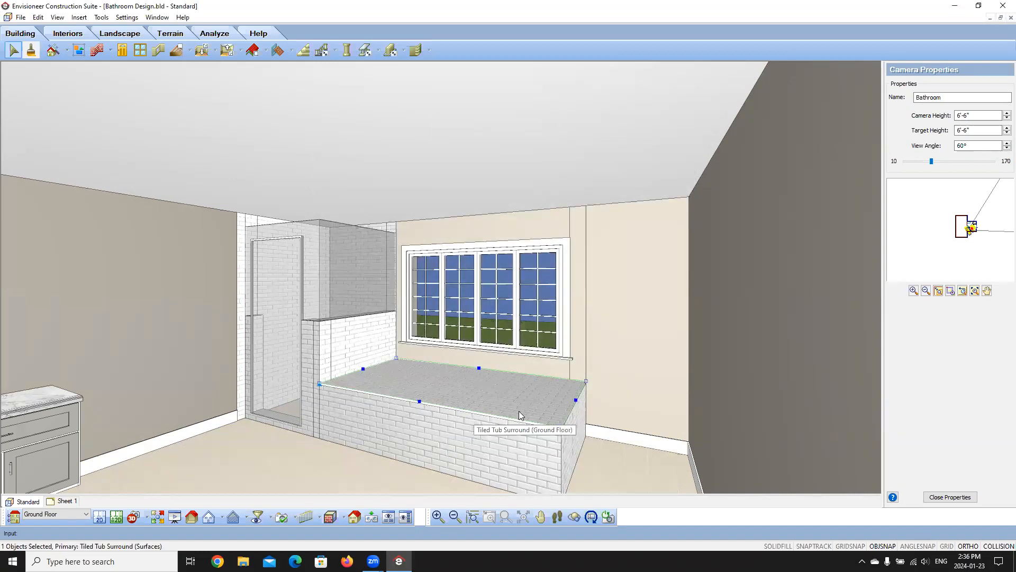
scroll(520, 411, "up", 3)
scroll(519, 411, "down", 1)
scroll(429, 397, "down", 1)
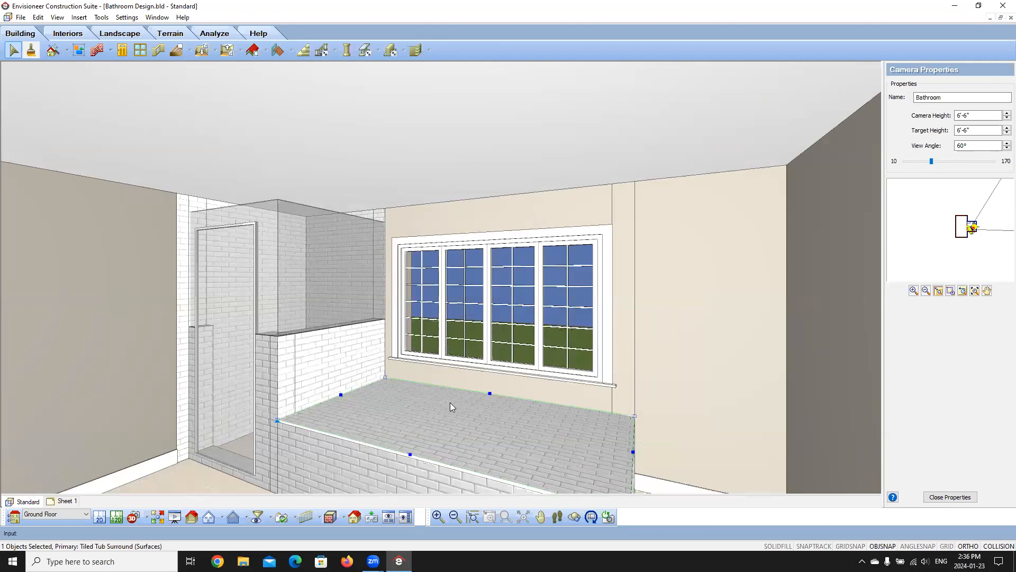
key("Escape")
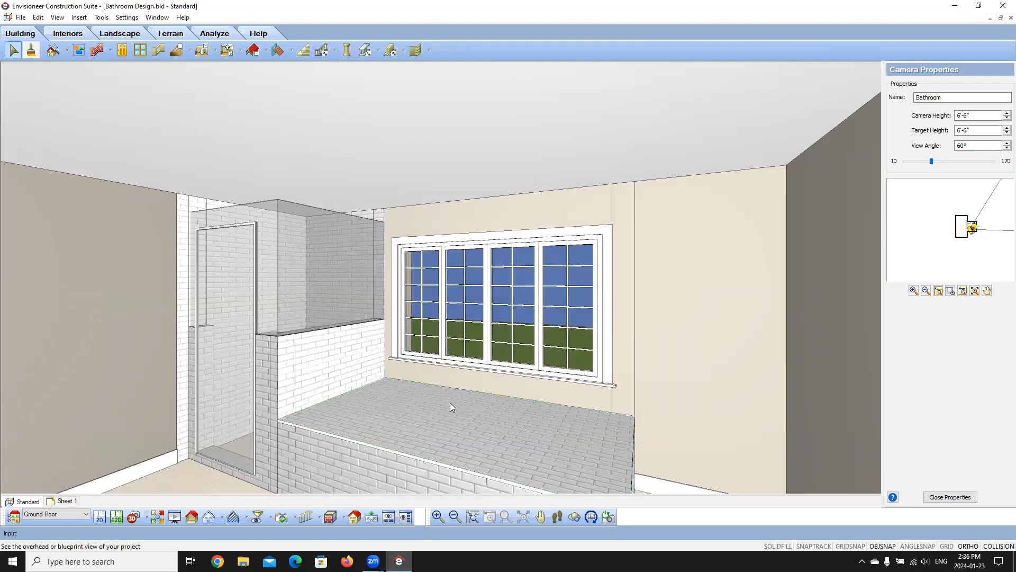
In the 2D plan, place one Drop In Tub from the bathroom Bath Tubs catalog in the tub enclosure beside the window
left_click(100, 517)
scroll(363, 323, "down", 2)
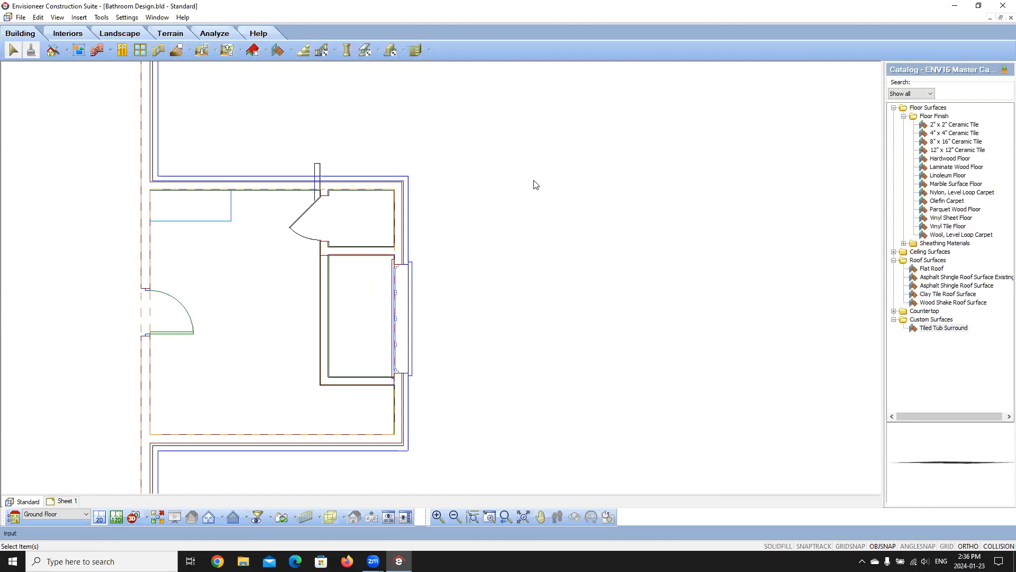
left_click(76, 36)
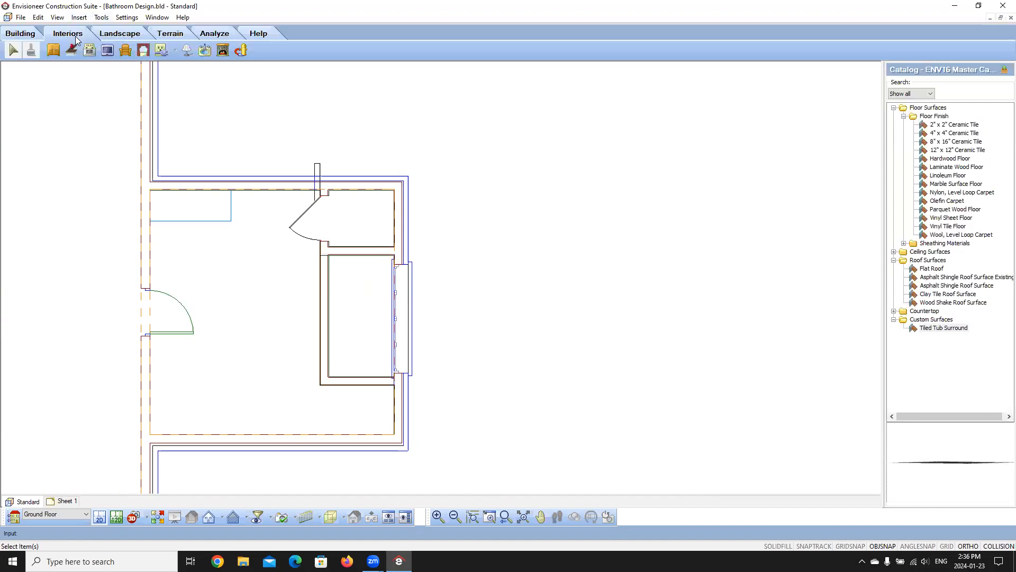
left_click(80, 18)
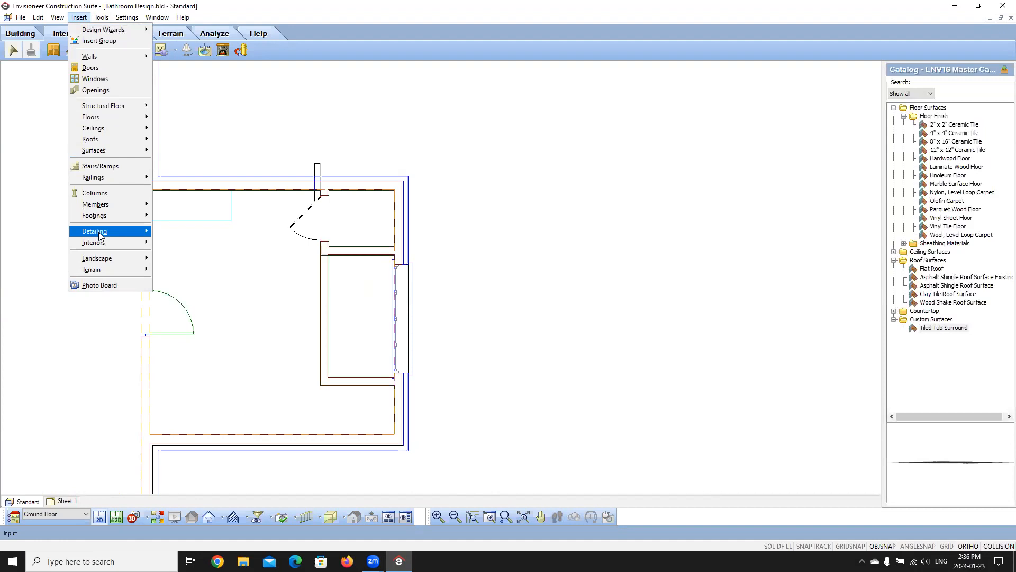
mouse_move(106, 243)
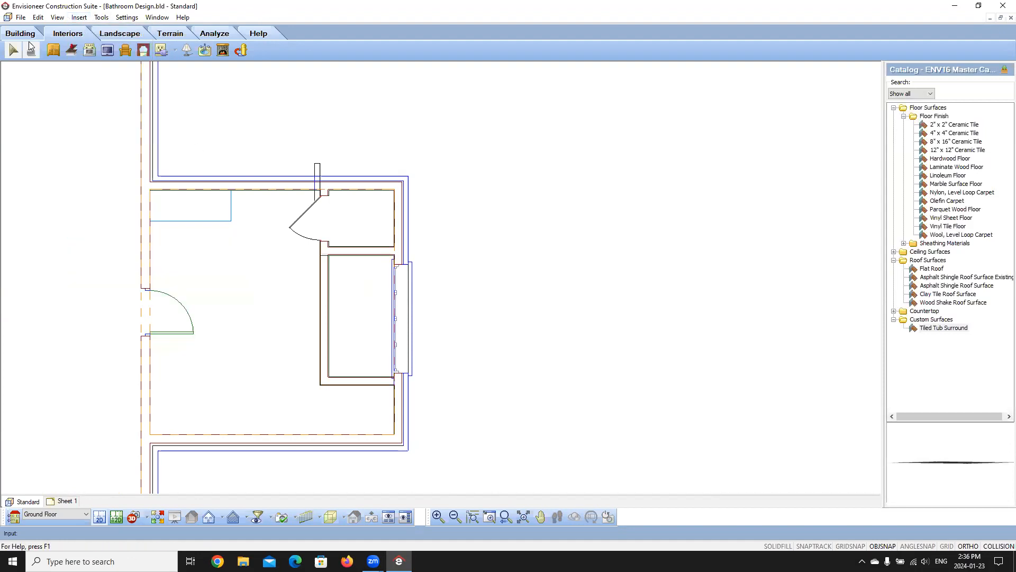
left_click(210, 54)
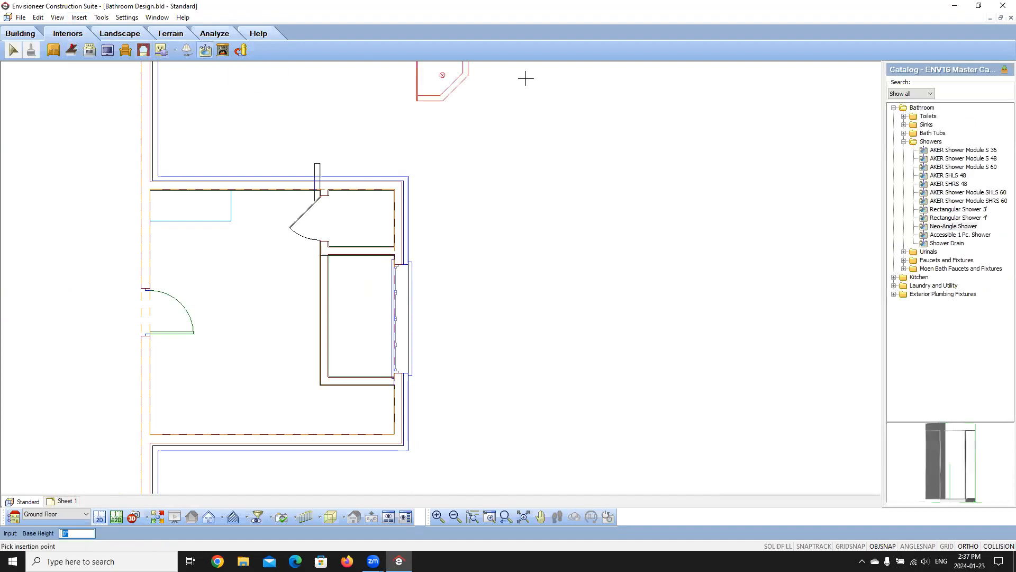
left_click(904, 134)
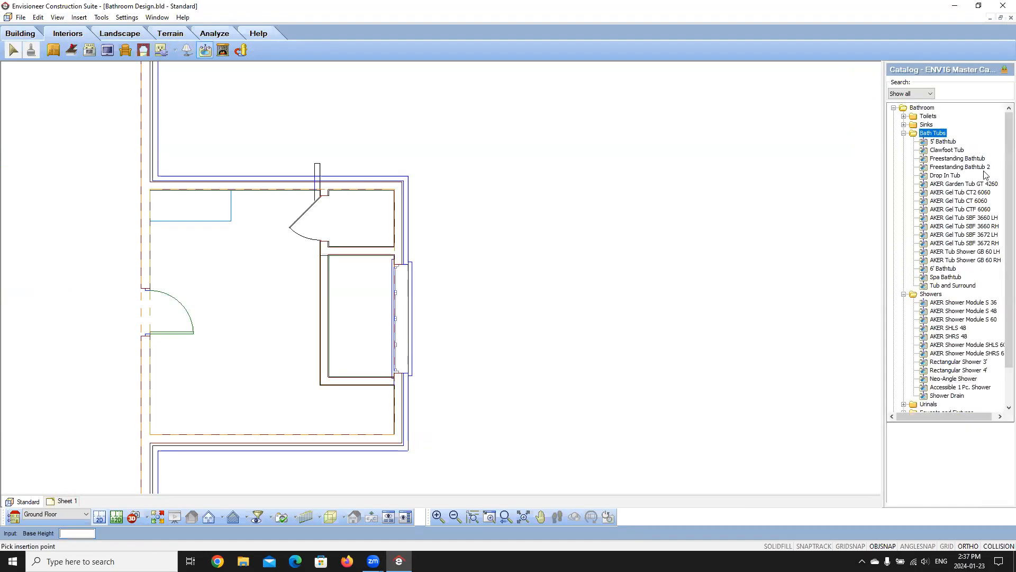
left_click(945, 175)
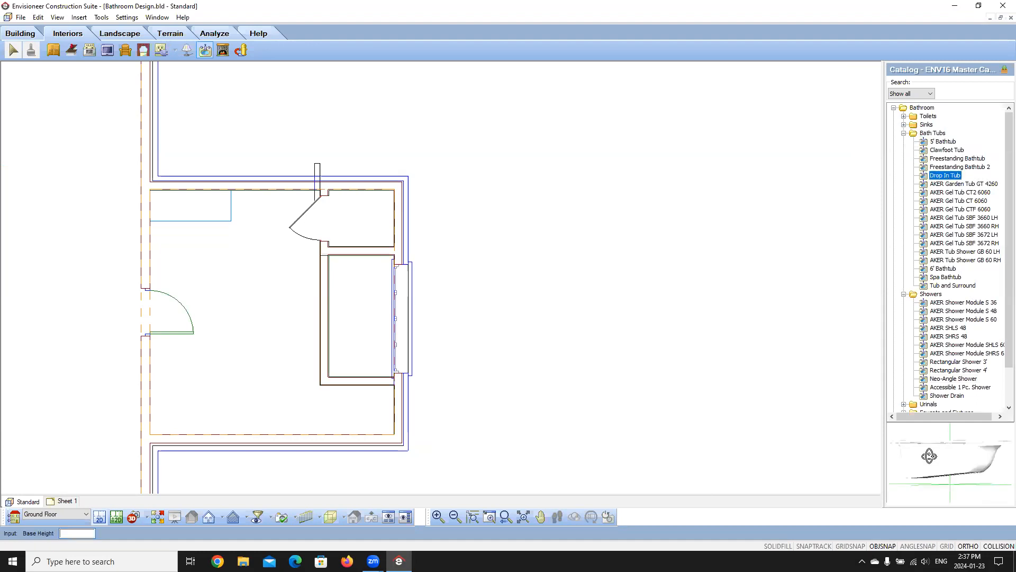
left_click_drag(978, 473, 923, 463)
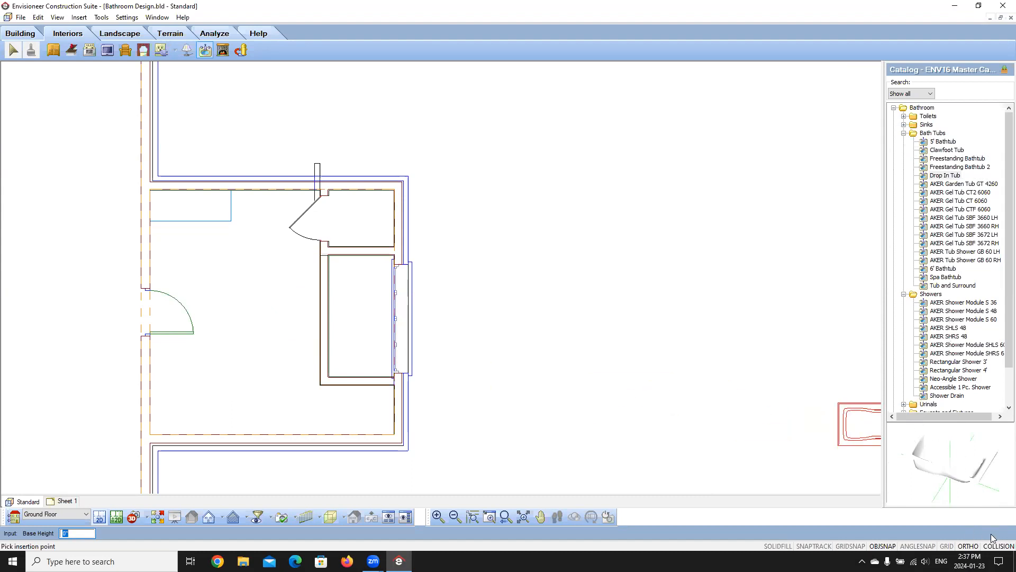
scroll(334, 302, "up", 2)
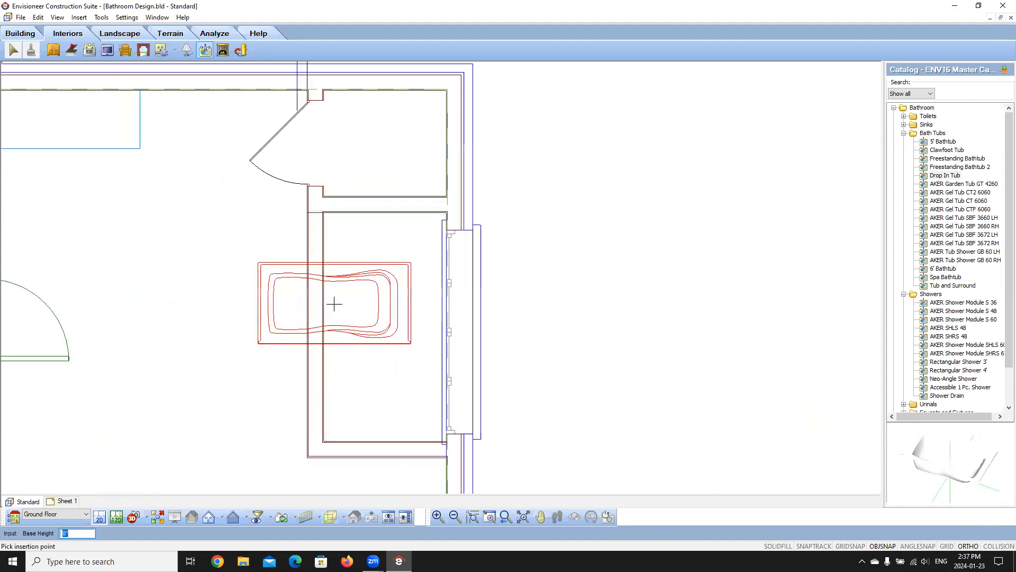
left_click(386, 329)
right_click(561, 290)
left_click(574, 296)
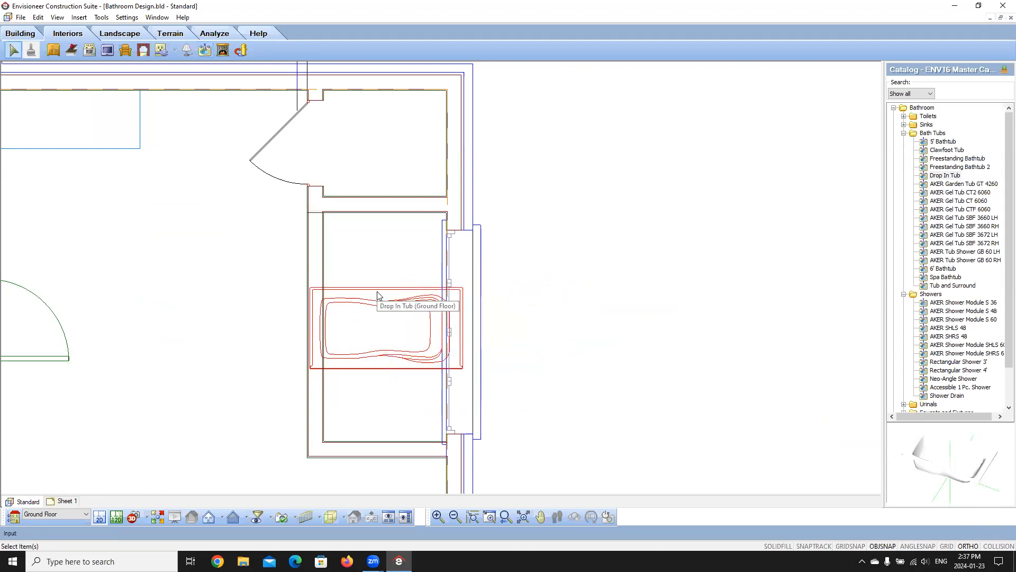
Turn the drop-in tub so its length runs parallel to the window wall and position it centrally within the enclosure
left_click(378, 294)
left_click_drag(391, 292, 386, 327)
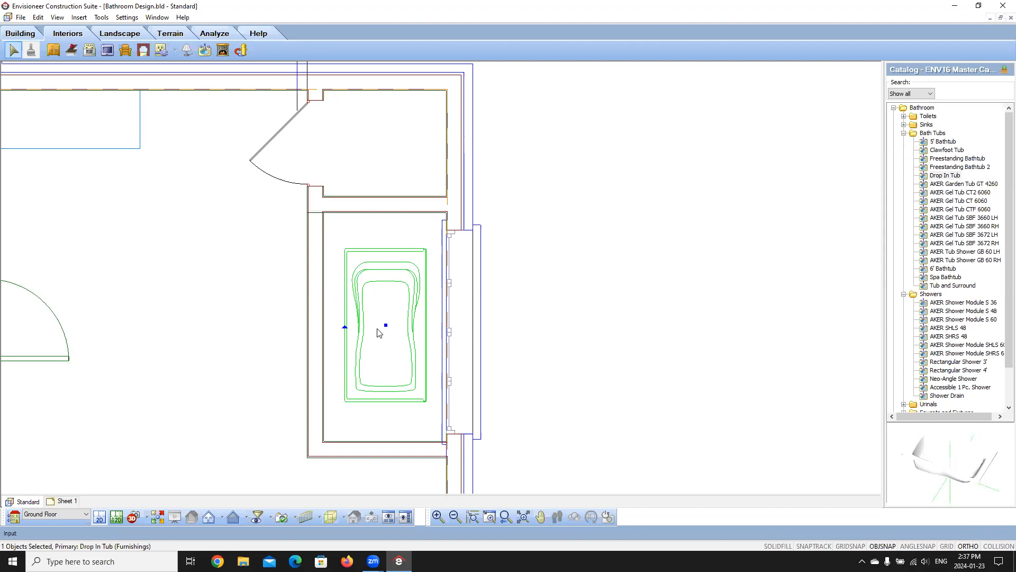
scroll(389, 323, "up", 2)
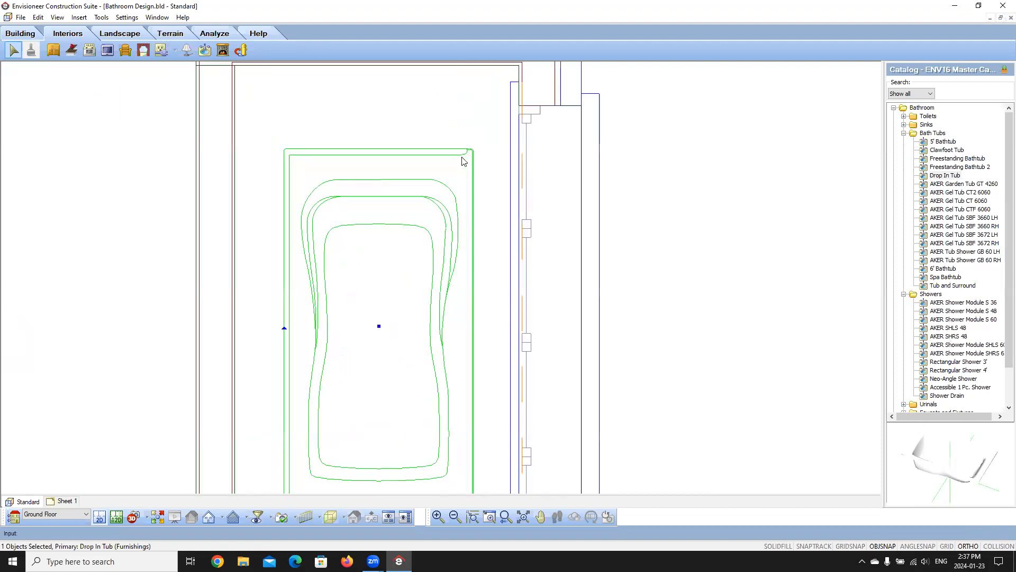
scroll(378, 352, "down", 1)
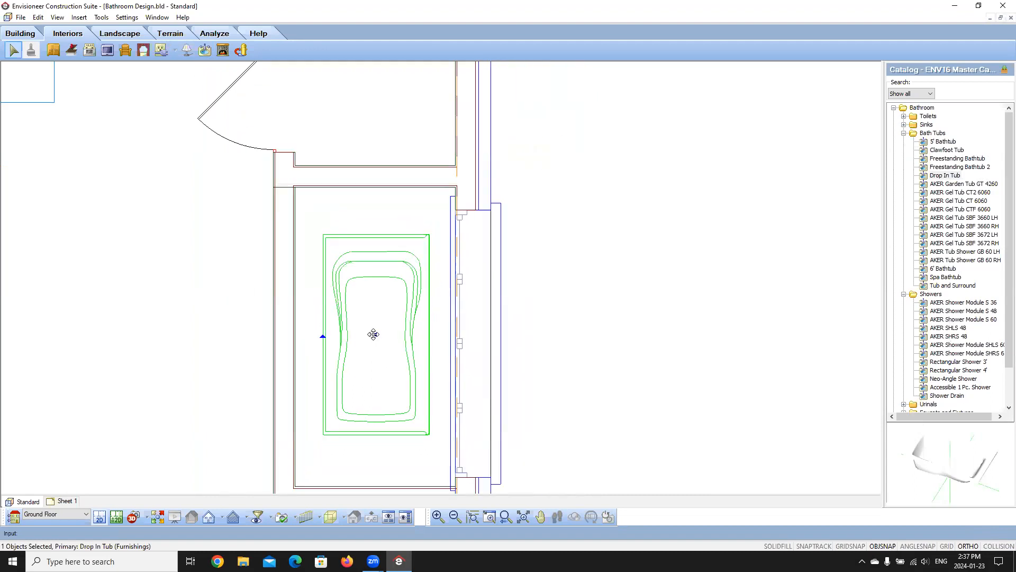
Mirror the drop-in tub about the vertical line through its centre and delete the original
right_click(370, 344)
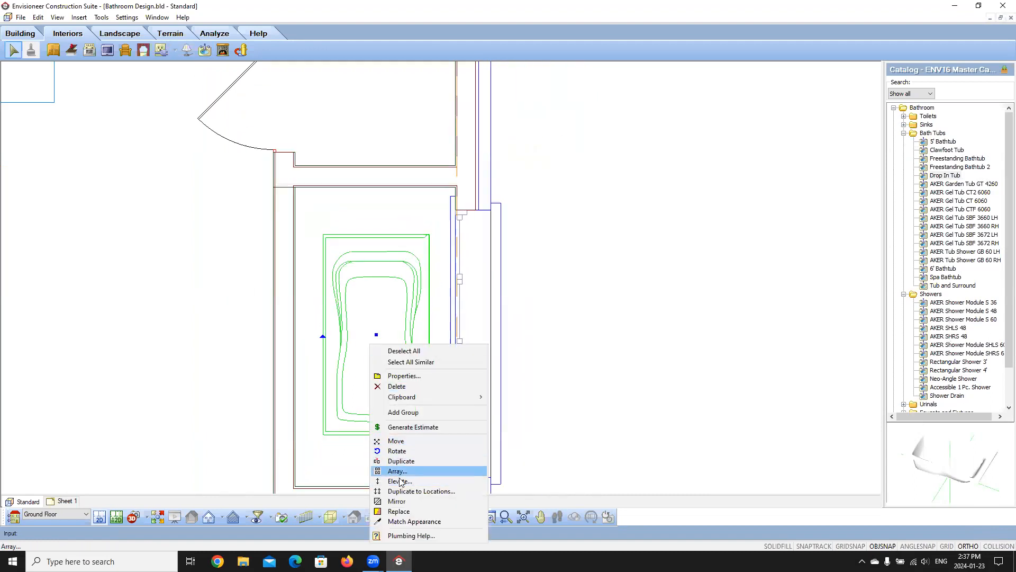
left_click(397, 502)
left_click(375, 334)
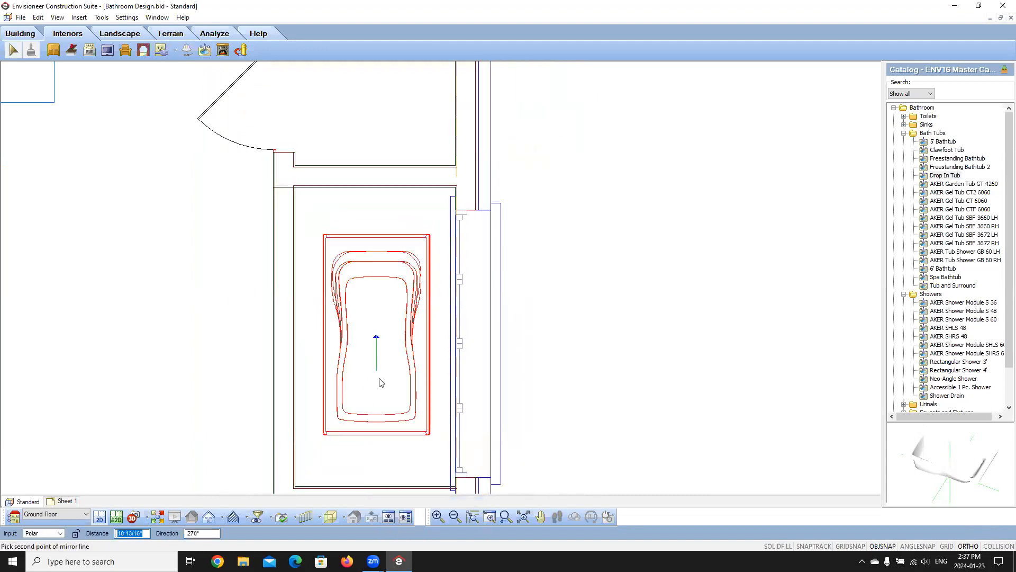
left_click(379, 388)
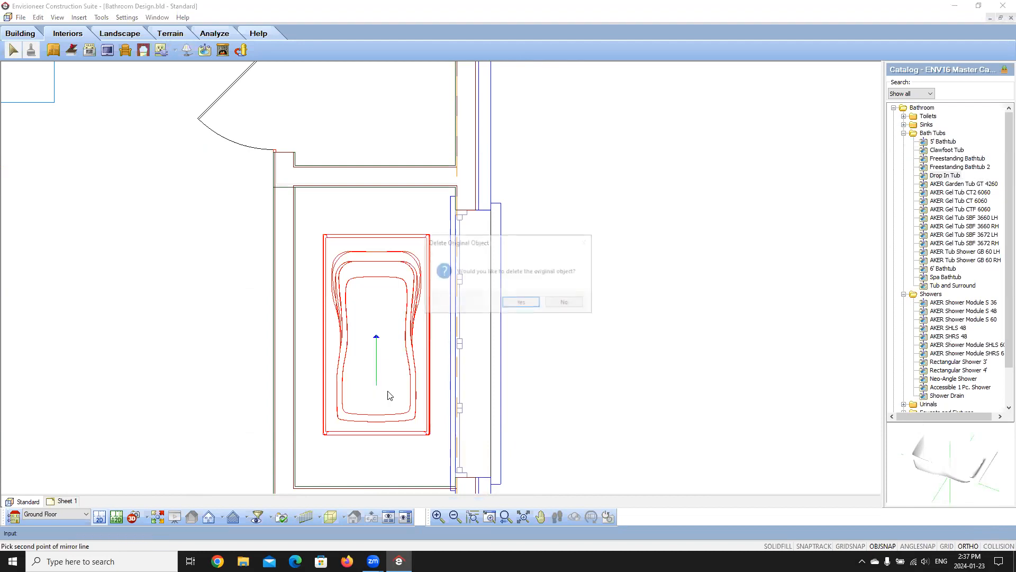
left_click(521, 303)
left_click(192, 311)
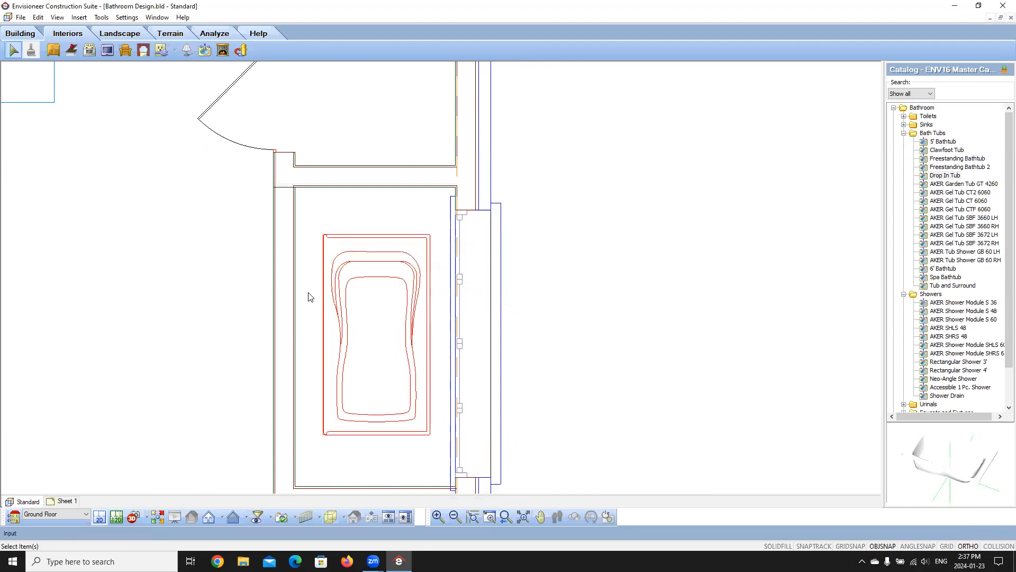
Elevate the drop-in tub in the Bathroom 3D camera view using a distance of 1/4"
left_click(159, 516)
left_click(170, 502)
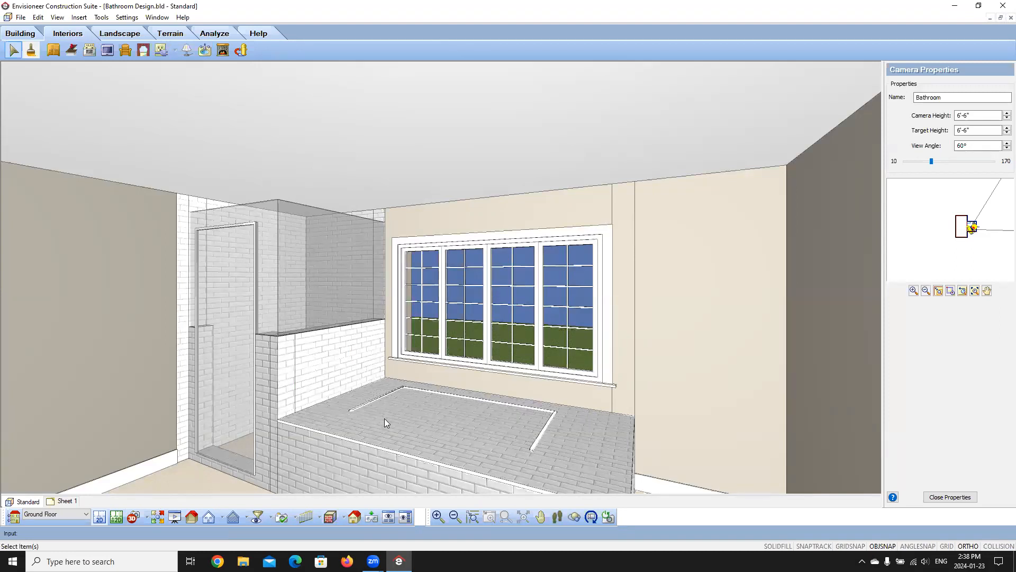
left_click(545, 423)
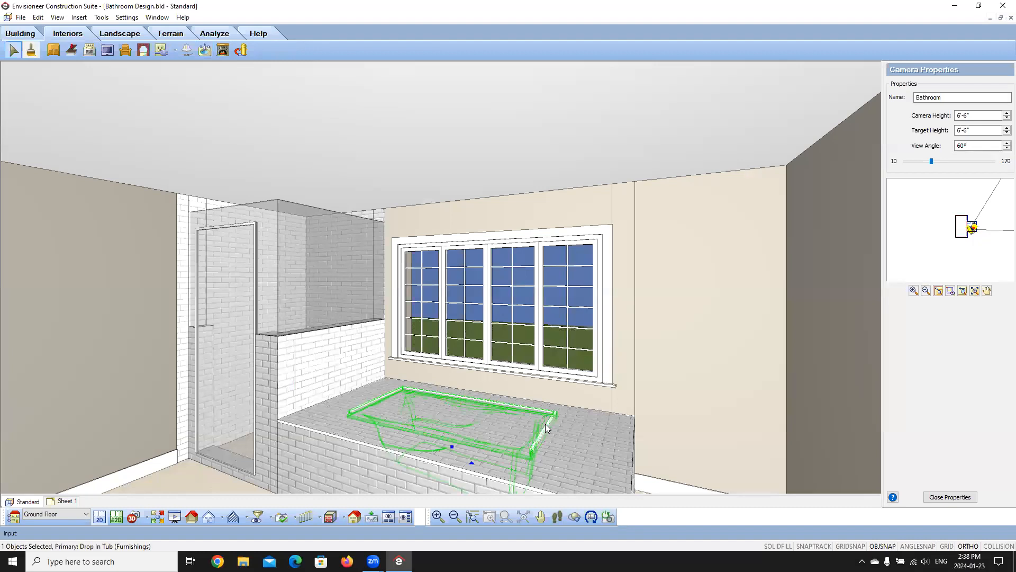
right_click(546, 424)
left_click(576, 361)
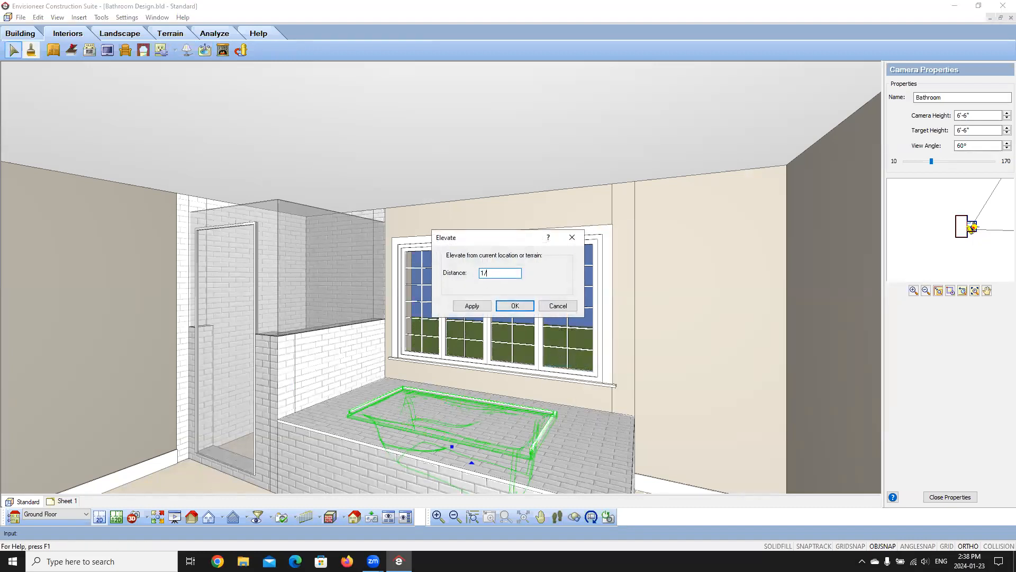
left_click(486, 307)
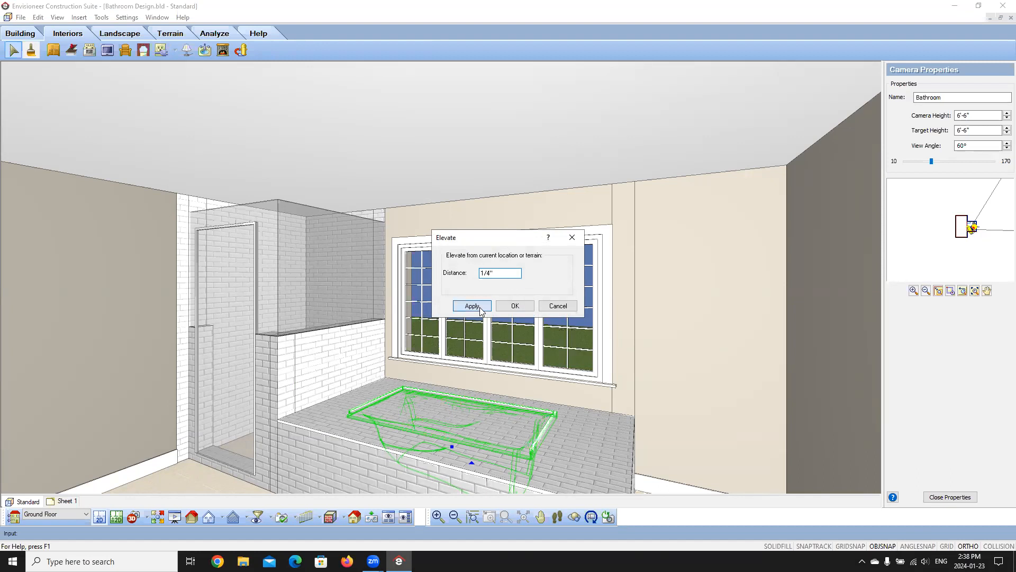
left_click(514, 308)
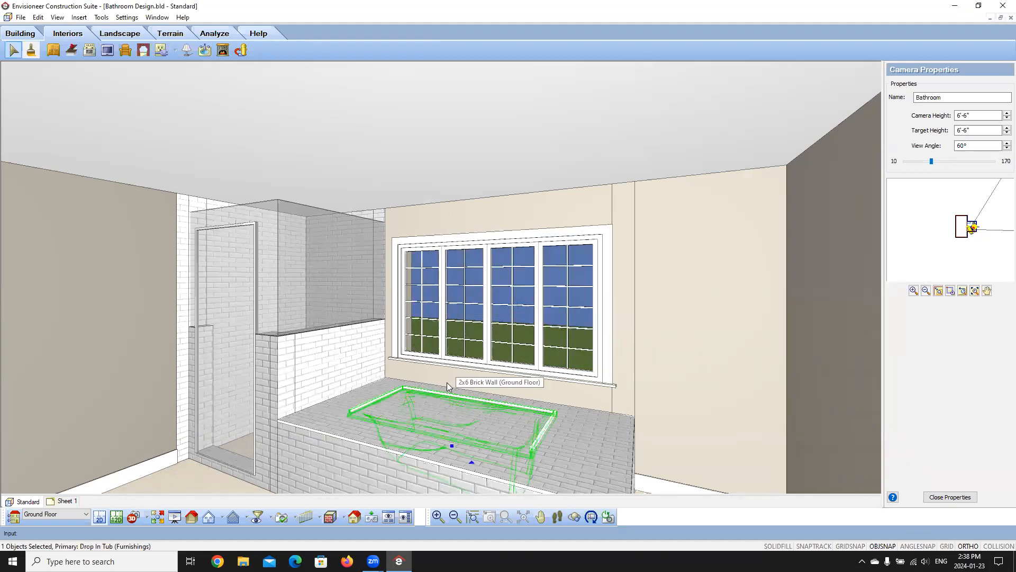
key("Escape")
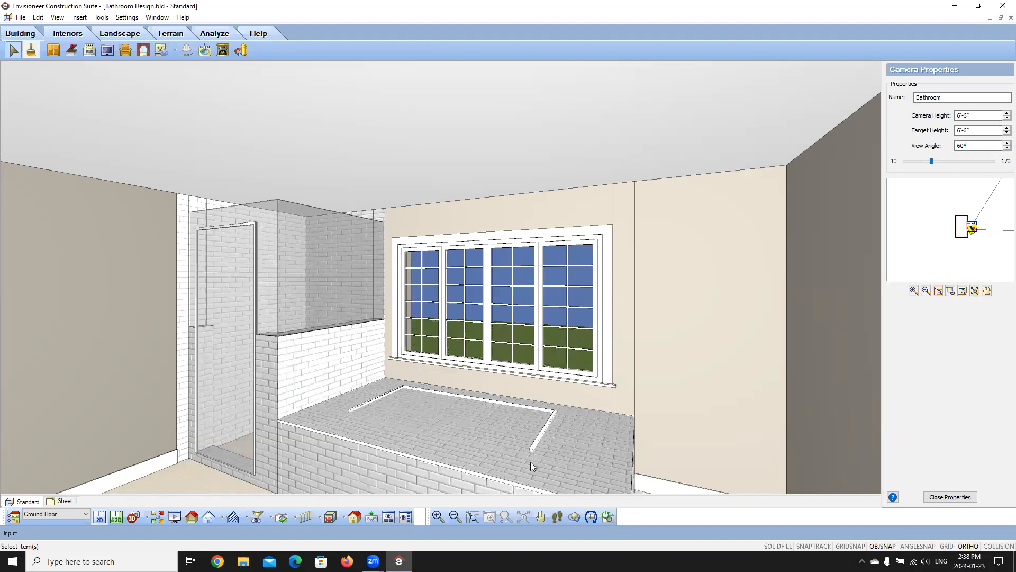
Select the Tiled Tub Surround's top surface in the 3D view and restore that selection in the 2D plan
left_click(563, 462)
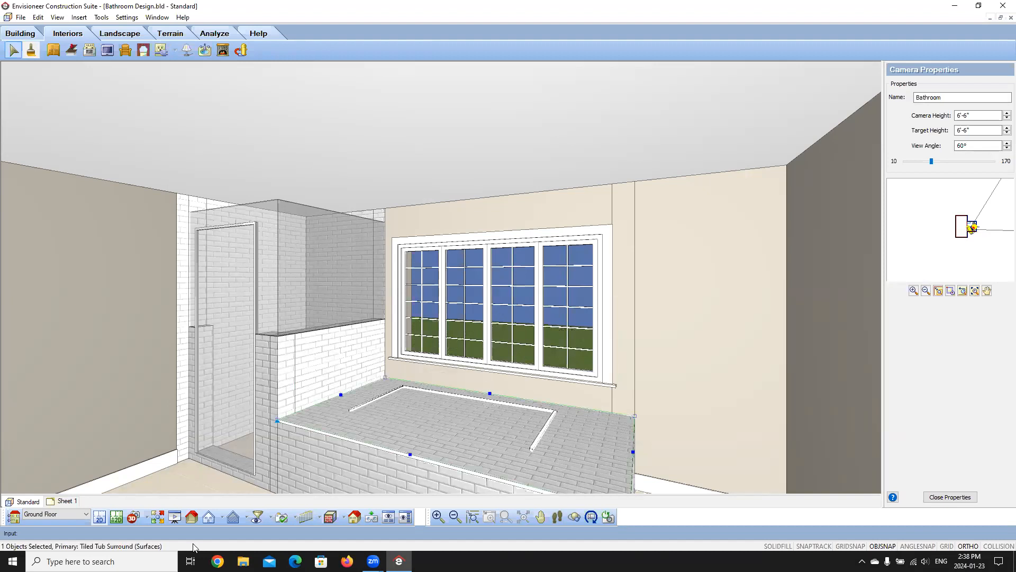
left_click(97, 522)
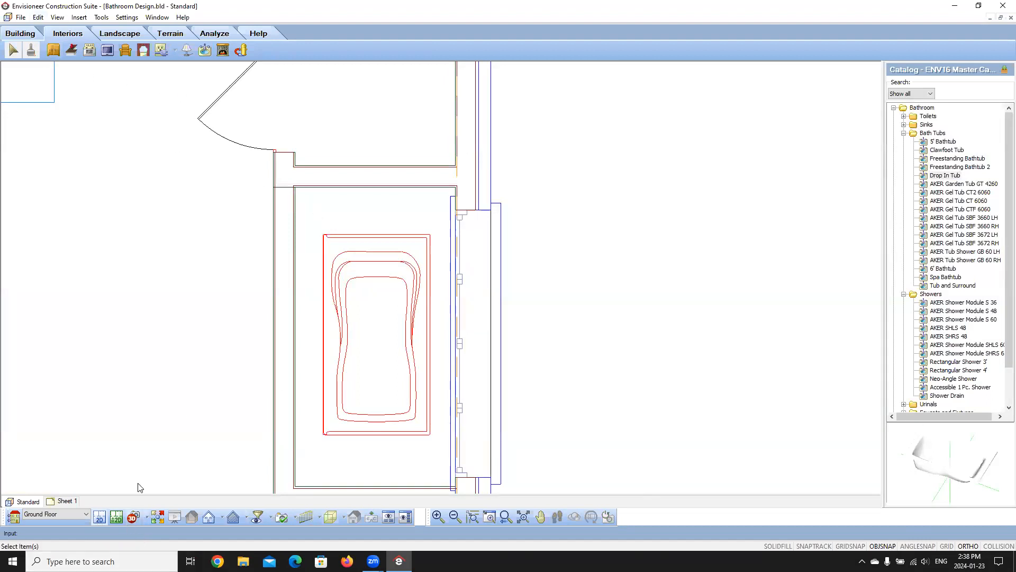
left_click(132, 516)
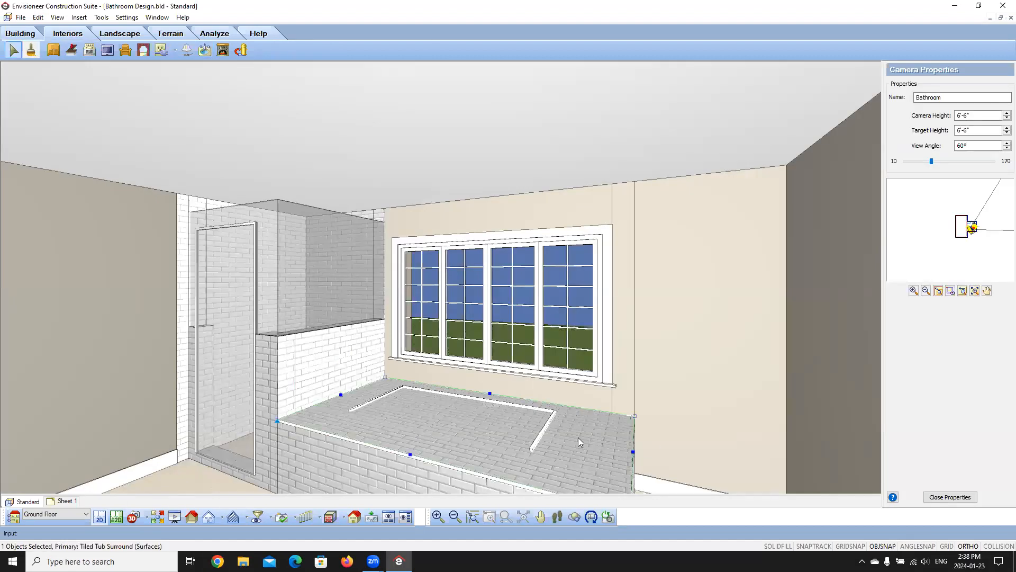
left_click(100, 517)
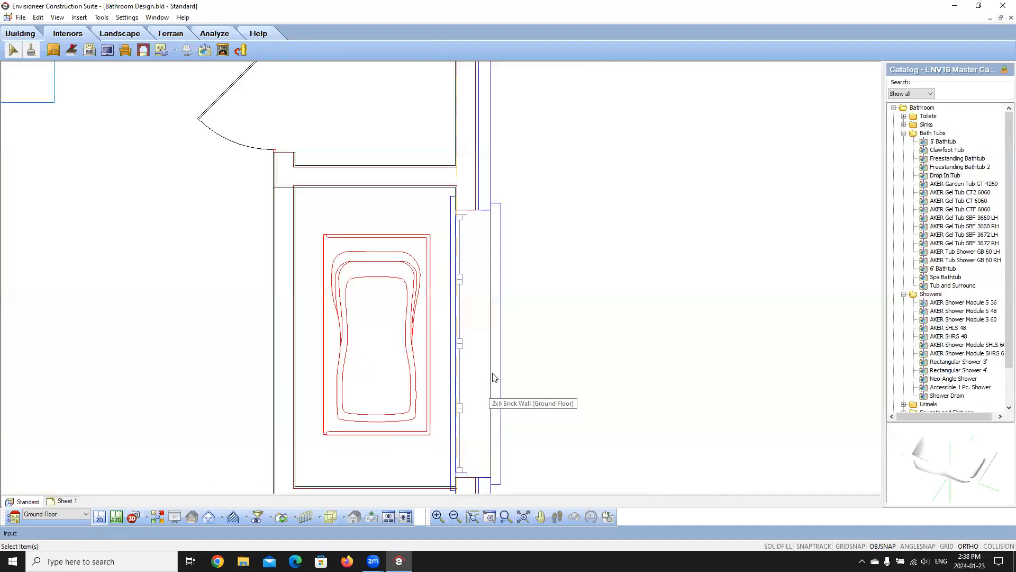
left_click(39, 18)
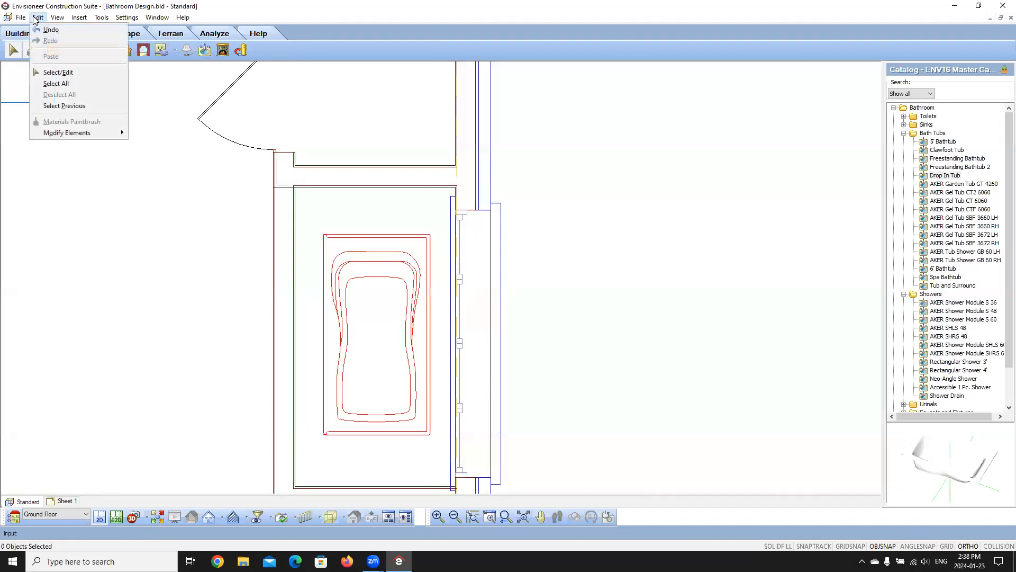
left_click(78, 104)
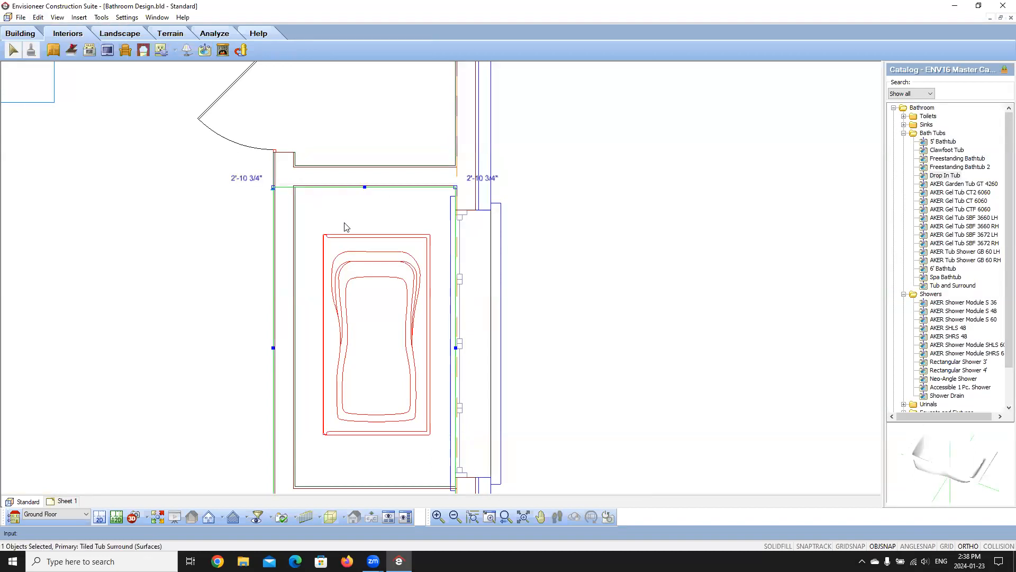
Cut a rectangular opening in the tiled tub surround's top surface, tracing the four corners just inside the drop-in tub's rim
scroll(390, 403, "up", 2)
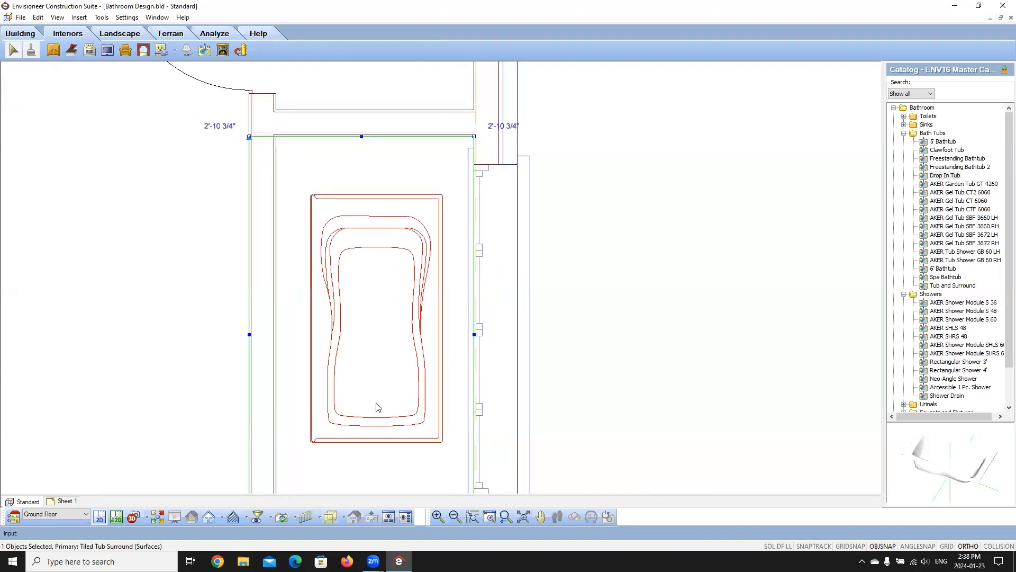
right_click(309, 162)
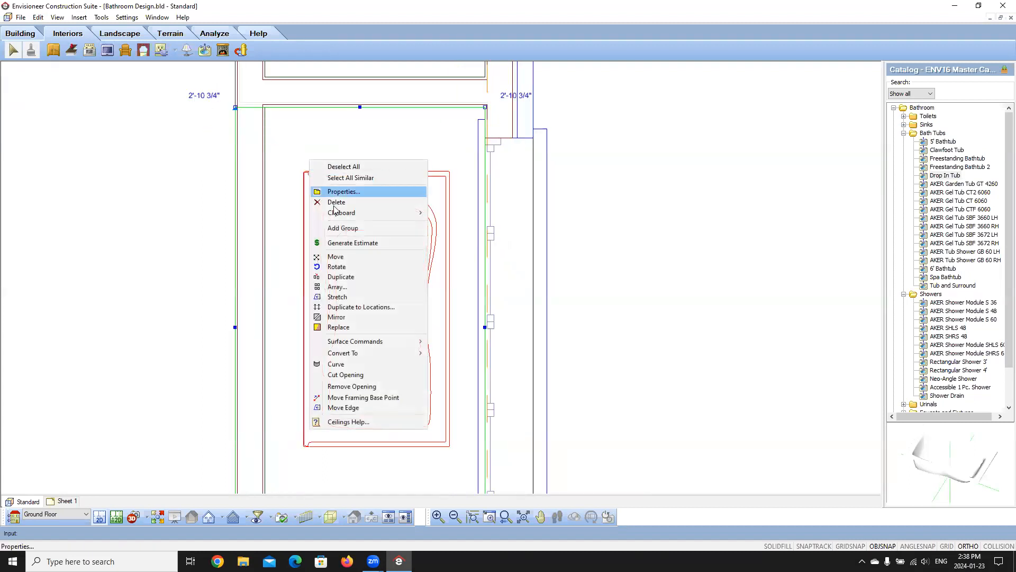
left_click(345, 374)
scroll(328, 180, "up", 3)
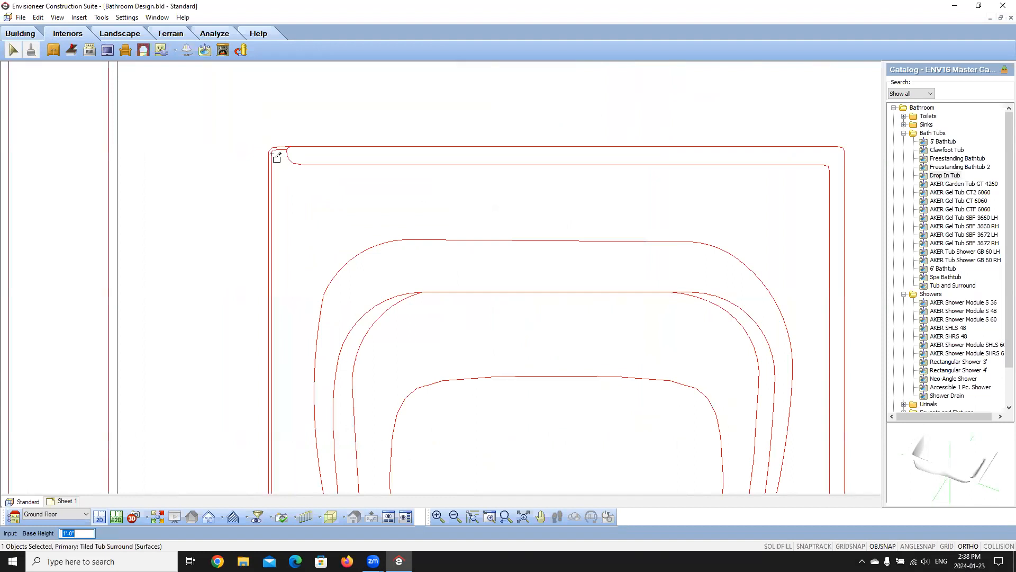
left_click(276, 156)
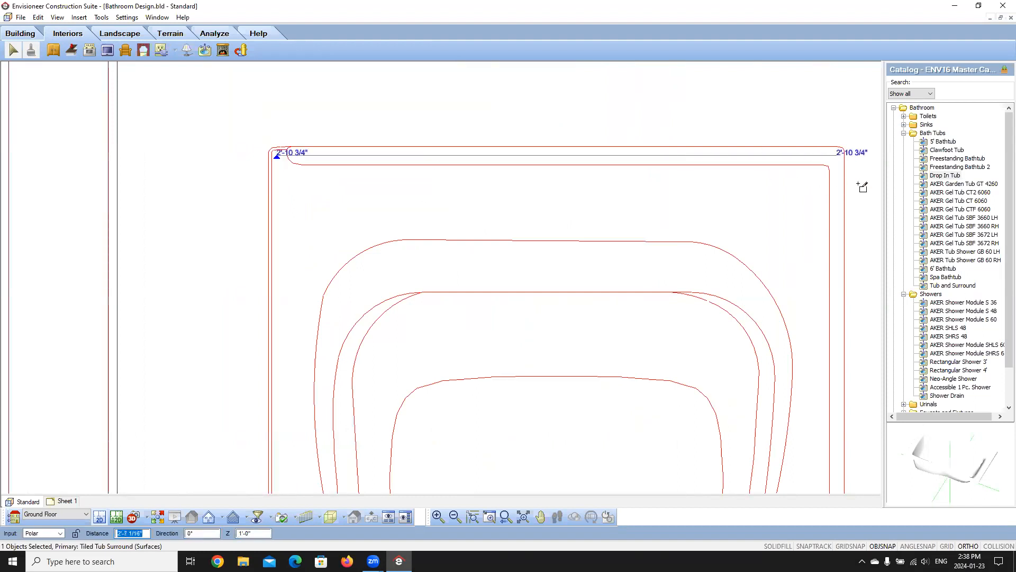
left_click(831, 155)
scroll(745, 119, "down", 3)
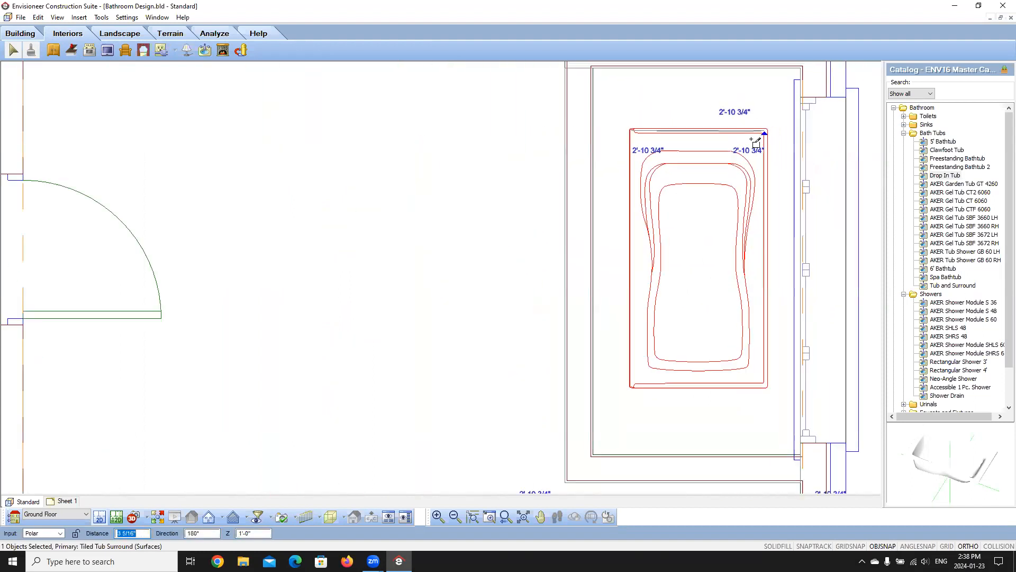
scroll(766, 412, "up", 3)
left_click(749, 332)
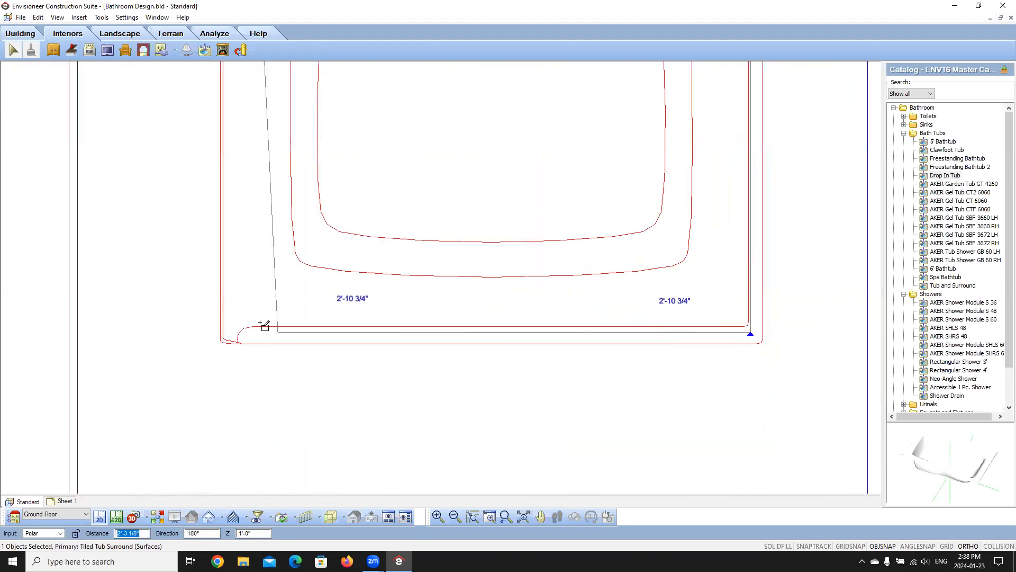
left_click(230, 334)
right_click(280, 338)
left_click(305, 344)
scroll(290, 395, "down", 2)
scroll(291, 402, "down", 2)
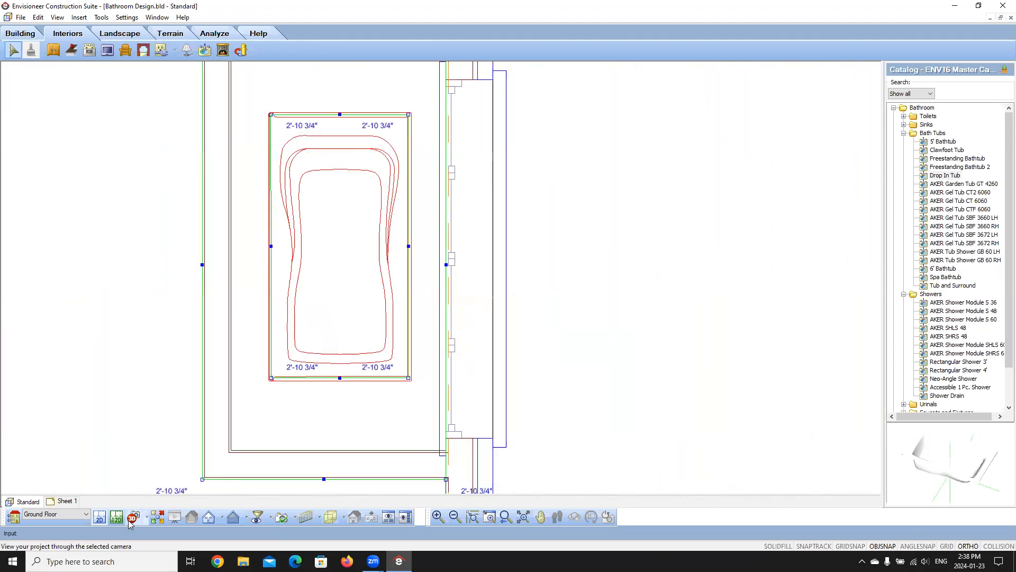
Examine the drop-in tub within the tiled surround in the Bathroom camera view, lowering the camera and walking toward and away from it
left_click(150, 517)
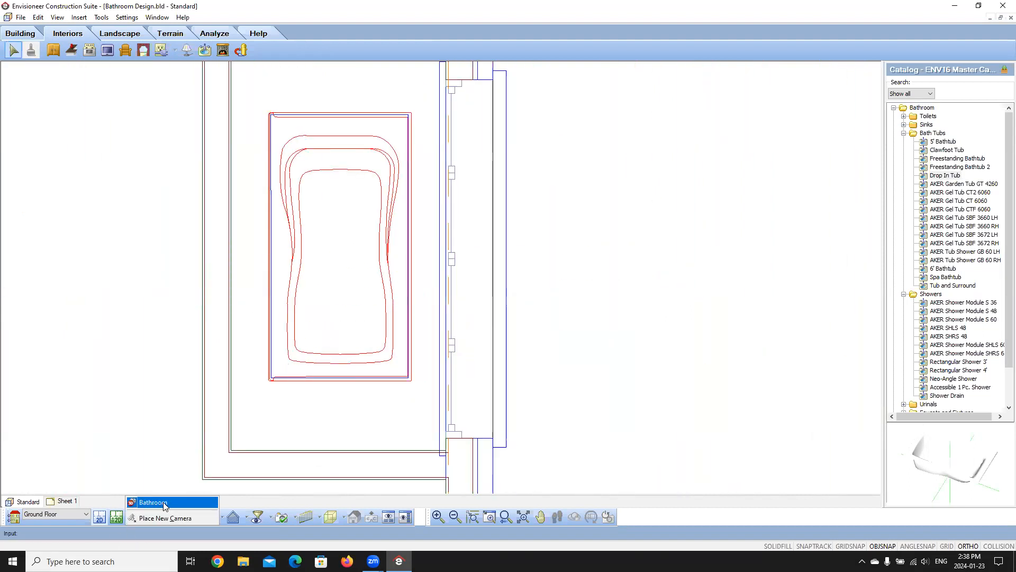
left_click(163, 502)
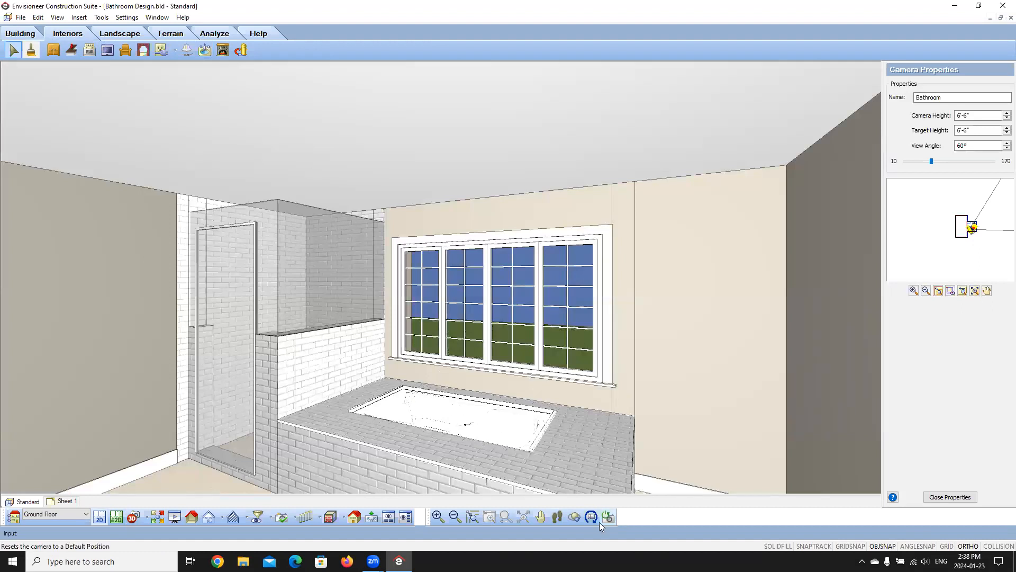
left_click(541, 517)
left_click_drag(493, 455, 466, 417)
left_click(558, 516)
left_click_drag(413, 449, 293, 433)
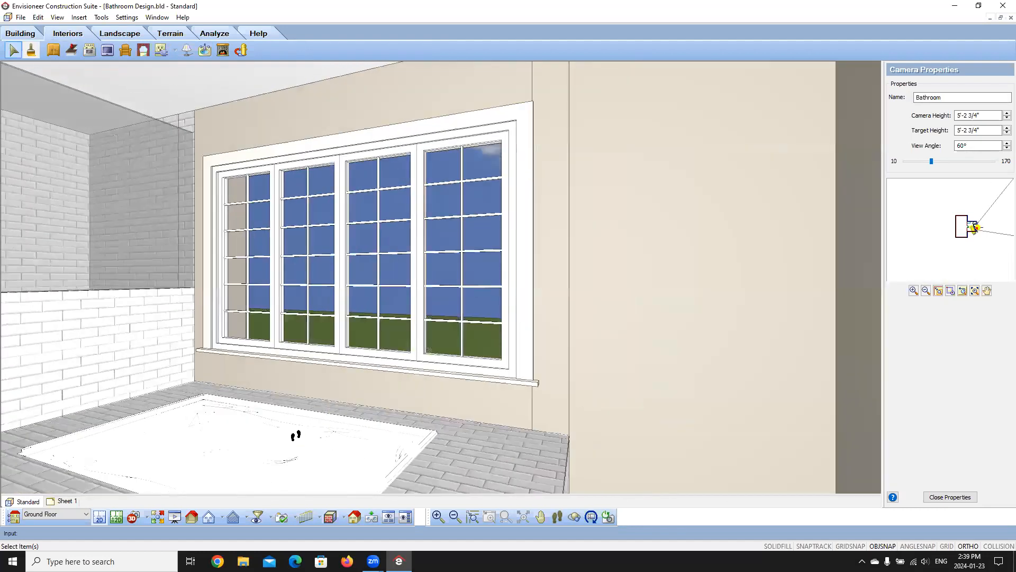
right_click(291, 429)
left_click(324, 305)
scroll(300, 424, "down", 3)
scroll(326, 412, "up", 1)
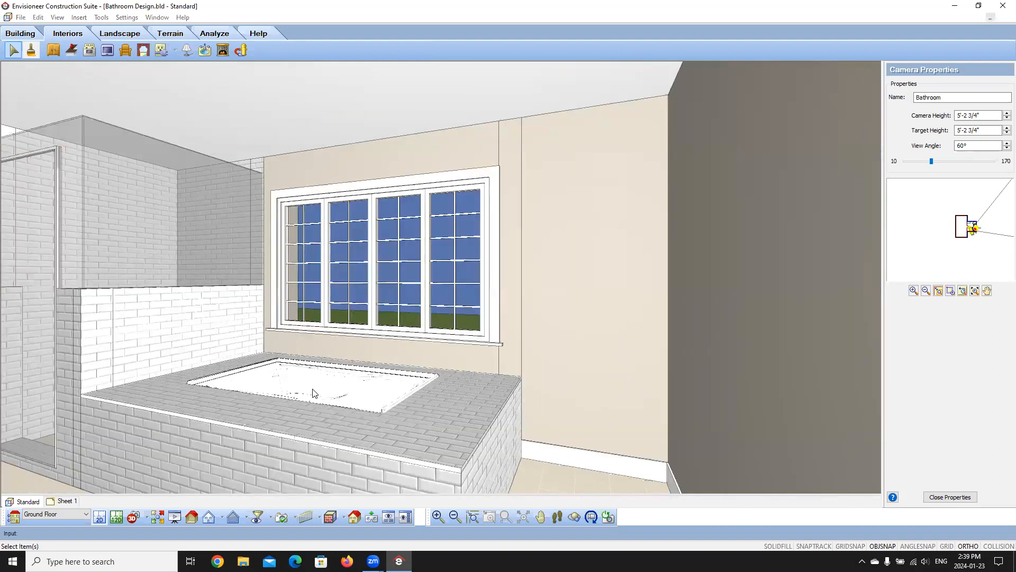
Replace the drop-in tub in the 2D plan with Freestanding Bathtub 2 and check it in the Bathroom camera view
left_click(313, 393)
left_click(106, 521)
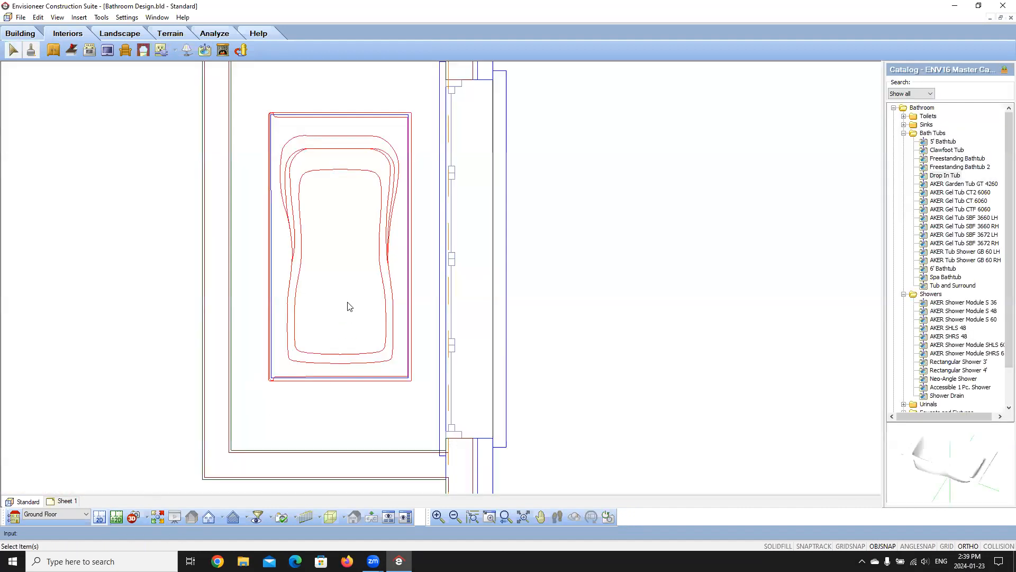
right_click(388, 259)
left_click(418, 424)
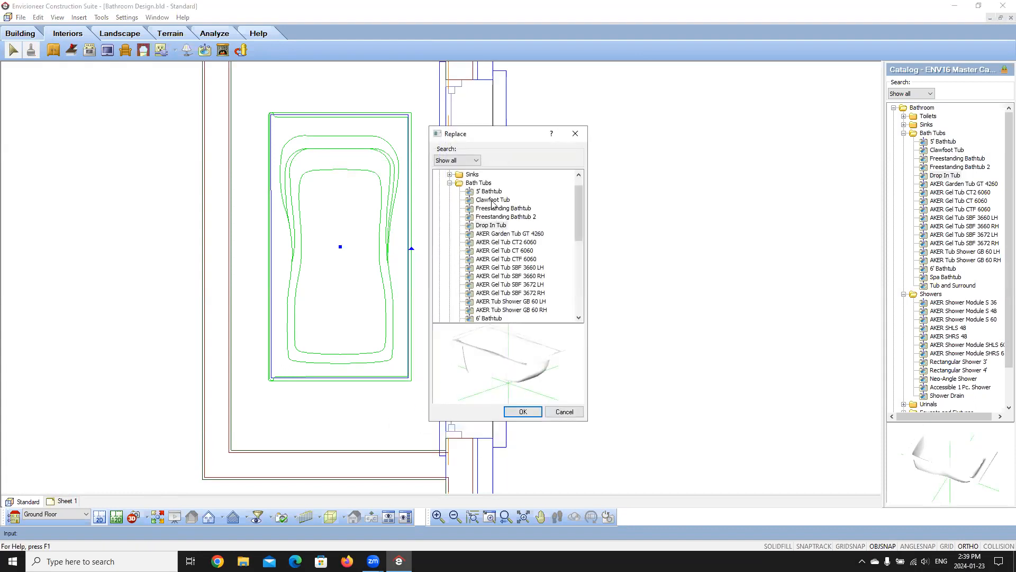
left_click(495, 217)
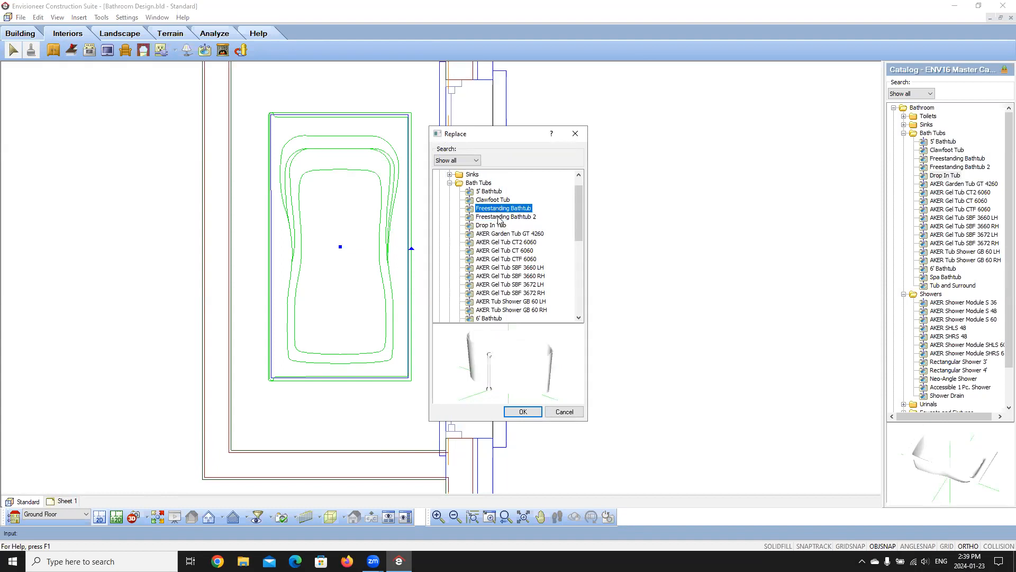
left_click(522, 412)
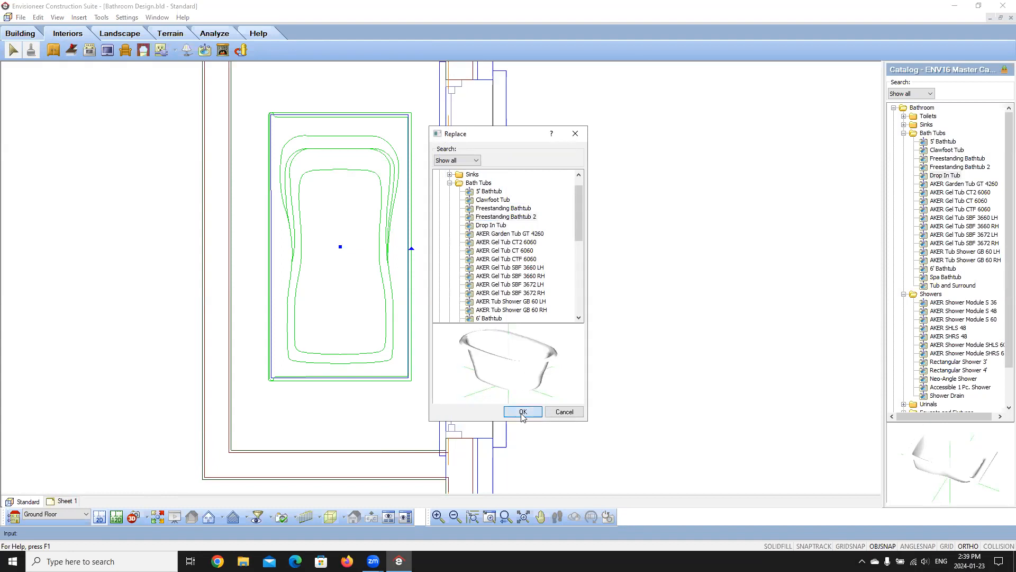
left_click(97, 288)
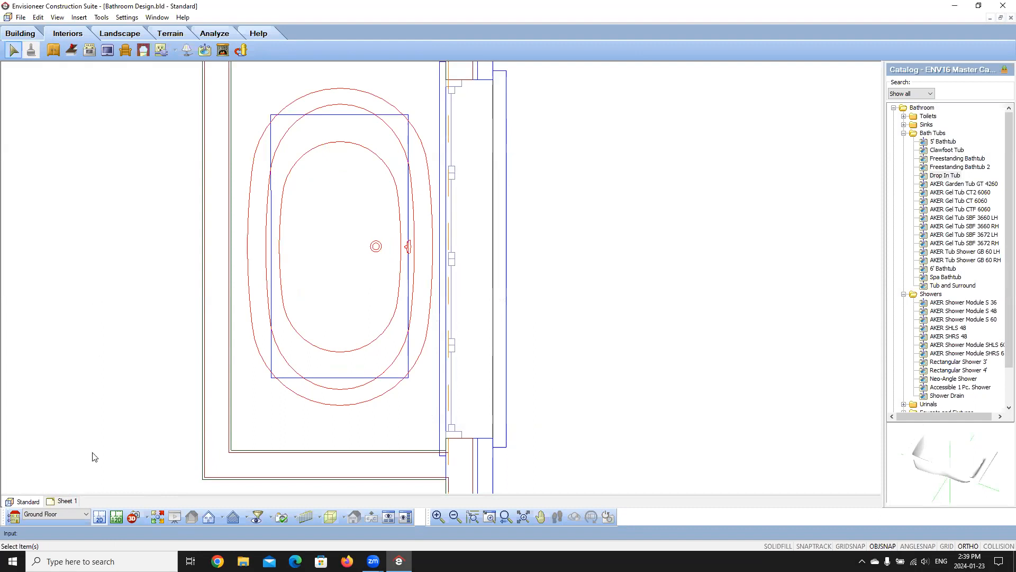
left_click(137, 518)
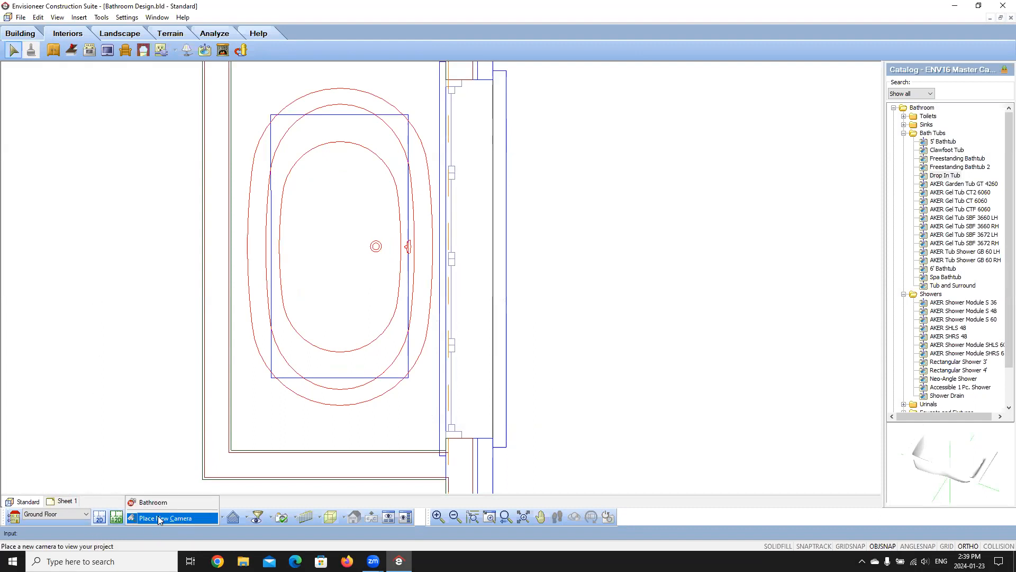
left_click(161, 505)
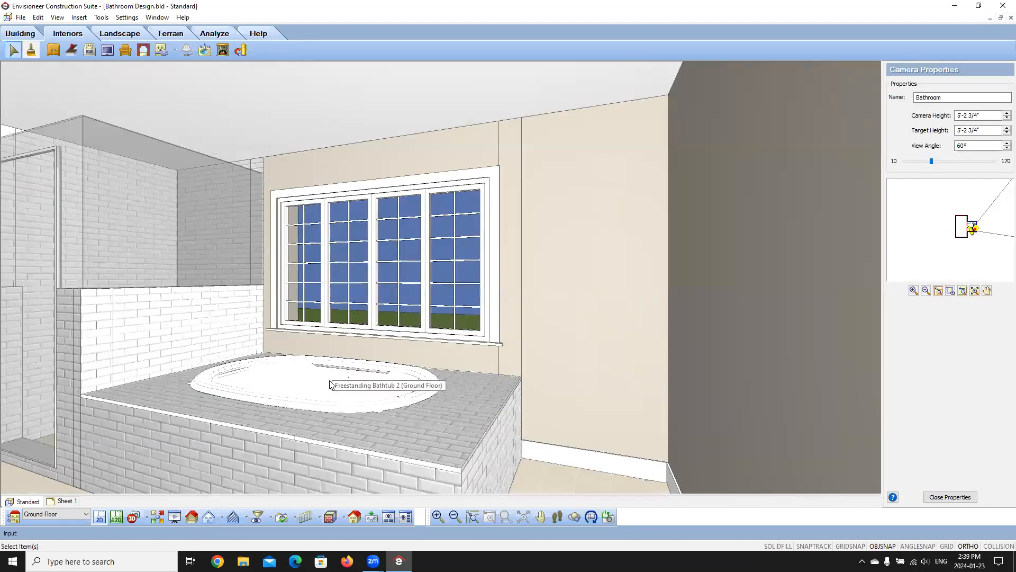
In the 2D plan, shorten the tub surround's rectangular opening by moving both of its short end edges inward
left_click(100, 517)
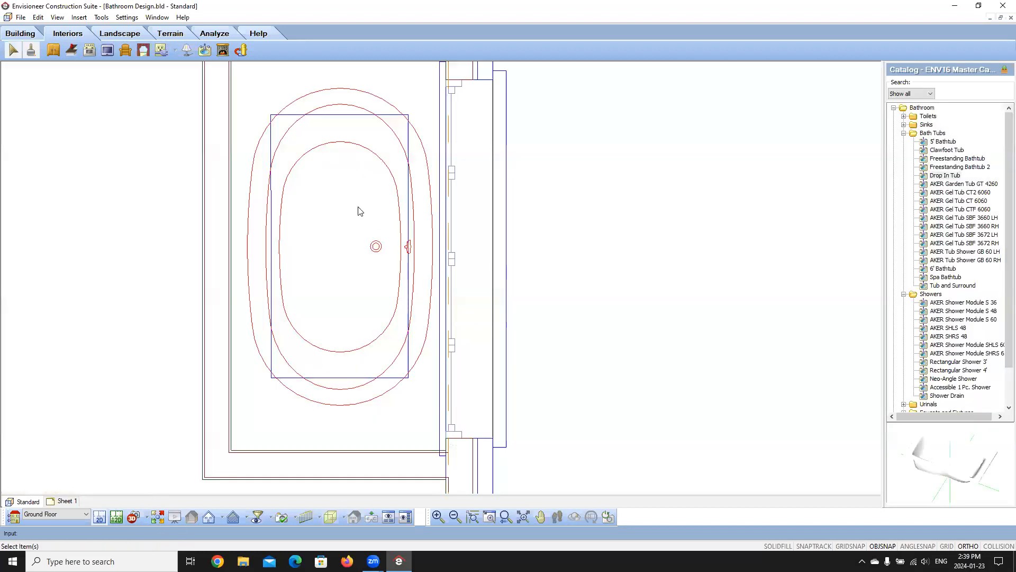
left_click(340, 115)
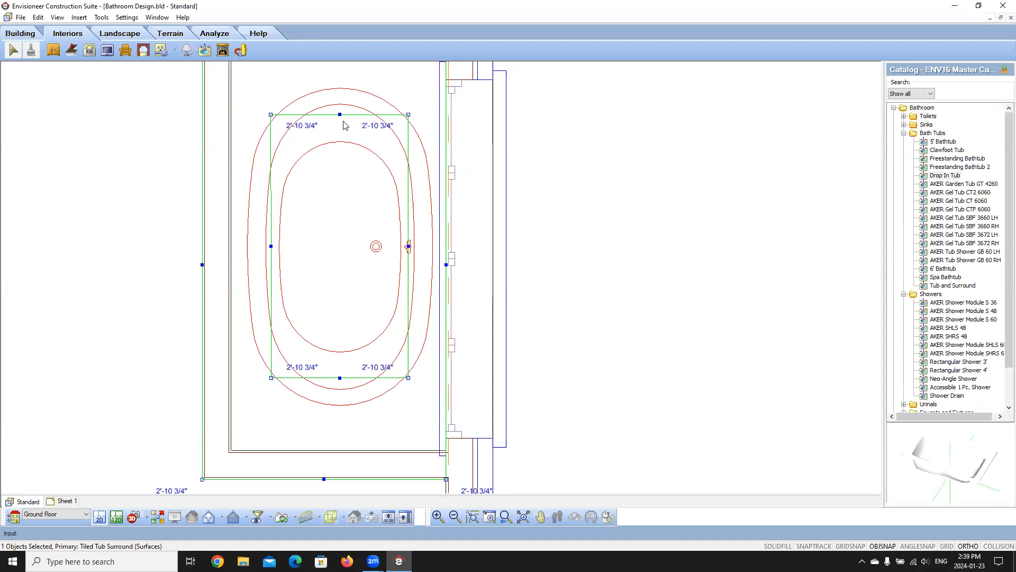
scroll(343, 122, "up", 1)
left_click_drag(340, 112, 346, 135)
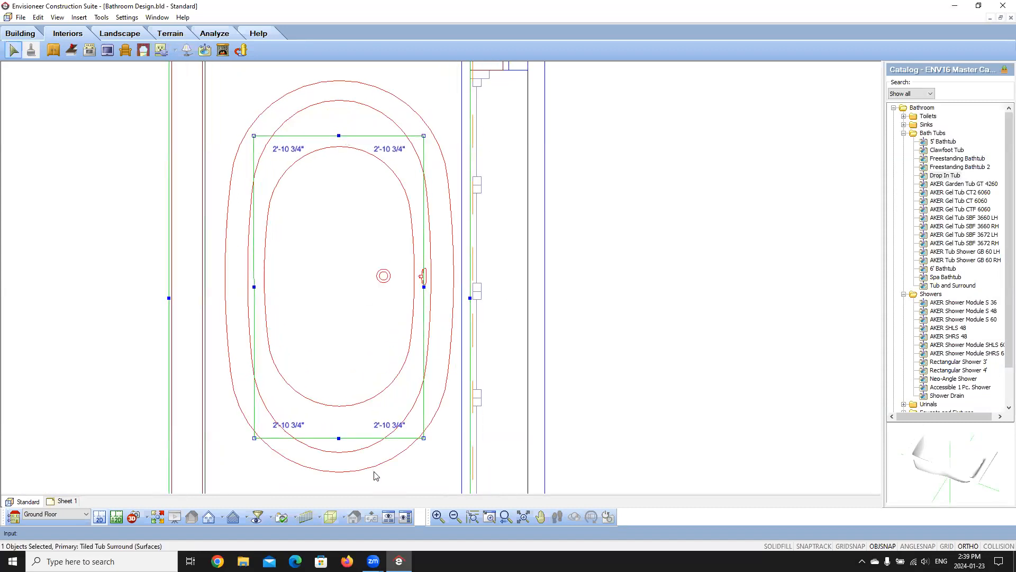
left_click_drag(339, 438, 339, 415)
Curve the opening's long edge opposite the window and its upper end edge outward to just inside the freestanding tub's outer rim
right_click(253, 309)
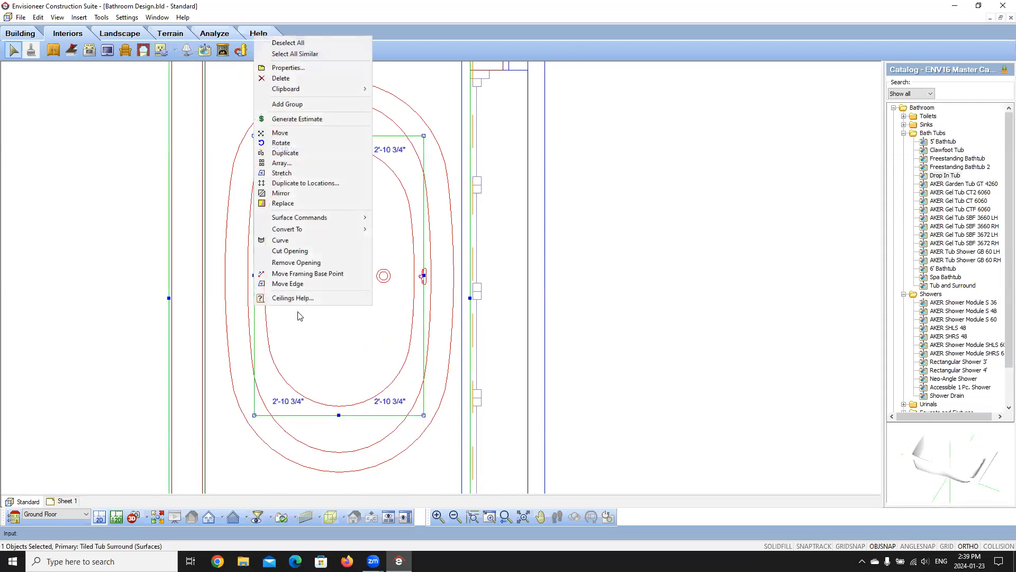
left_click(291, 242)
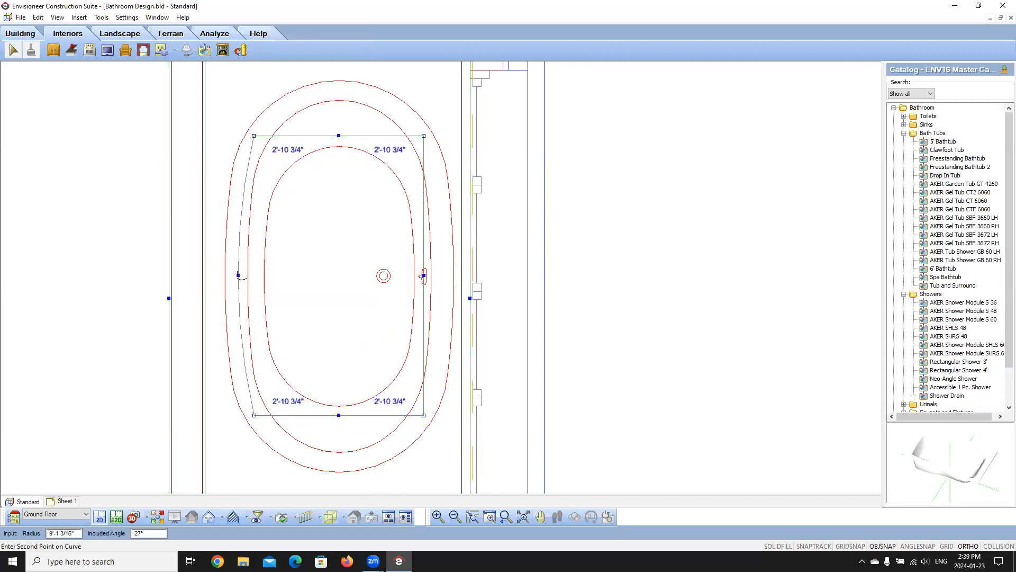
left_click(235, 276)
right_click(326, 146)
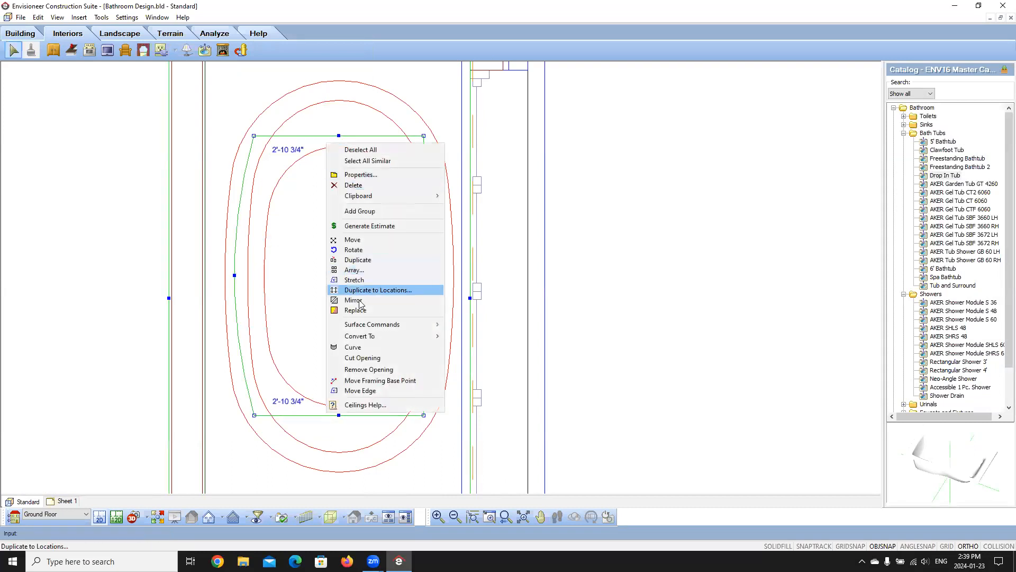
left_click(349, 347)
left_click(339, 136)
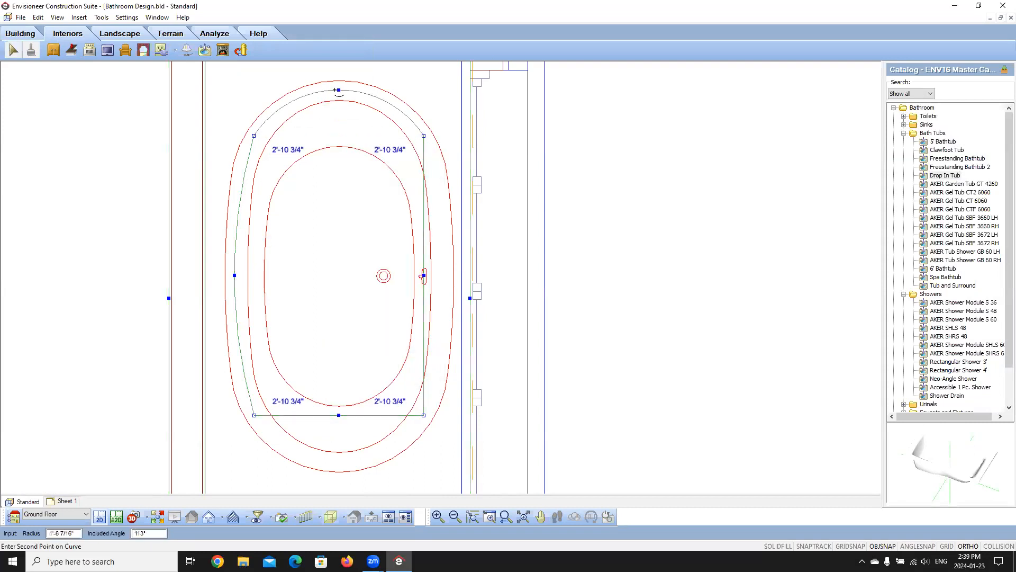
left_click(339, 91)
Curve the opening's lower end edge and its window-side long edge outward to just inside the tub's outer rim
right_click(332, 423)
left_click(370, 347)
left_click(338, 415)
left_click(339, 462)
right_click(411, 289)
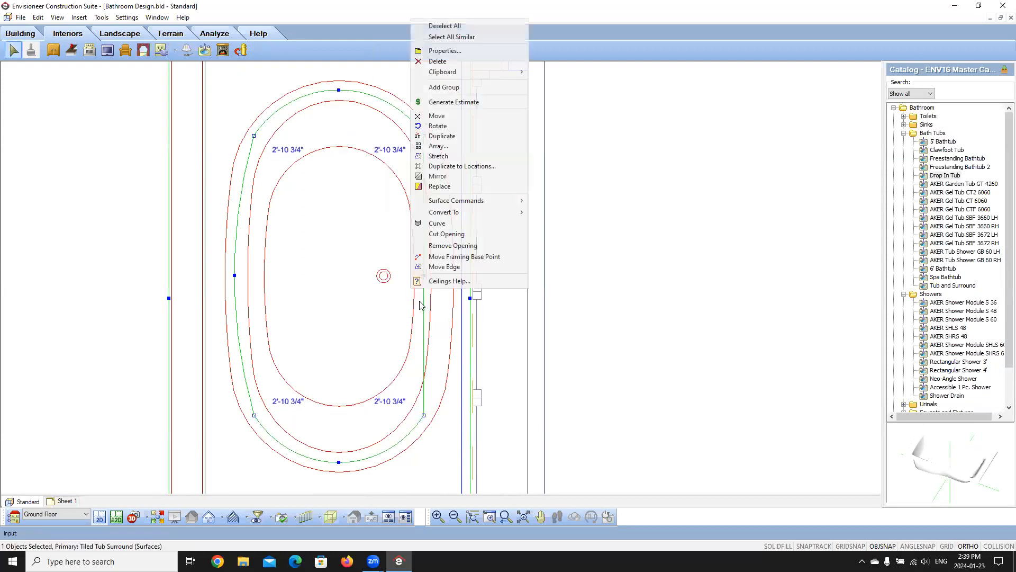
left_click(437, 223)
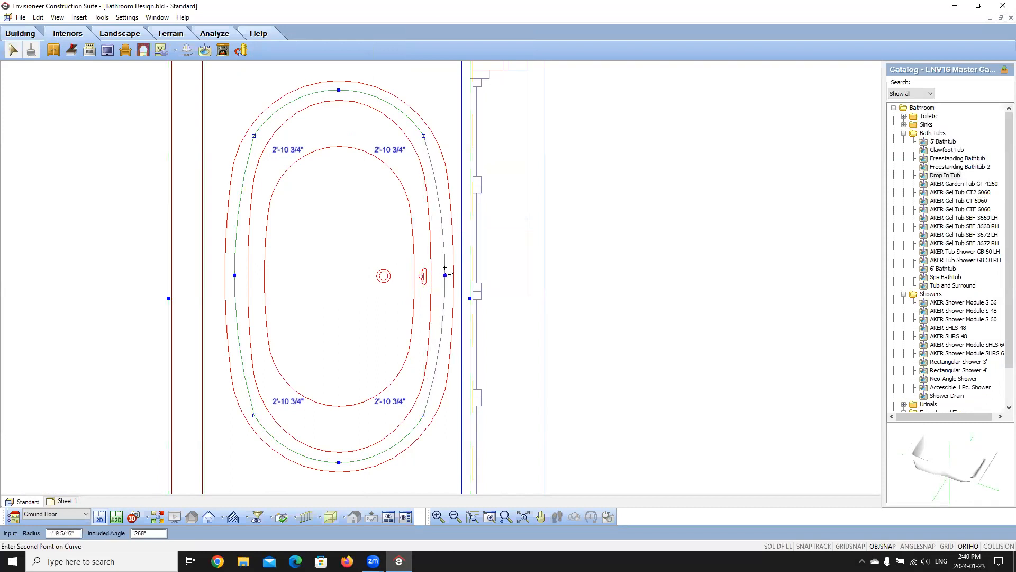
left_click(442, 275)
left_click(645, 238)
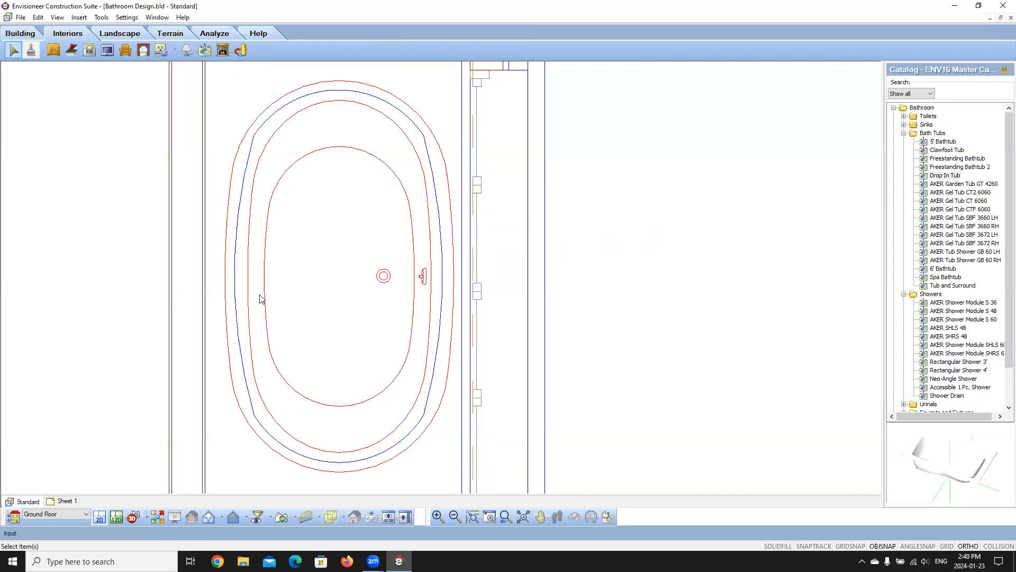
Check the tub's fit in its curved opening in the Bathroom camera view and return to the 2D plan
left_click(146, 516)
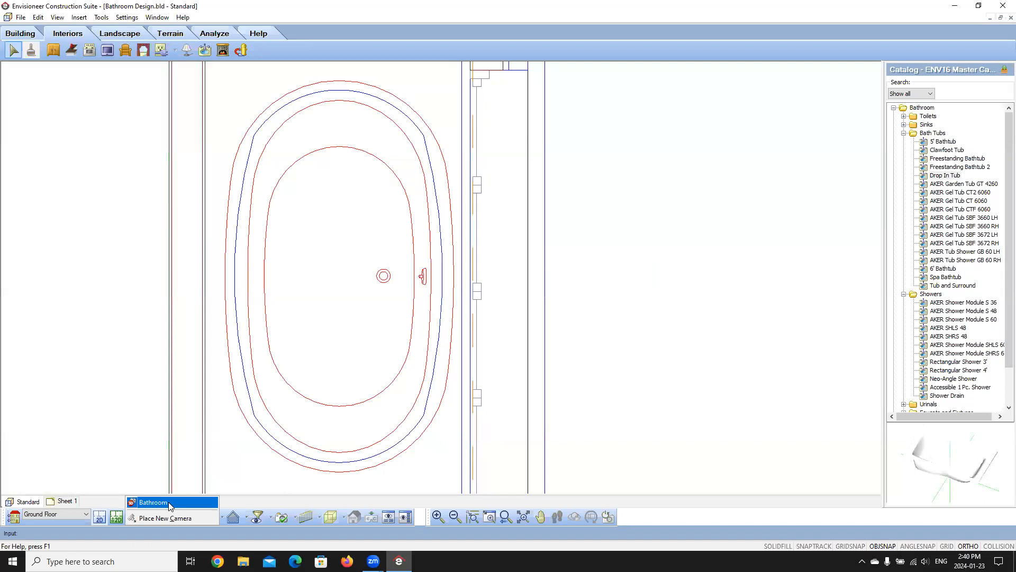
left_click(169, 504)
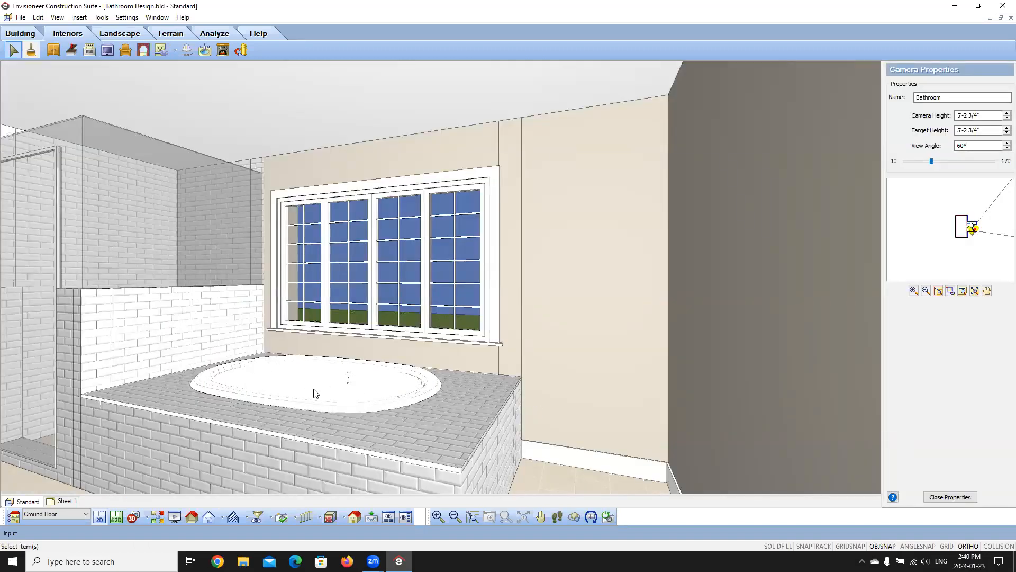
left_click(100, 517)
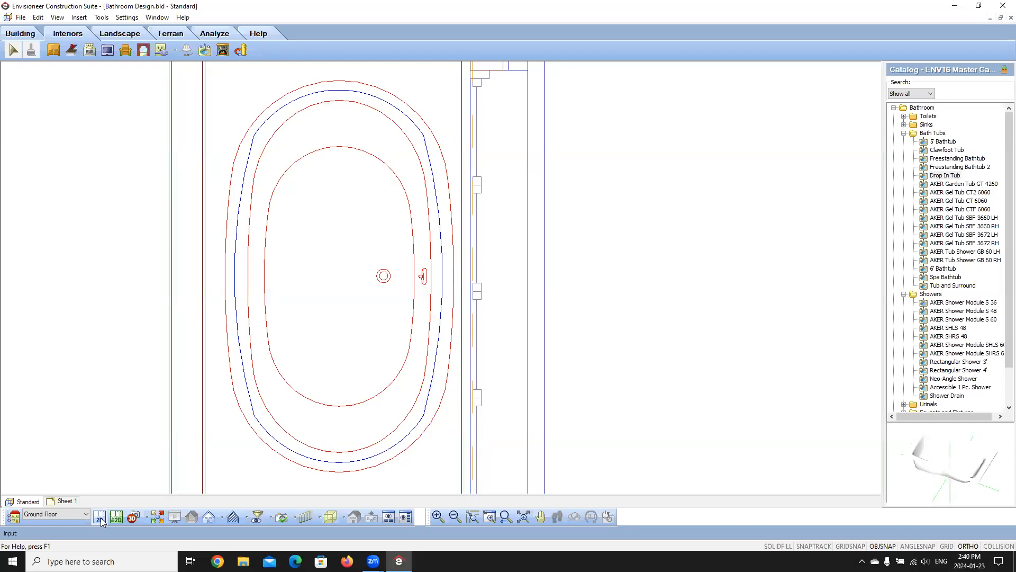
Place a One Piece Toilet from the bathroom catalog against the window wall, below the tub surround in the plan
scroll(311, 267, "down", 2)
middle_click_drag(319, 302, 369, 273)
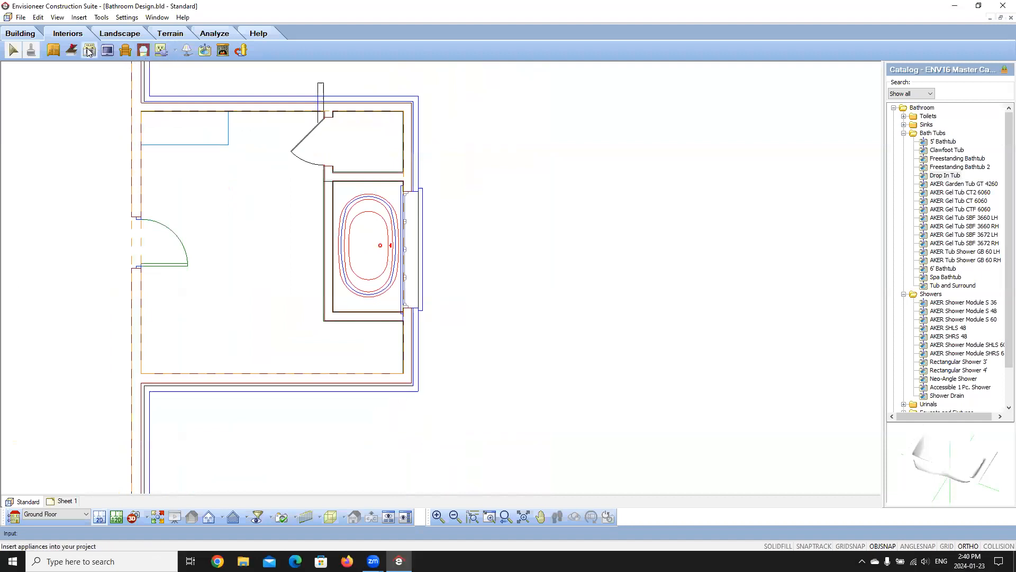
left_click(904, 133)
left_click(904, 116)
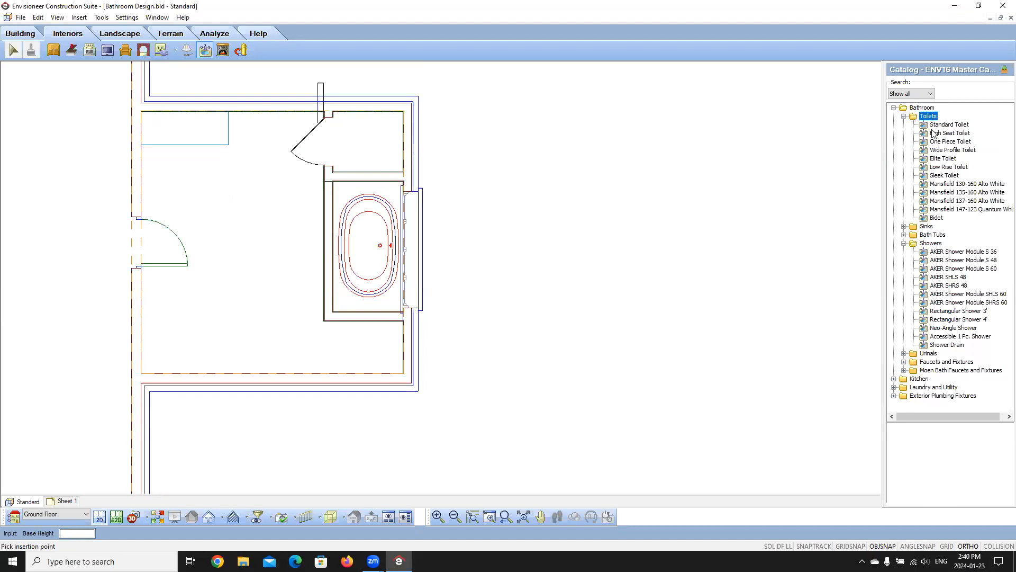
left_click(949, 124)
left_click(936, 133)
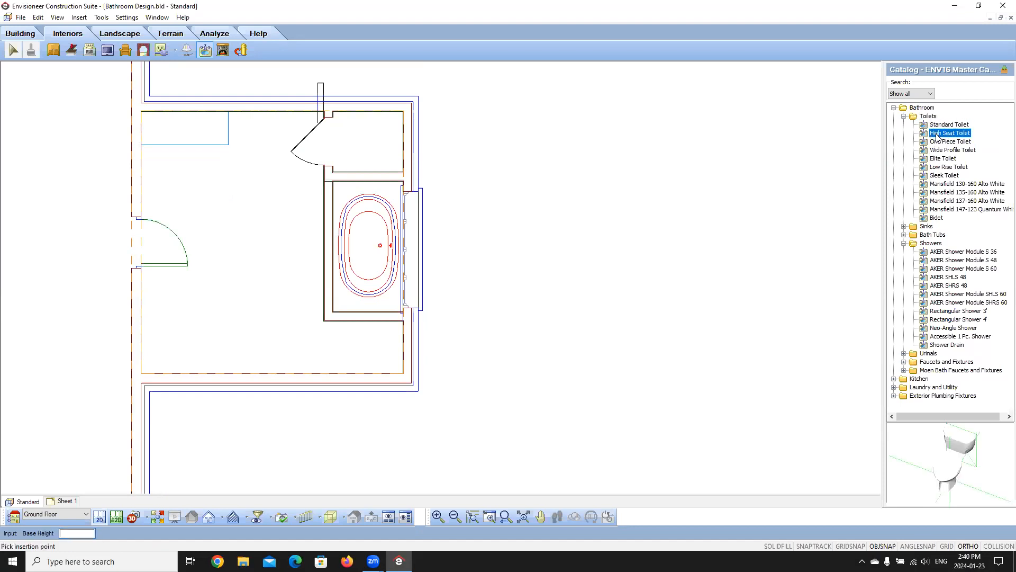
left_click(948, 144)
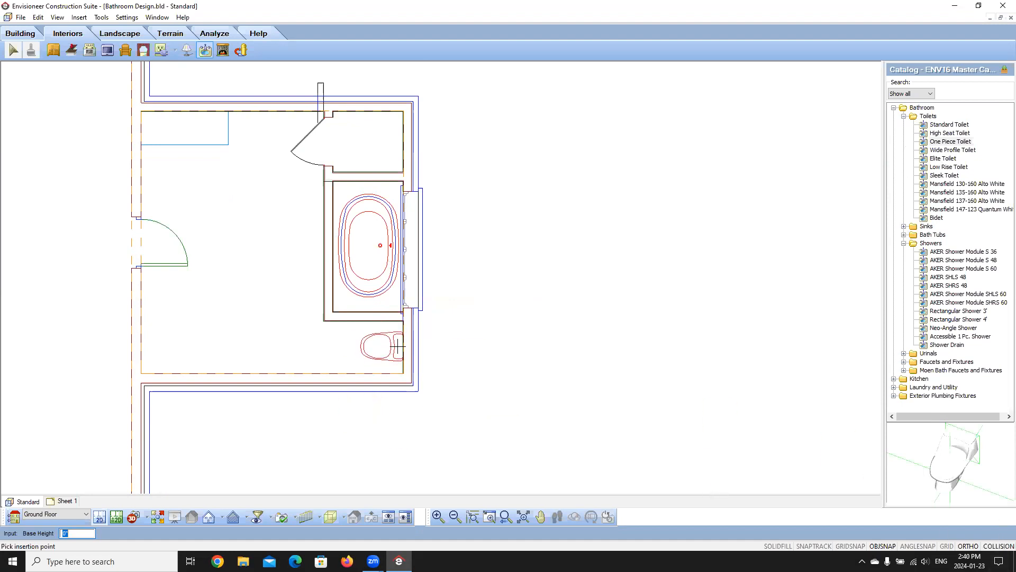
left_click(394, 347)
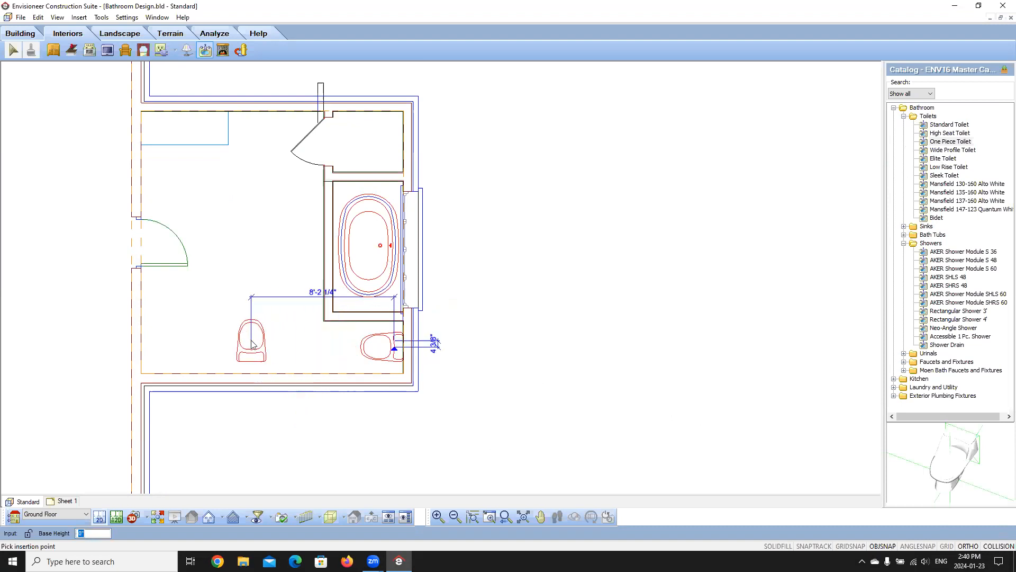
Set a 1.5 insertion offset behind the toilet's tank, cancel further placement and discard the toilet already placed
right_click(252, 342)
left_click(288, 358)
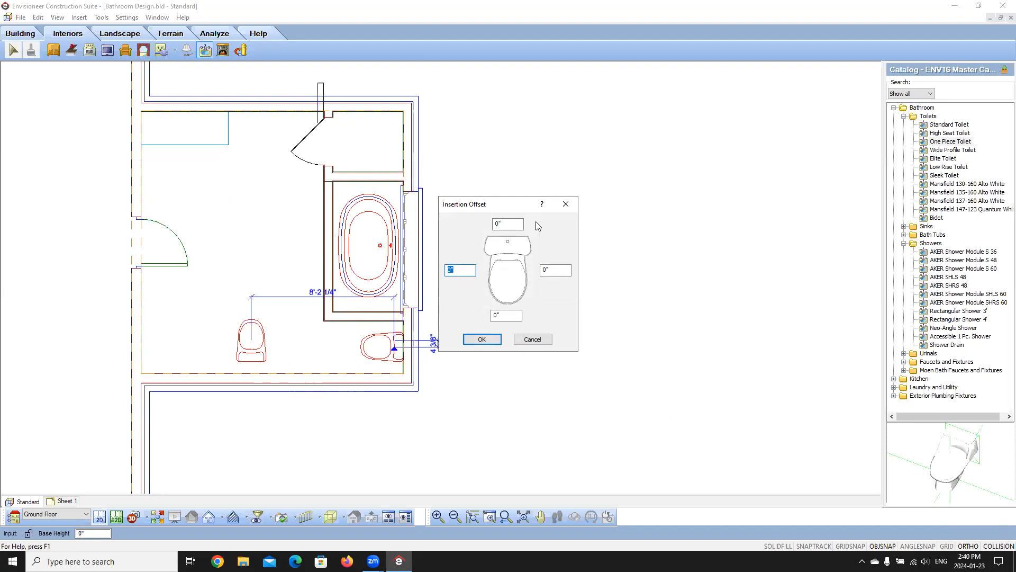
left_click(512, 225)
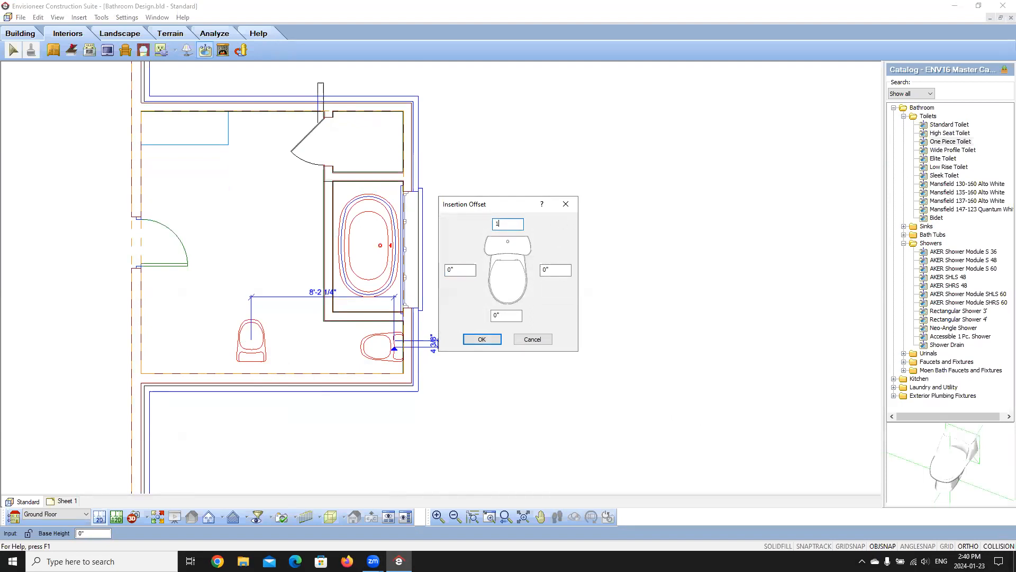
type("1.5")
left_click(482, 340)
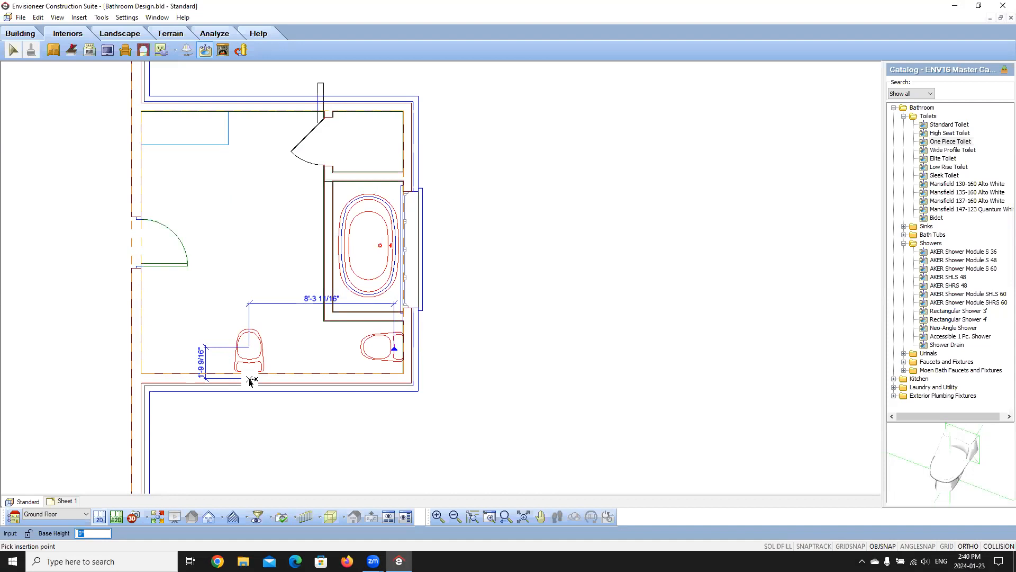
scroll(249, 381, "up", 5)
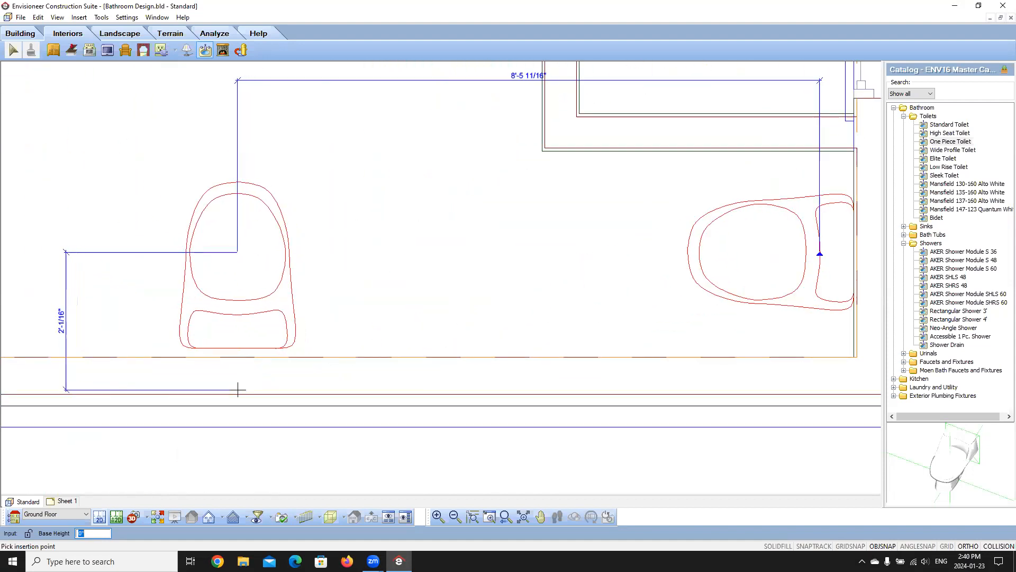
key("Escape")
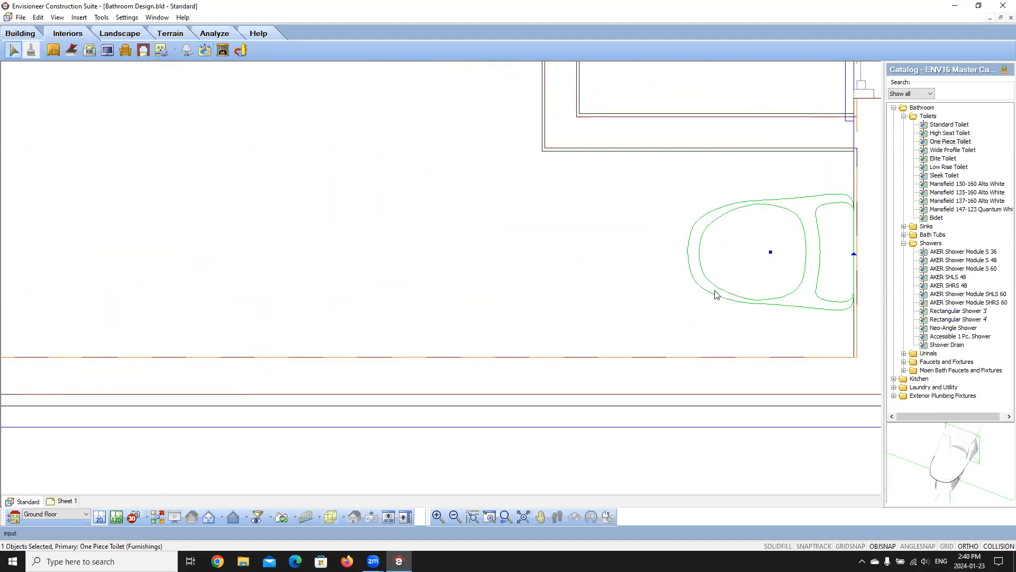
Insert a One Piece Toilet with an insertion offset behind its tank on the window wall, just below the tub surround in the plan
left_click(953, 143)
right_click(337, 255)
left_click(388, 268)
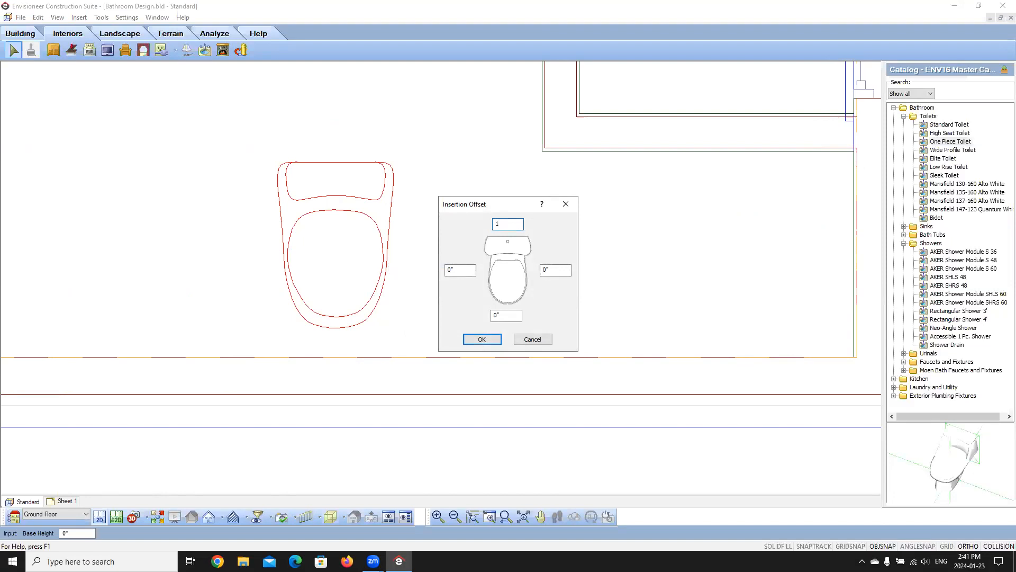
left_click(483, 340)
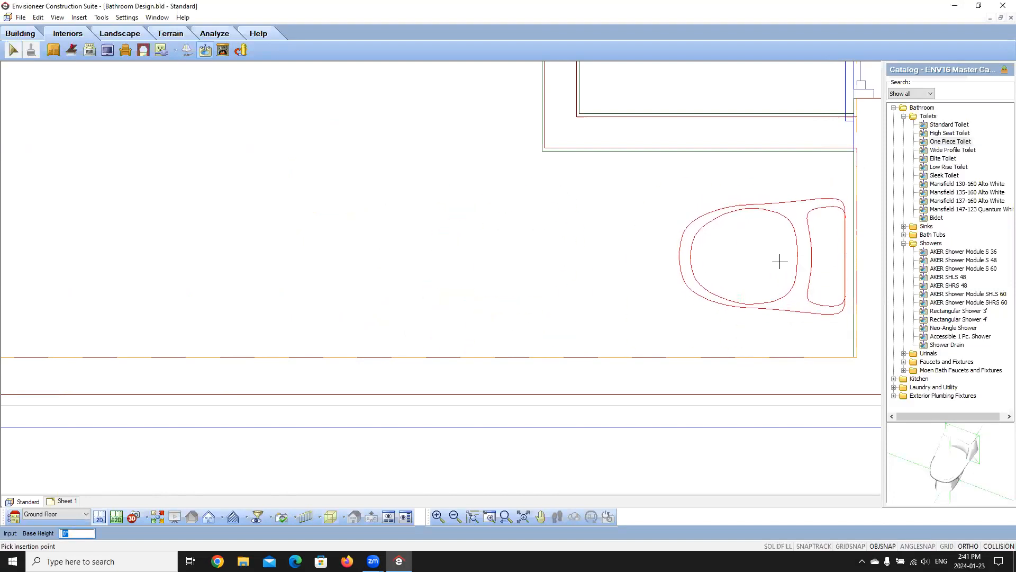
left_click(849, 253)
scroll(413, 359, "down", 8)
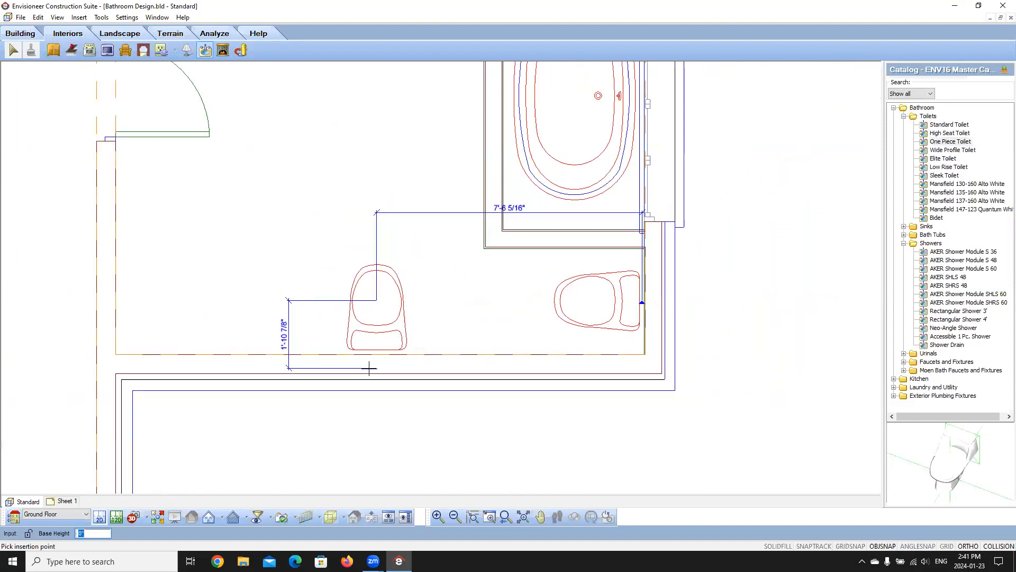
scroll(353, 234, "up", 4)
right_click(341, 246)
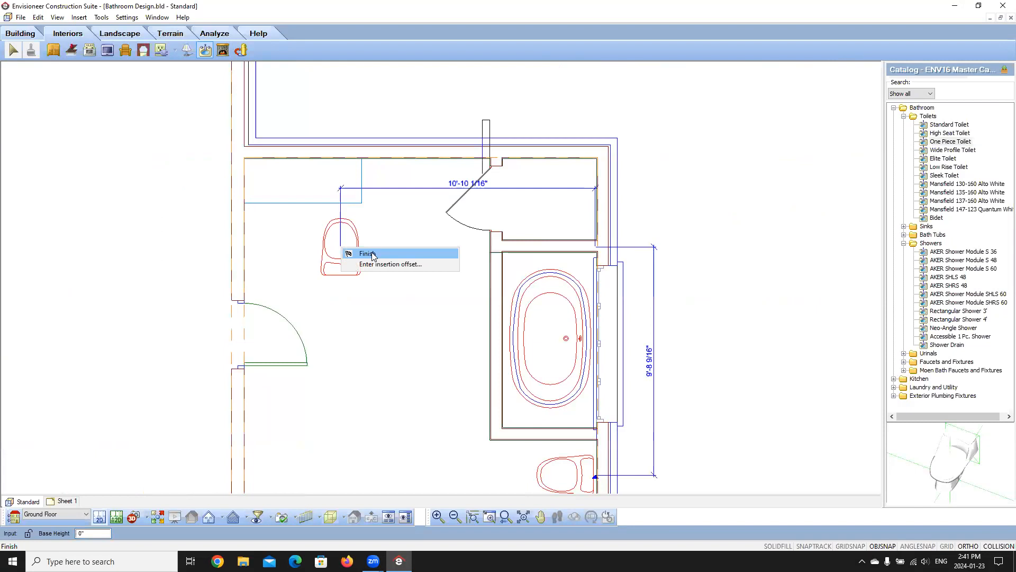
left_click(369, 255)
Place two Mansfield Maverick II 267 White sinks side by side on the vanity countertop in the 2D plan
scroll(347, 313, "down", 4)
scroll(329, 259, "up", 4)
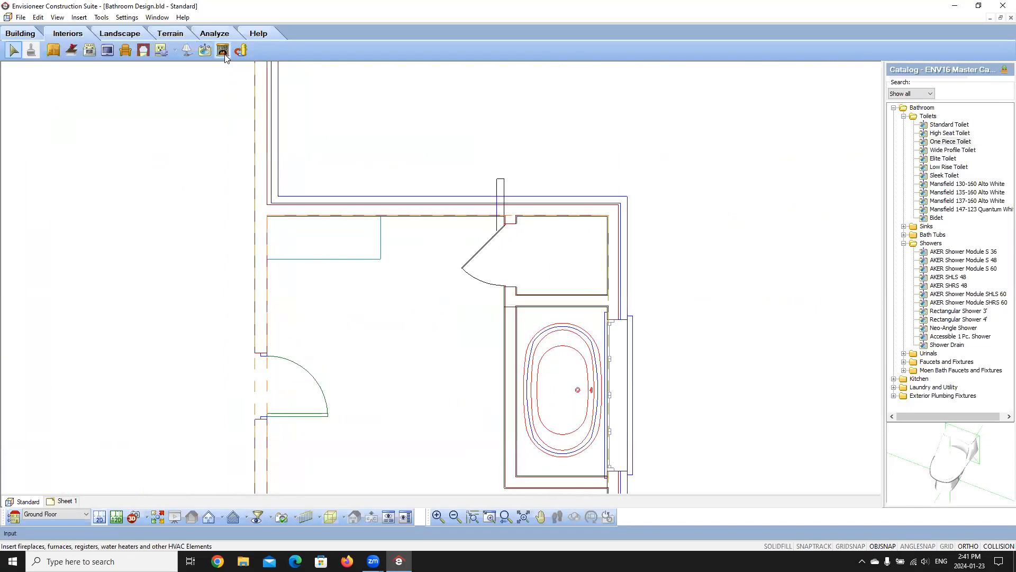
left_click(904, 226)
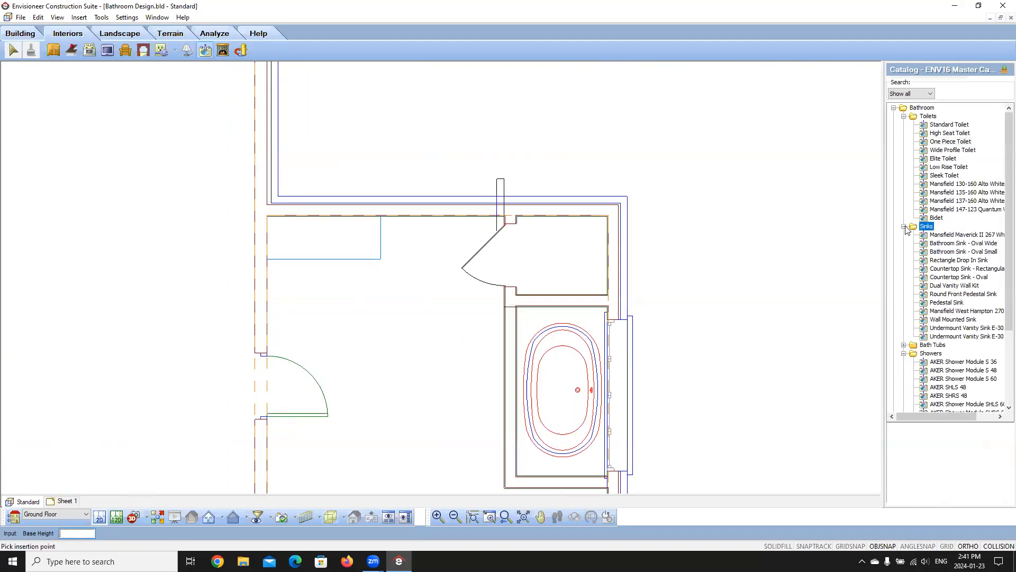
left_click(954, 235)
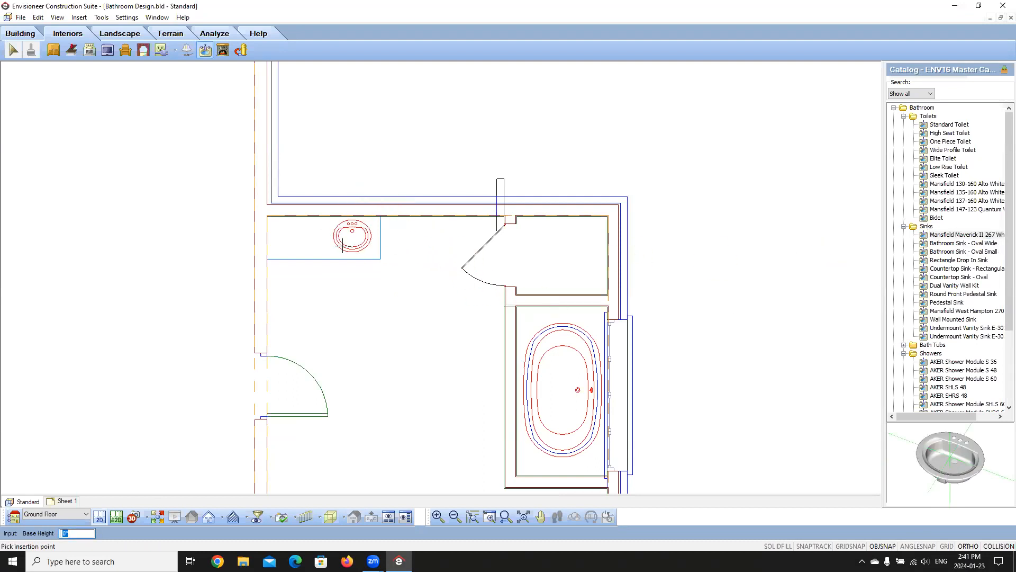
left_click(342, 245)
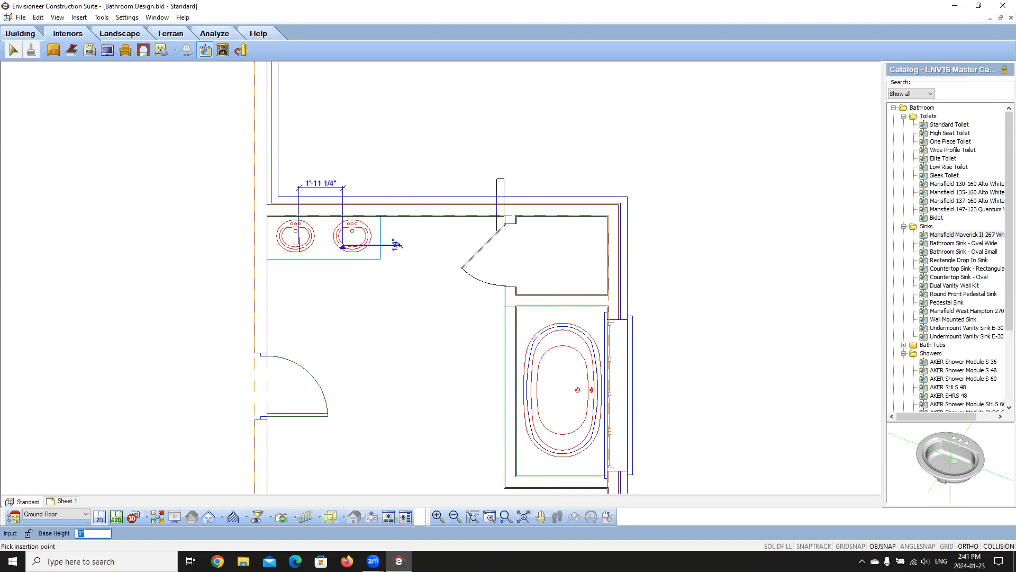
left_click(299, 246)
right_click(341, 310)
left_click(372, 319)
Turn the Bathroom camera view toward the vanity to examine both sinks in 3D
left_click(146, 517)
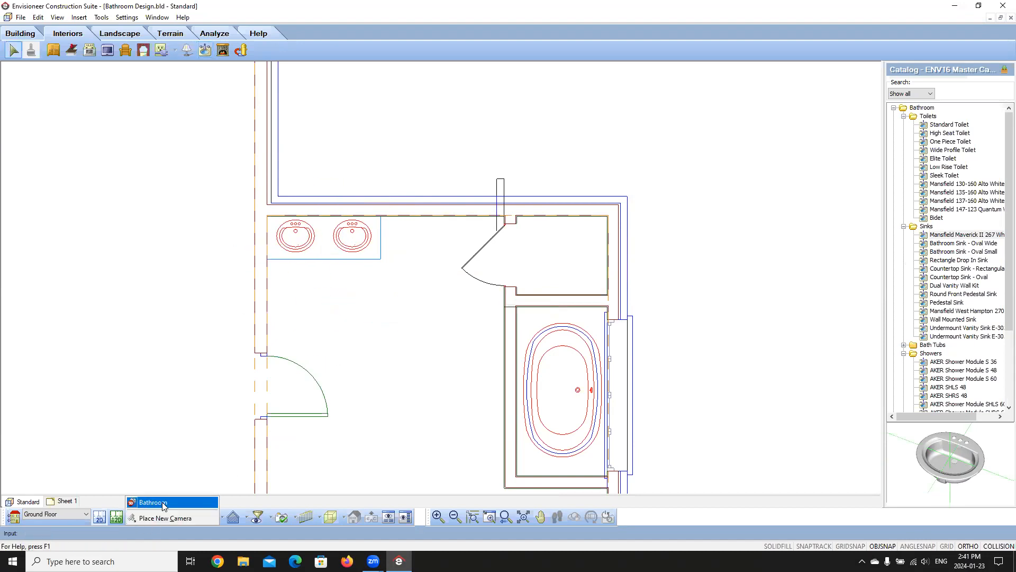
left_click(163, 502)
left_click(557, 516)
left_click_drag(601, 325, 436, 346)
right_click(440, 343)
left_click(472, 351)
Delete the vanity sink farther from the room corner and return to the 2D plan
left_click(450, 386)
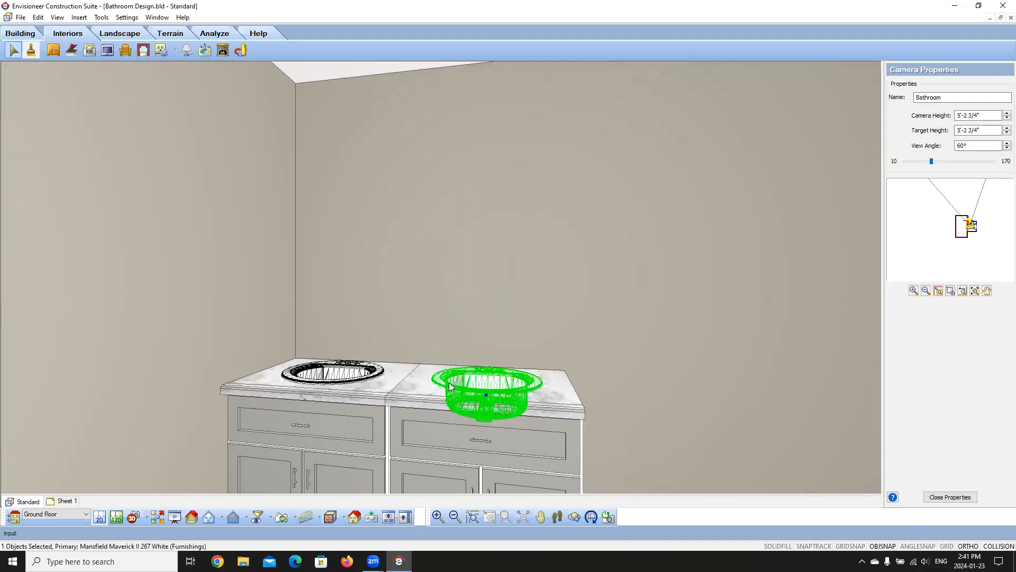
key("Delete")
left_click(103, 515)
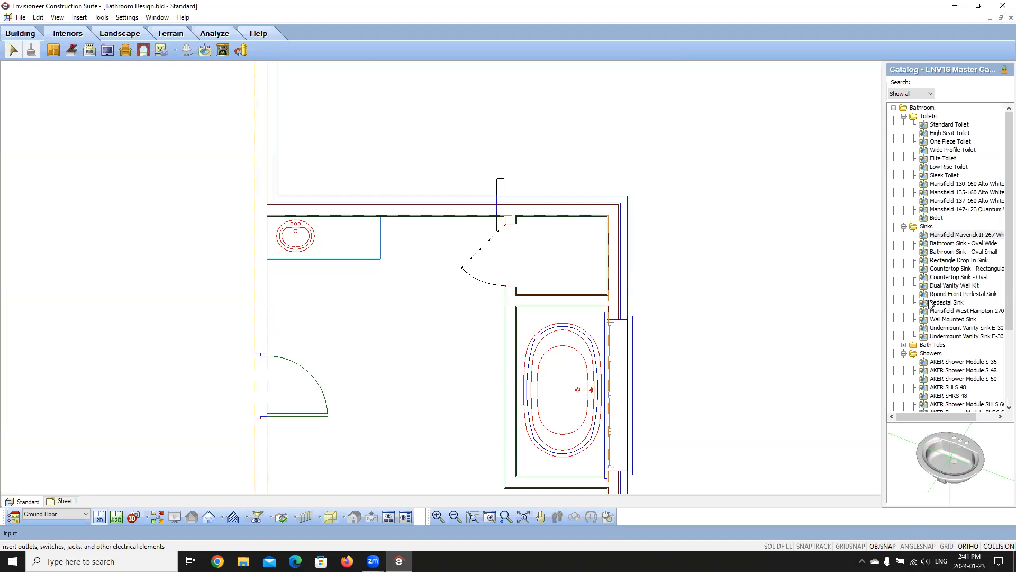
Browse the catalog's sink models and place Countertop Sink - Rectangular on the empty half of the vanity
left_click(938, 303)
left_click(941, 294)
left_click(945, 286)
left_click(945, 277)
left_click(943, 260)
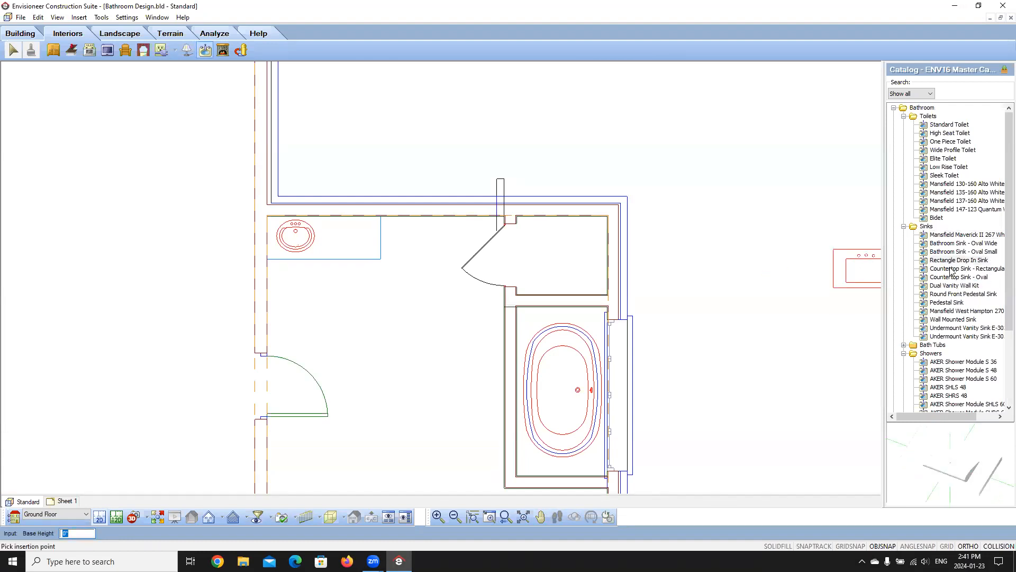
left_click(951, 269)
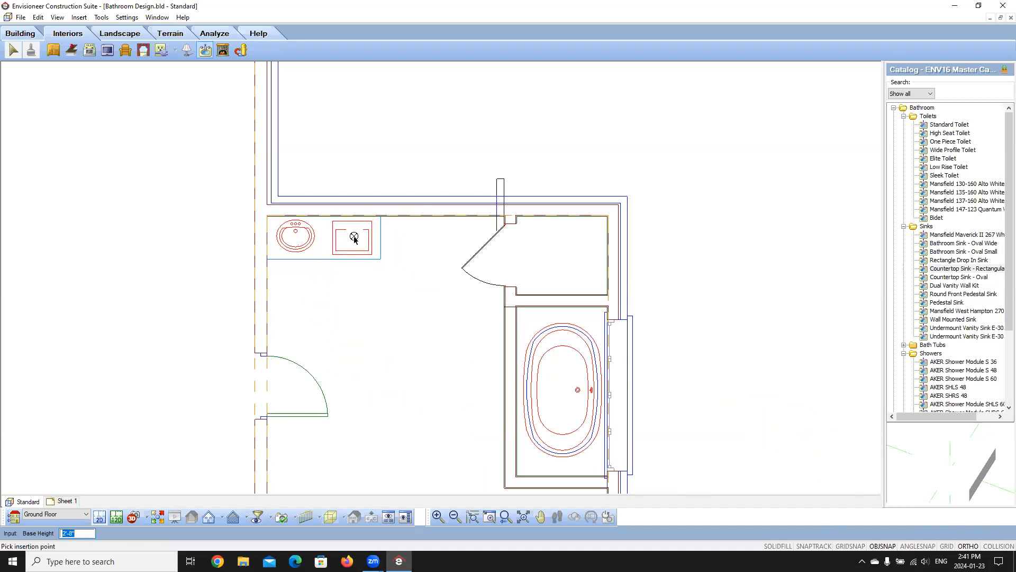
left_click(354, 237)
right_click(369, 297)
left_click(400, 304)
Check the rectangular countertop sink in the Bathroom camera view, delete it and return to the 2D plan
left_click(134, 517)
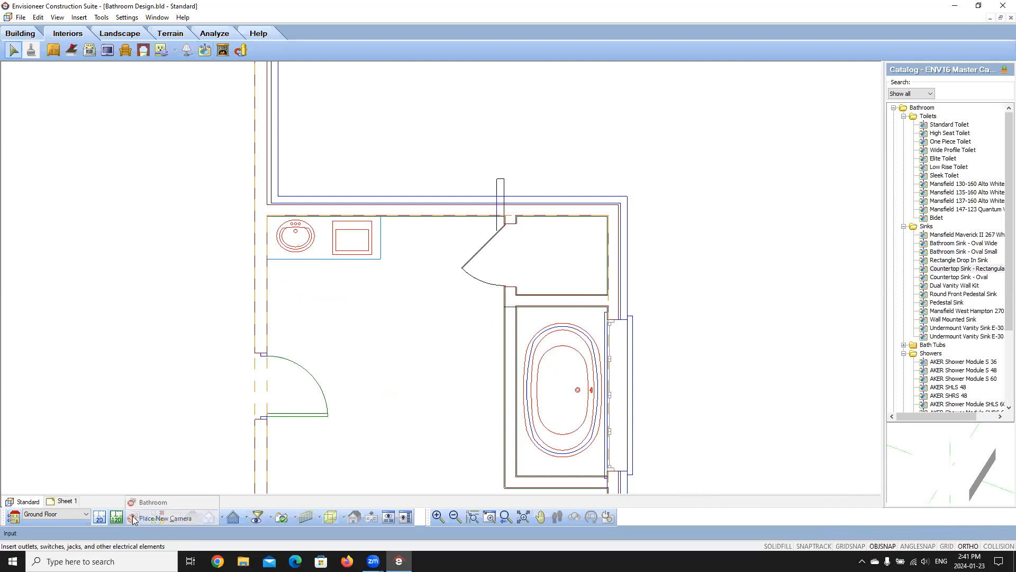
left_click(166, 497)
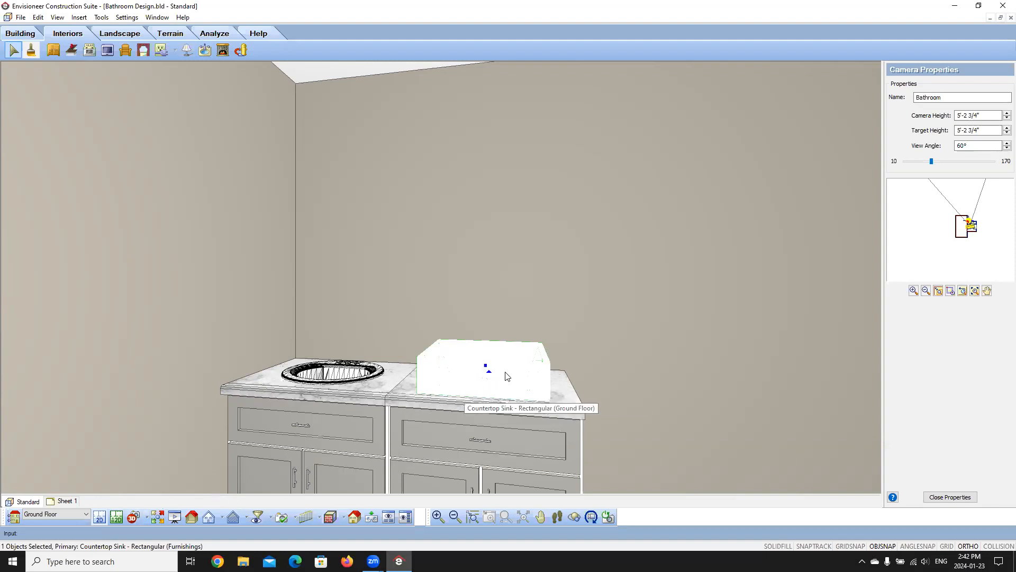
key("Delete")
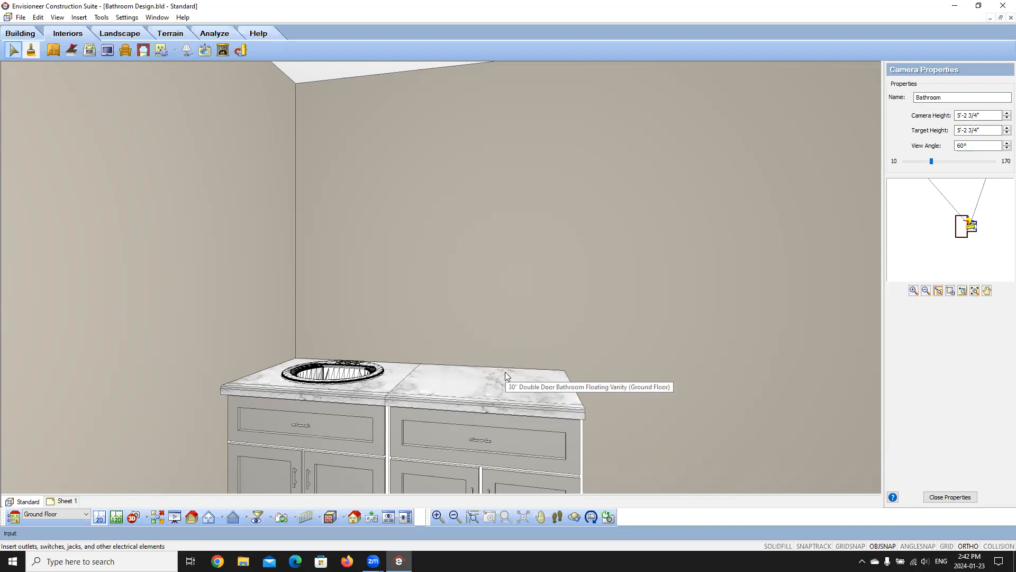
left_click(105, 513)
Copy the remaining oval sink across to the empty half of the vanity countertop
left_click(295, 233)
right_click(311, 294)
left_click(341, 330)
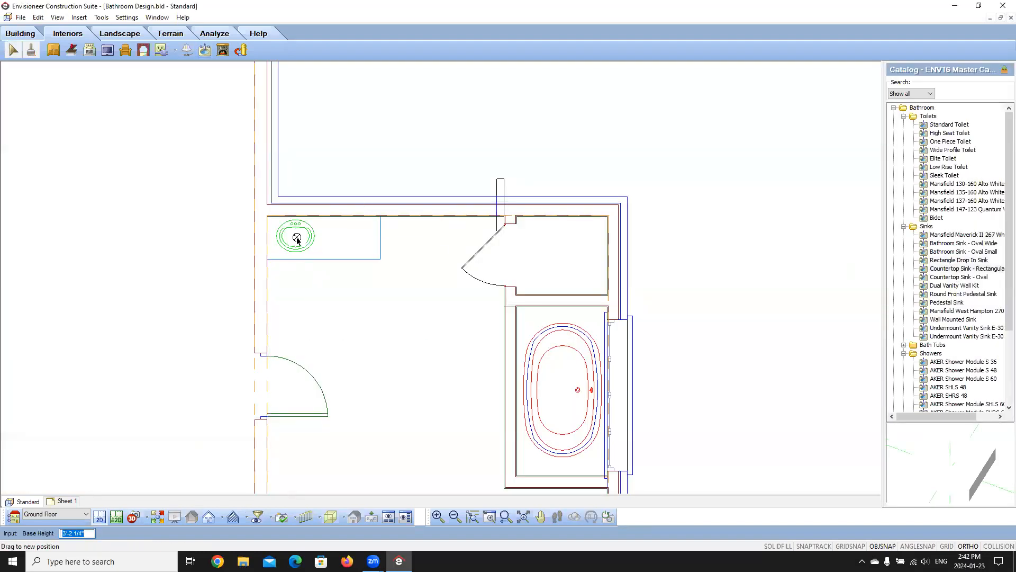
left_click(296, 237)
left_click(354, 237)
left_click(14, 51)
Browse the catalog's faucet models and place a Single Lever Faucet on each of the two vanity sinks
scroll(332, 258, "up", 4)
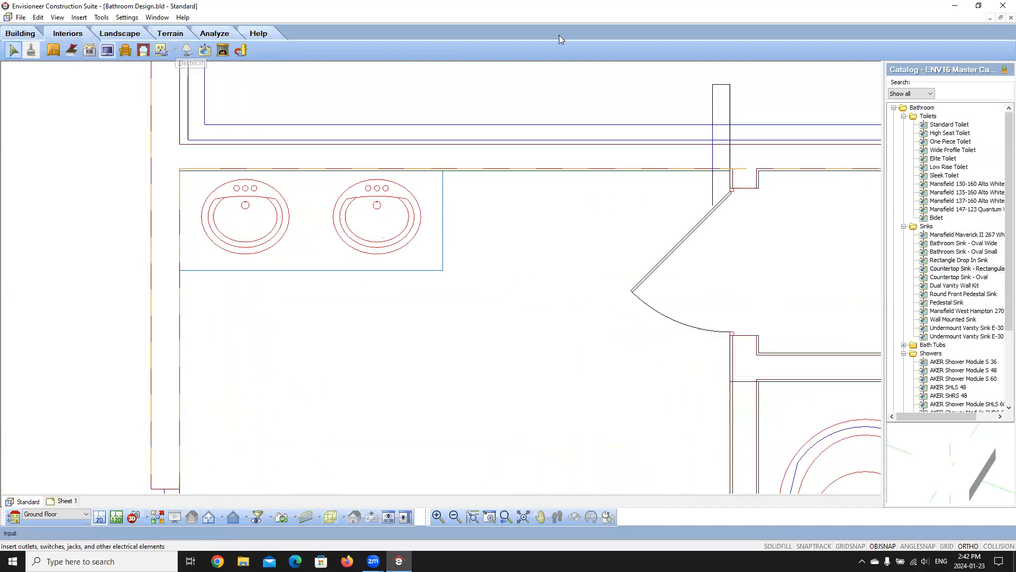
left_click(904, 226)
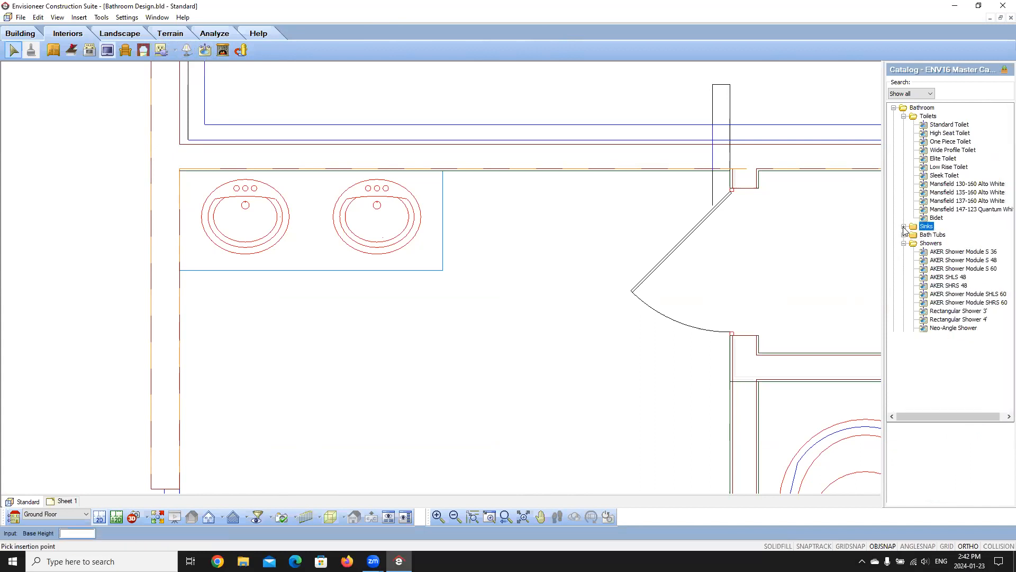
double_click(913, 244)
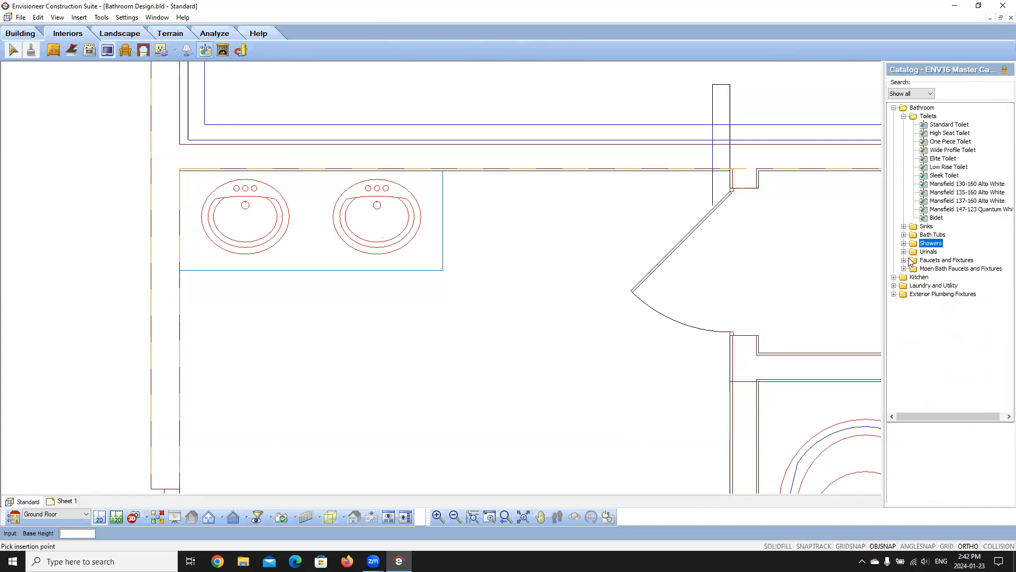
left_click(904, 261)
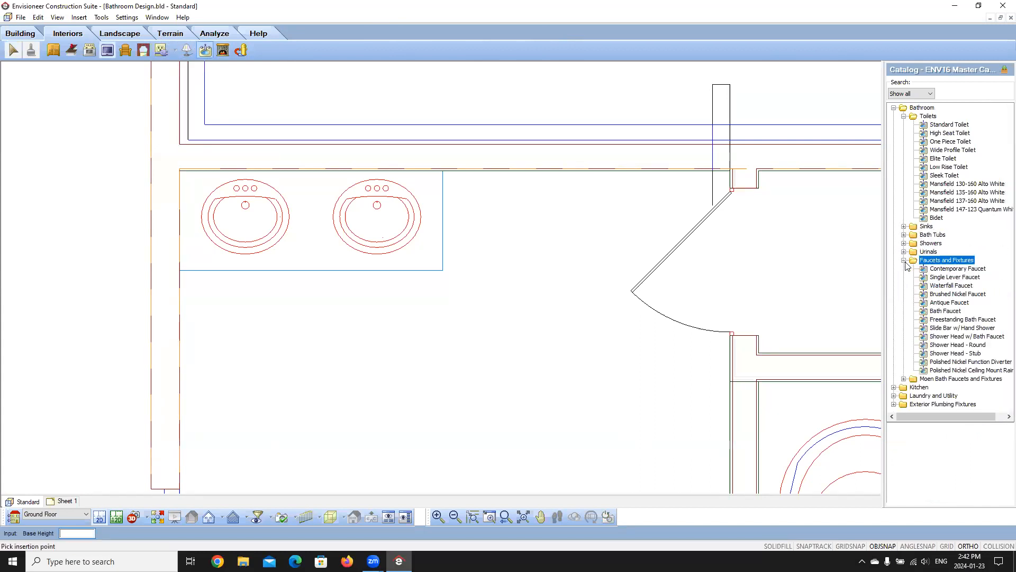
left_click(952, 269)
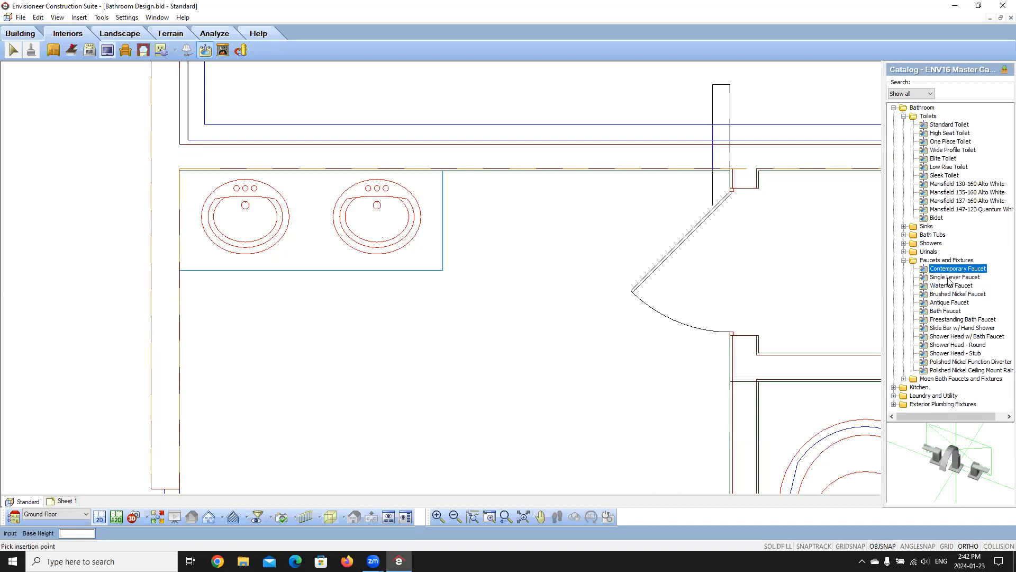
left_click(950, 285)
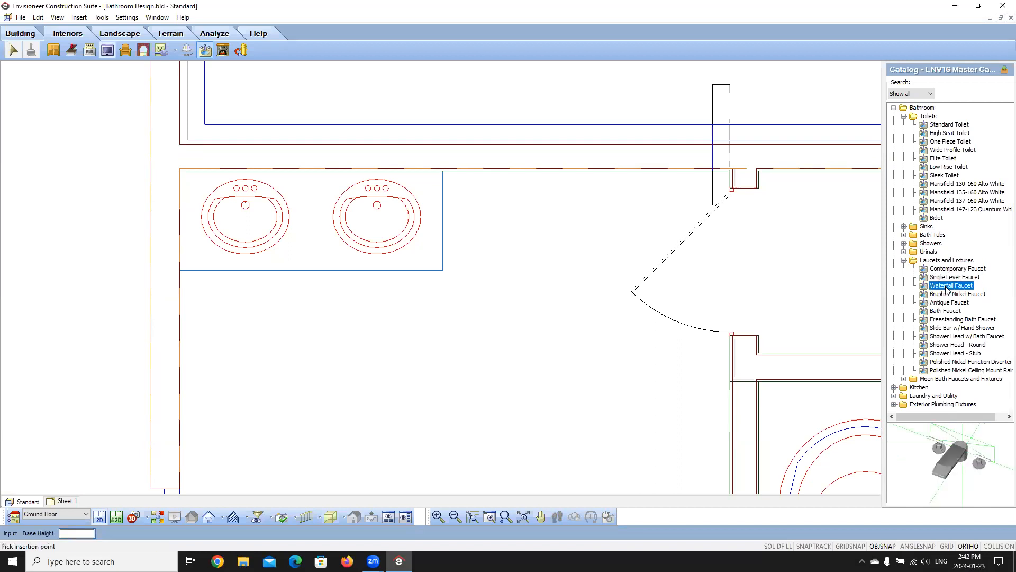
left_click(928, 295)
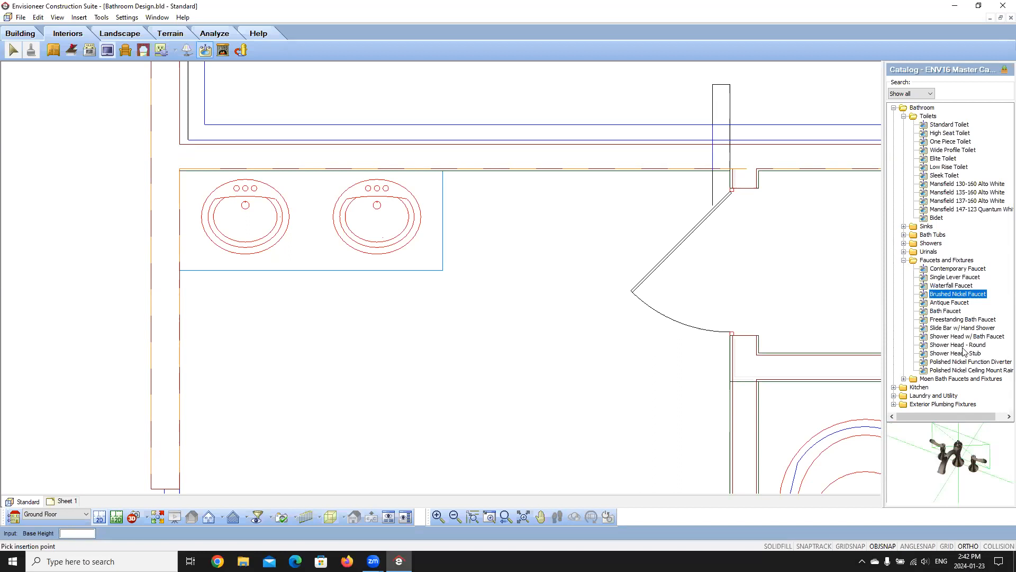
left_click(946, 278)
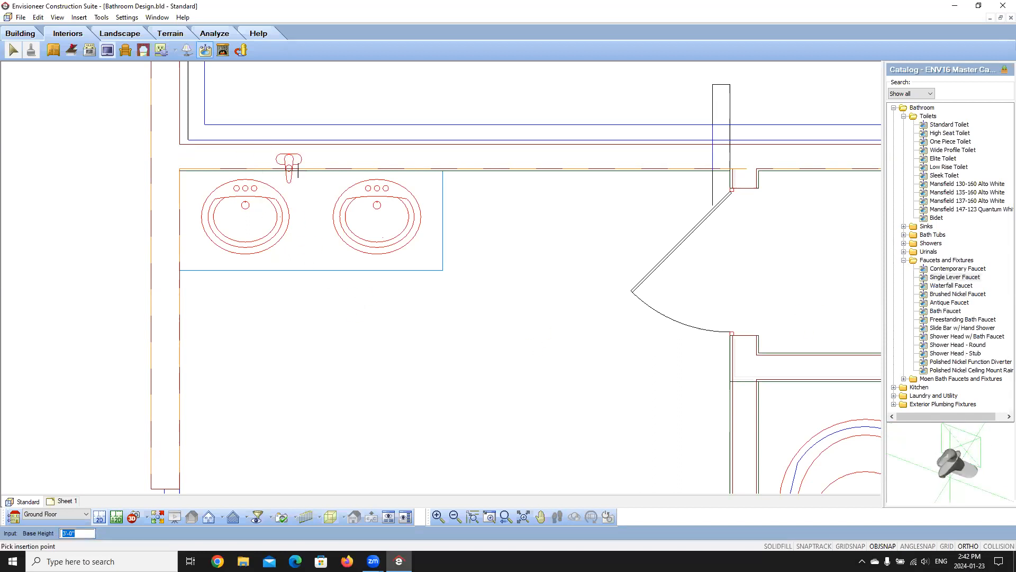
scroll(335, 189, "up", 3)
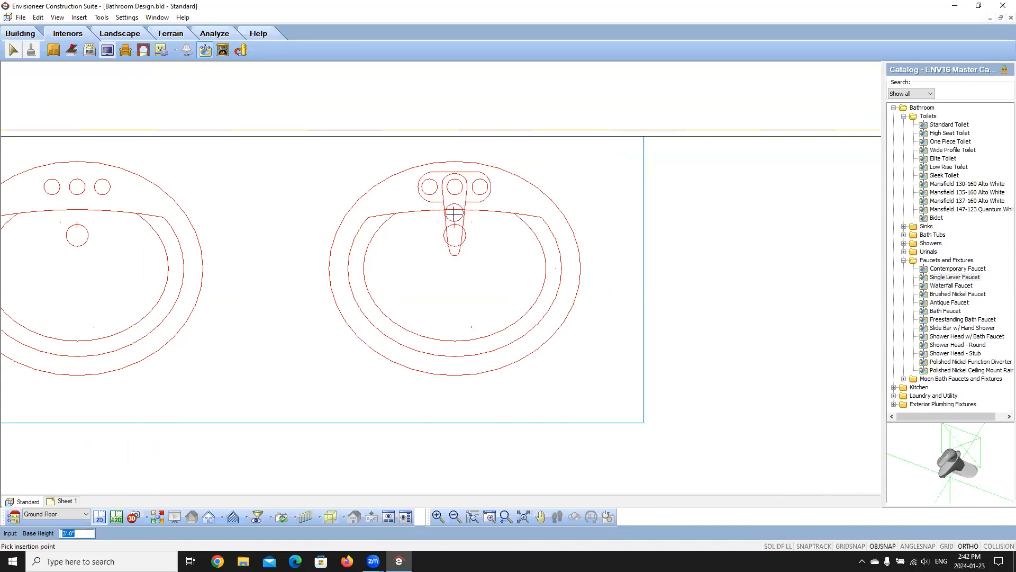
left_click(454, 213)
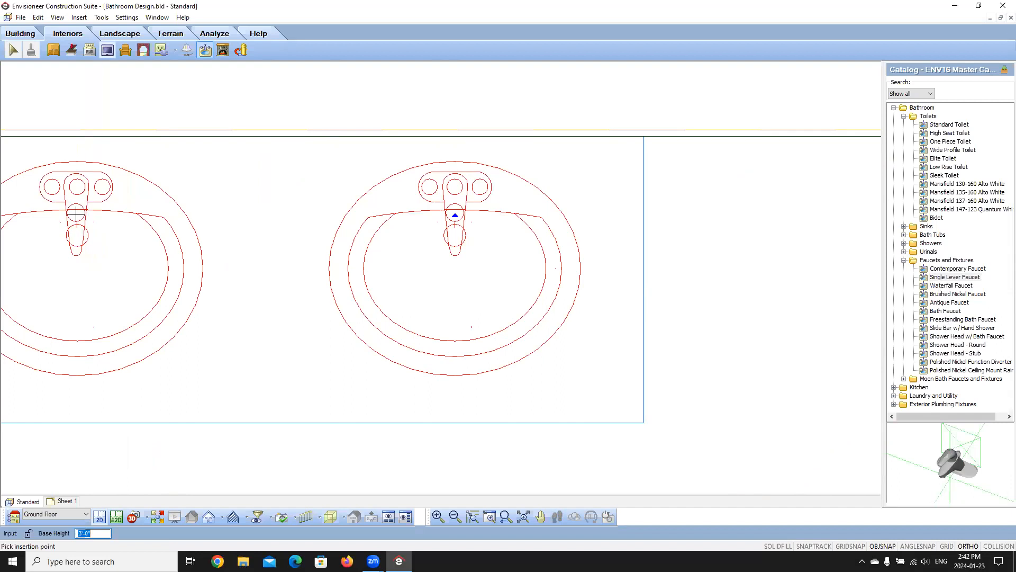
left_click(77, 212)
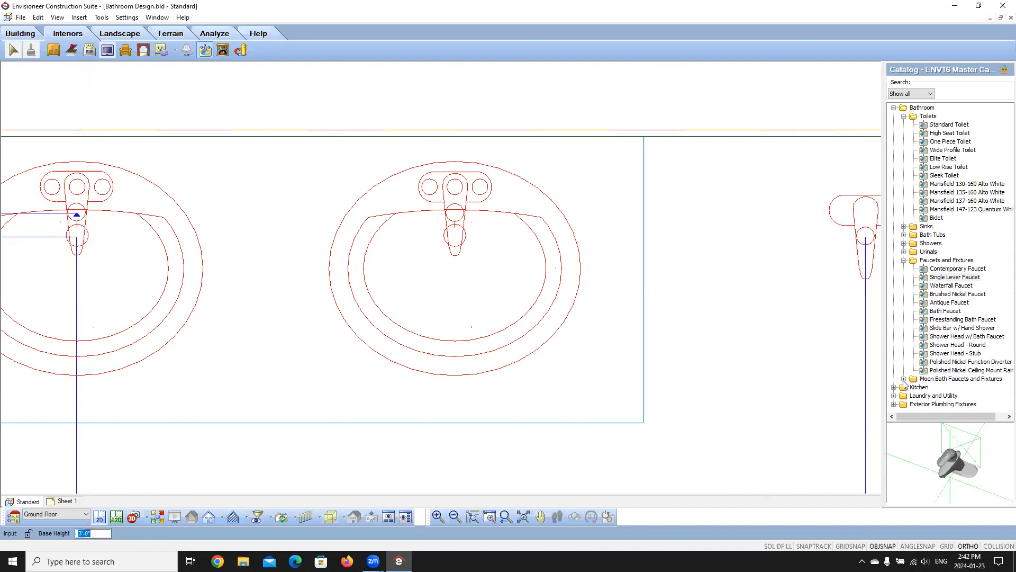
Preview the shower heads, hand shower, diverter and bath faucet models in the catalog's Faucets and Fixtures group
left_click(934, 337)
left_click(957, 320)
left_click(958, 336)
left_click(958, 345)
left_click(959, 354)
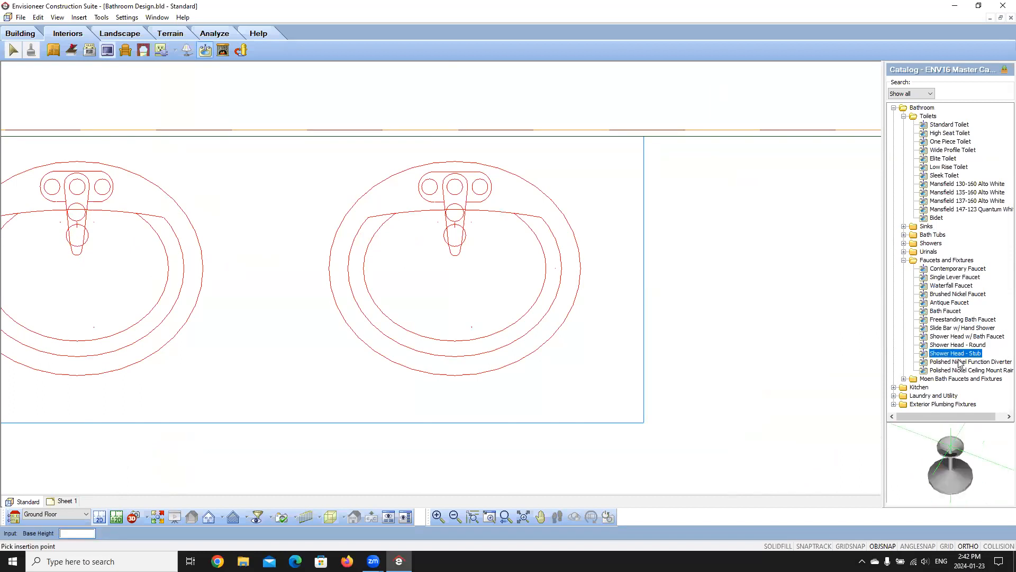
left_click(960, 362)
left_click(959, 371)
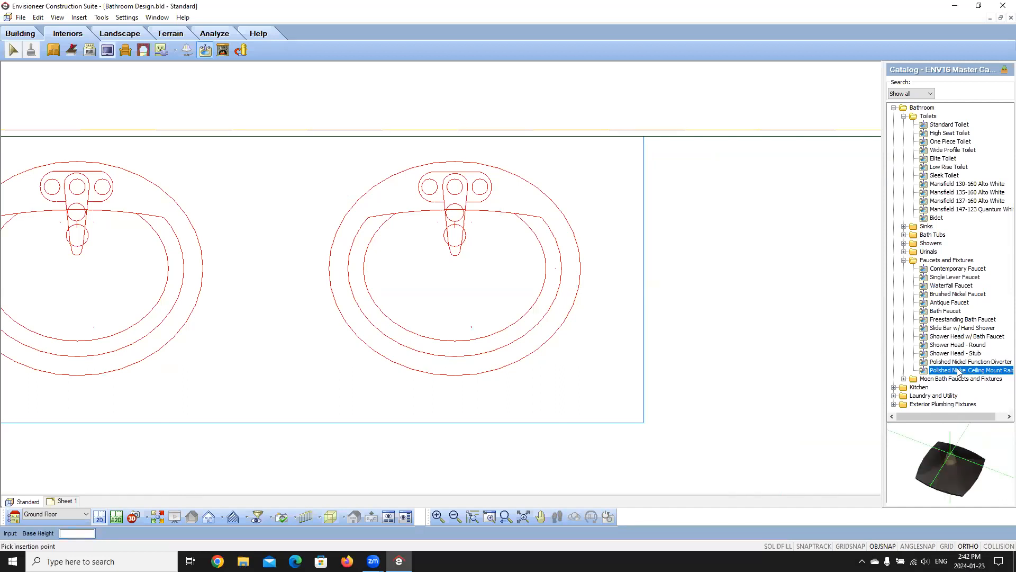
left_click(966, 328)
left_click(967, 320)
left_click(966, 328)
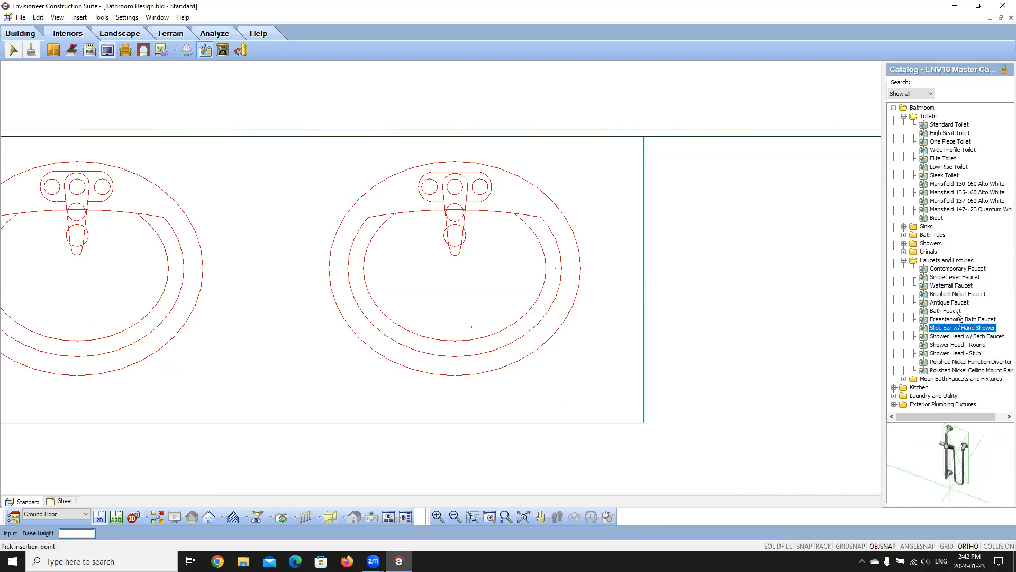
left_click(956, 295)
left_click(956, 286)
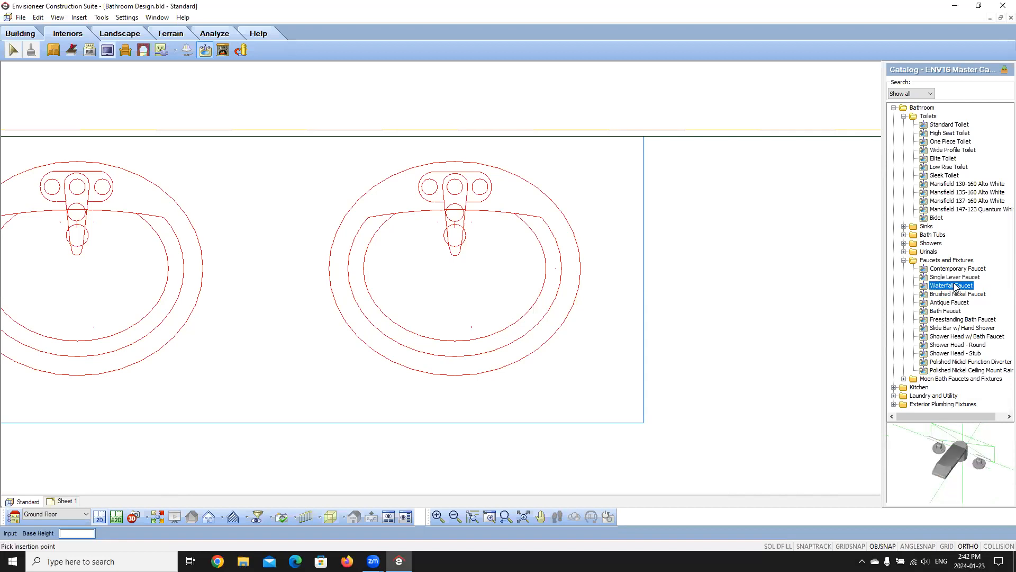
left_click(950, 328)
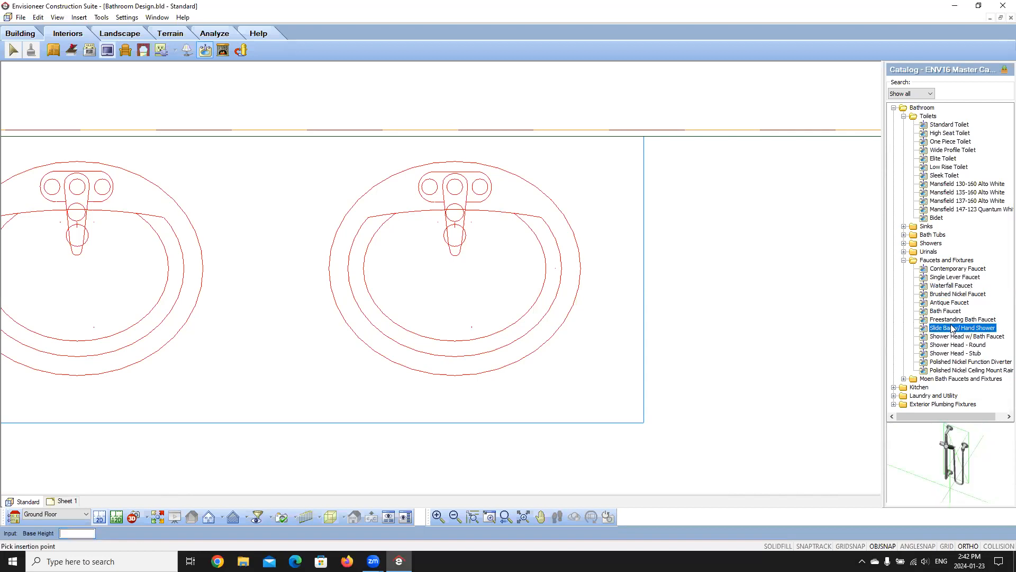
left_click(952, 323)
left_click(952, 311)
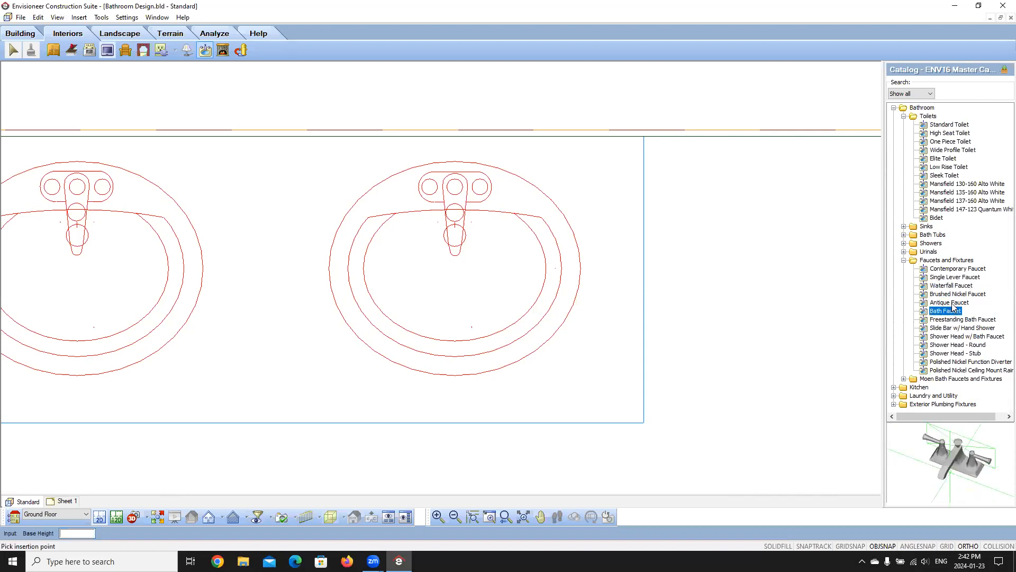
Place Shower Head w/ Bath Faucet on the shower wall opposite the shower door
left_click(945, 336)
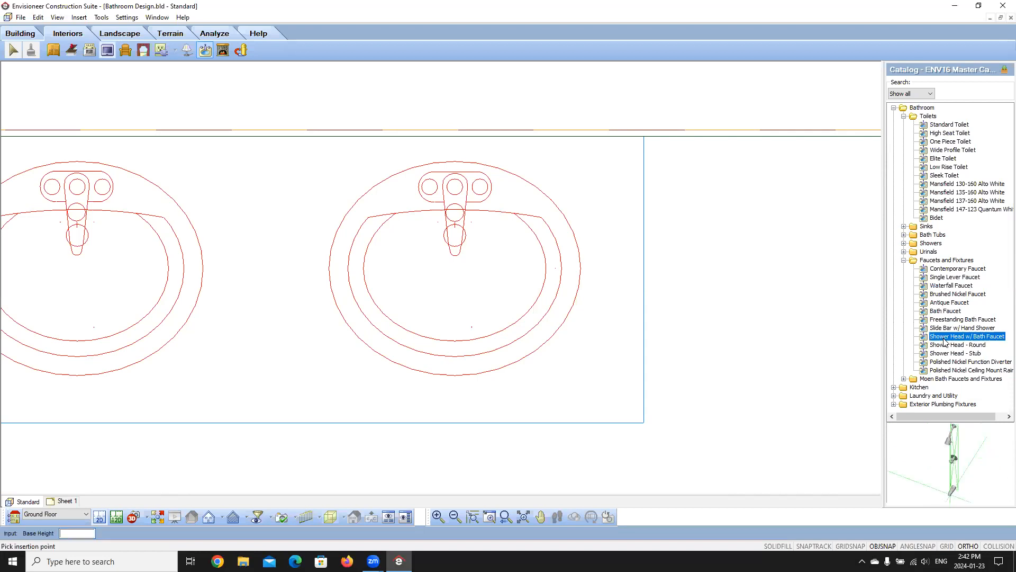
scroll(468, 280, "down", 5)
scroll(468, 280, "down", 3)
scroll(658, 289, "up", 4)
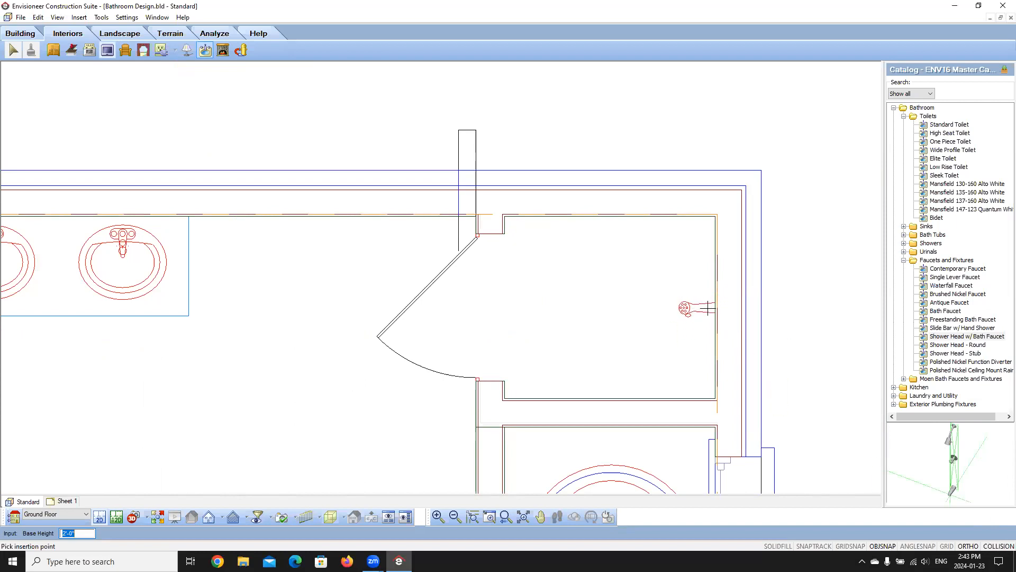
left_click(708, 308)
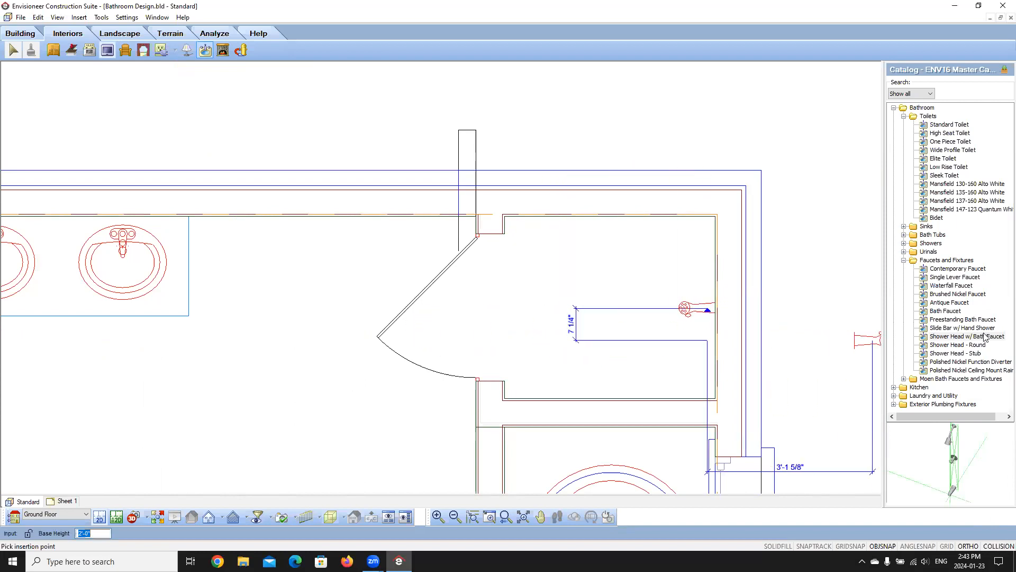
Place a Brushed Nickel Faucet centered at the end of the bathtub nearest the shower and finish inserting
scroll(471, 242, "down", 5)
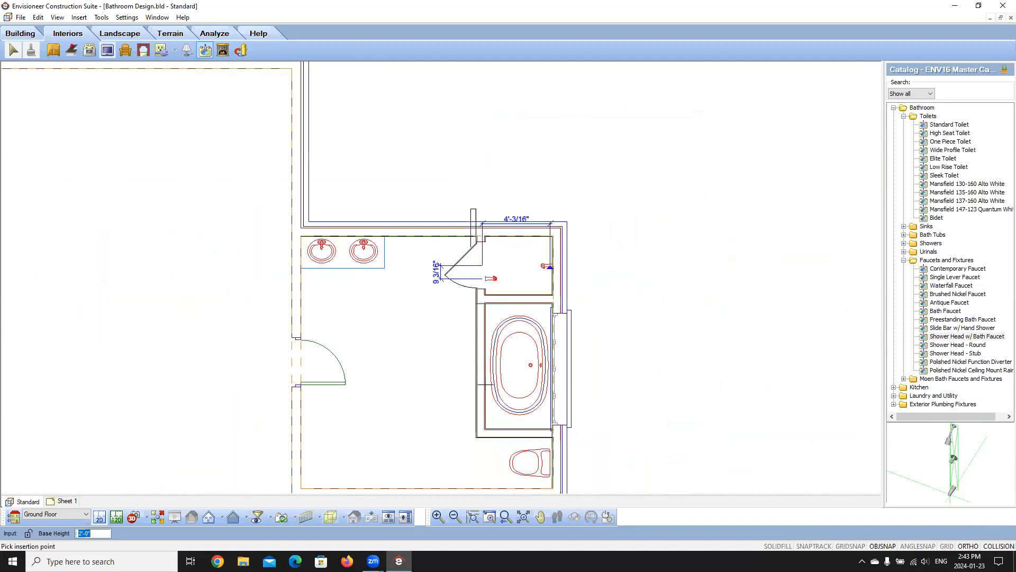
scroll(541, 466, "up", 2)
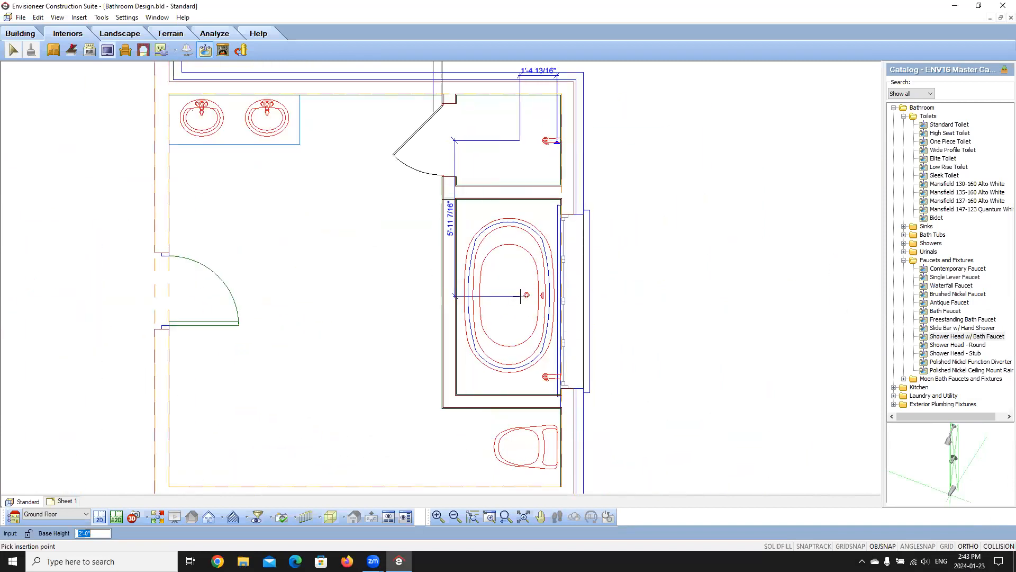
left_click(942, 295)
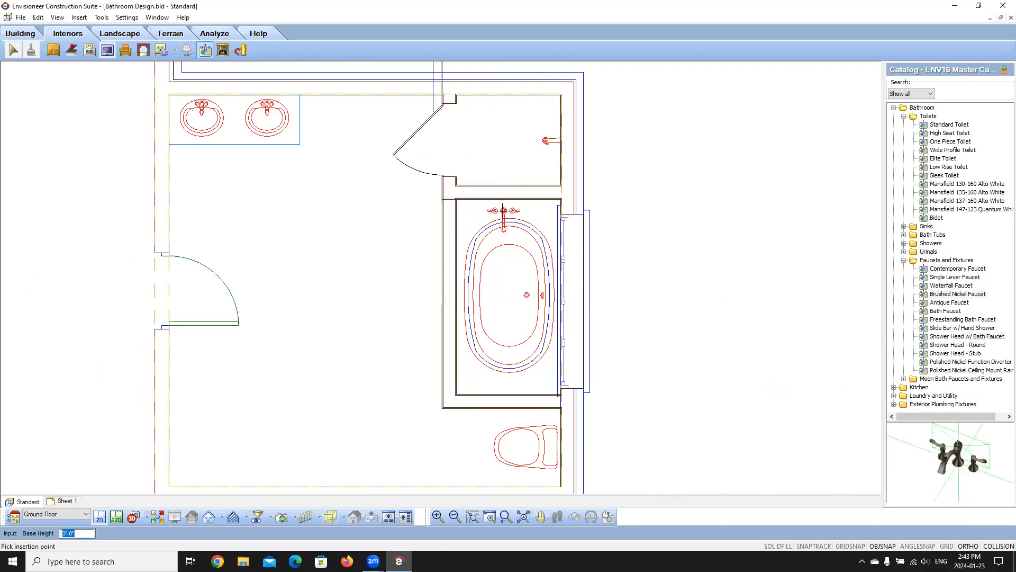
scroll(503, 210, "up", 3)
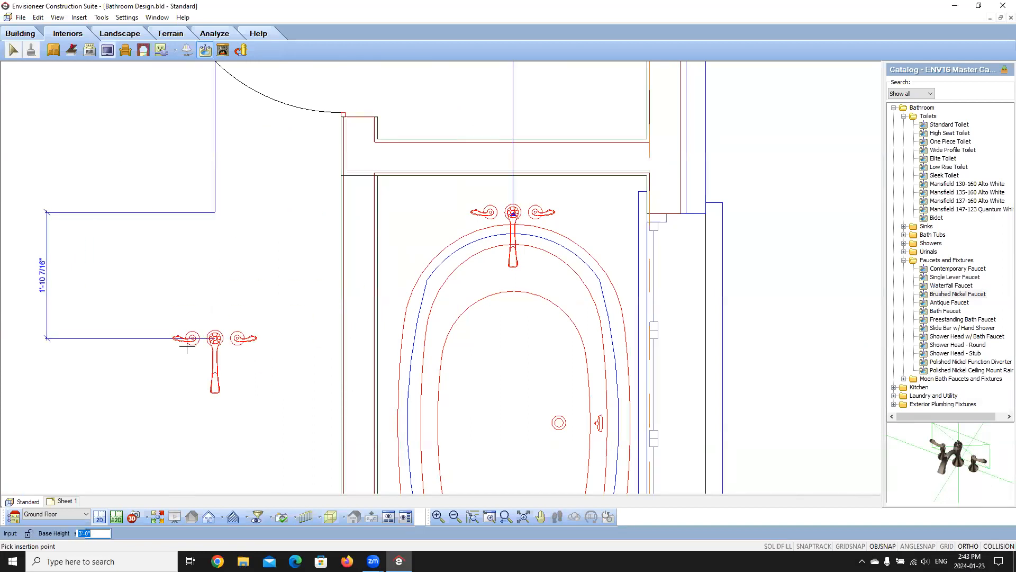
right_click(201, 343)
left_click(214, 348)
Show the Bathroom camera view and set the elevation of both vanity sink faucets to 2'-8.5"
left_click(128, 521)
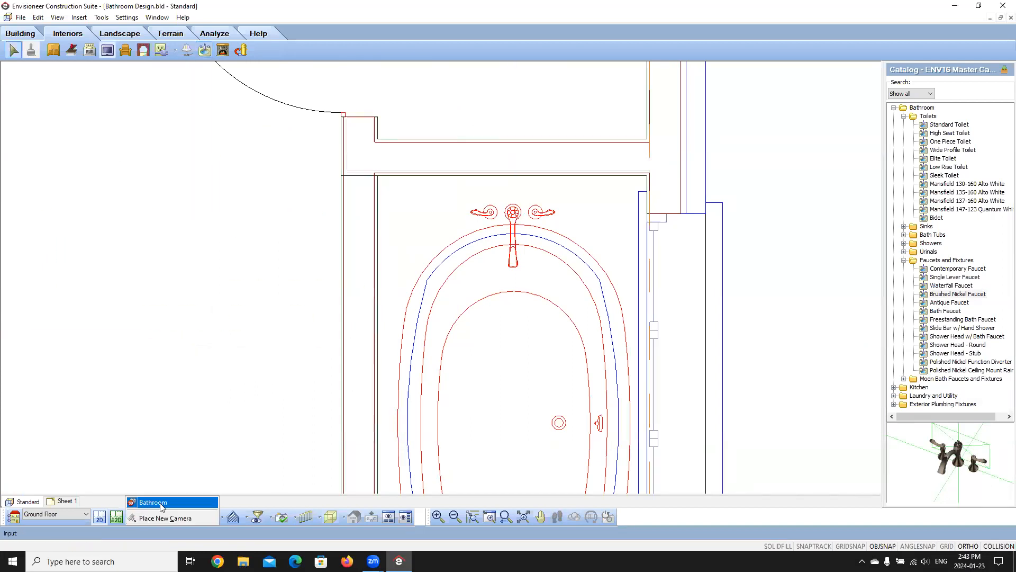
left_click(163, 506)
left_click(349, 342)
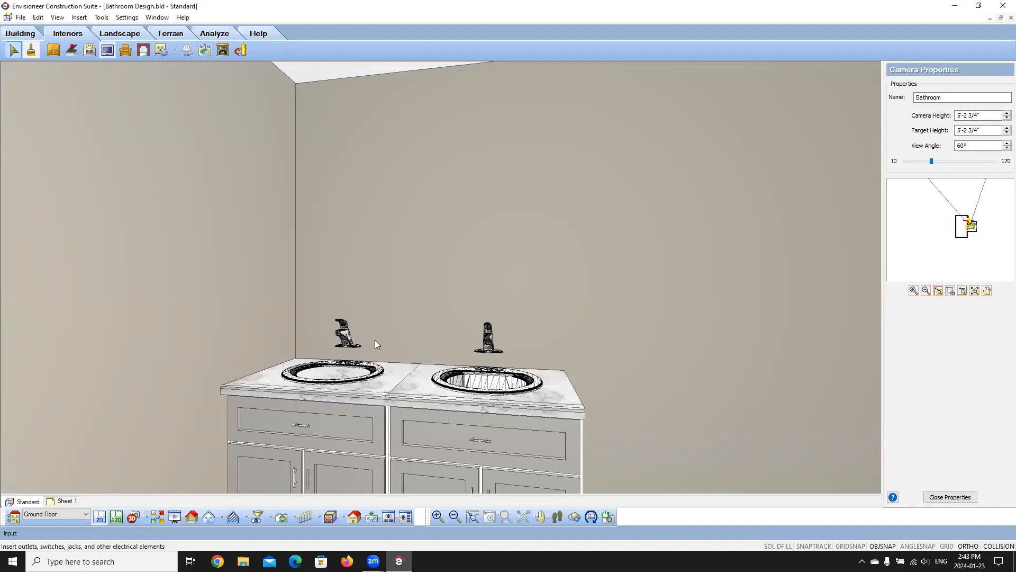
left_click(488, 338, "shift")
right_click(488, 337)
left_click(519, 462)
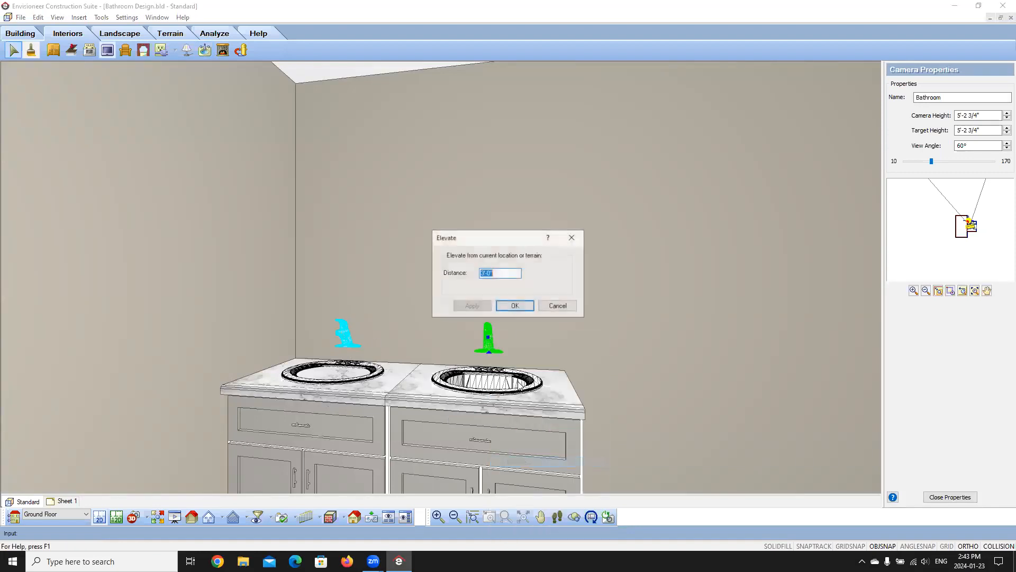
type("2'8.5")
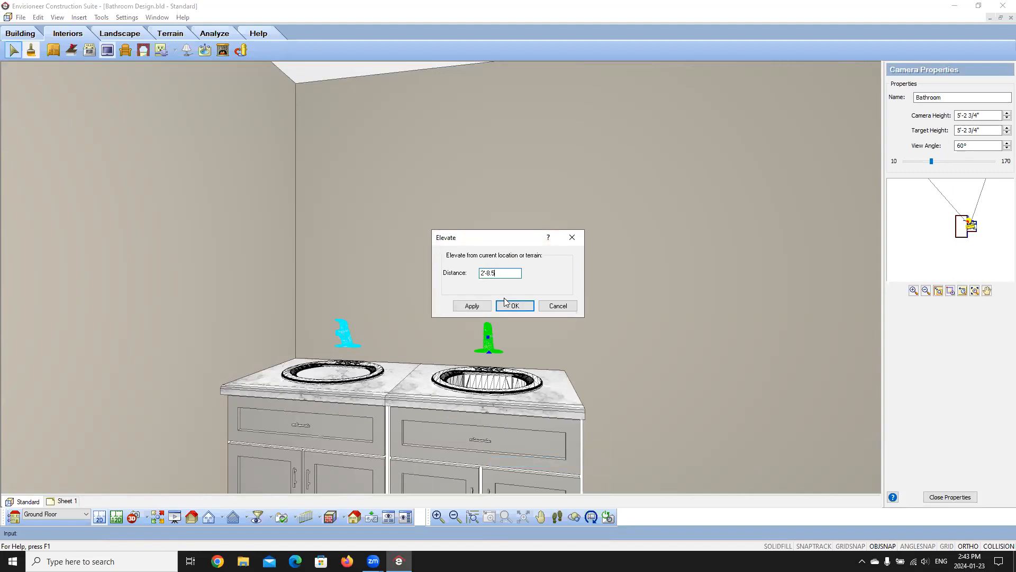
left_click(476, 308)
left_click(513, 306)
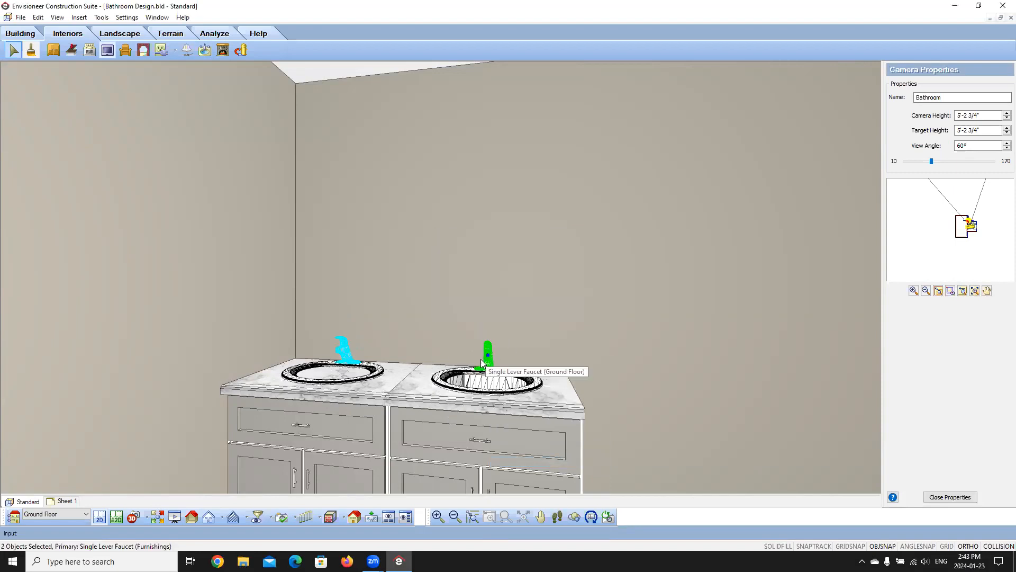
Turn the camera view to the tub and set the Brushed Nickel Faucet's elevation to 1'10 3/4"
left_click(558, 518)
left_click_drag(448, 323, 521, 304)
right_click(521, 304)
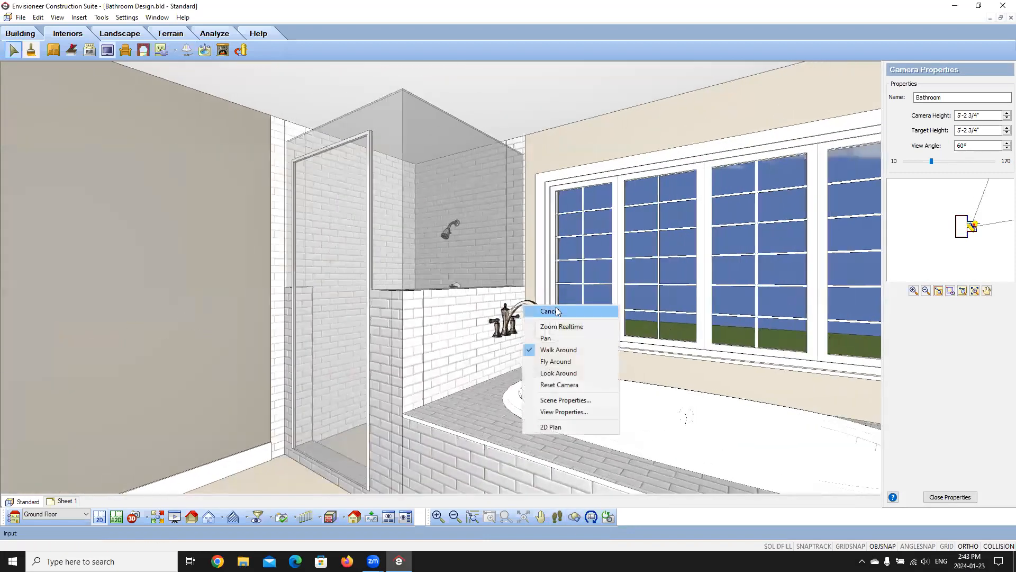
left_click(556, 311)
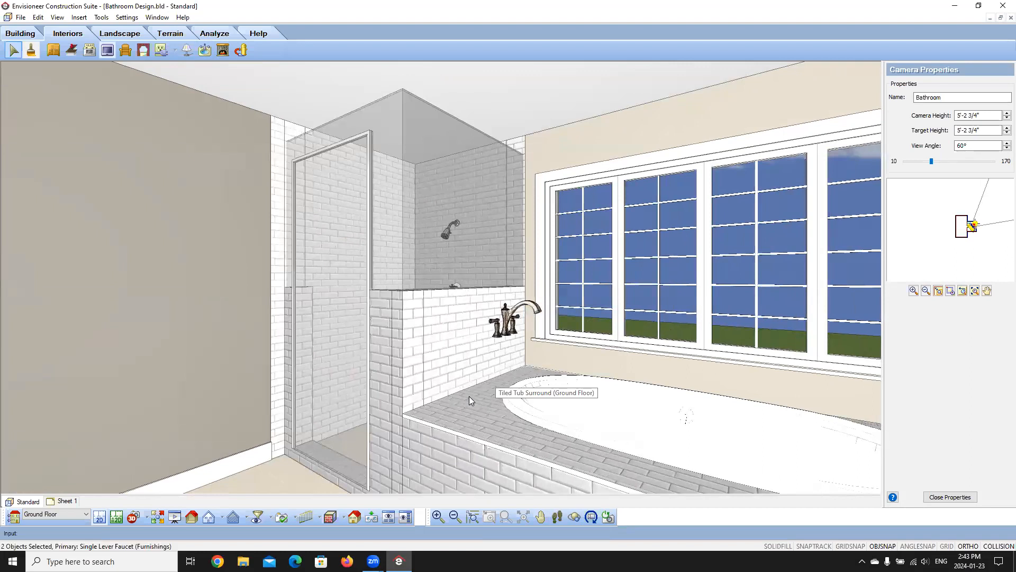
left_click(535, 307)
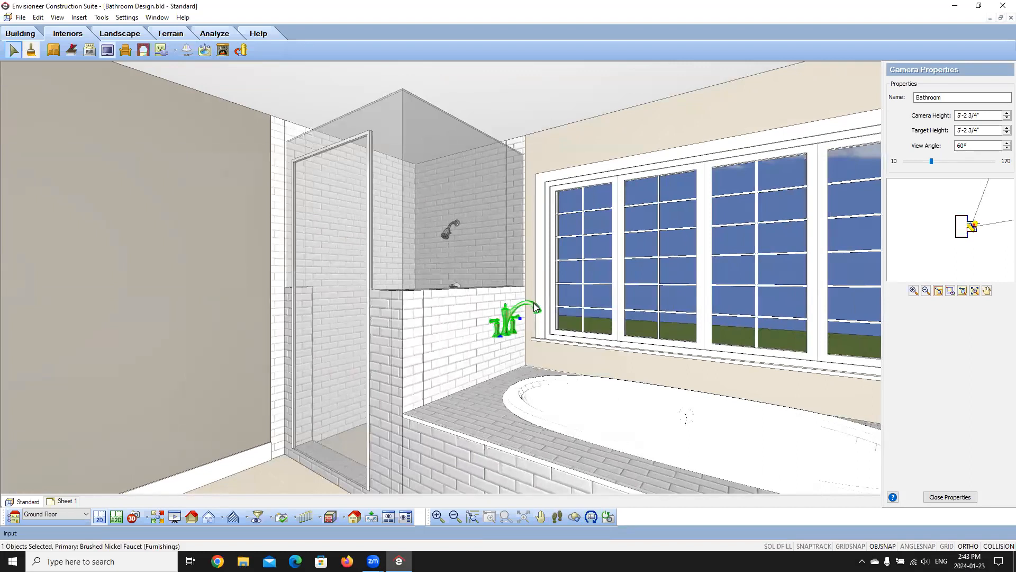
right_click(535, 307)
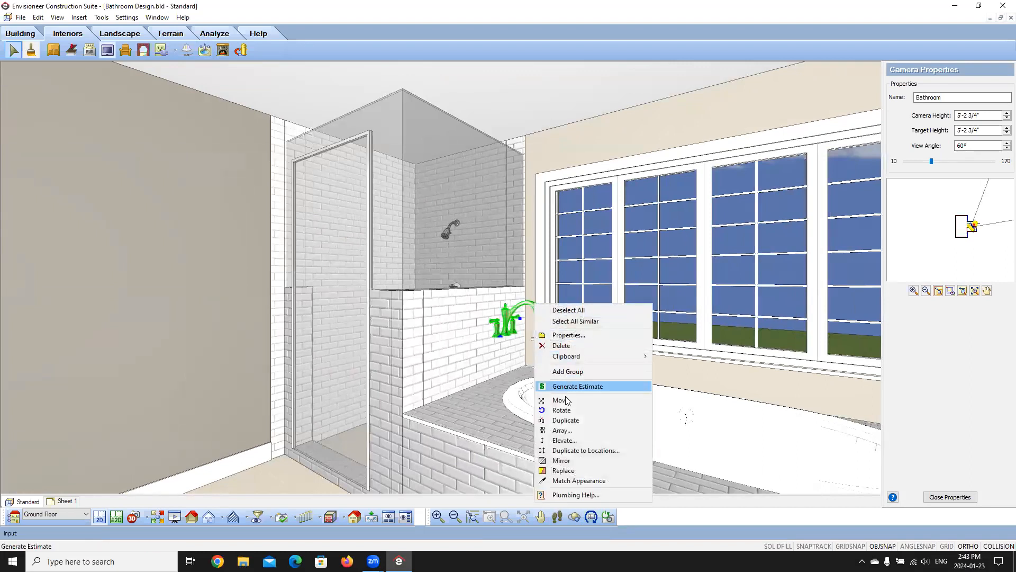
left_click(563, 441)
type("1'10 3/4")
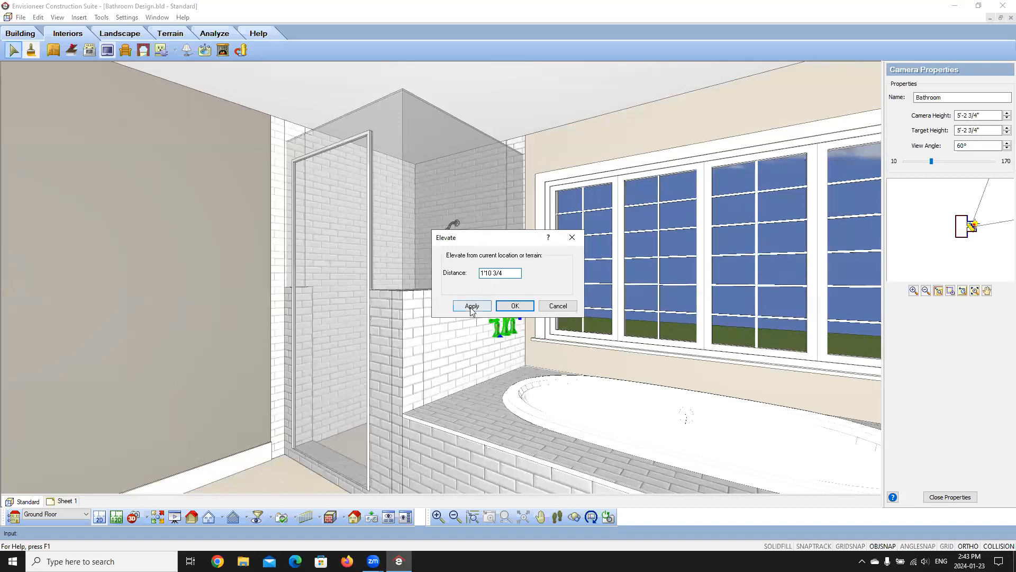
left_click(471, 305)
left_click(524, 309)
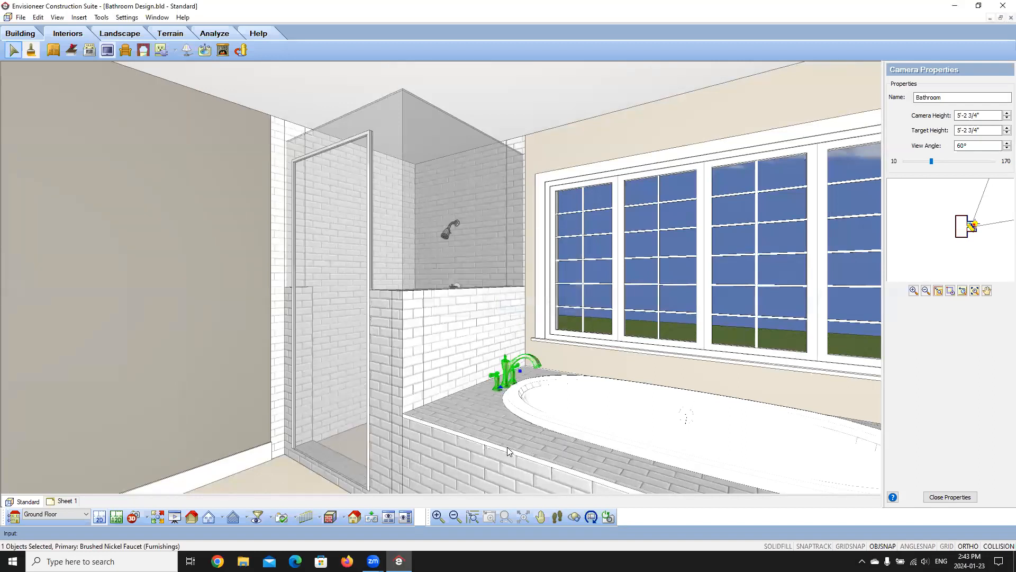
Walk the camera back to check the tub, shower and toilet together, and return to the 2D plan
left_click(559, 516)
left_click_drag(578, 362, 460, 376)
right_click(459, 376)
left_click(497, 384)
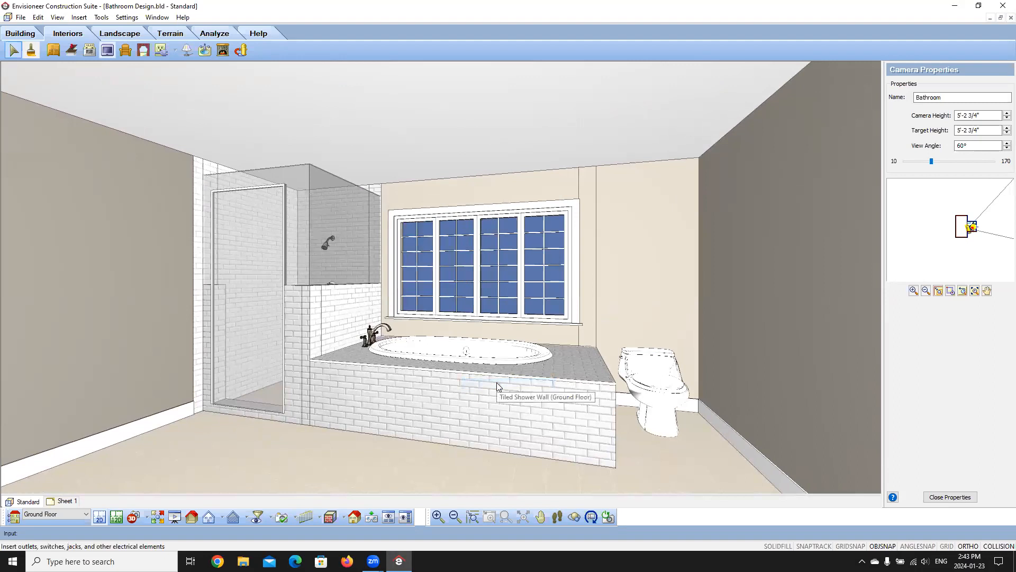
left_click(101, 517)
scroll(371, 293, "down", 3)
scroll(393, 322, "up", 2)
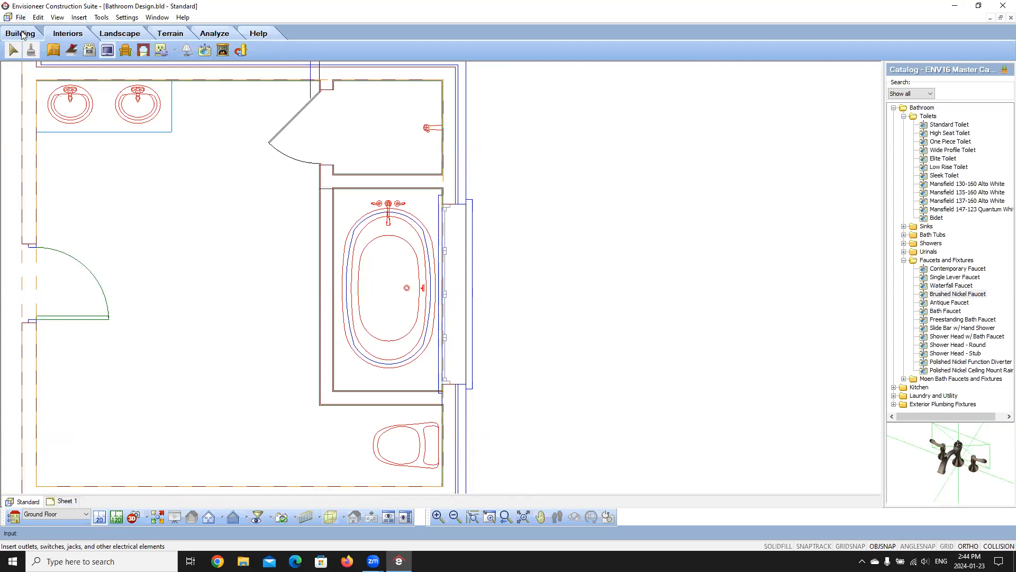
Create a new custom surface named Tub Water based on the Tiled Tub Surround surface
left_click(21, 34)
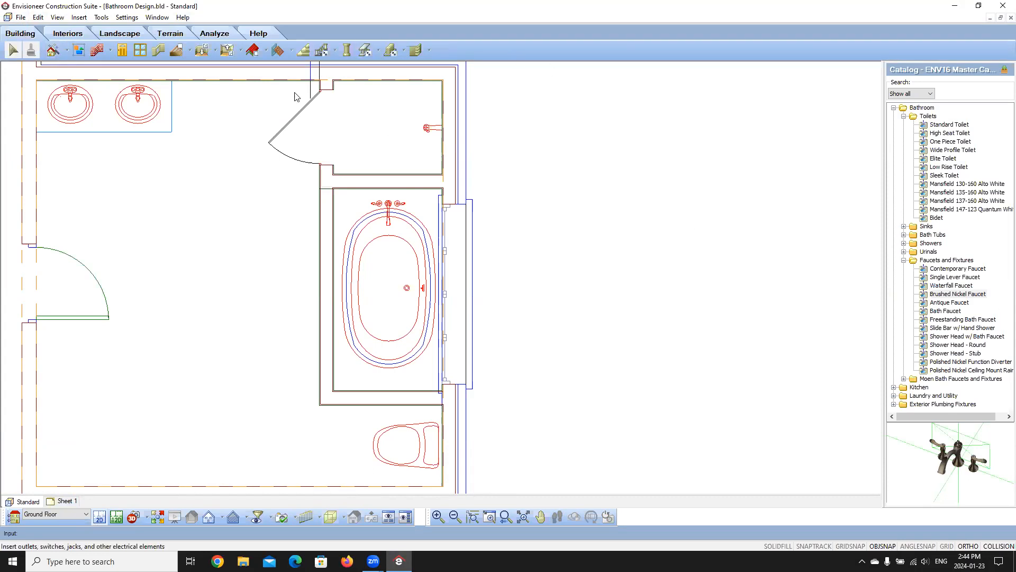
left_click(278, 50)
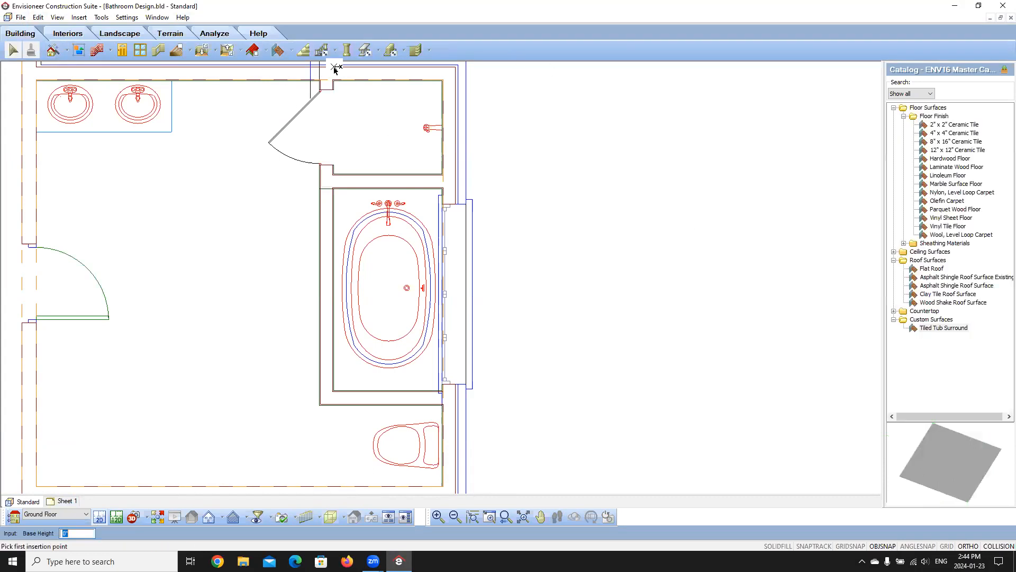
left_click(951, 328)
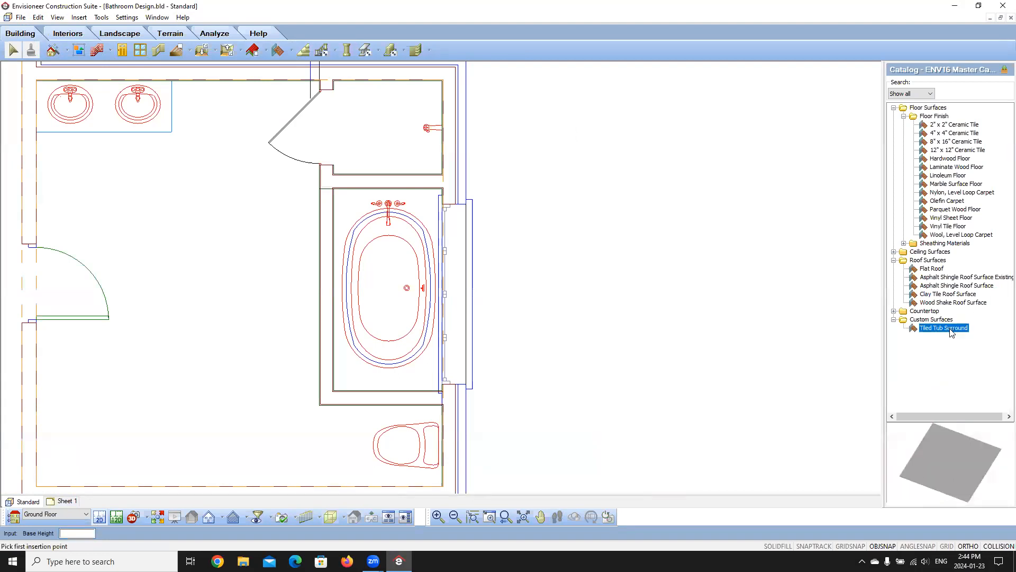
right_click(951, 331)
left_click(952, 337)
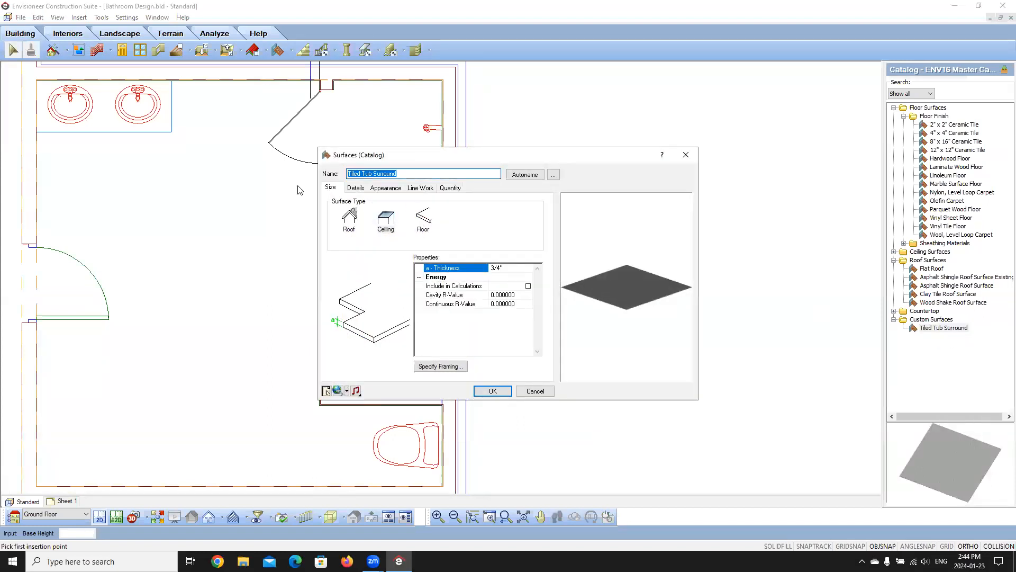
type("Tub Water")
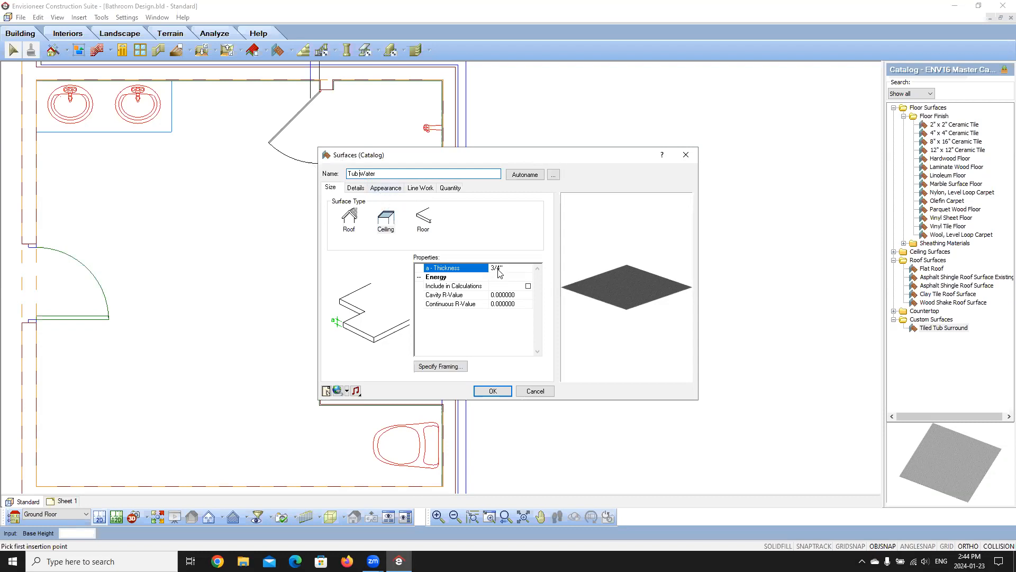
Assign the Water Good landscape material to Tub Water's surface, reverse side, edge/fascia, opening and soffit, and save the surface
left_click(379, 189)
left_click(342, 214)
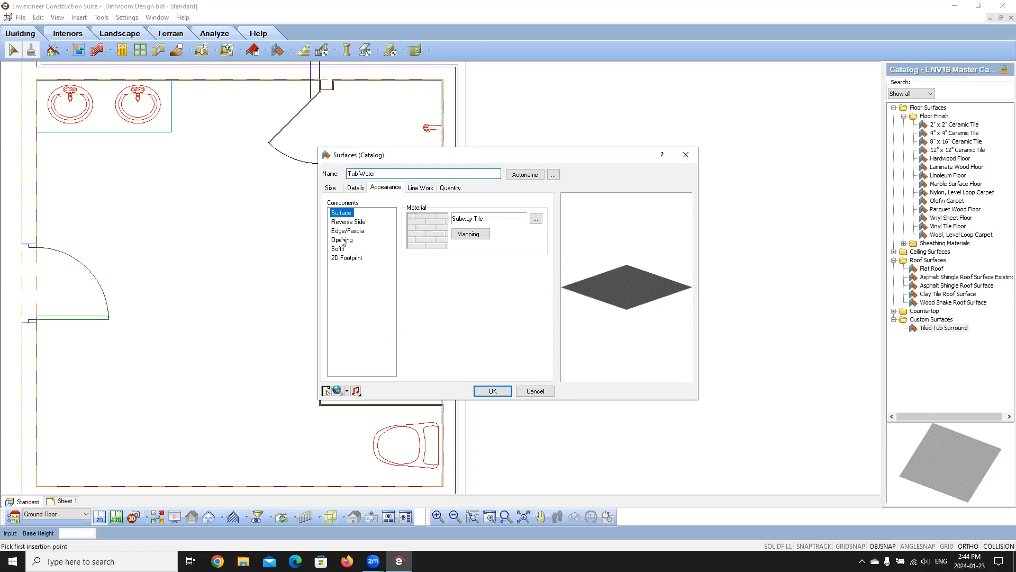
left_click(343, 250, "shift")
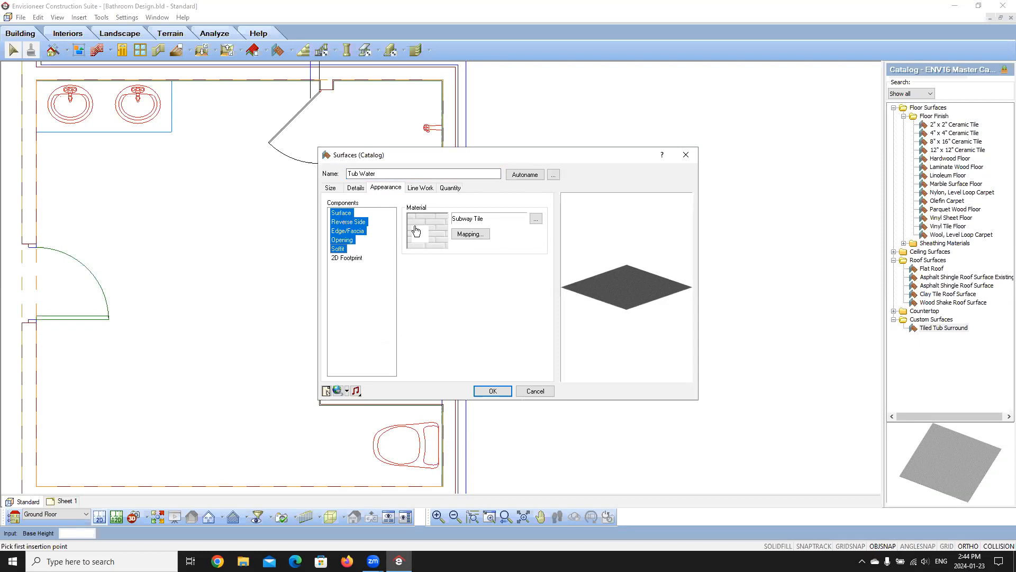
left_click(428, 233)
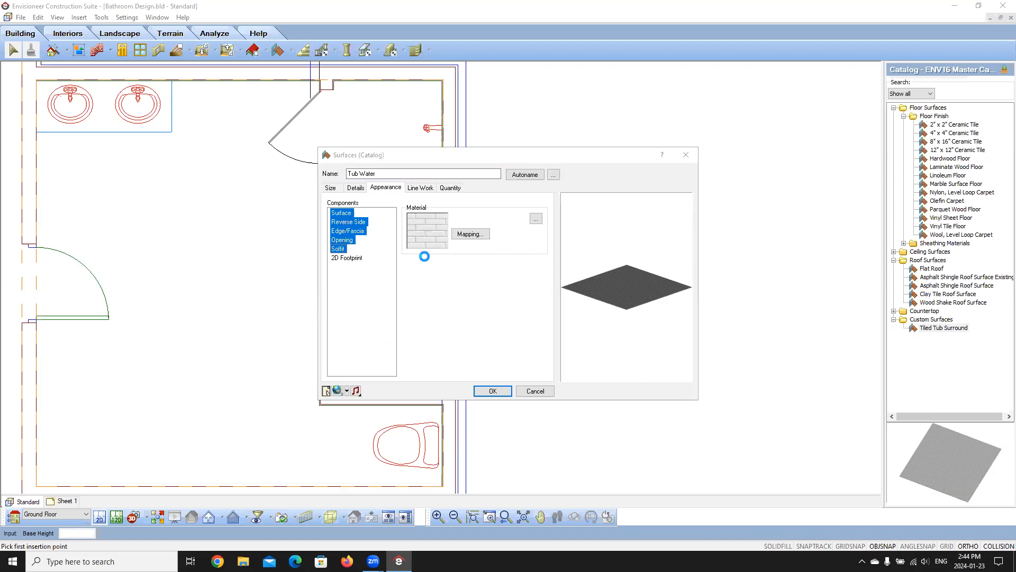
scroll(474, 213, "up", 6)
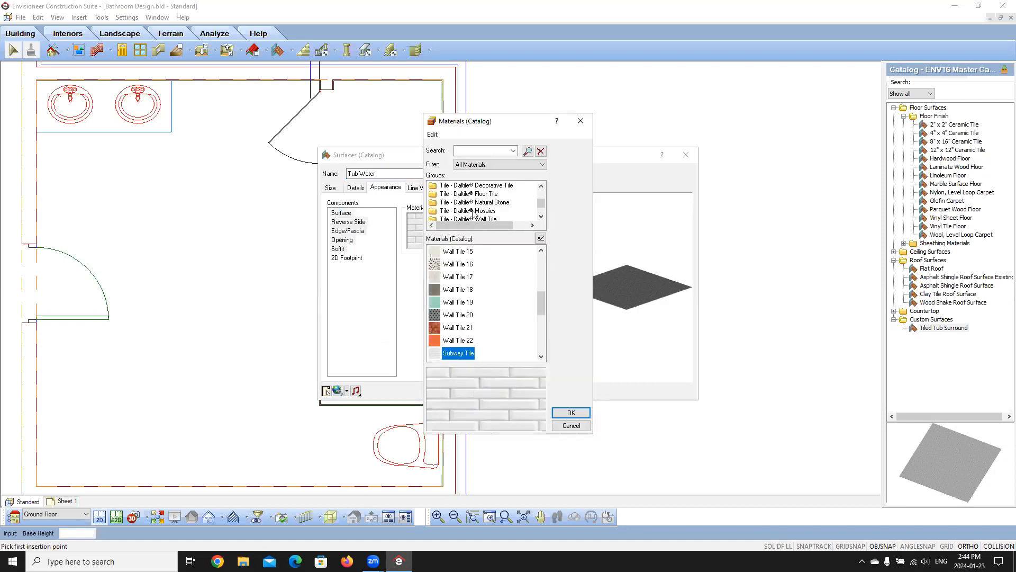
scroll(473, 213, "up", 5)
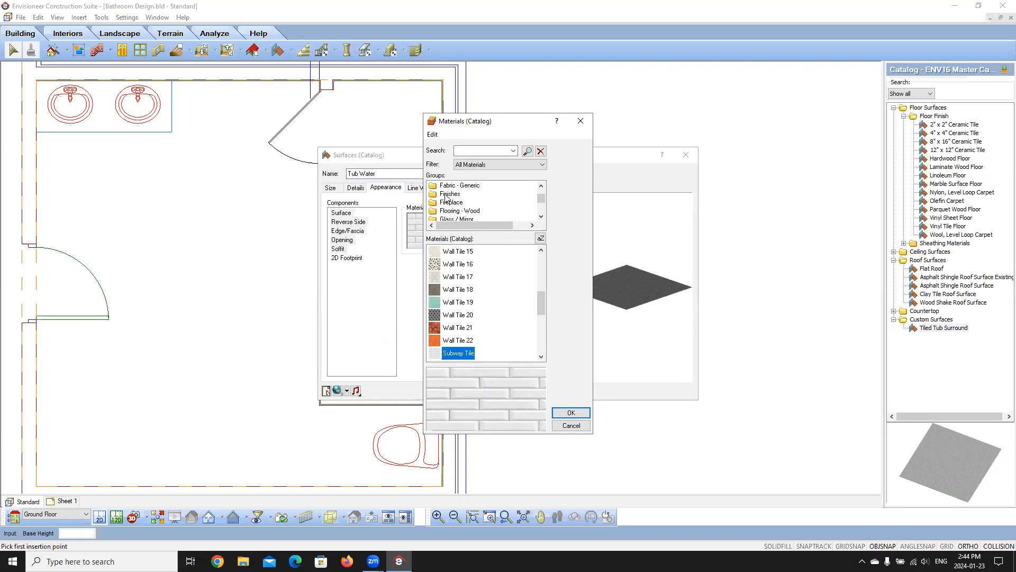
scroll(446, 197, "down", 3)
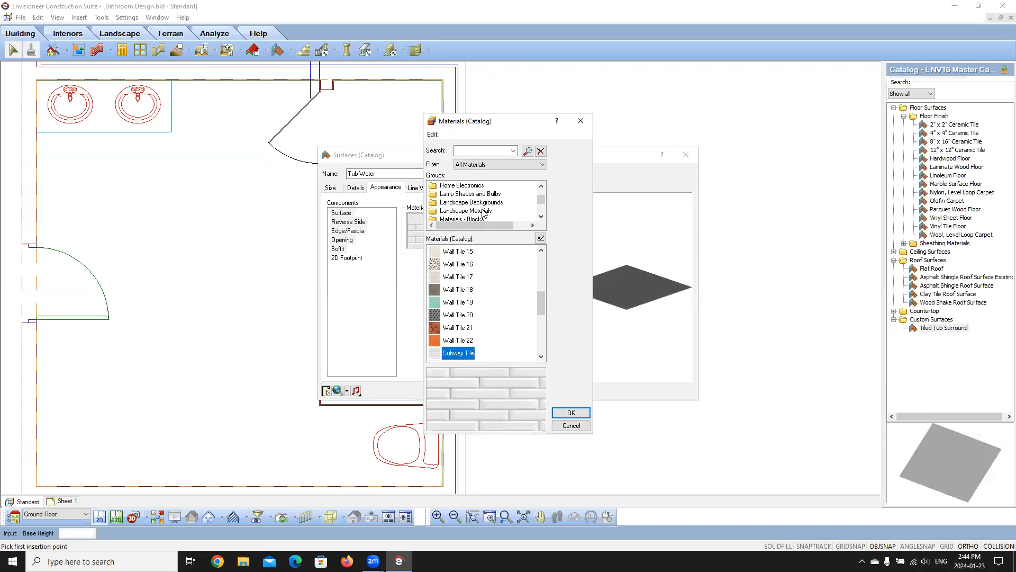
left_click(483, 210)
left_click_drag(540, 258, 542, 327)
left_click(453, 303)
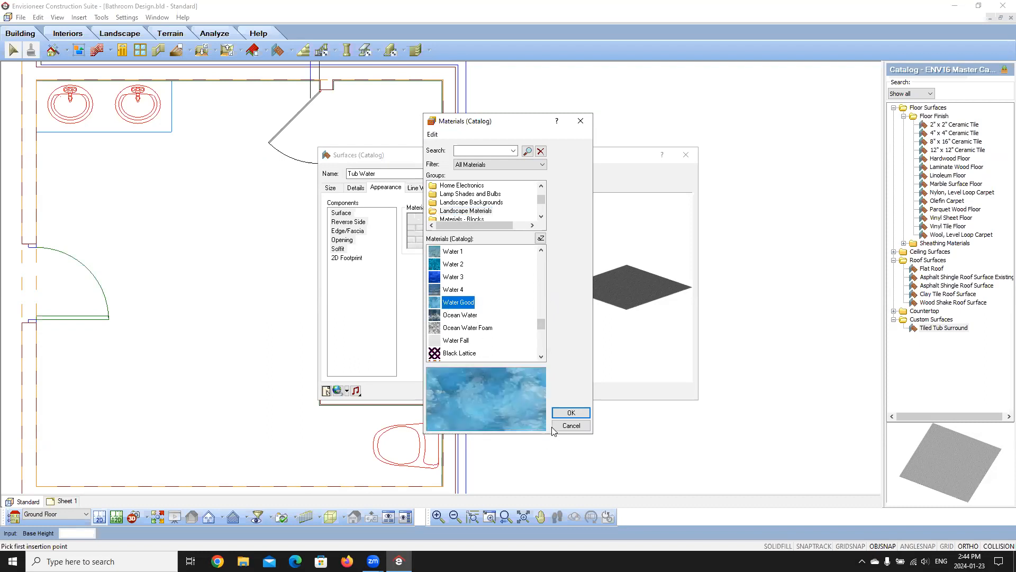
left_click(571, 413)
left_click(493, 391)
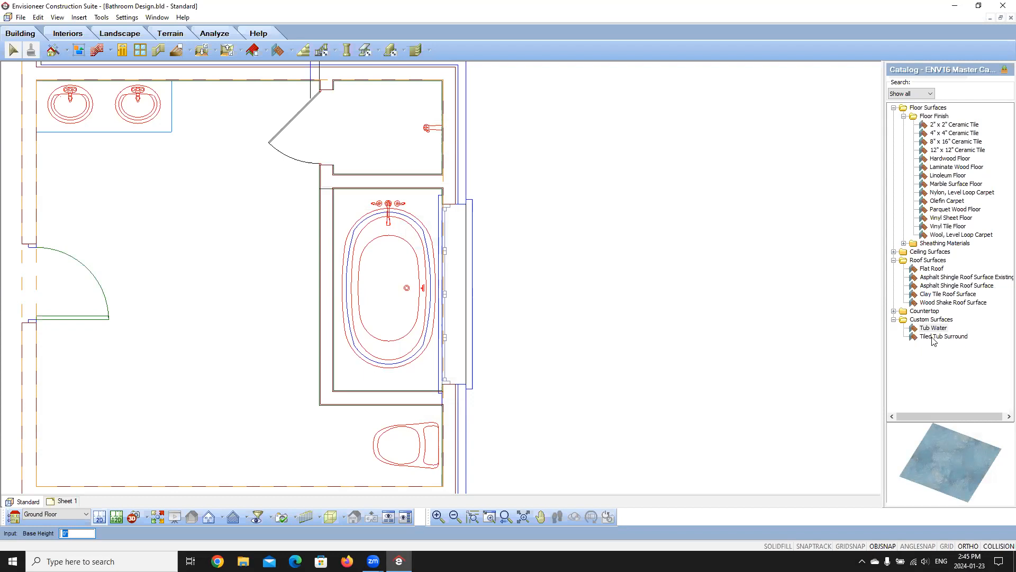
Draw a four-sided Tub Water surface over the bathtub, snapping its corners to the arc endpoints of the tub surround opening
left_click(931, 328)
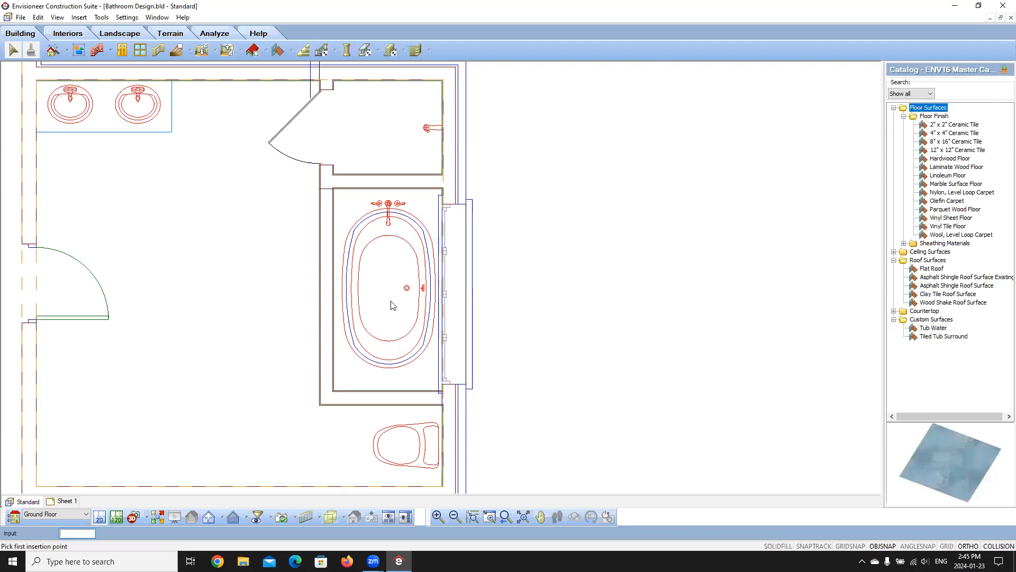
scroll(331, 201, "up", 6)
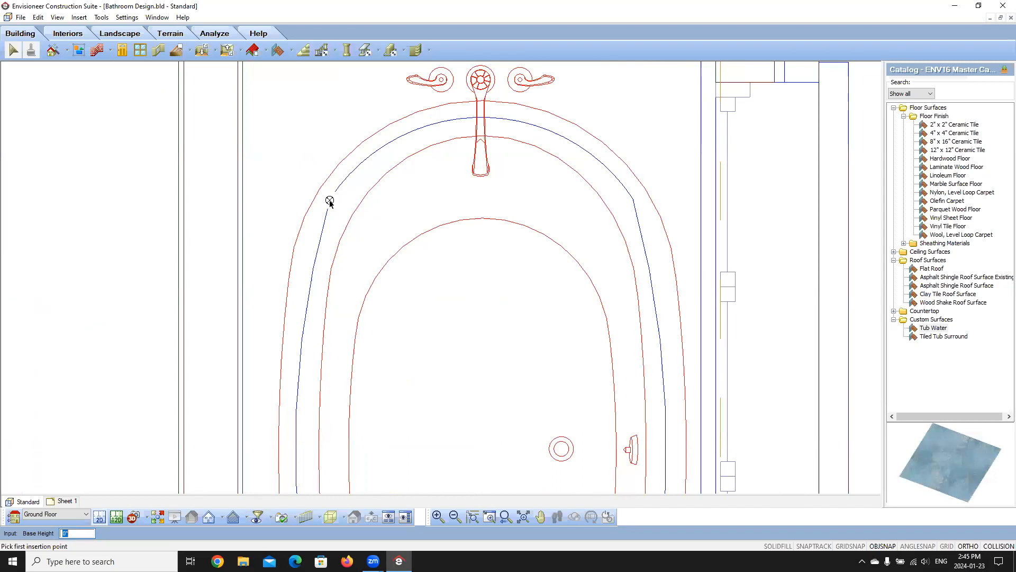
left_click(330, 200)
scroll(633, 201, "down", 4)
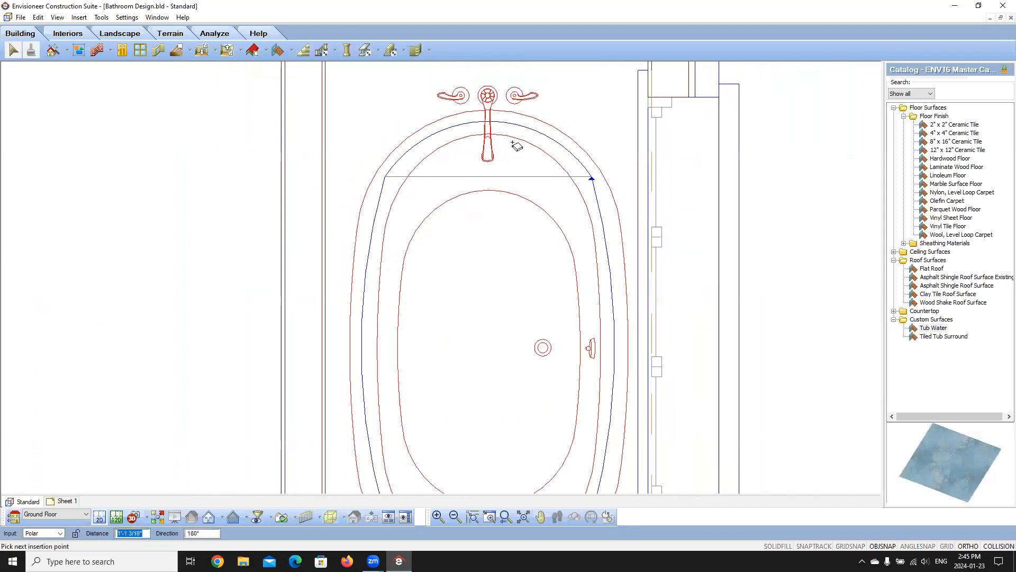
scroll(585, 390, "up", 3)
left_click(536, 358)
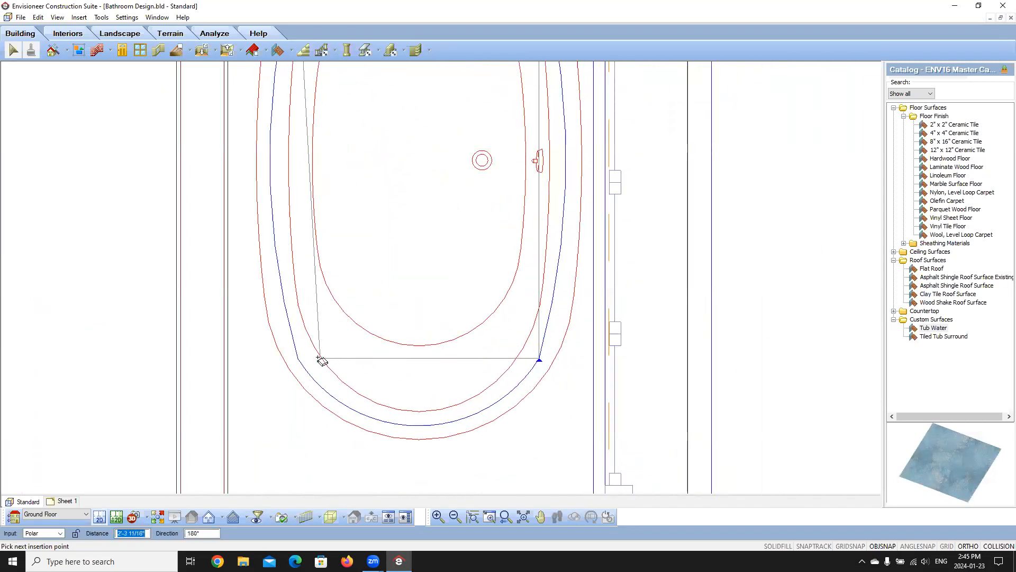
left_click(298, 360)
right_click(368, 291)
left_click(392, 296)
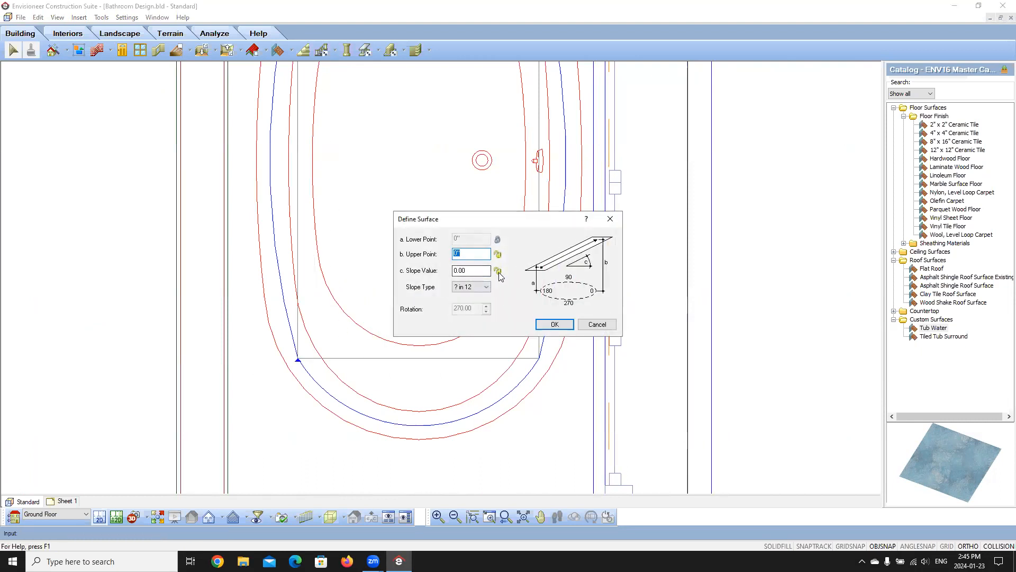
Lock the water surface's slope at 0.00 and set its upper point to 1'-8"
left_click(498, 271)
double_click(479, 255)
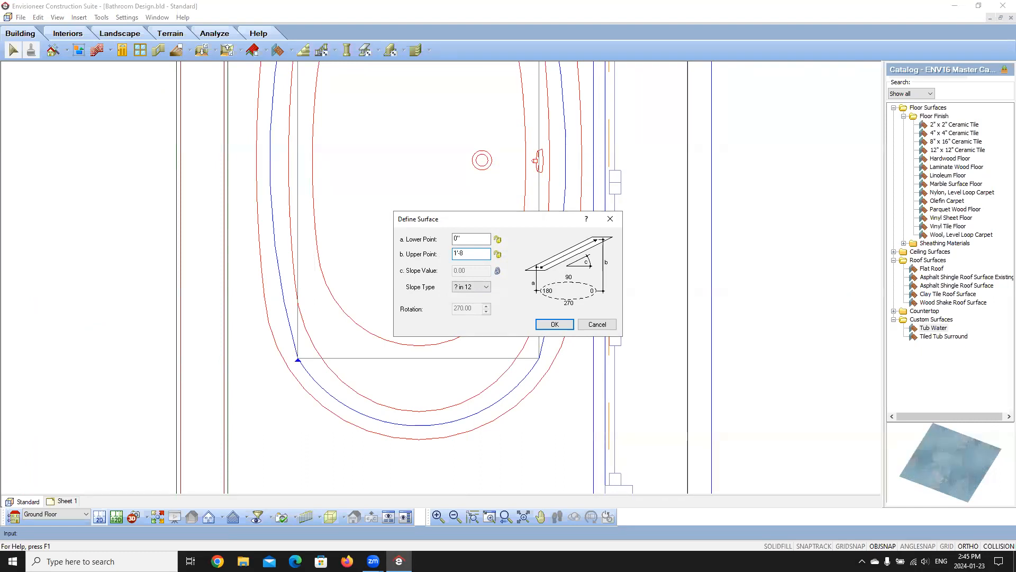
left_click(555, 323)
Curve the water surface's room-side long edge and its faucet-end edge to follow the tub surround opening
scroll(555, 324, "down", 4)
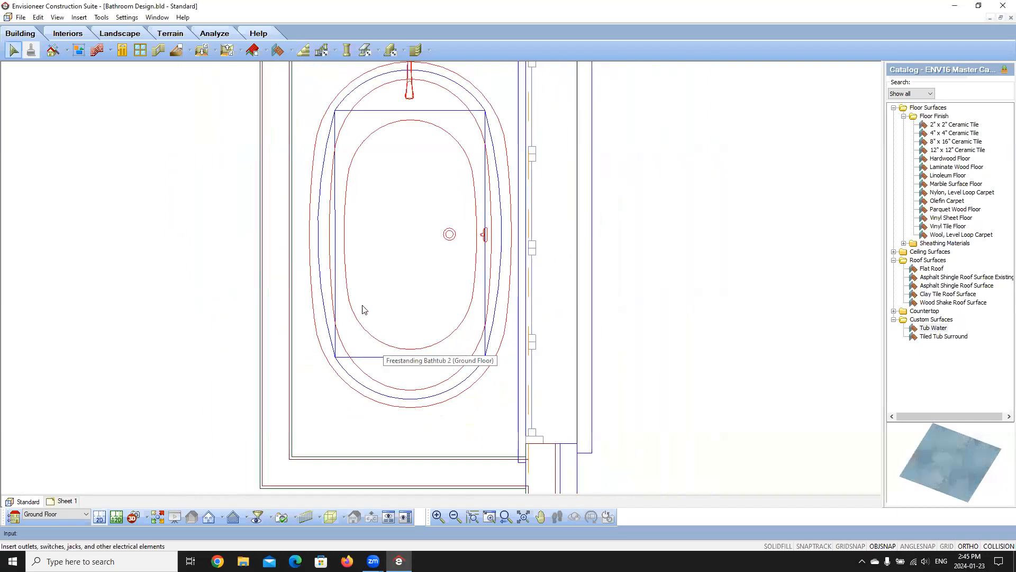
right_click(337, 211)
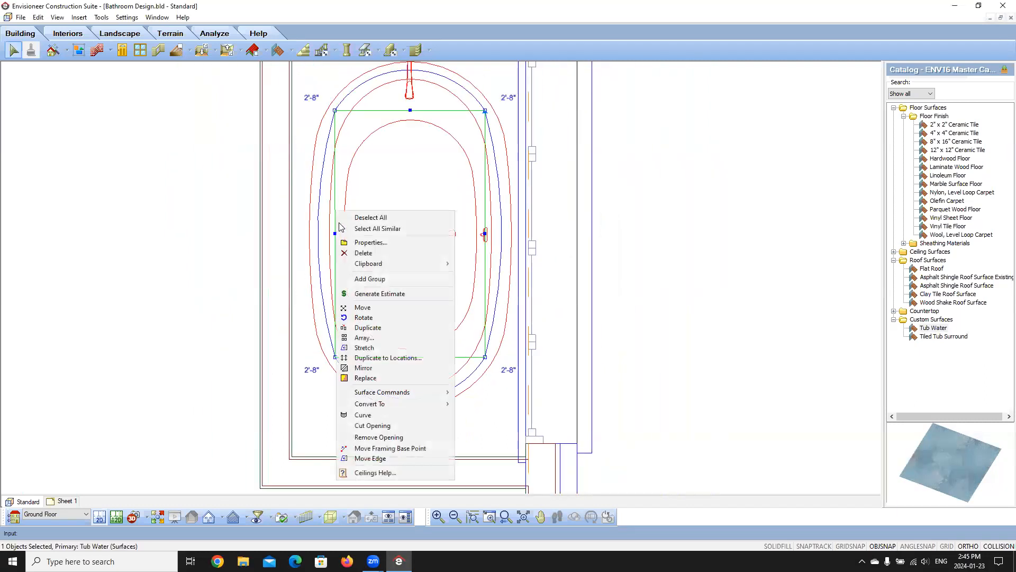
left_click(360, 415)
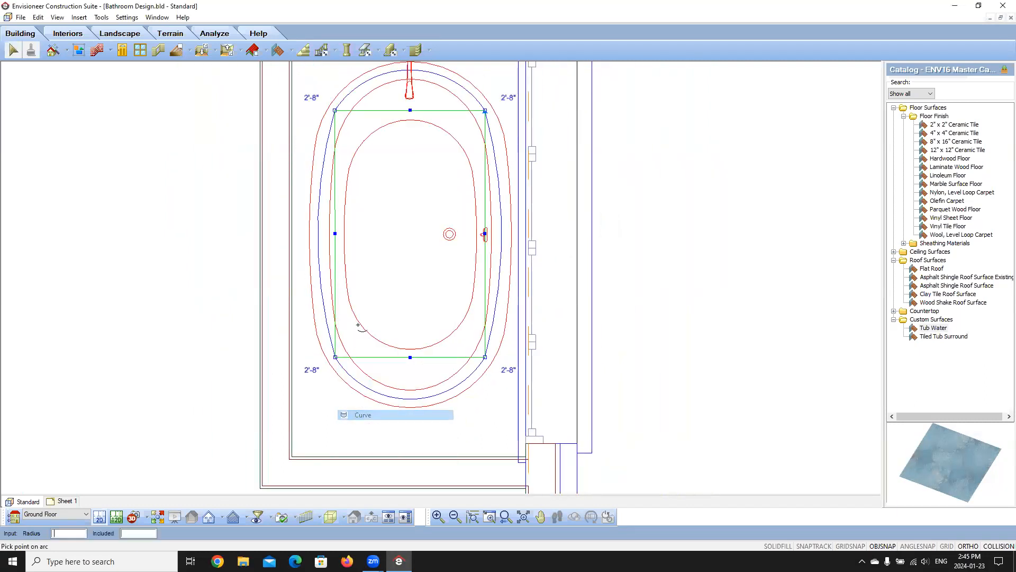
left_click(320, 239)
right_click(408, 121)
left_click(432, 331)
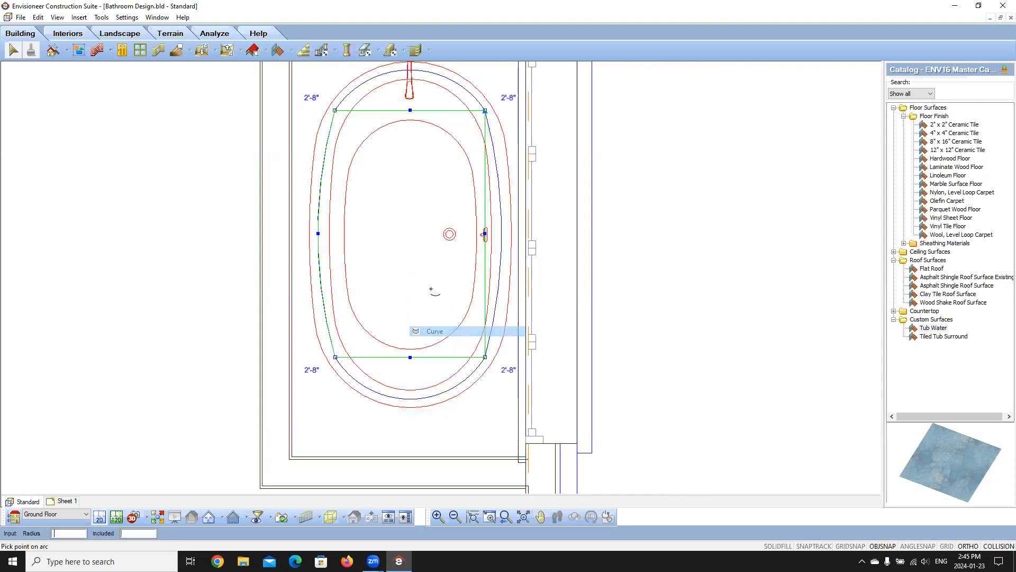
left_click(410, 69)
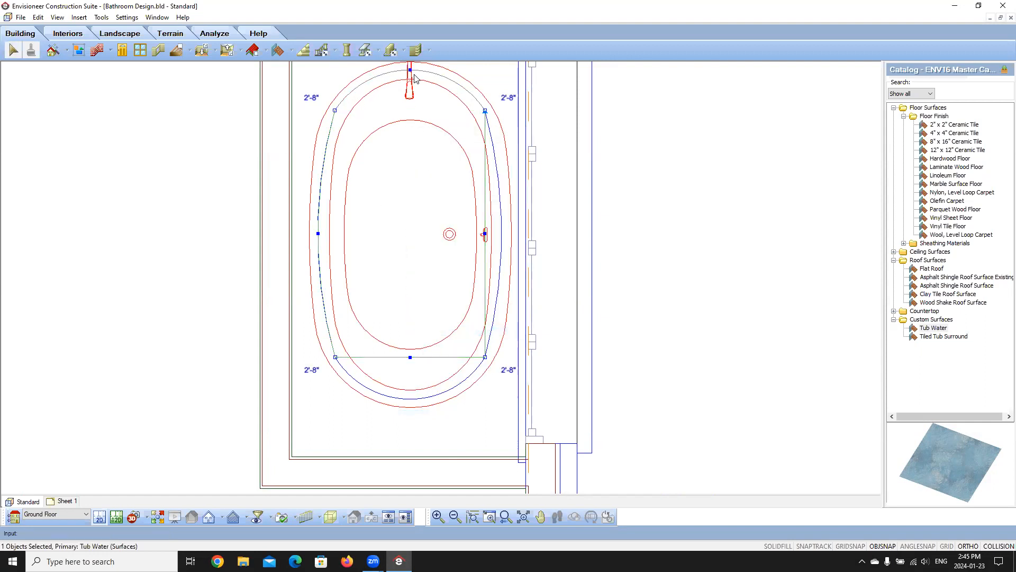
Curve the water surface's window-side long edge and its toilet-end edge to follow the tub surround opening, and deselect it
right_click(472, 245)
left_click(487, 452)
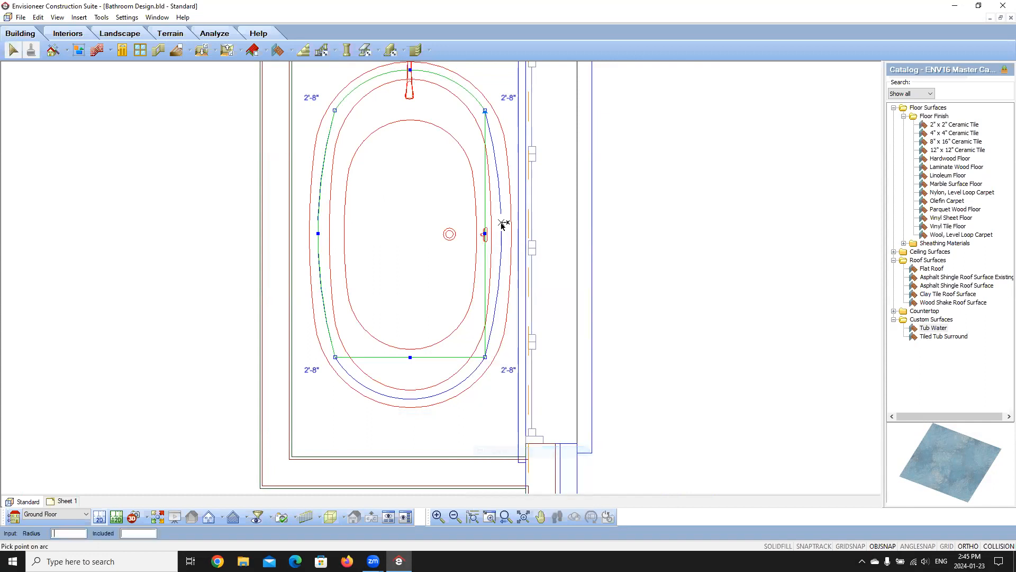
left_click(485, 233)
right_click(402, 329)
left_click(437, 252)
left_click(411, 398)
left_click(680, 357)
Show the Bathroom camera view, walk around to examine the water in the tub, and return to the 2D plan
left_click(148, 517)
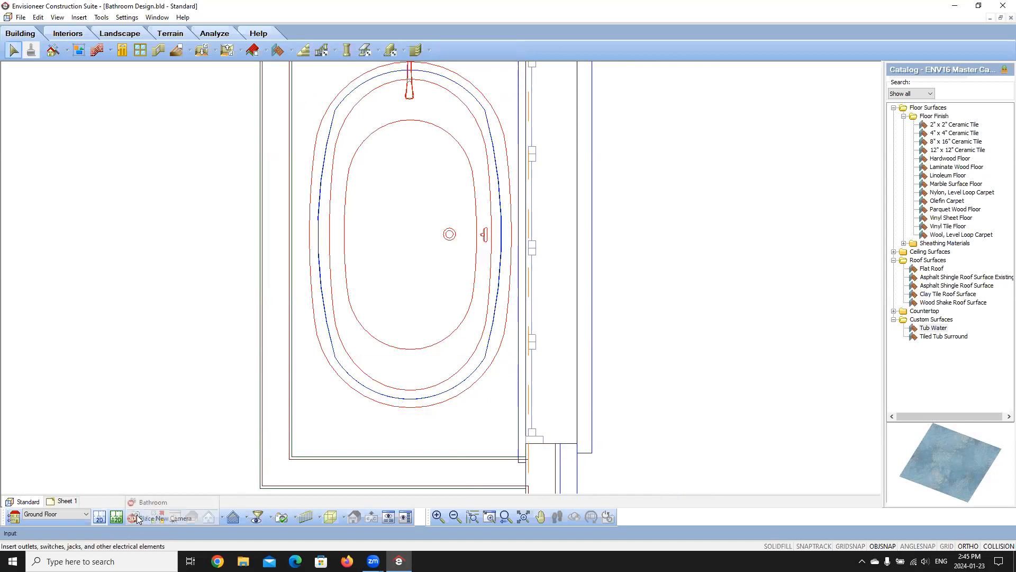
left_click(159, 502)
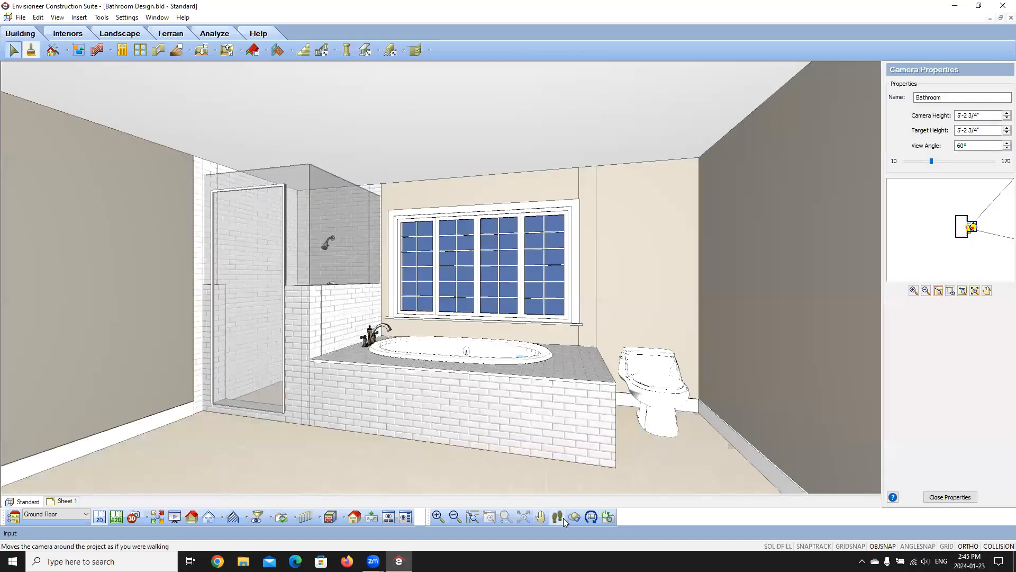
left_click_drag(689, 396, 468, 392)
right_click(469, 378)
left_click(501, 384)
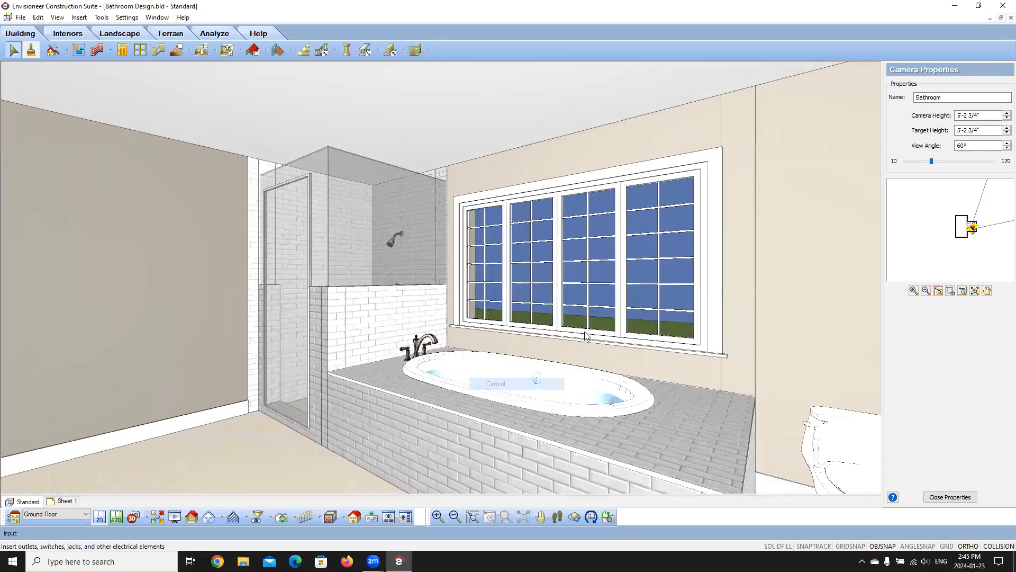
left_click(116, 518)
scroll(420, 141, "down", 3)
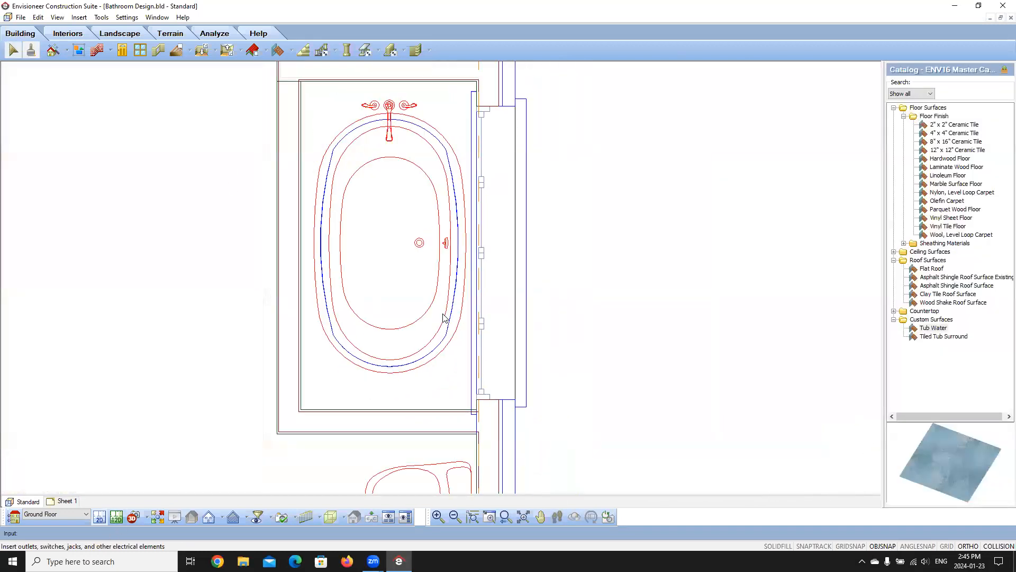
Start inserting an interior light fixture and choose Recessed Light 1 from the recessed lights in the catalog
left_click(82, 34)
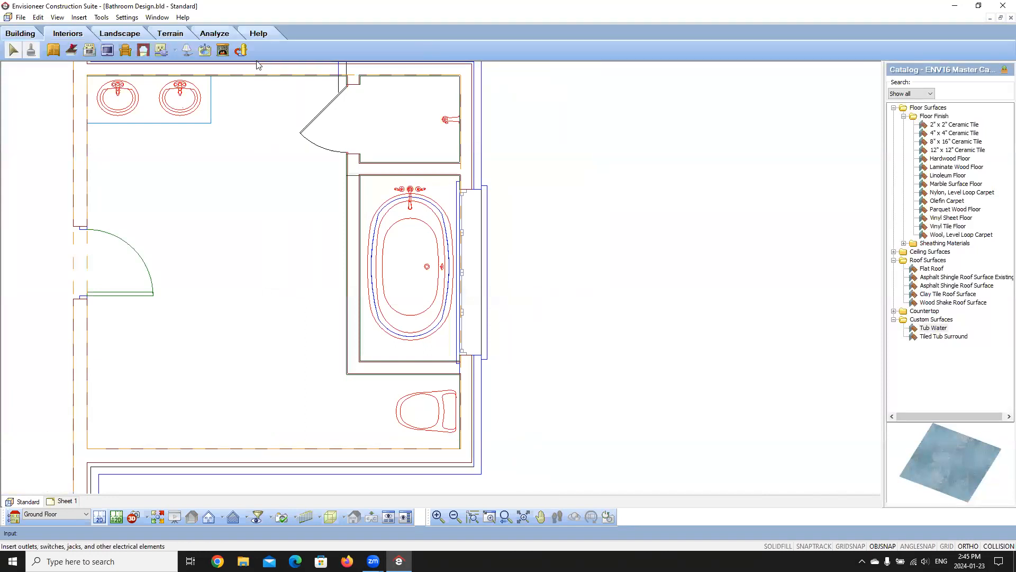
left_click(186, 51)
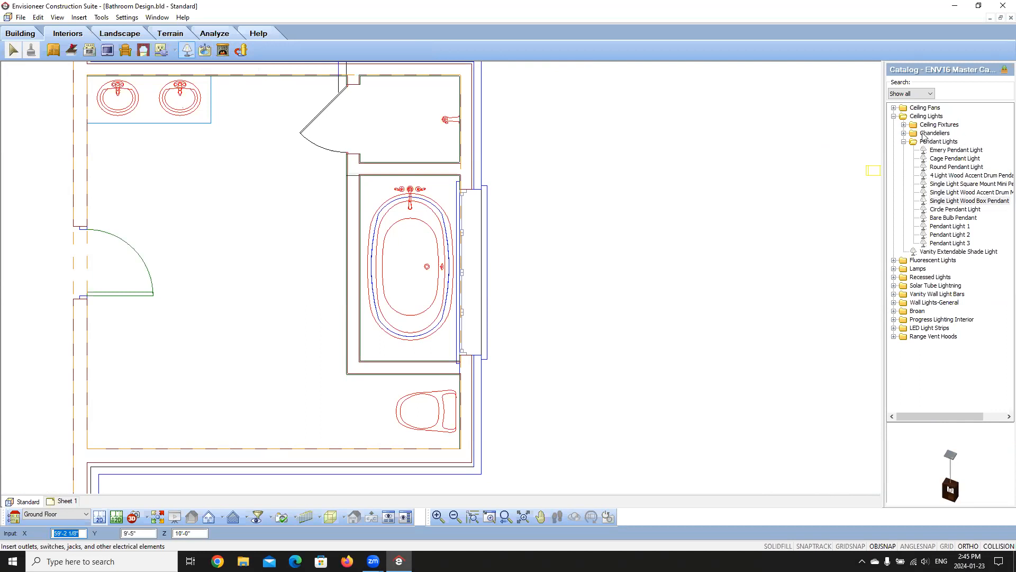
left_click(894, 117)
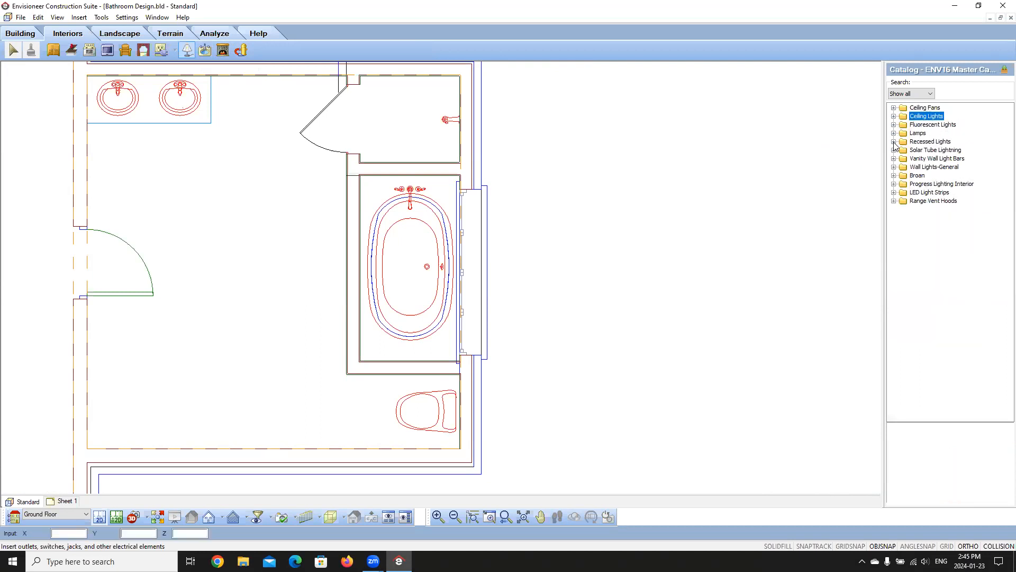
left_click(894, 142)
left_click(928, 151)
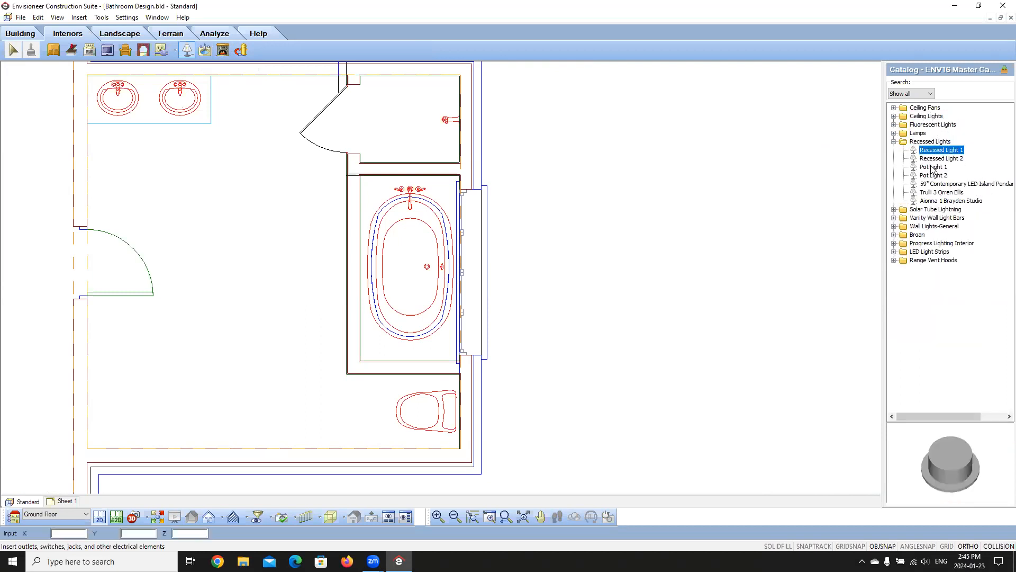
Place recessed lights over the tub area and in the shower, finish the insertion, and show the Bathroom camera view
scroll(408, 234, "up", 3)
left_click(411, 222)
left_click(414, 354)
scroll(599, 269, "down", 4)
left_click(458, 243)
left_click(457, 315)
left_click(540, 211)
right_click(456, 234)
left_click(492, 243)
left_click(136, 517)
left_click(159, 500)
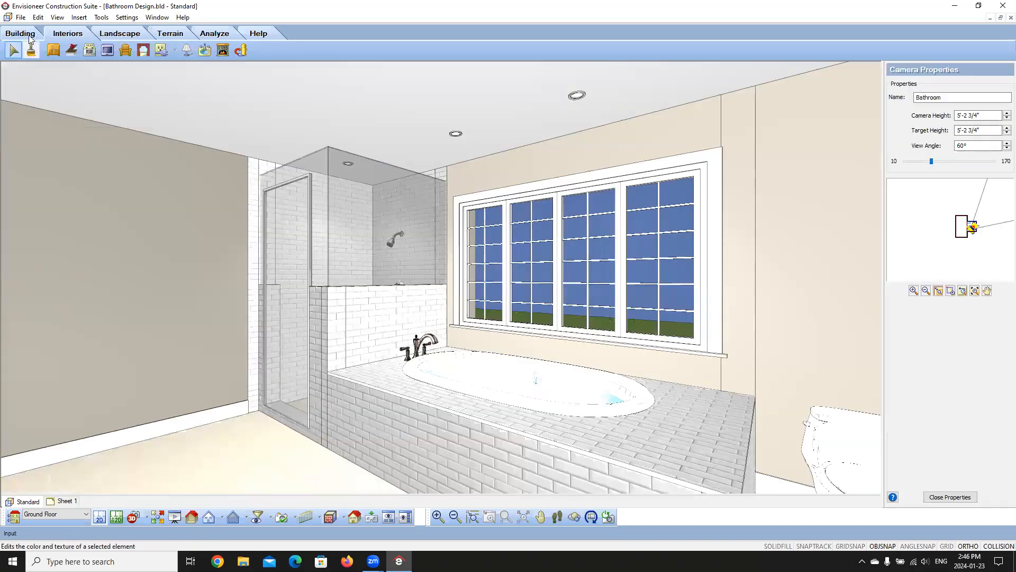
left_click(55, 17)
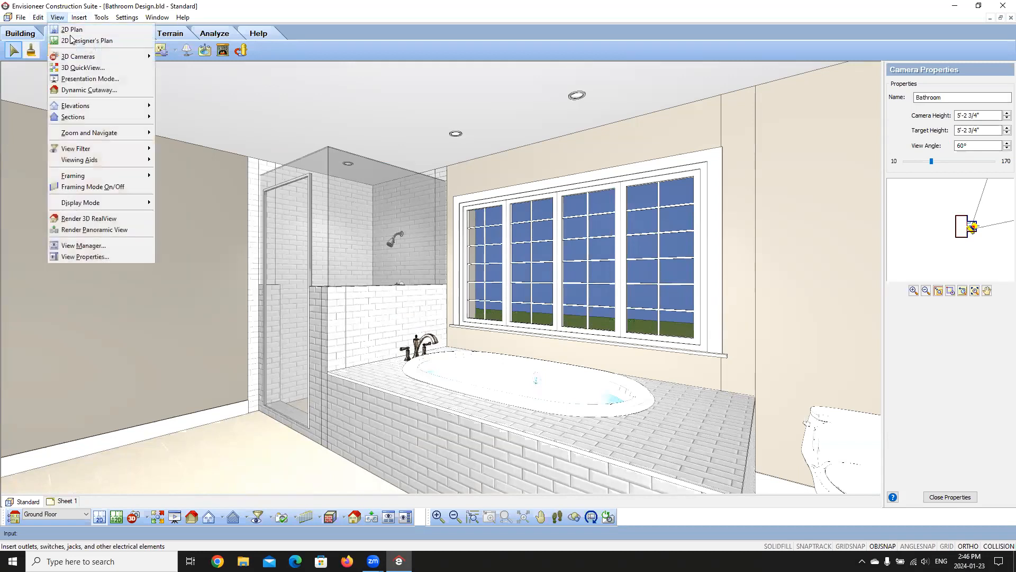
left_click(84, 226)
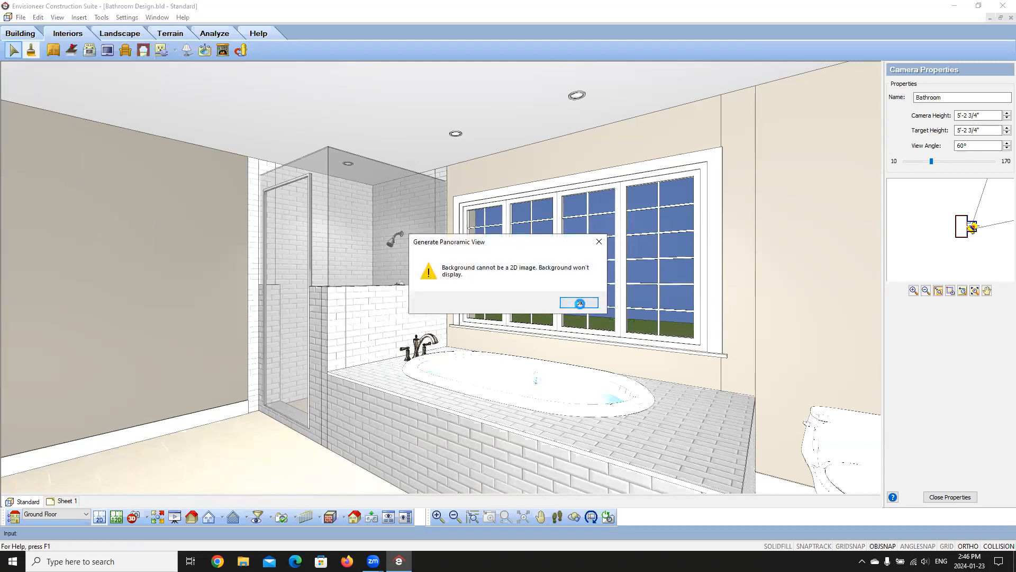
left_click(580, 303)
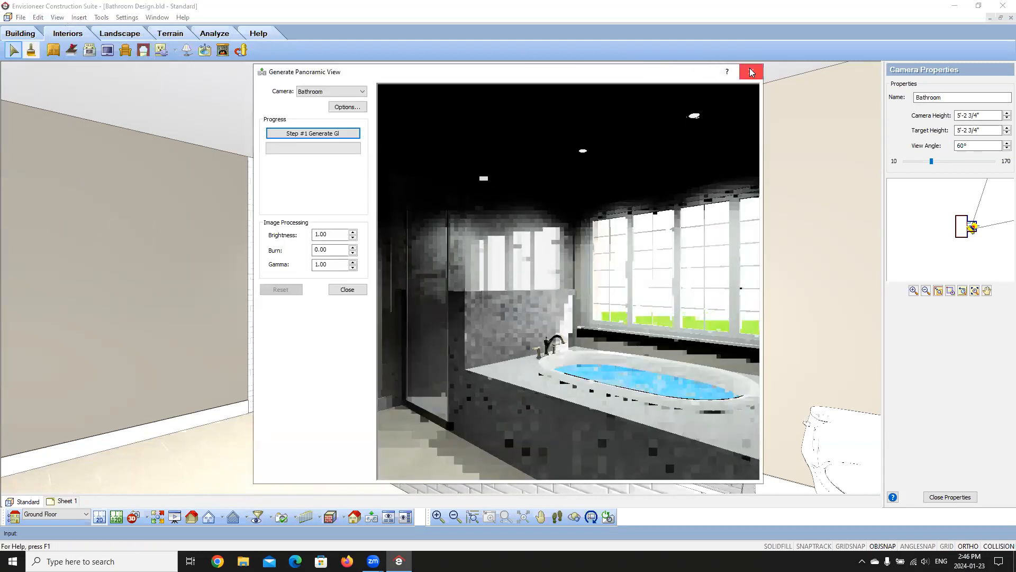
left_click(751, 71)
Open a 3D RealView rendering of the Bathroom camera and adjust its view to include the whole tub surround and toilet
left_click(57, 17)
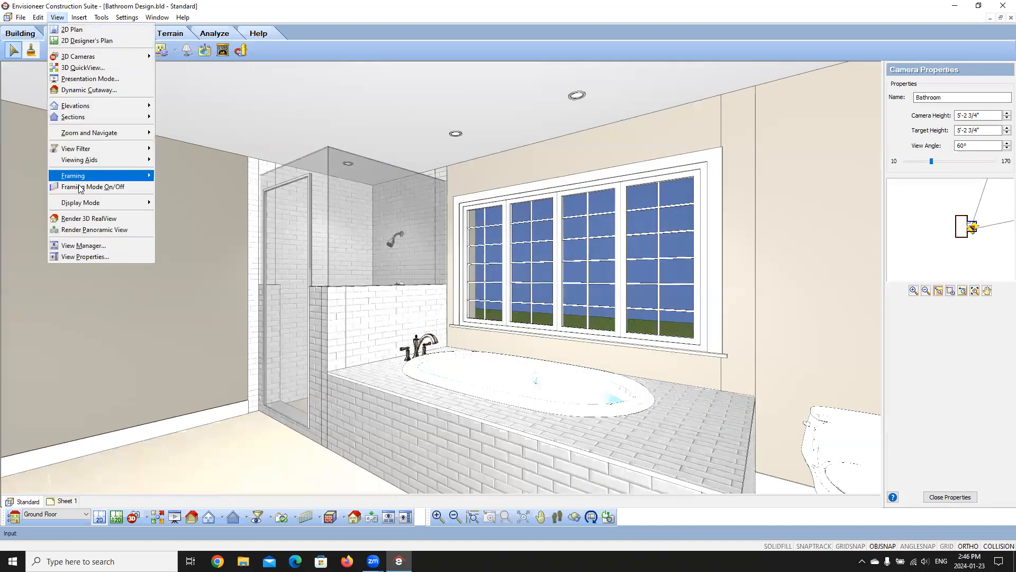
left_click(85, 219)
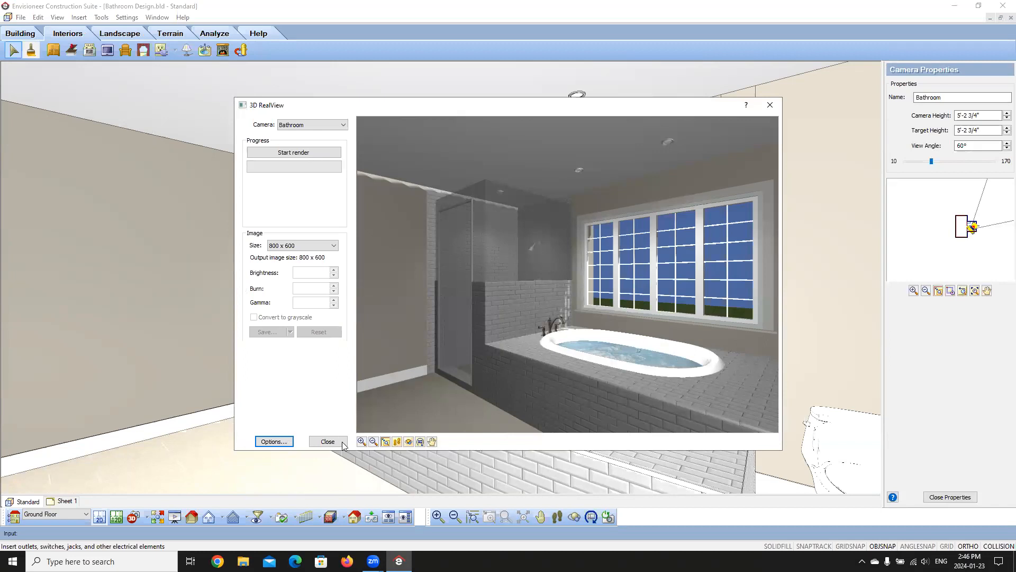
left_click(397, 441)
left_click_drag(406, 344, 502, 350)
right_click(501, 351)
left_click(539, 359)
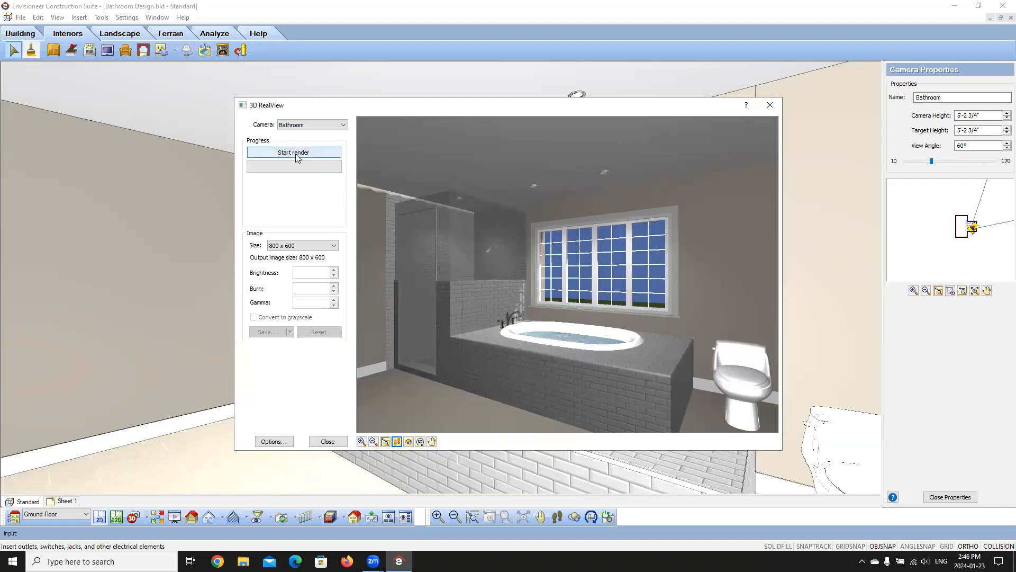
Accept the ray trace settings, render the Bathroom view at 800 x 600, and close the rendering without saving it
left_click(274, 441)
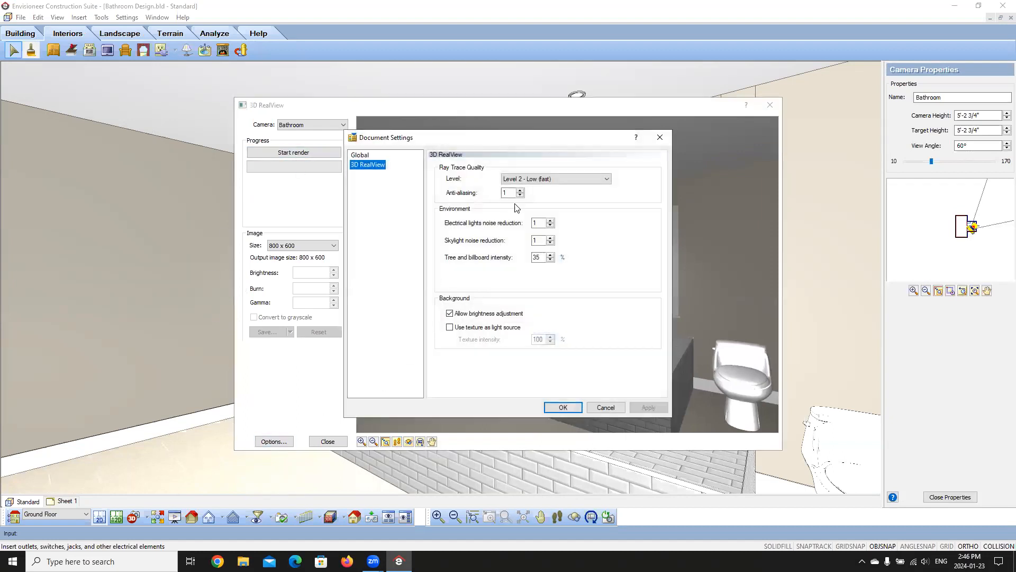
left_click(563, 407)
left_click(294, 152)
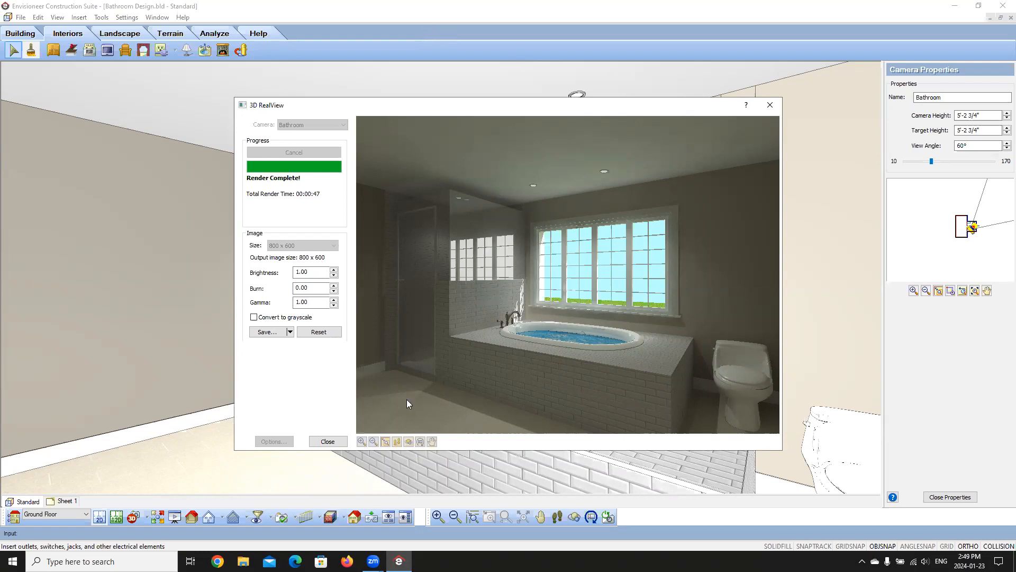
left_click(328, 441)
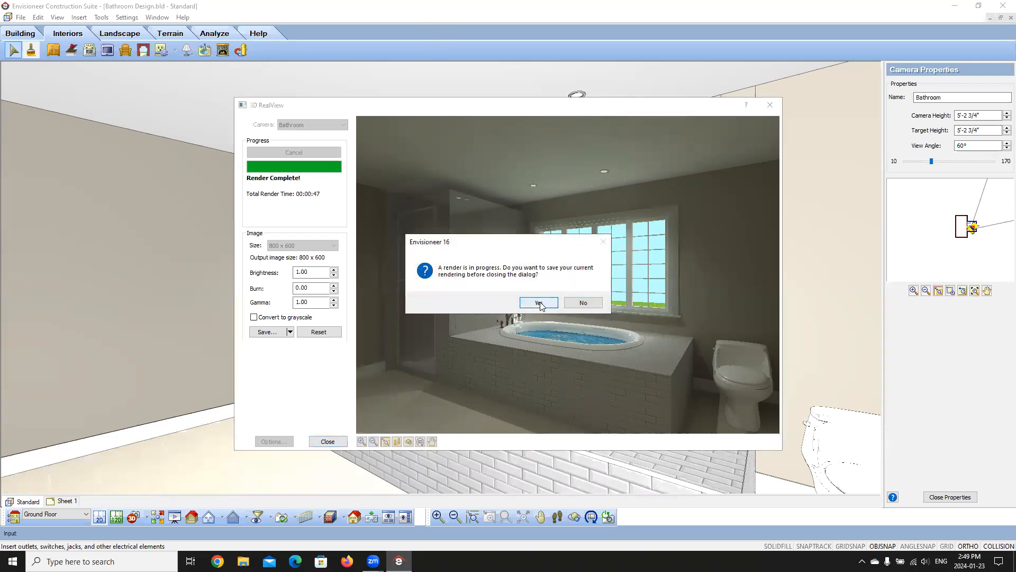
left_click(584, 303)
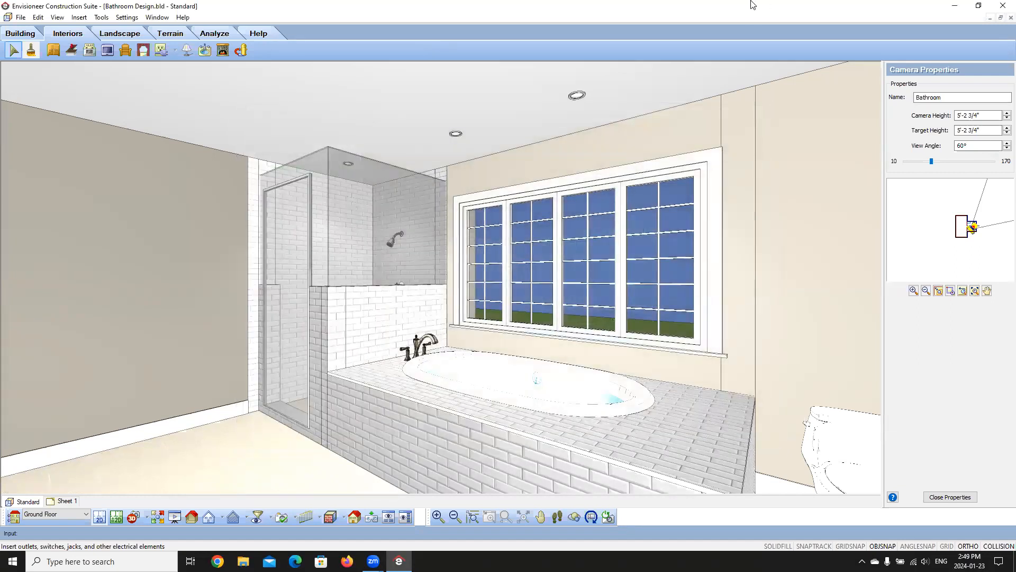